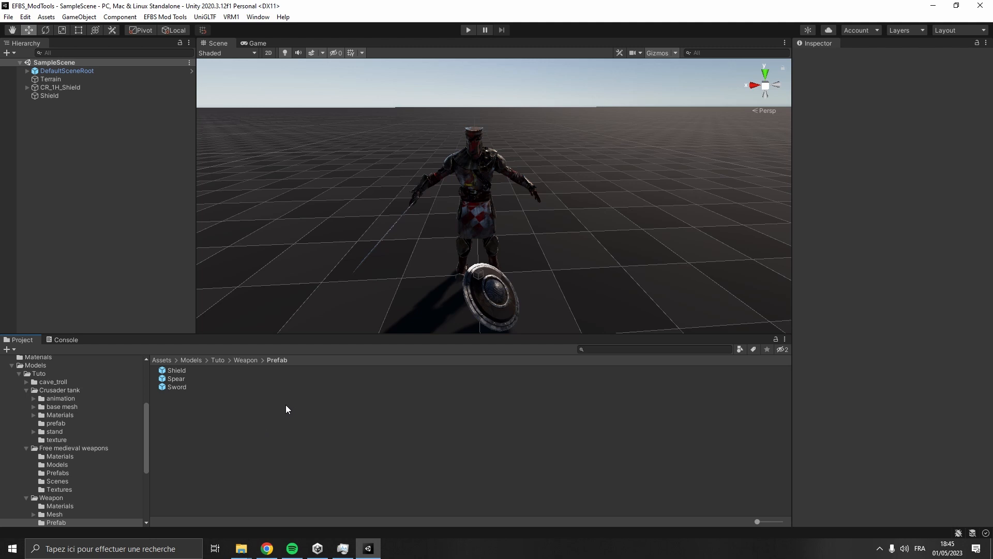
- Assign the 1H_Shield animator controller to the CR_1H_Shield character
left_click(98, 87)
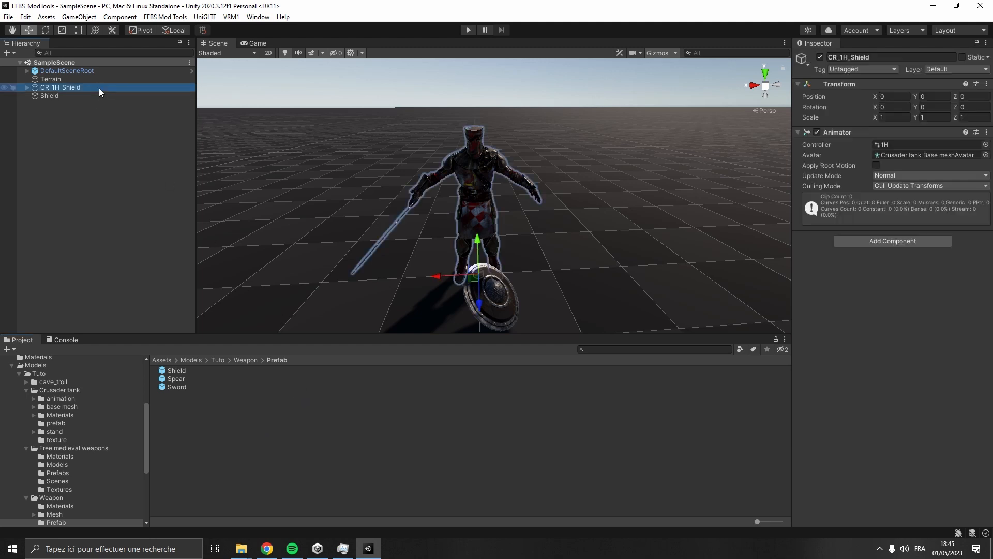
left_click(986, 144)
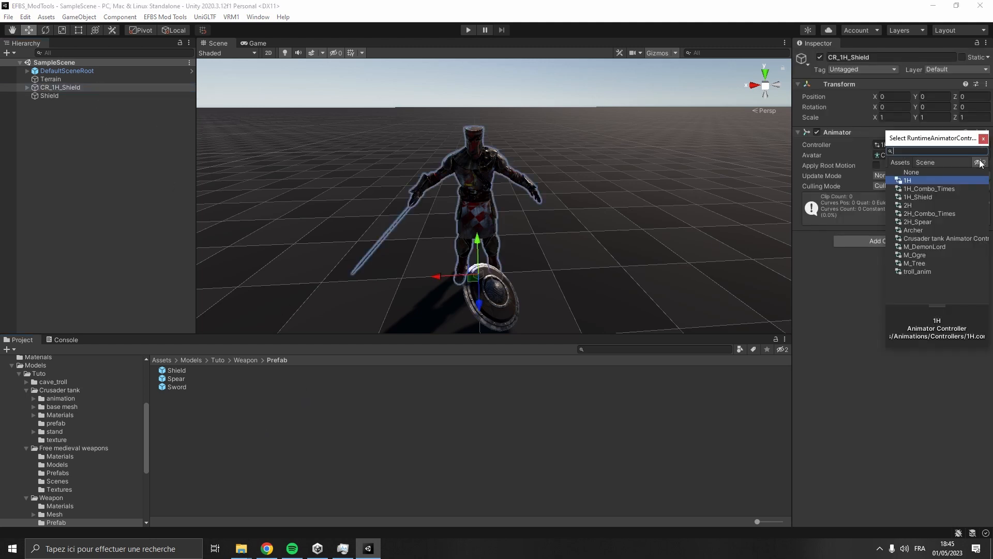
left_click(929, 196)
double_click(930, 196)
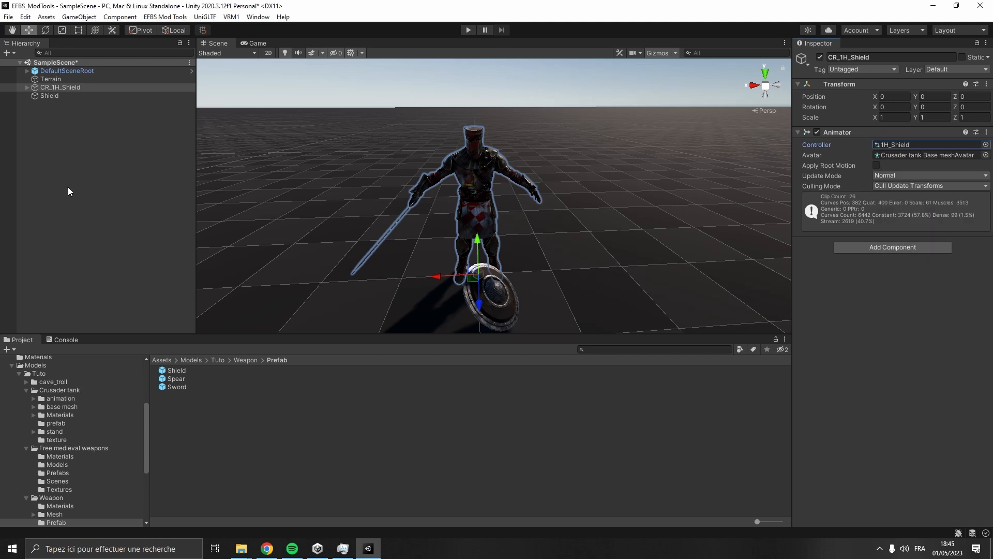
- Find the Crusader_tank_LeftForeArm bone by filtering for "left" and parent the Shield object to it
left_click(93, 54)
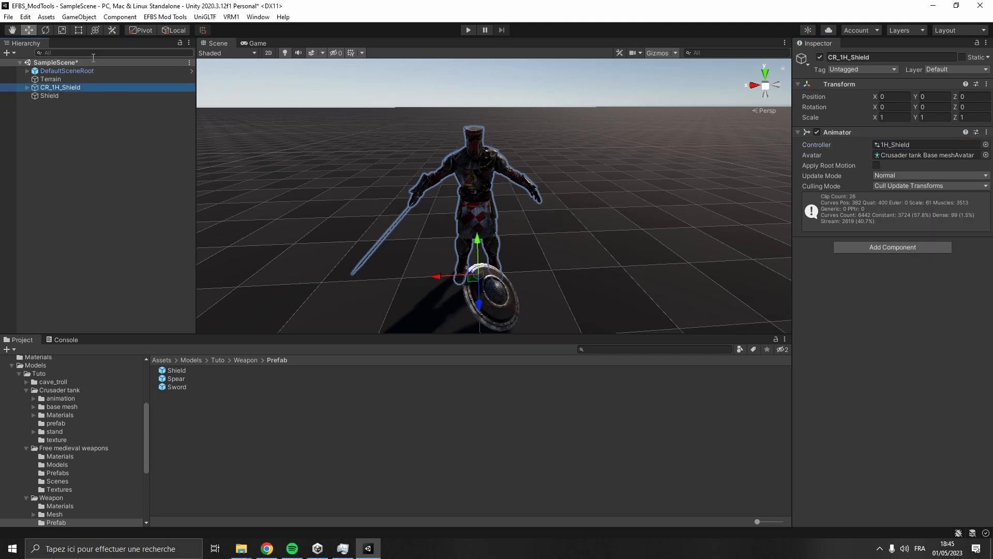
key("t")
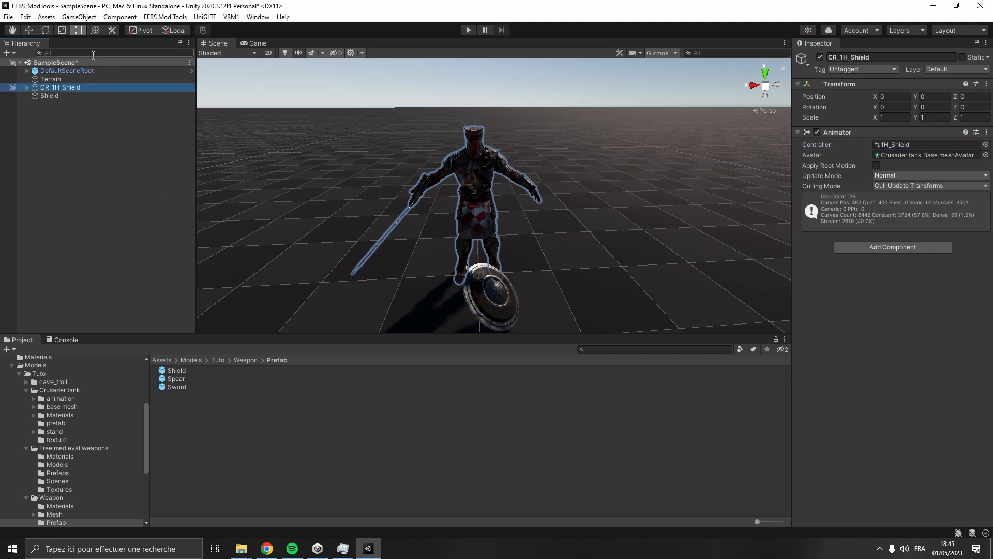
type("left")
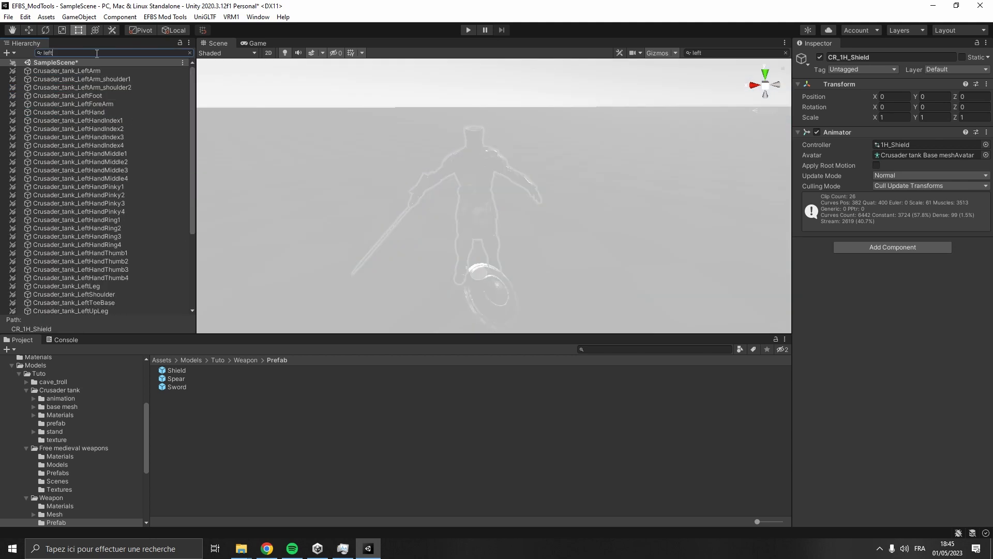
left_click(102, 112)
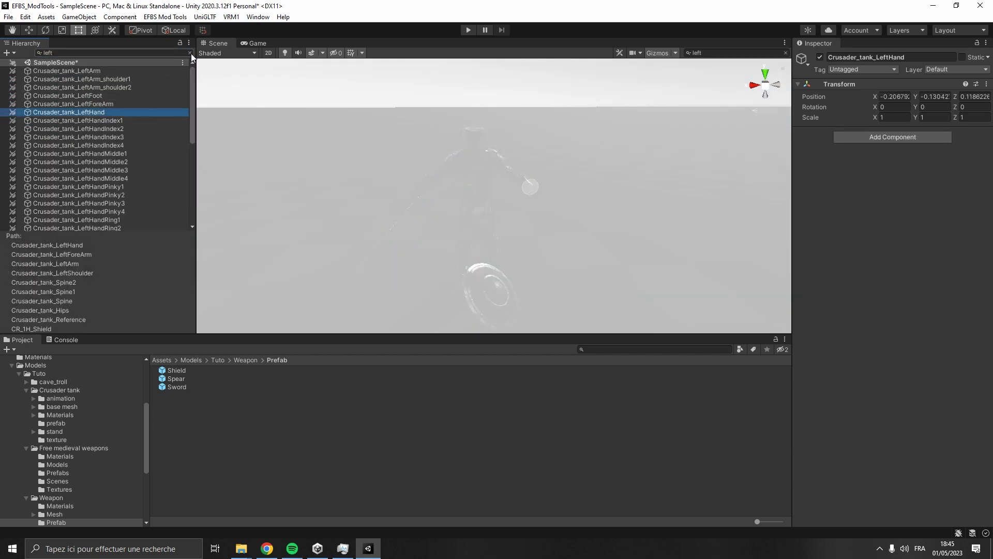
left_click(155, 103)
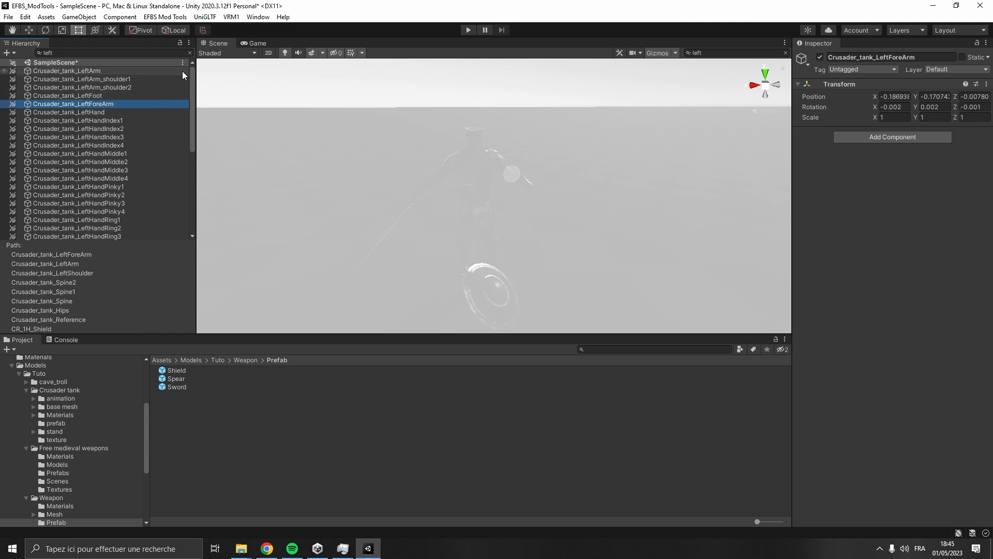
left_click(181, 53)
left_click(191, 53)
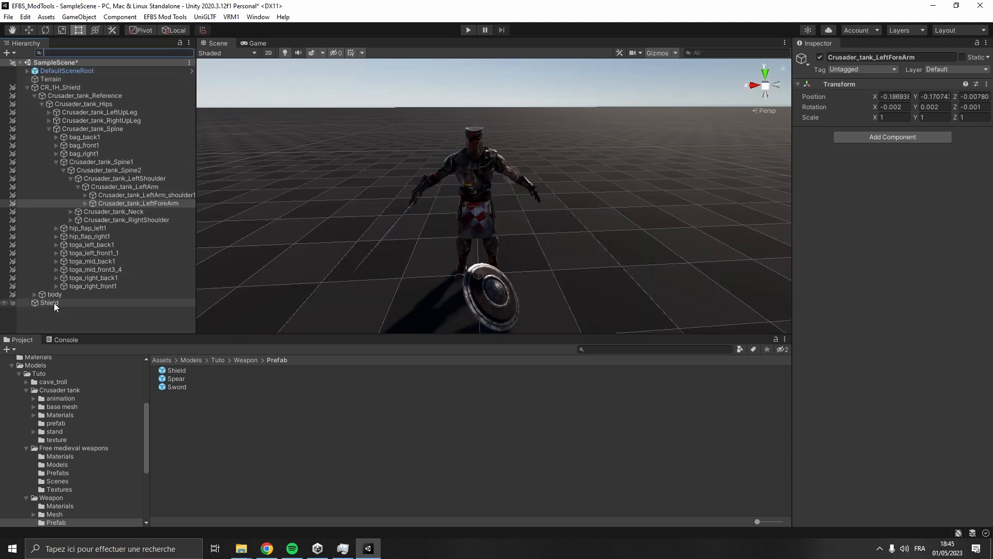
left_click_drag(54, 303, 156, 204)
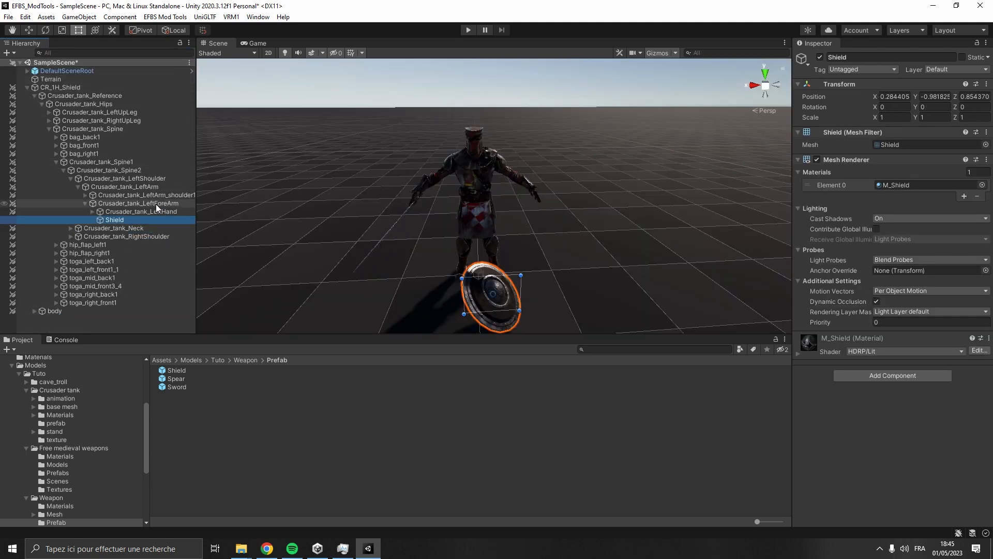
- Set the shield's local position to 0, 0, 0
left_click(896, 97)
type("0")
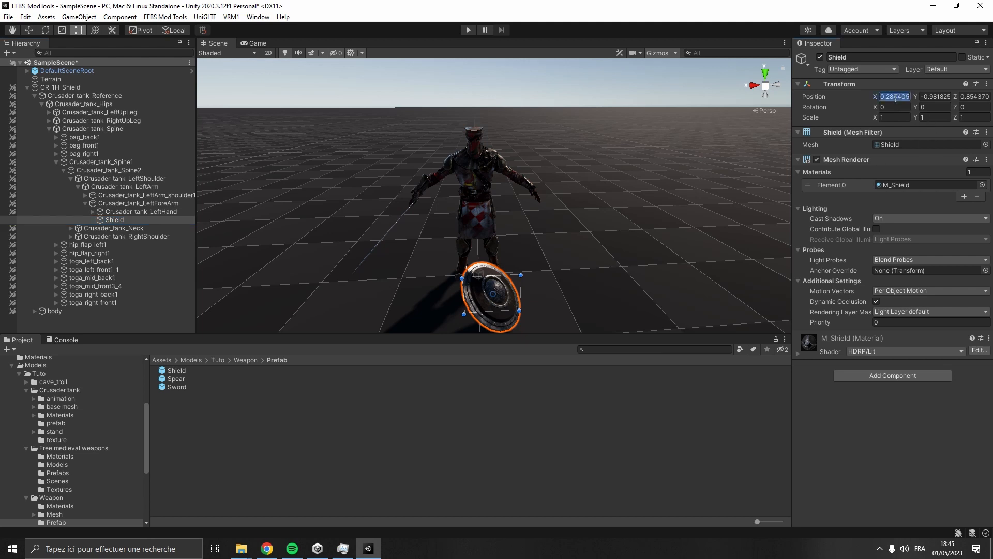
key("Tab")
type("0")
key("Tab")
type("0")
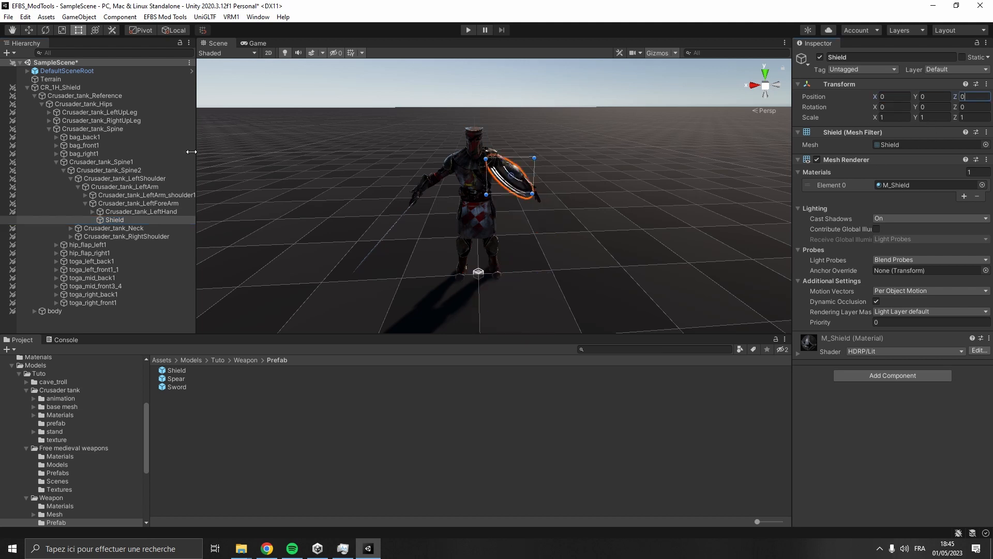
- Open the Animation window for CR_1H_Shield and preview the 20_Block clip at frame 0
left_click(106, 87)
left_click(258, 17)
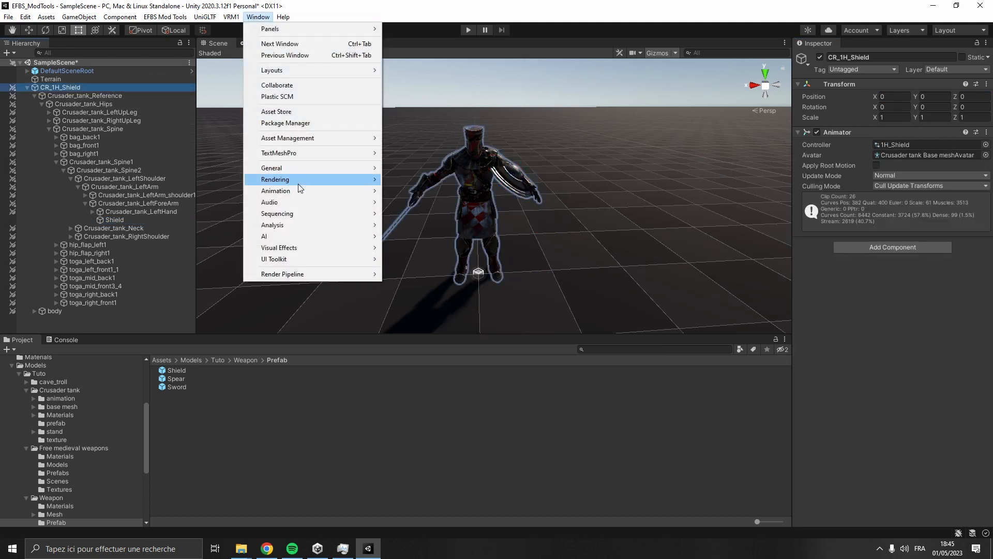
mouse_move(311, 191)
left_click(414, 189)
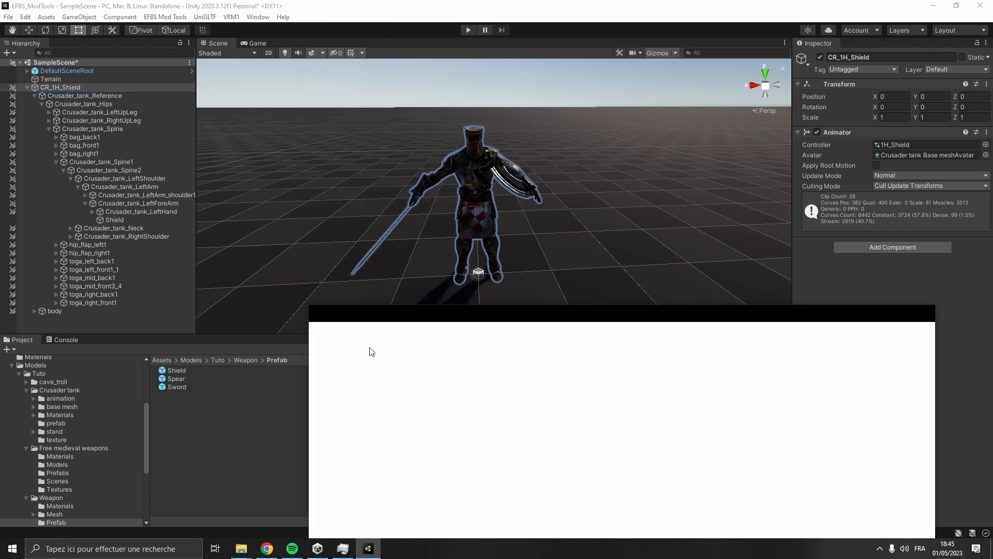
left_click(366, 331)
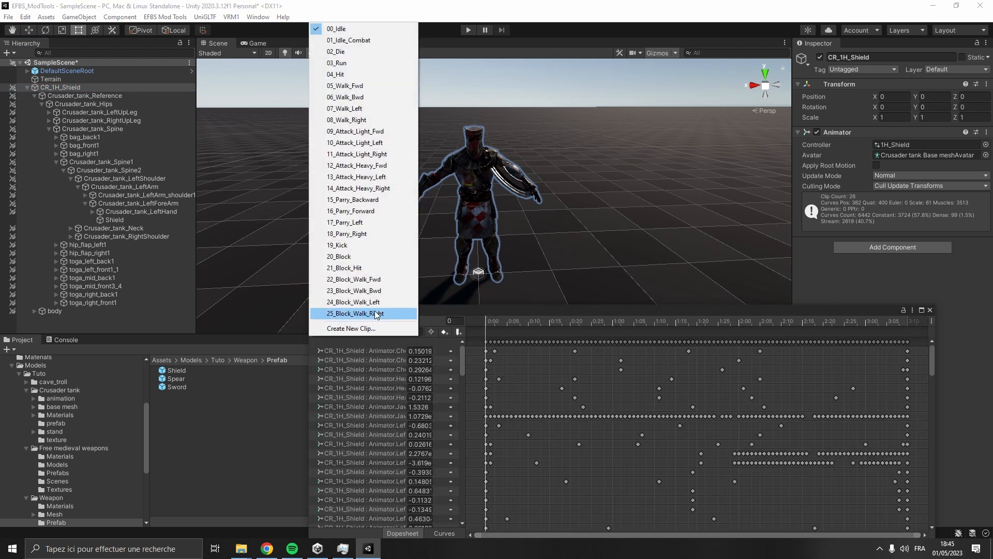
left_click(380, 257)
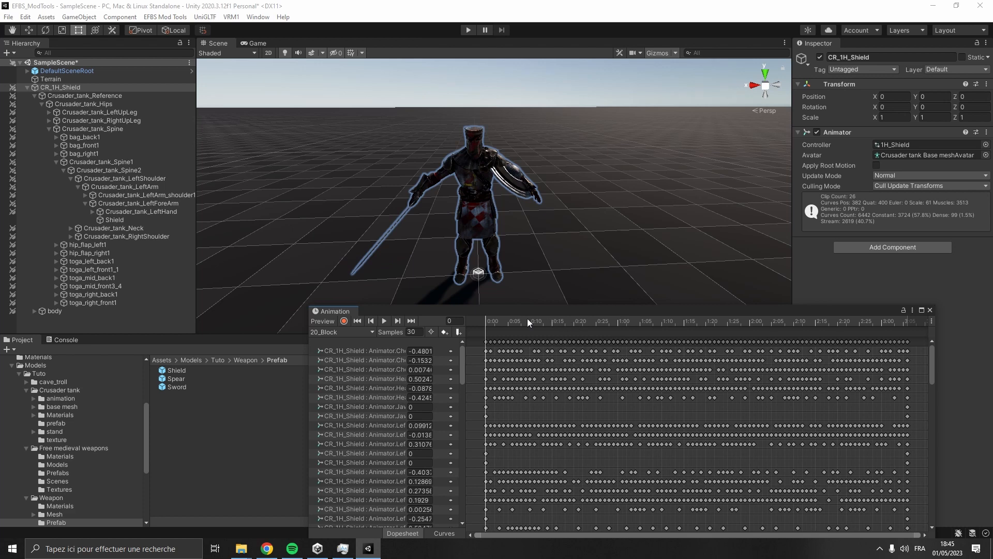
left_click_drag(527, 319, 477, 319)
- Using global handles, move the shield to about -0.257, 0.059, -0.02 and rotate it to about -1.982, -11.625, 24.387
right_click_drag(365, 201, 514, 207)
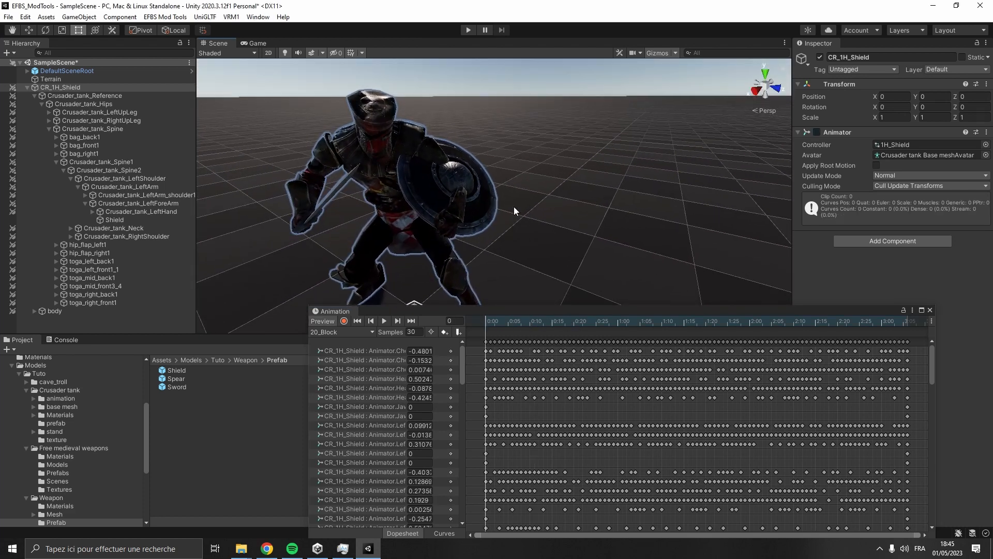
left_click(124, 220)
left_click(180, 30)
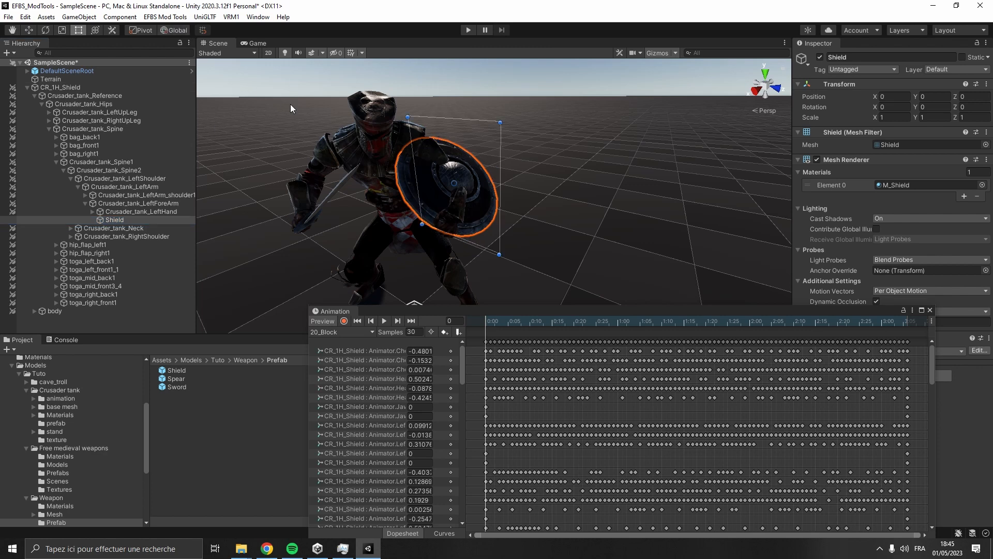
key("w")
right_click_drag(544, 135, 516, 139)
left_click_drag(521, 185, 541, 193)
right_click_drag(541, 193, 569, 170)
key("e")
left_click_drag(507, 180, 535, 216)
left_click_drag(535, 216, 242, 169, "alt")
key("w")
left_click_drag(487, 207, 466, 207)
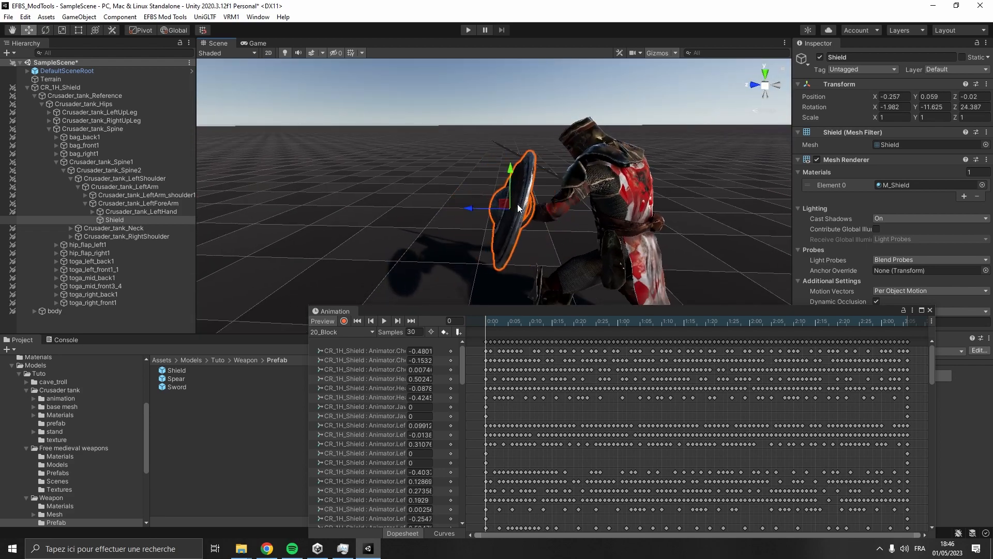
- Fine-tune the shield's position against the knight's left forearm in the block pose
left_click_drag(615, 205, 359, 342, "alt")
left_click_drag(492, 191, 372, 78)
left_click(426, 167)
left_click(115, 220)
left_click_drag(414, 135, 418, 174)
left_click_drag(417, 175, 352, 182, "alt")
- Close the Animation window to leave the pose preview and collapse the CR_1H_Shield hierarchy
left_click(40, 90)
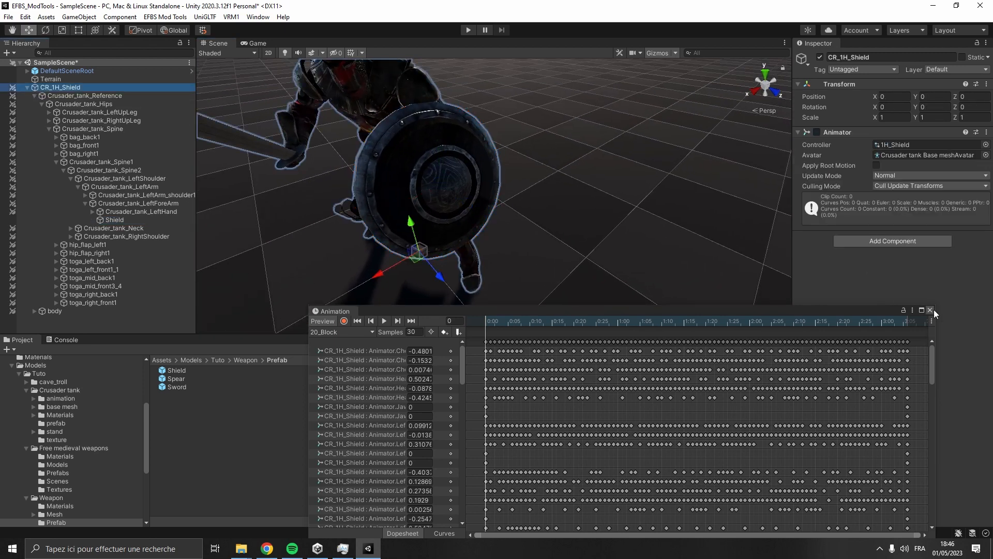
left_click(931, 309)
scroll(533, 223, "down", 7)
left_click_drag(533, 223, 404, 171, "alt")
scroll(404, 171, "down", 2)
left_click(28, 88)
left_click(130, 291)
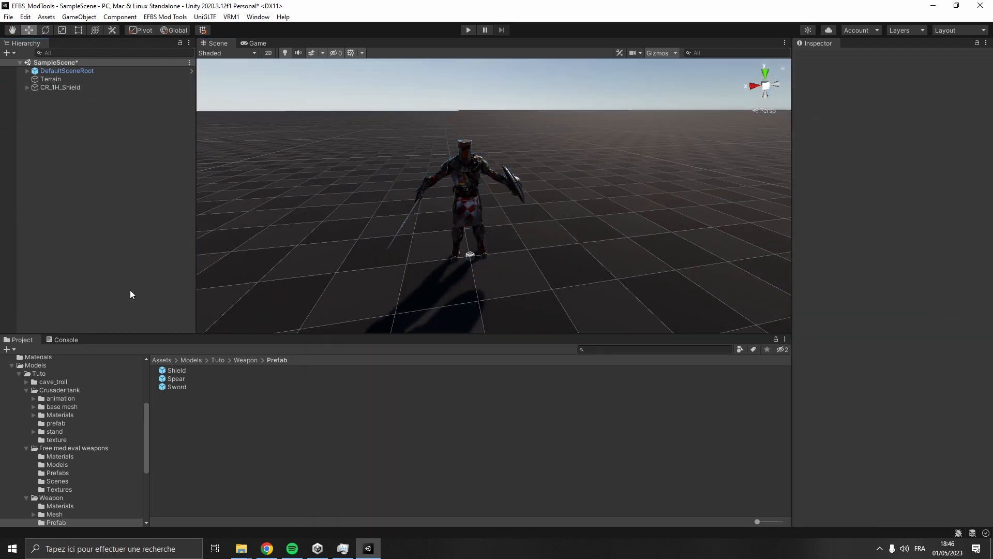
- Create a CR_1H_Shield folder inside Characters and save the CR_1H_Shield character in it as a prefab
left_click(166, 361)
double_click(192, 379)
right_click(190, 393)
mouse_move(260, 118)
left_click(386, 90)
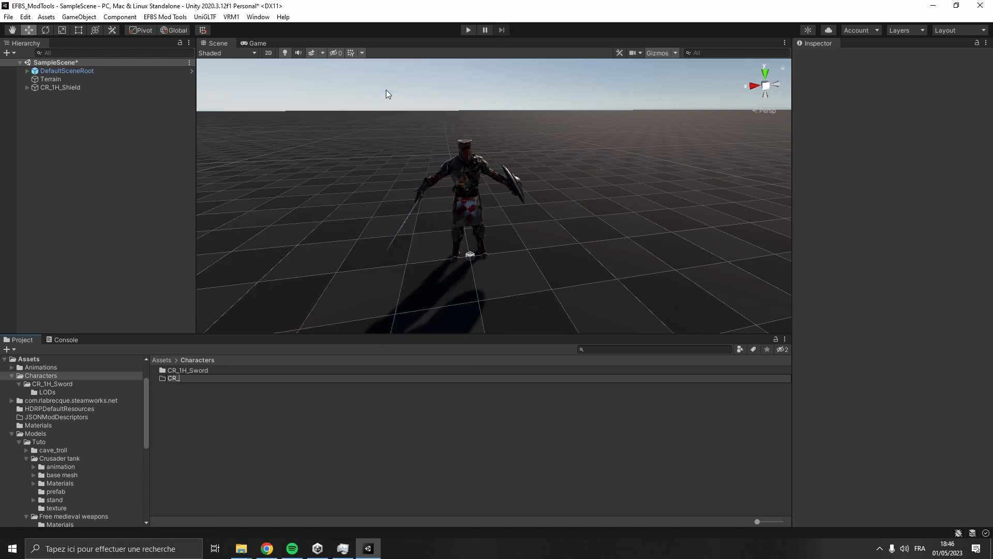
key("Return")
left_click_drag(57, 88, 212, 372)
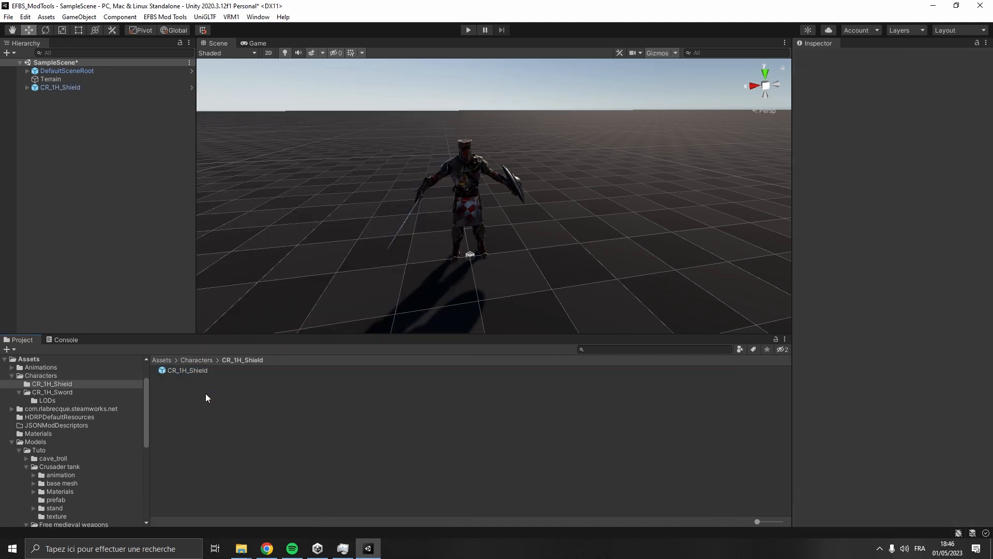
- Save the scene and delete the CR_1H_Shield character from it
left_click(78, 88)
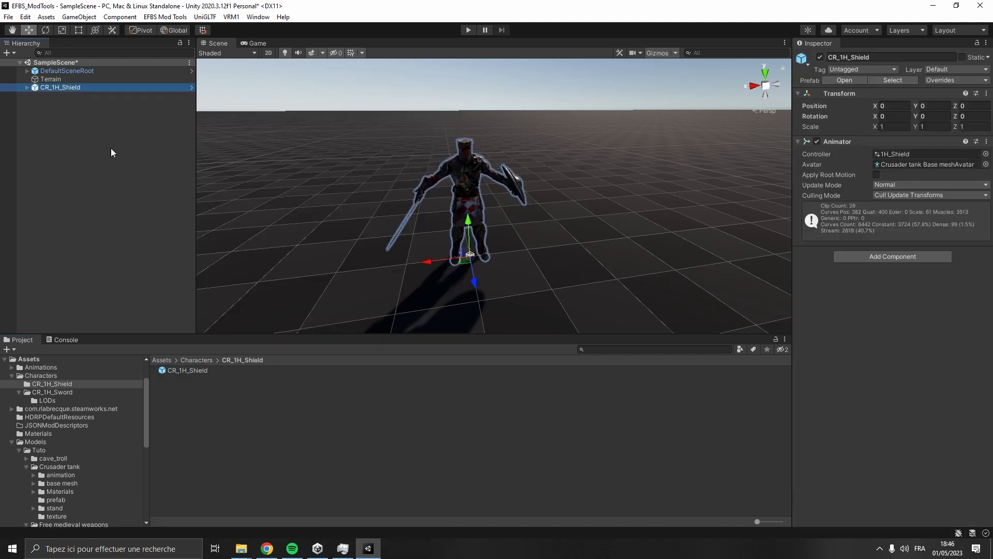
key("ctrl+s")
left_click(96, 142)
left_click(78, 88)
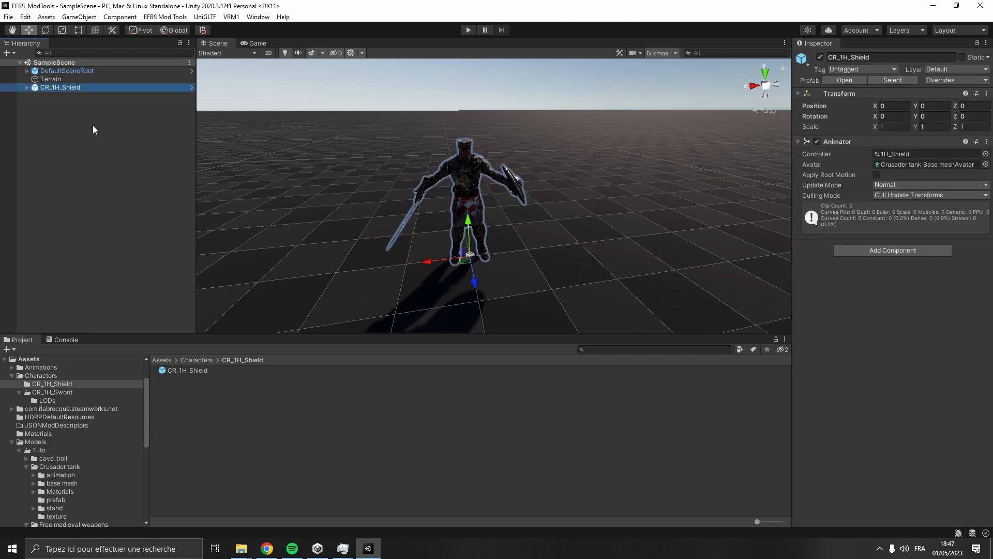
key("Delete")
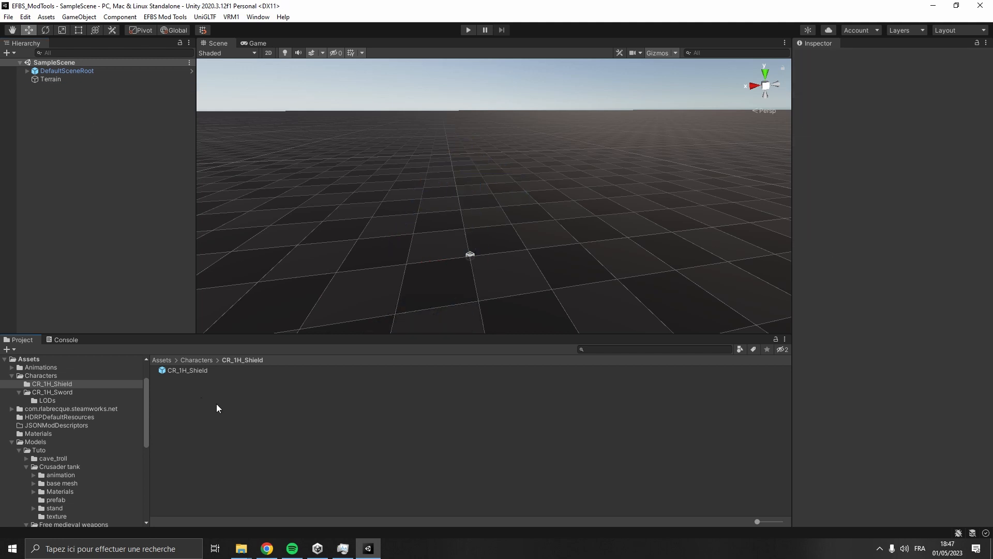
- Combine the CR_1H_Shield prefab with the Mesh Combiner, using Crusader_tank_Reference as the root bone
left_click(173, 17)
left_click(171, 29)
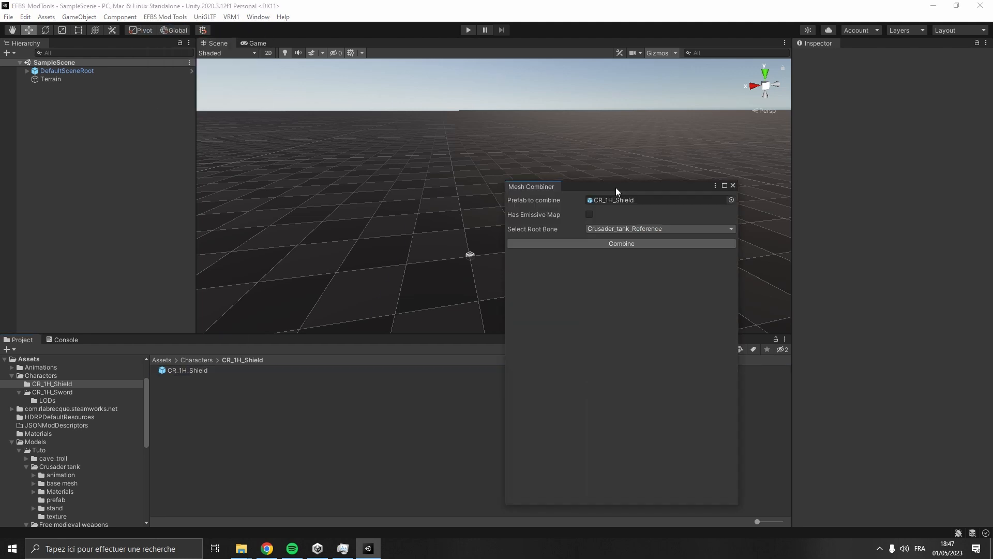
left_click(661, 230)
left_click(659, 240)
left_click(631, 245)
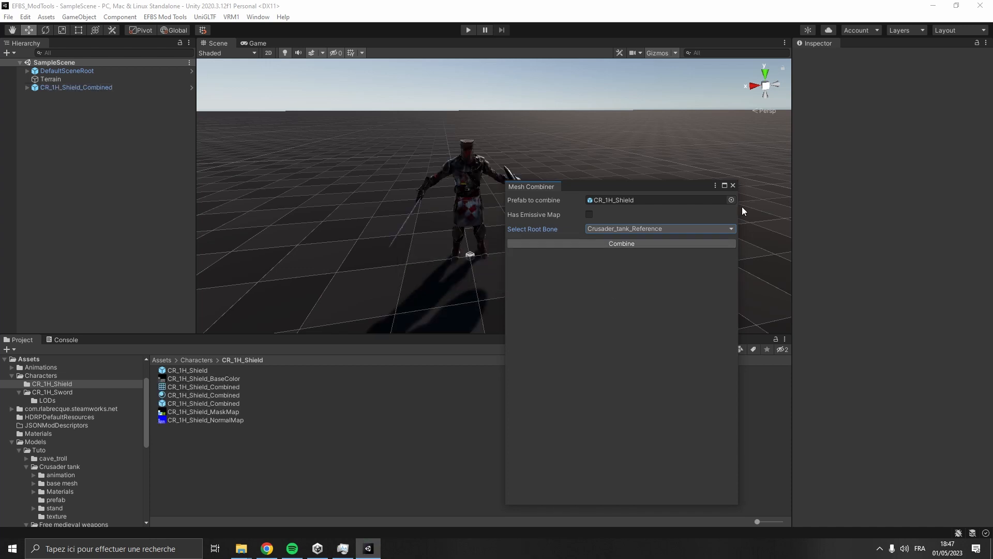
- Close the Mesh Combiner and delete CR_1H_Shield_Combined from the scene
left_click(733, 185)
left_click(126, 89)
key("Delete")
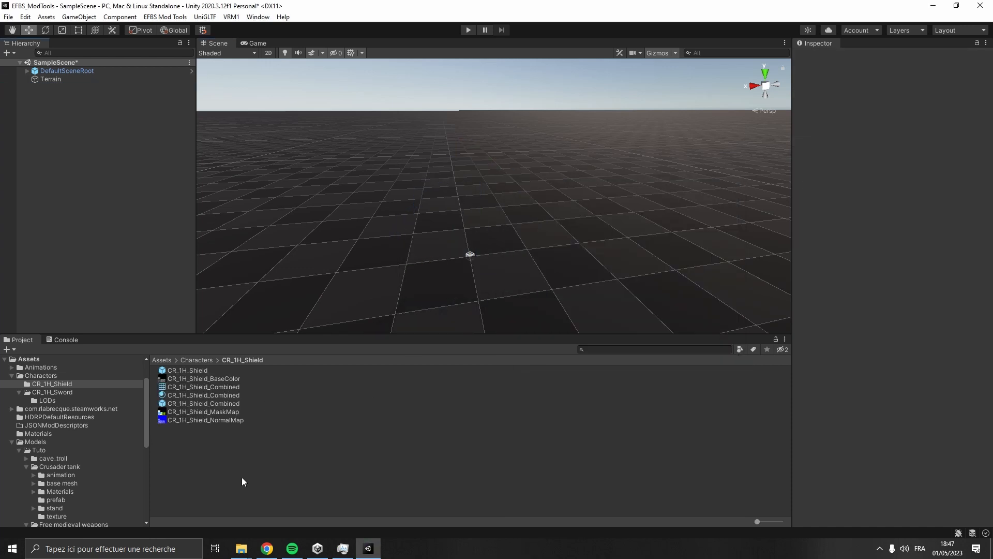
- Switch to File Explorer and delete everything in the SimplygonProcess OUT folder
mouse_move(241, 548)
left_click(170, 504)
left_click_drag(283, 306, 161, 115)
key("Delete")
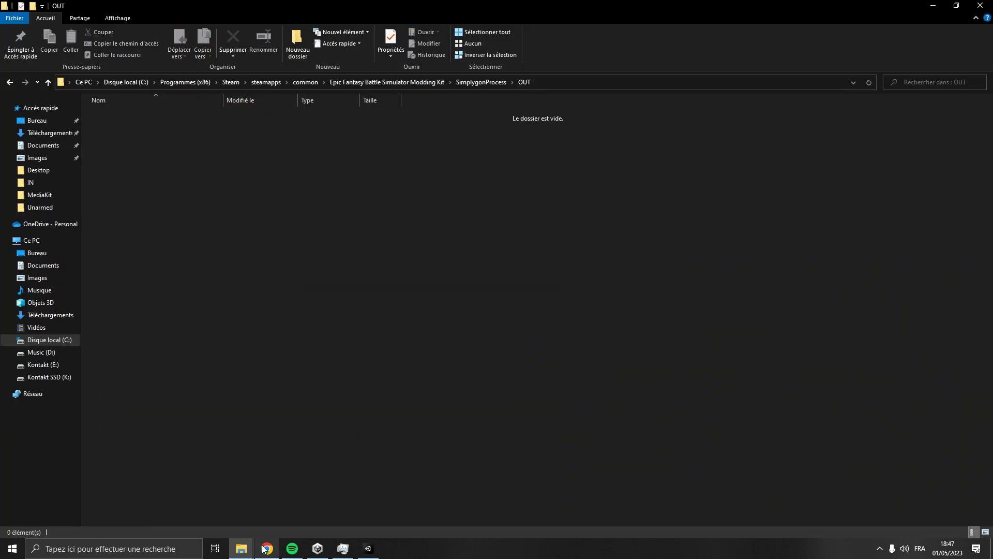
- Return to Unity and export the combined character to Simplygon as CR_1H_Shield_Combined.glb in the SimplygonProcess IN folder
left_click(368, 548)
left_click(168, 18)
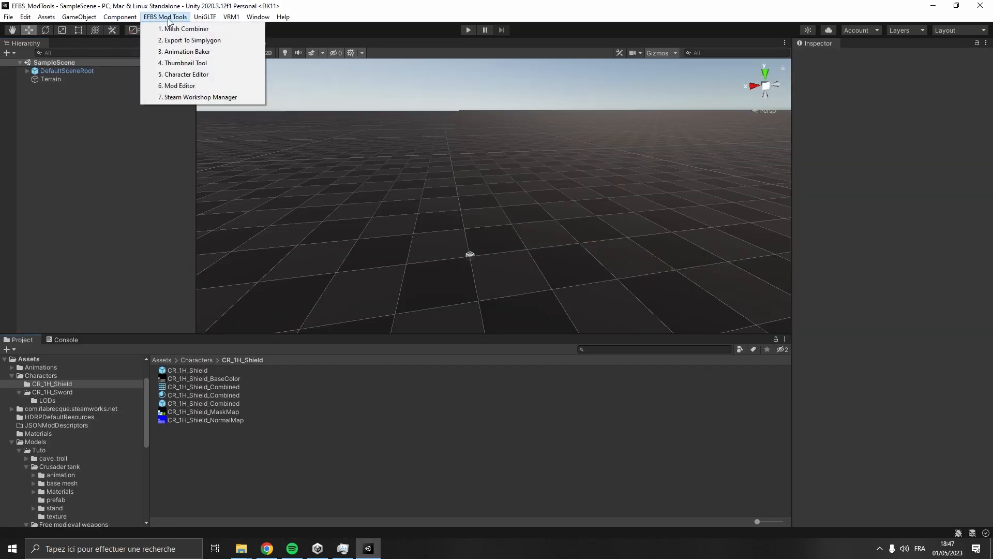
left_click(217, 39)
left_click_drag(455, 148, 430, 128)
left_click(484, 388)
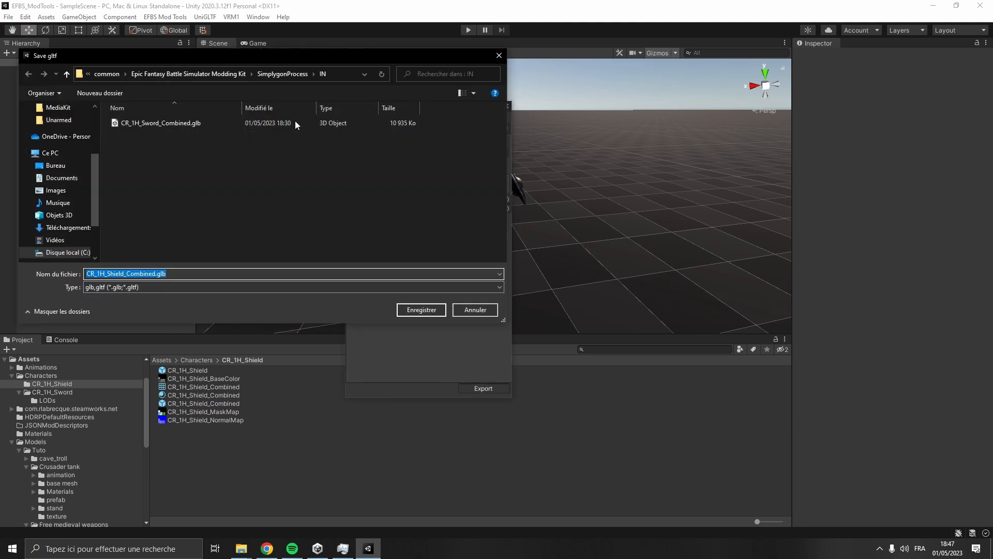
left_click(425, 312)
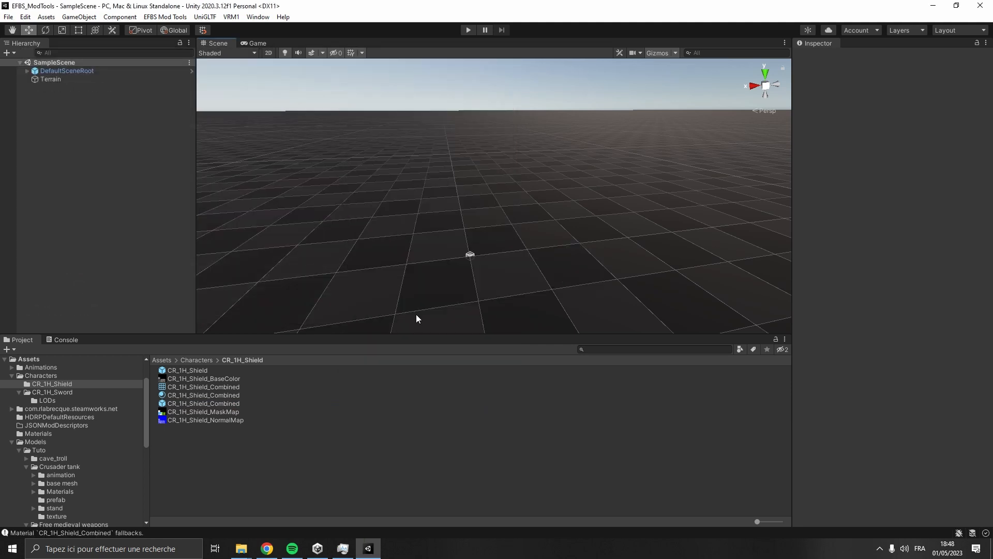
- Switch to File Explorer and launch EFBS_SimplygonTool_GUI.exe from the modding kit's EFBS_SimplygonTool folder
left_click(241, 548)
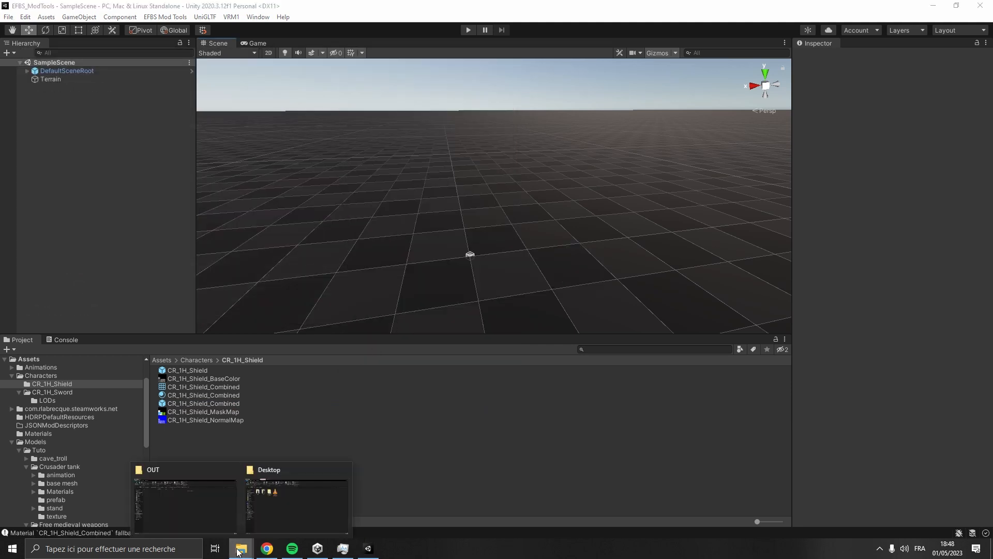
left_click(196, 505)
left_click(364, 82)
double_click(187, 137)
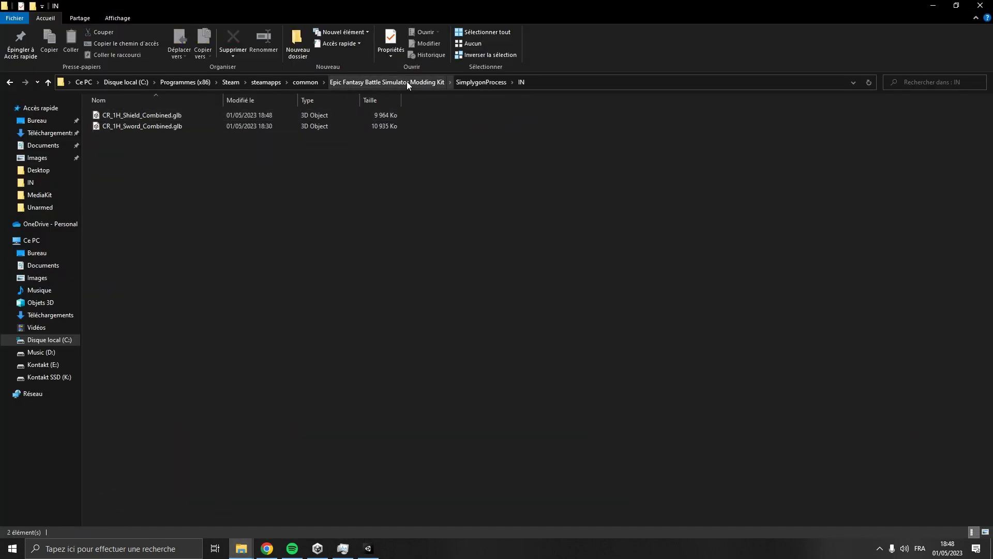
left_click(406, 82)
double_click(207, 125)
double_click(212, 136)
- Generate LODs from CR_1H_Shield_Combined.glb into the SimplygonProcess OUT folder with the Humanoid (10 000 Tris) settings, then close the tool
left_click(485, 55)
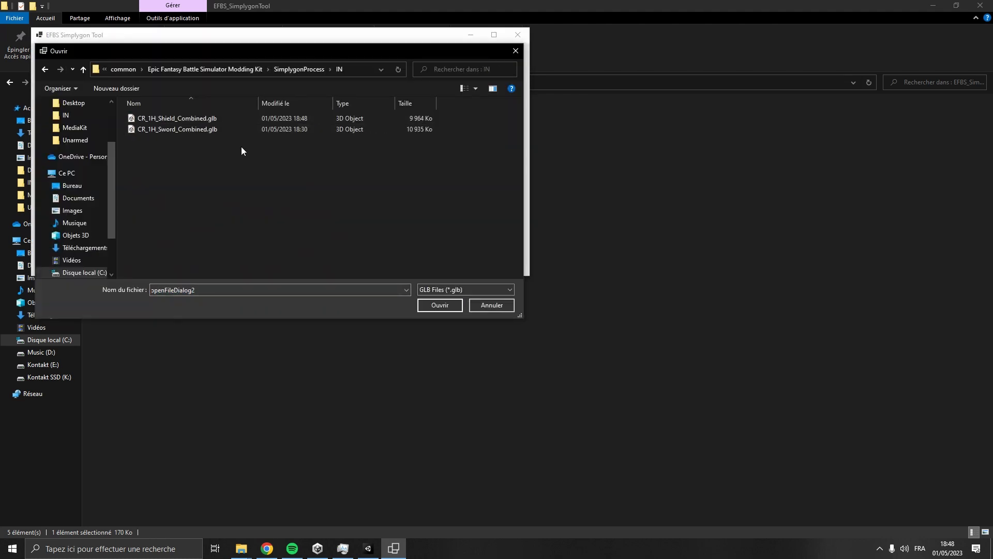
double_click(253, 120)
left_click(485, 72)
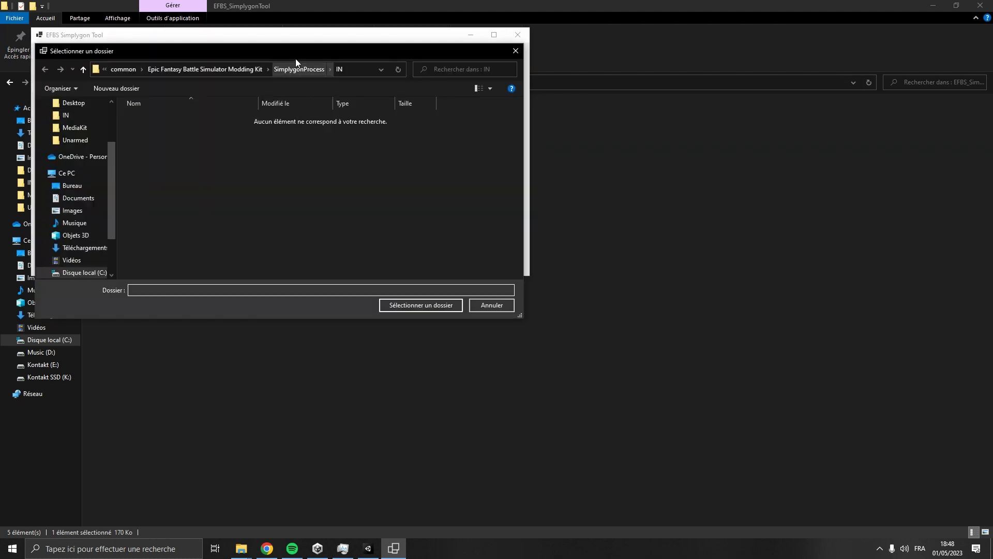
left_click(298, 68)
double_click(145, 129)
left_click(414, 306)
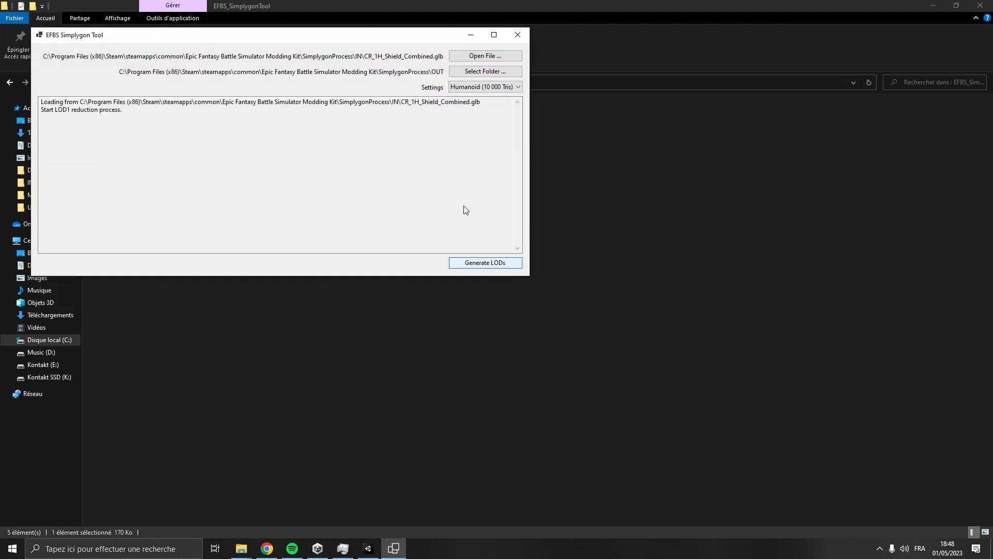
left_click(517, 35)
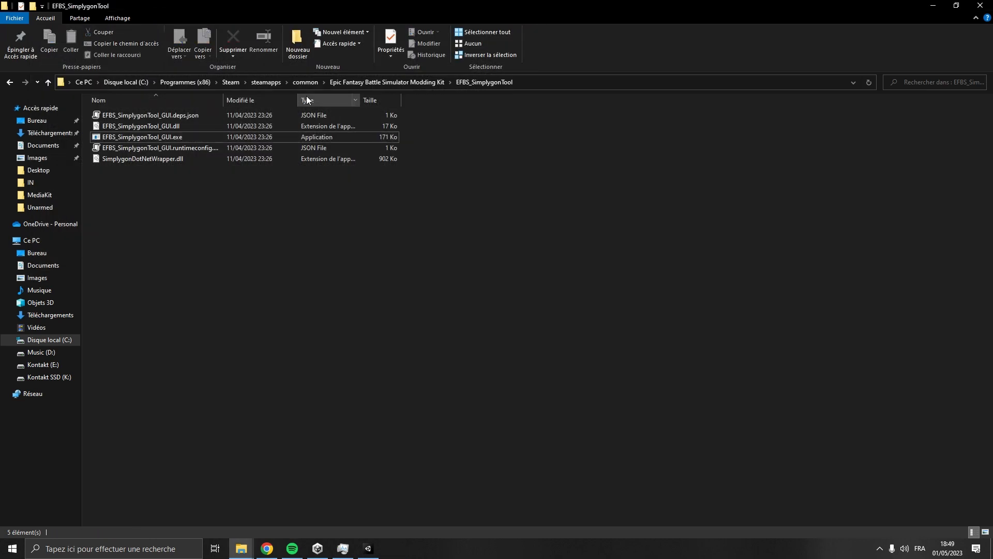
- Open the SimplygonProcess OUT folder in File Explorer and return to Unity
left_click(348, 83)
double_click(156, 136)
double_click(150, 127)
left_click(368, 548)
- Create a folder named LODs inside the CR_1H_Shield character folder
right_click(283, 468)
mouse_move(351, 200)
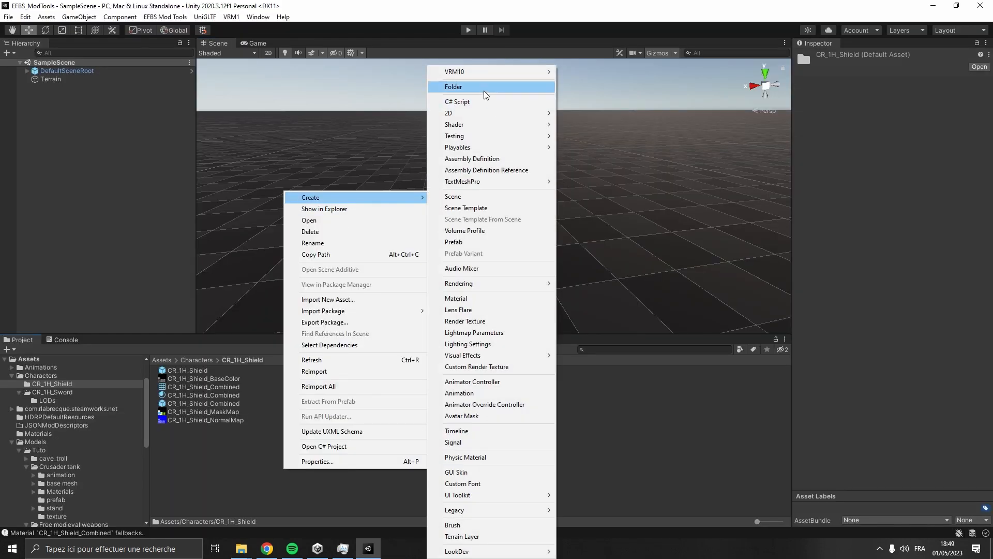
left_click(483, 91)
type("LODs")
key("Return")
- Import the LOD1 to LOD7 models from the OUT folder, move them into the character's LODs folder and open that folder
left_click(266, 523)
left_click_drag(186, 107, 297, 482)
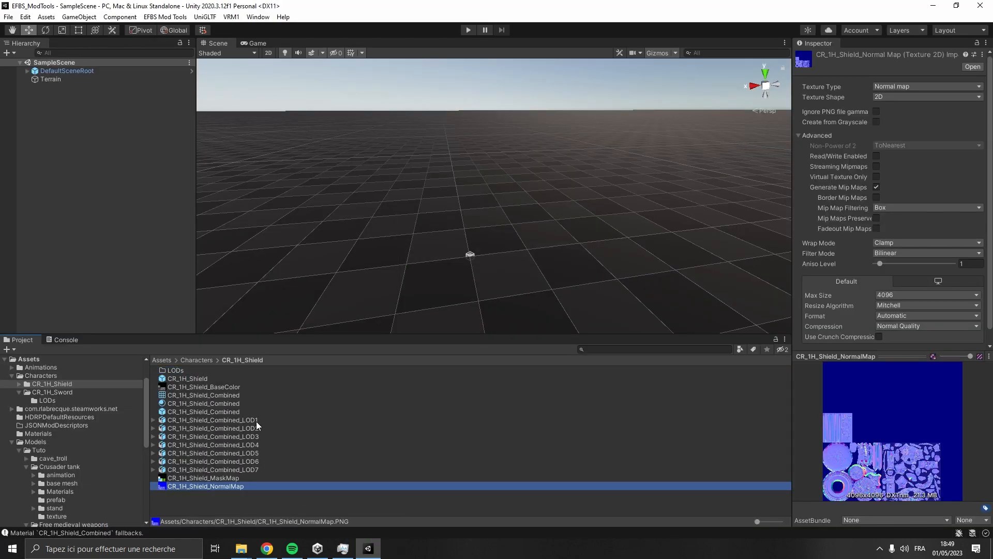
double_click(179, 370)
- Place the CR_1H_Shield_Combined_LOD1 model in the scene and unpack it completely
left_click_drag(230, 384, 136, 111)
right_click(142, 91)
mouse_move(209, 211)
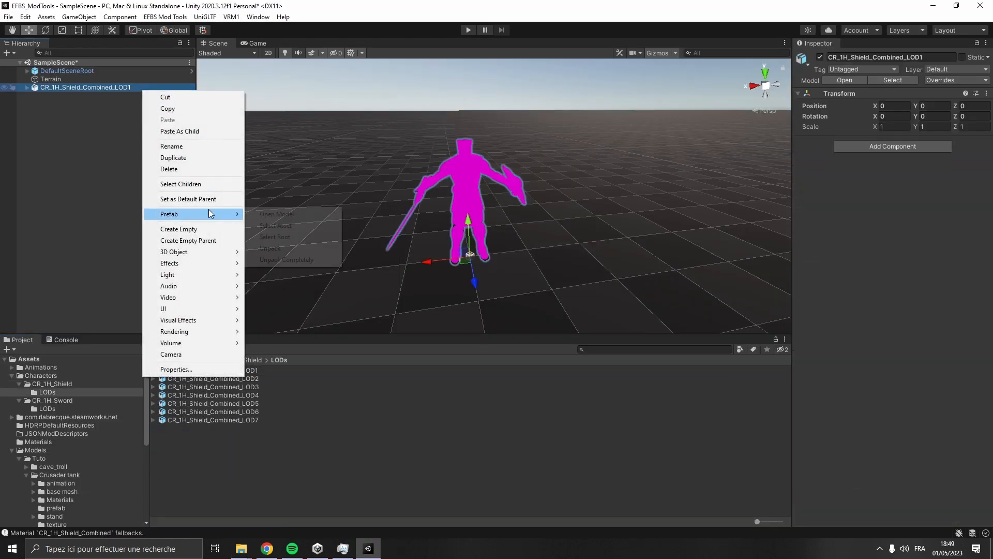
left_click(274, 260)
left_click(27, 88)
- Add an Animator component to CR_1H_Shield_Combined_LOD1 and assign the 1H_Shield controller
left_click(73, 88)
left_click(893, 138)
left_click(879, 184)
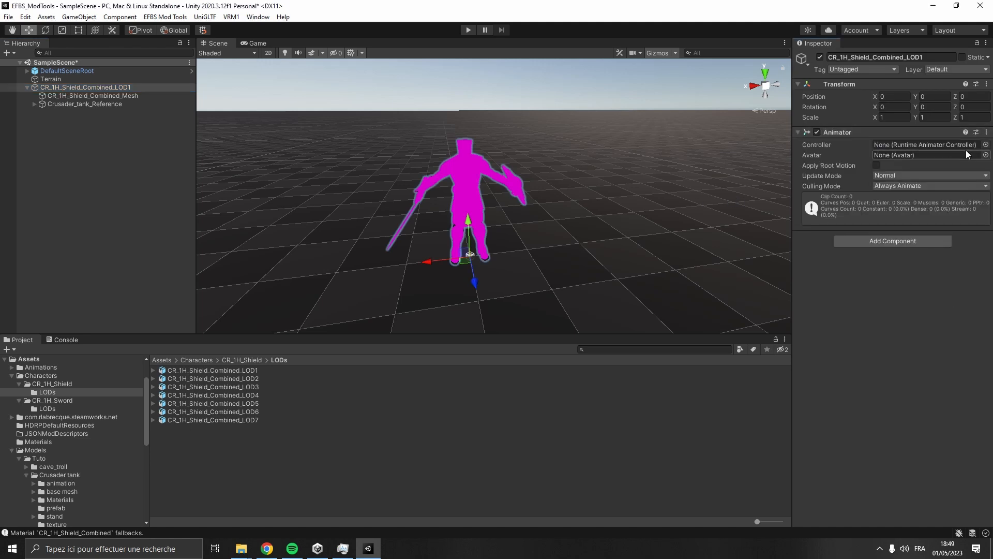
left_click(984, 145)
type("1h_sh")
double_click(923, 179)
- Assign Crusader tank Base meshAvatar from the Crusader tank base mesh folder as the LOD1 Animator's avatar
left_click(238, 361)
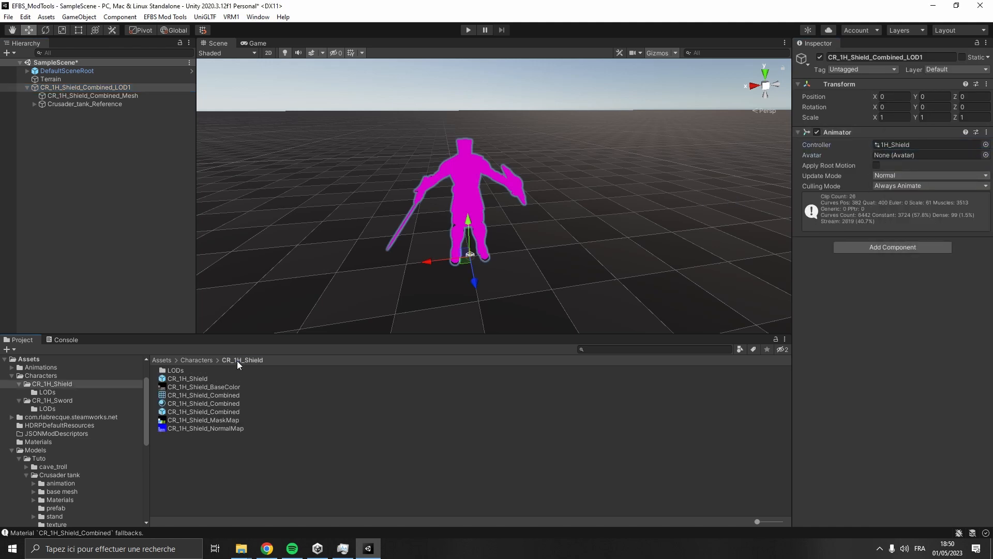
left_click(207, 411)
left_click(947, 253)
left_click(233, 512)
left_click(88, 87)
left_click_drag(260, 513, 922, 155)
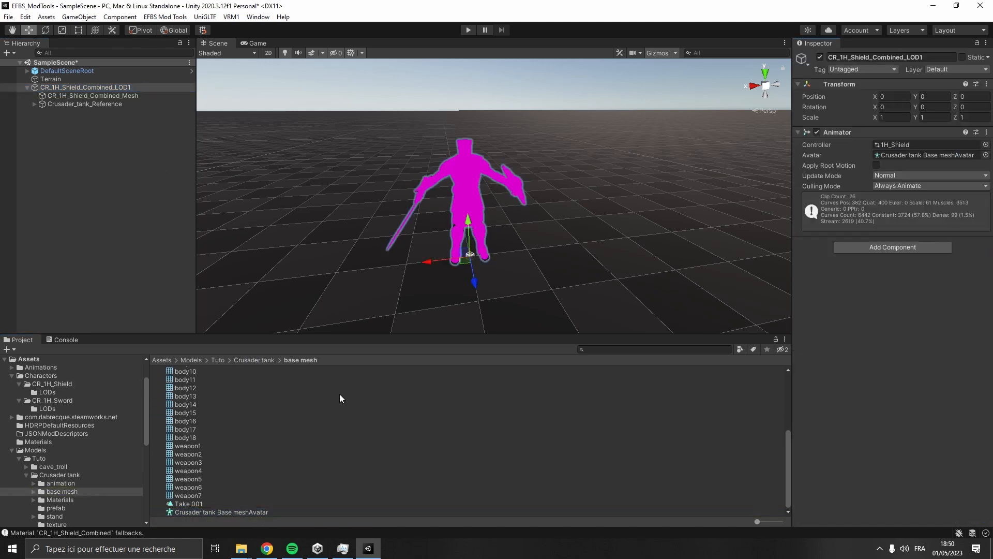
- Save CR_1H_Shield_Combined_LOD1 as a prefab in the CR_1H_Shield LODs folder and delete it from the scene
left_click(47, 392)
left_click_drag(132, 88, 170, 380)
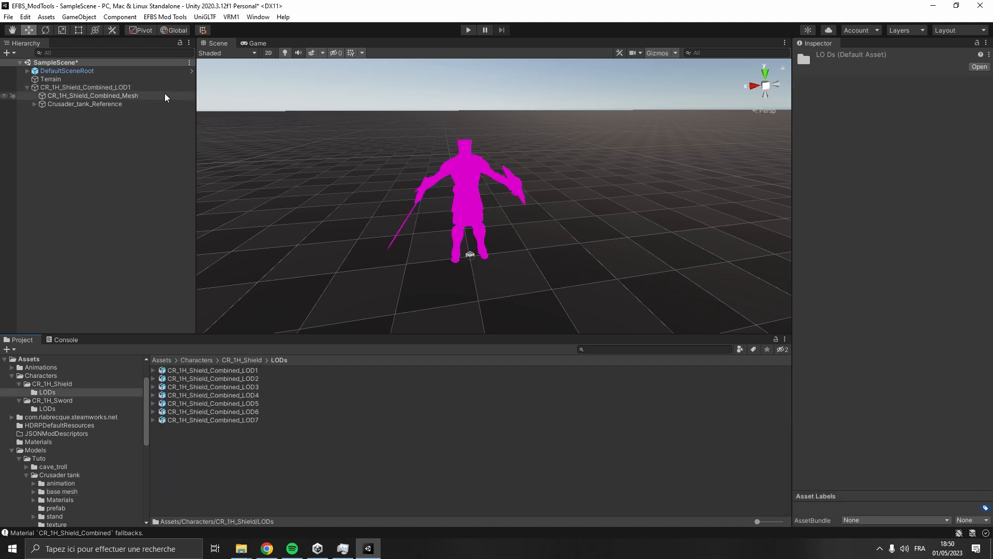
left_click(121, 88)
key("Delete")
- Bake the animations with the Animation Baker using the LOD1 prefab and the LOD2 to LOD7 models, then close the baker
left_click(165, 16)
left_click(165, 51)
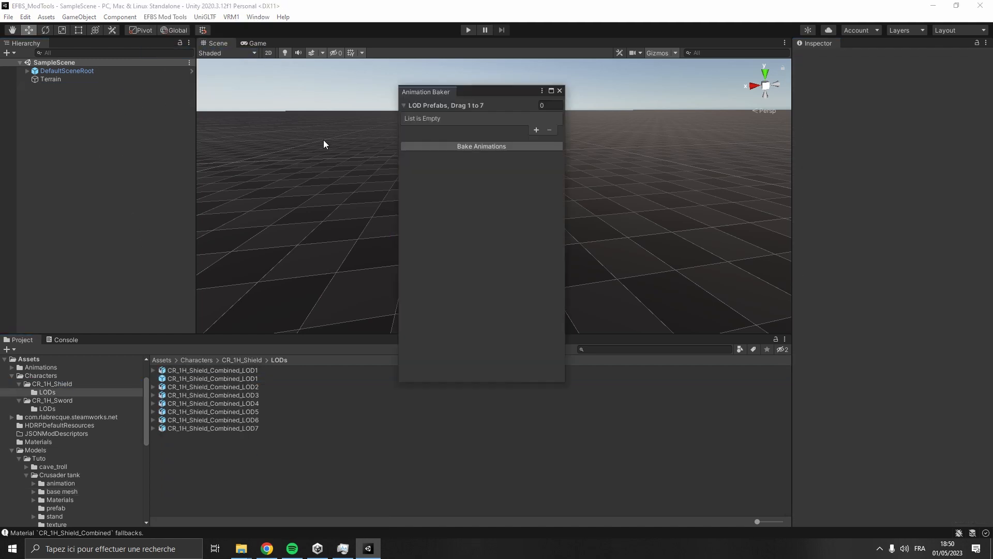
left_click(265, 431, "shift")
left_click_drag(267, 377, 494, 202)
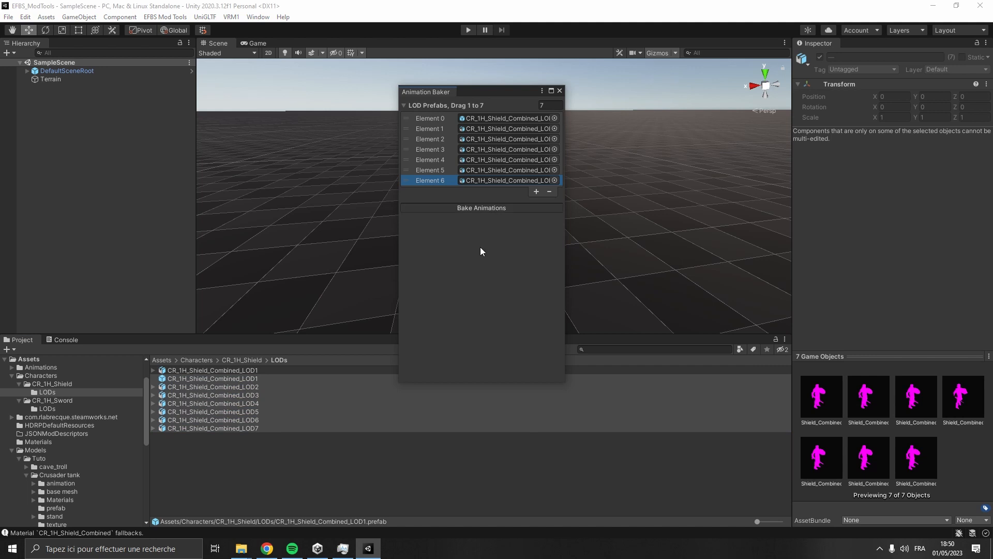
left_click(482, 207)
left_click(594, 293)
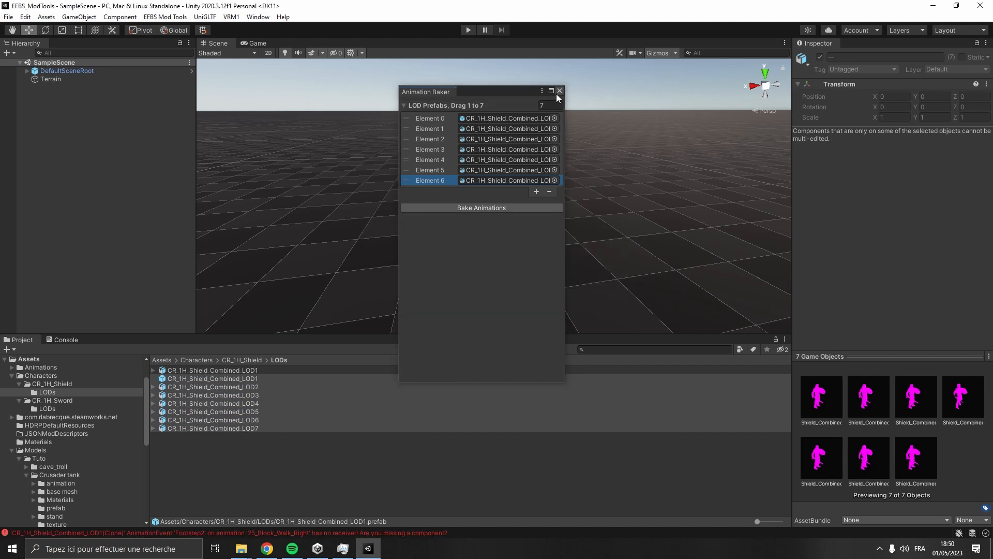
left_click(559, 91)
- Create a thumbnail of the CR_1H_Shield prefab with the Thumbnail Tool, saving it in the CR_1H_Shield folder
left_click(241, 359)
left_click(165, 17)
left_click(171, 60)
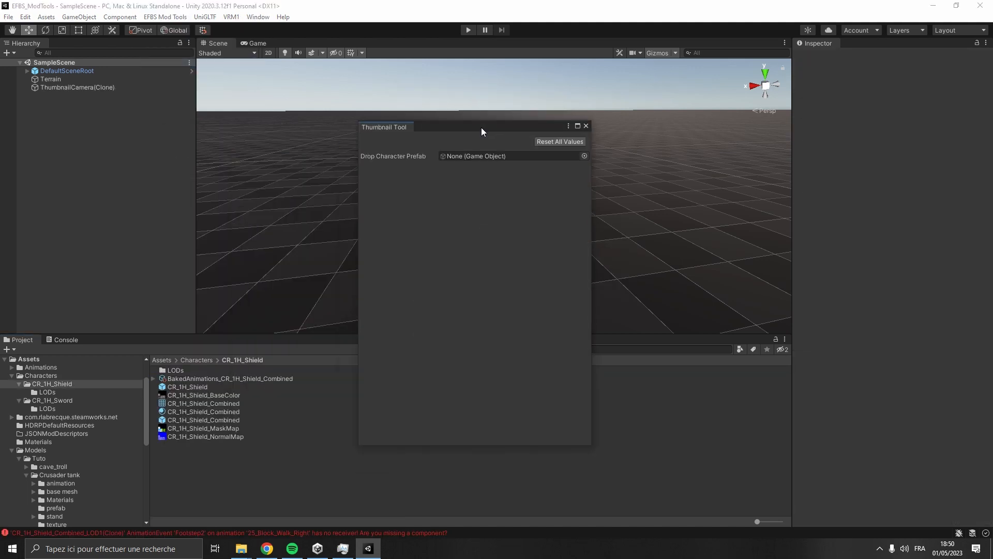
mouse_move(188, 386)
left_mouse_down()
mouse_move(414, 257)
mouse_move(496, 157)
left_mouse_up()
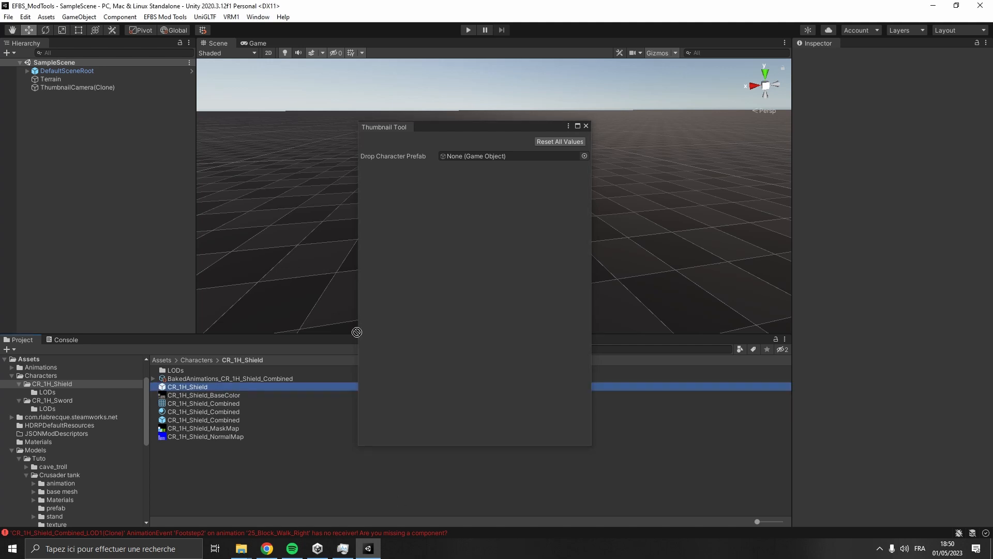
left_click(512, 230)
left_click(579, 291)
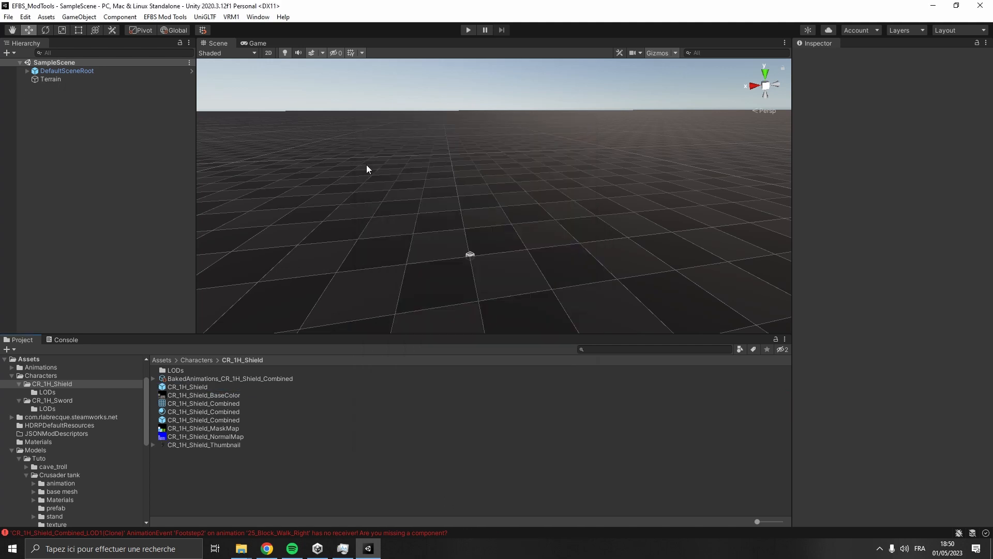
- Start a Character Editor entry named Crusader Shield with CR_1H_Shield as base prefab and BakedAnimations_CR_1H_Shield_Combined as baked animations
left_click(170, 17)
left_click(187, 74)
left_click(644, 158)
type("Crusader Shield")
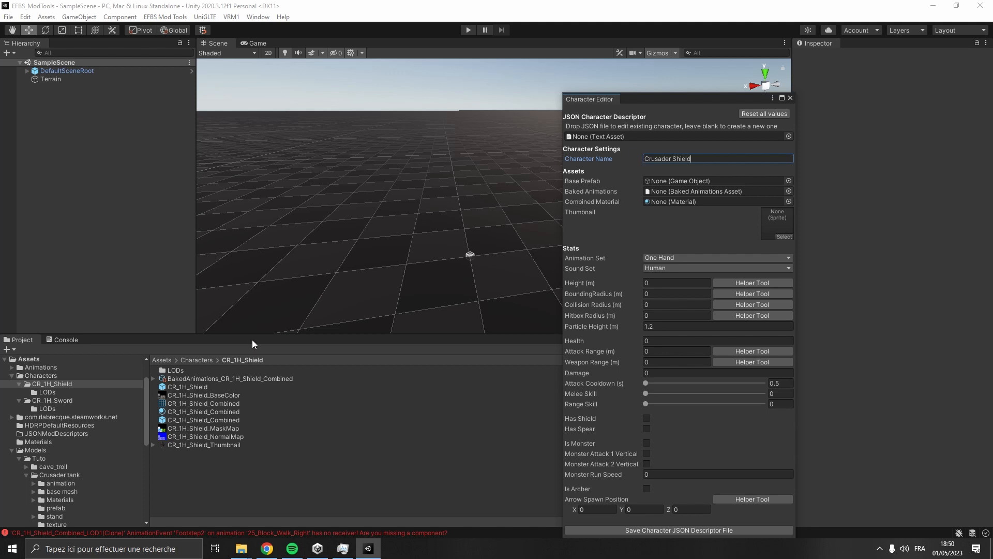
left_click_drag(201, 387, 675, 182)
left_click_drag(236, 379, 674, 192)
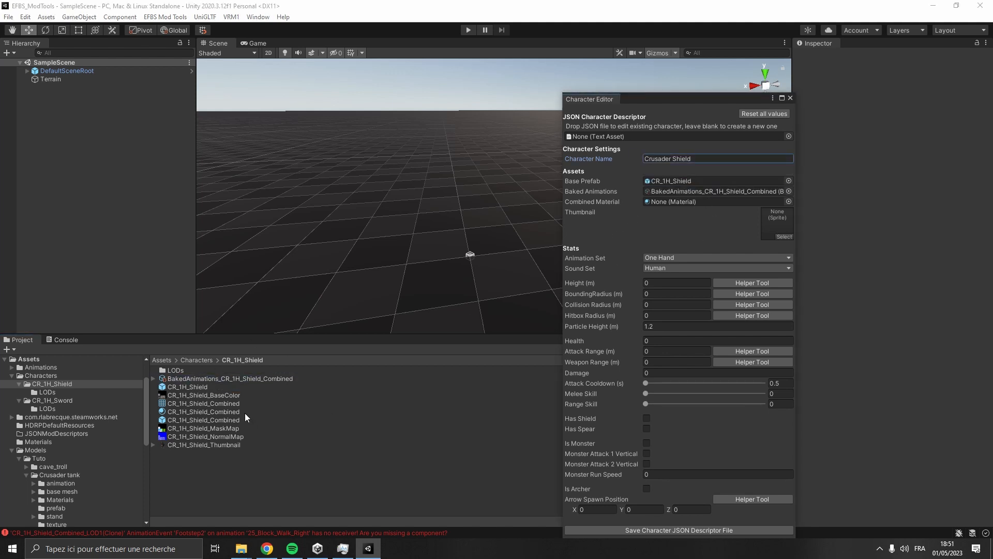
- Duplicate the CR_1H_Shield_Combined material and name the copy CR_1H_Shield_Combined_Skinned
left_click(244, 413)
key("ctrl+d")
left_click(254, 403)
left_click(246, 407)
key("BackSpace")
key("BackSpace")
type("_Skinned")
key("Return")
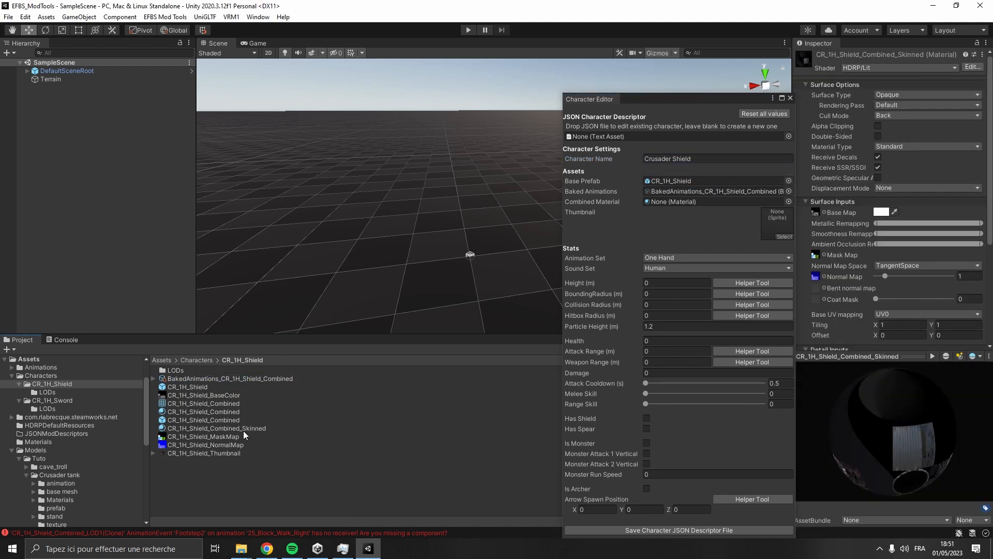
- Choose the shader for the CR_1H_Shield_Combined_Skinned material and enable its GPU instancing
left_click(243, 429)
left_click(896, 68)
left_click(891, 278)
left_click(905, 103)
scroll(903, 150, "down", 5)
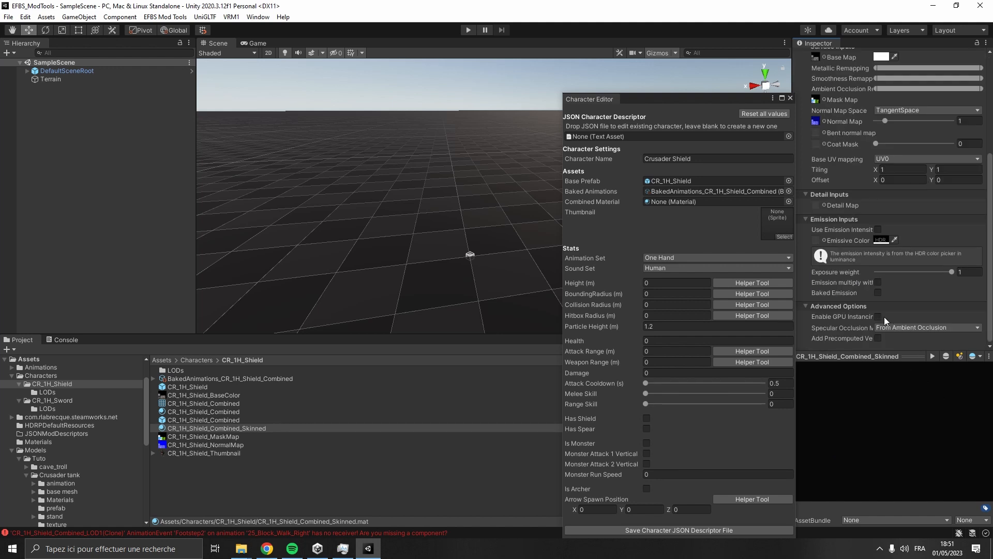
left_click(879, 317)
- Assign CR_1H_Shield_Combined_Skinned as combined material, add the CR_1H_Shield thumbnail, and choose the One Hand_Shield animation set
left_click_drag(238, 429, 714, 202)
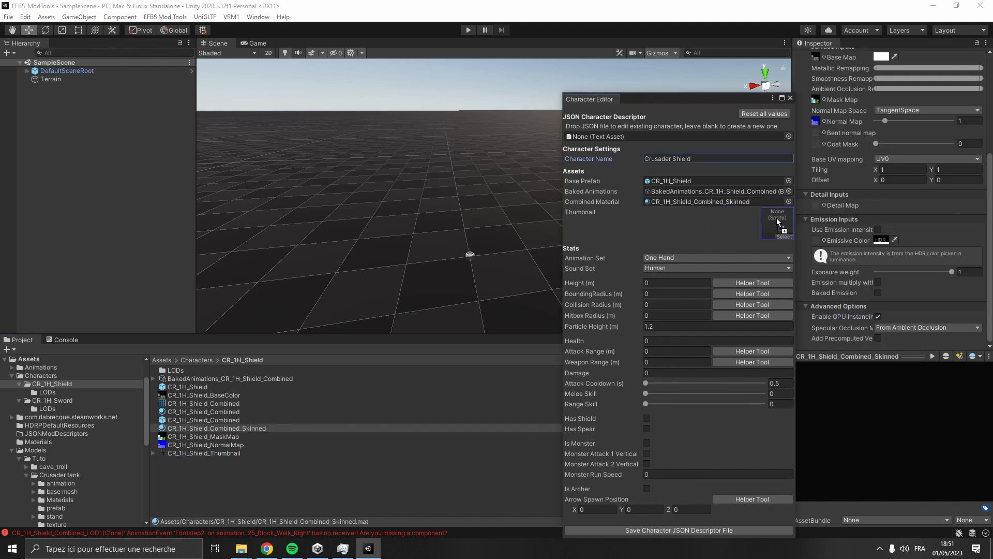
left_click(708, 257)
- Set the character's height to 1.65, bounding radius to 1, collision radius to 0.6, hitbox radius to 0.3 and health to 100
left_click(707, 282)
left_click(694, 283)
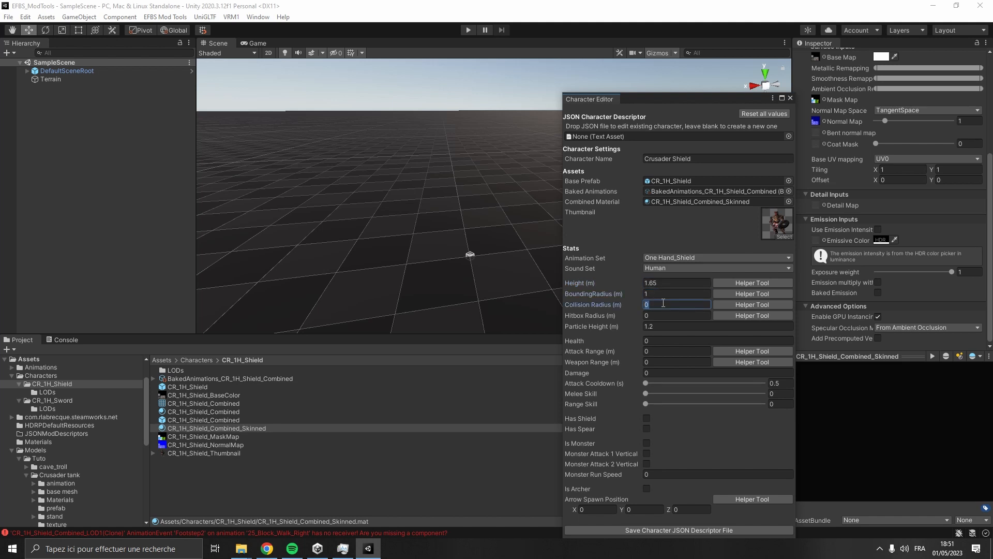
type("0.6")
left_click(676, 316)
left_click(672, 340)
type("100")
- Open the attack range helper tool and set its animation set to One Hand_Shield
left_click(752, 351)
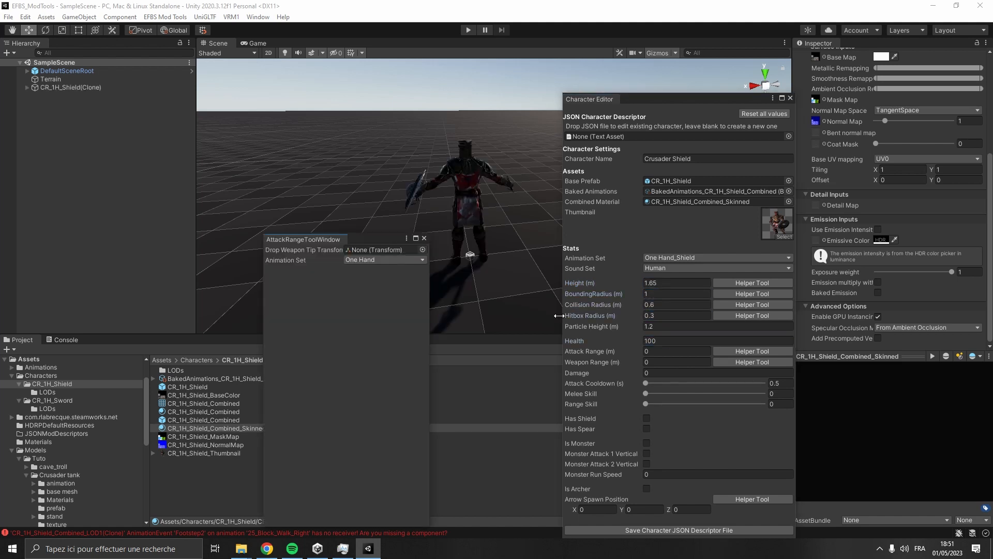
left_click(385, 260)
left_click(399, 280)
- Find Sword_OH in the character's hierarchy and create an empty child object named WeaponTIP under it
left_click(103, 53)
type("sword")
left_click(52, 71)
left_click(189, 52)
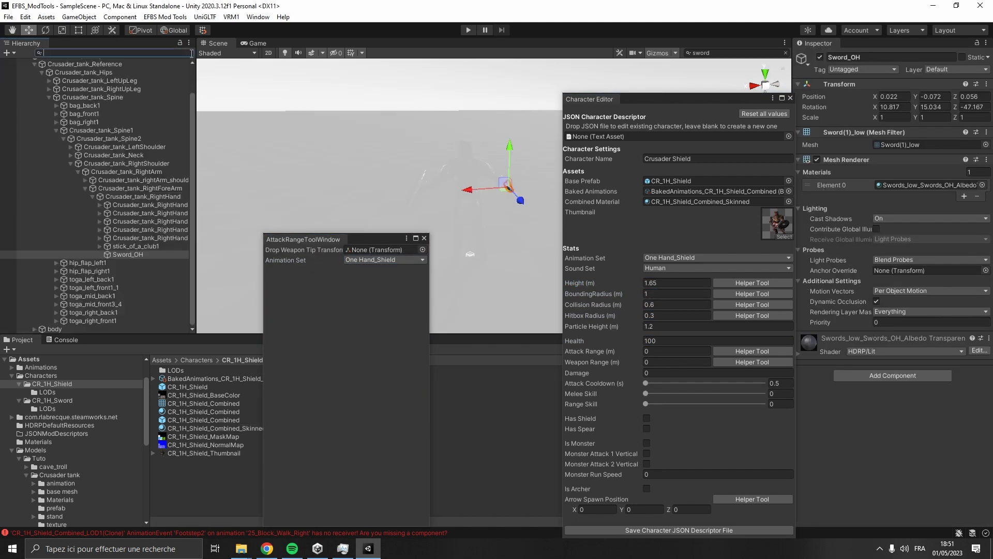
right_click(131, 253)
left_click(169, 378)
type("WeaponTIP")
key("Return")
- Move WeaponTIP in local orientation to the sword's tip, at Z position 1.05
left_click(174, 30)
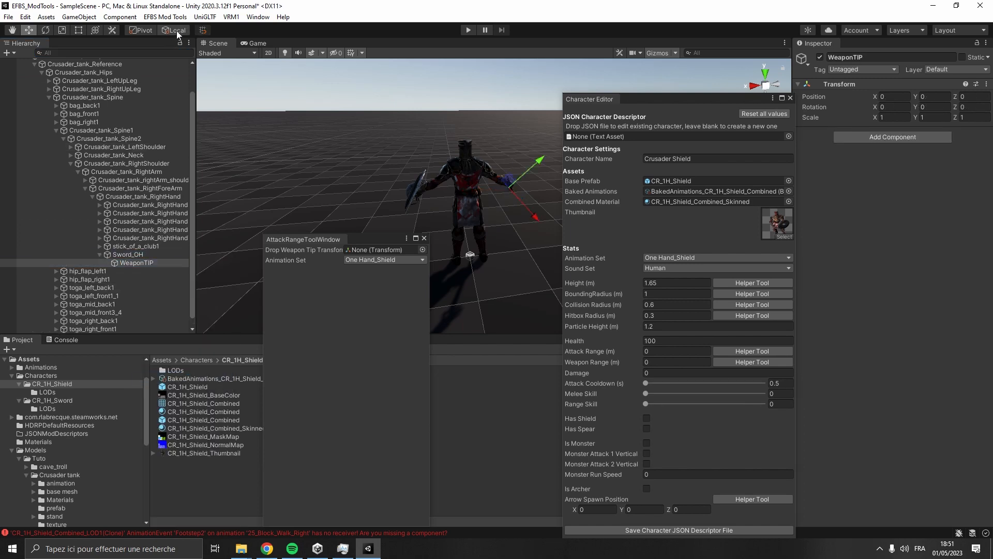
key("f")
left_click_drag(366, 201, 337, 207)
scroll(342, 202, "down", 5)
right_click_drag(342, 202, 352, 228)
- Compute the attack and weapon ranges from the WeaponTIP transform, apply them to the character and close the range tool
left_click_drag(136, 263, 383, 250)
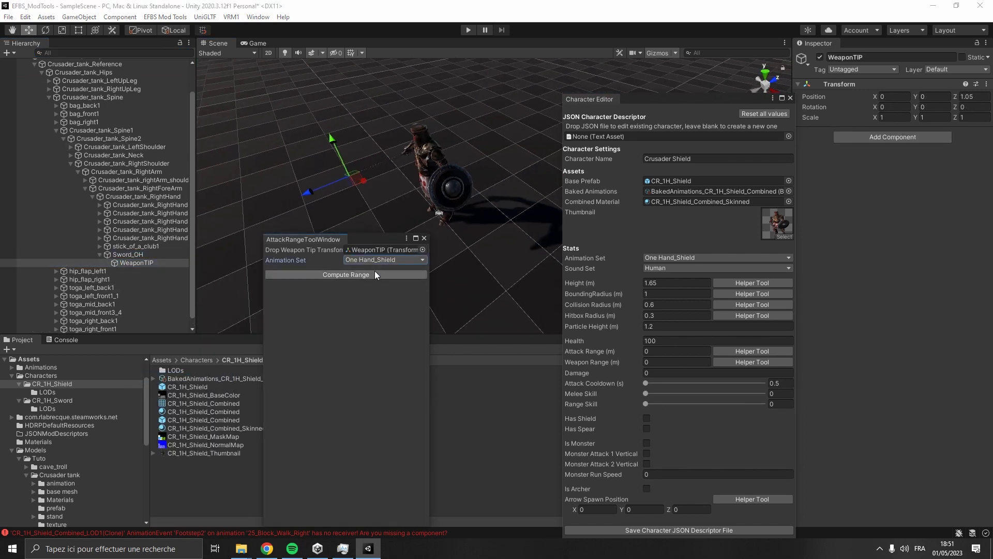
left_click(375, 274)
left_click(368, 313)
left_click(424, 238)
- Set damage to 50, attack cooldown to 0.75 s and melee skill to 60, and mark the character as having a shield
left_click(768, 372)
type("50")
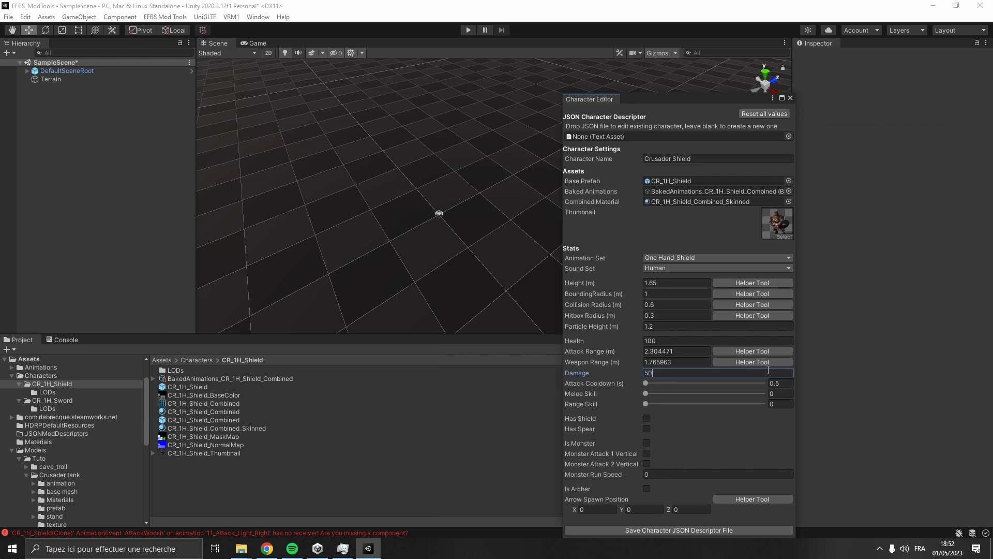
key("Tab")
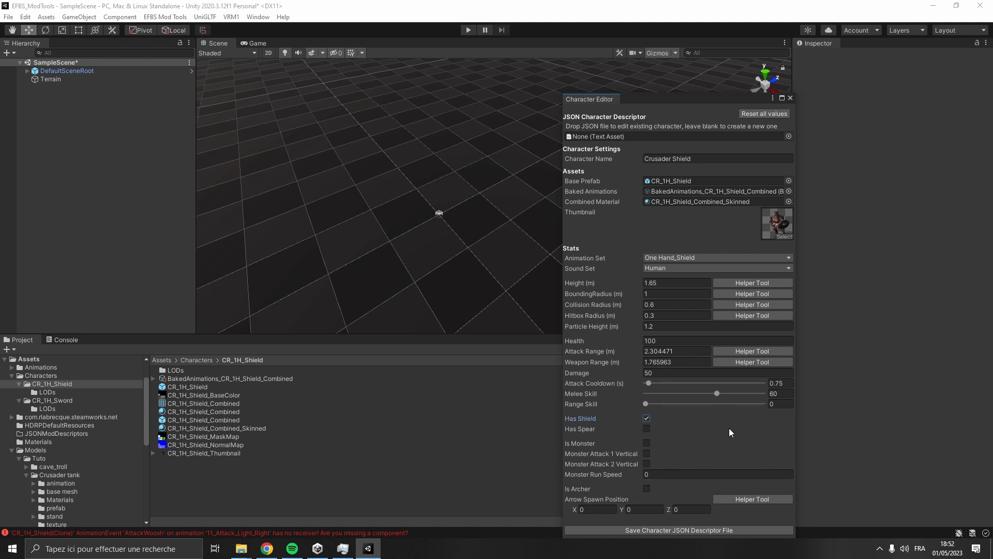
- Save the character's JSON descriptor file and close the Character Editor
left_click(721, 531)
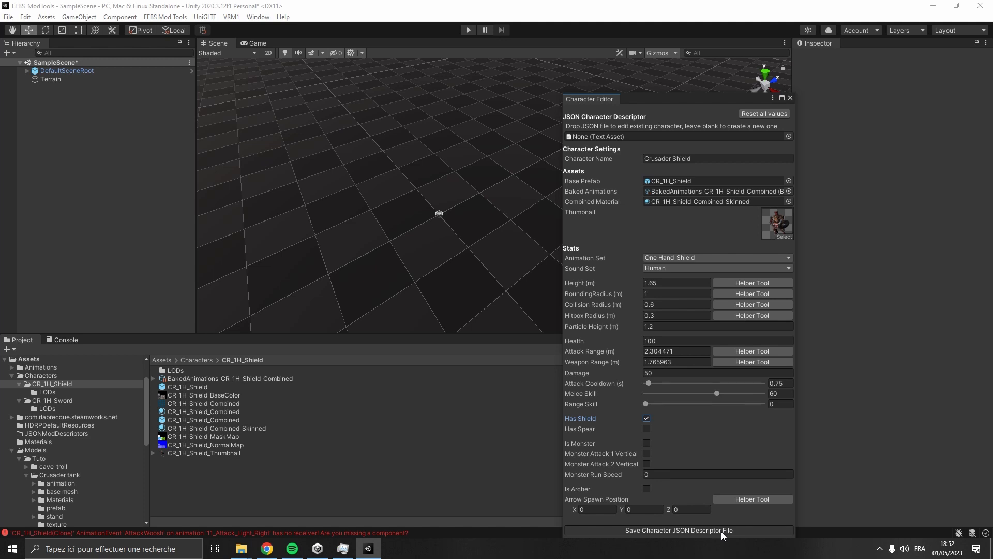
left_click(593, 294)
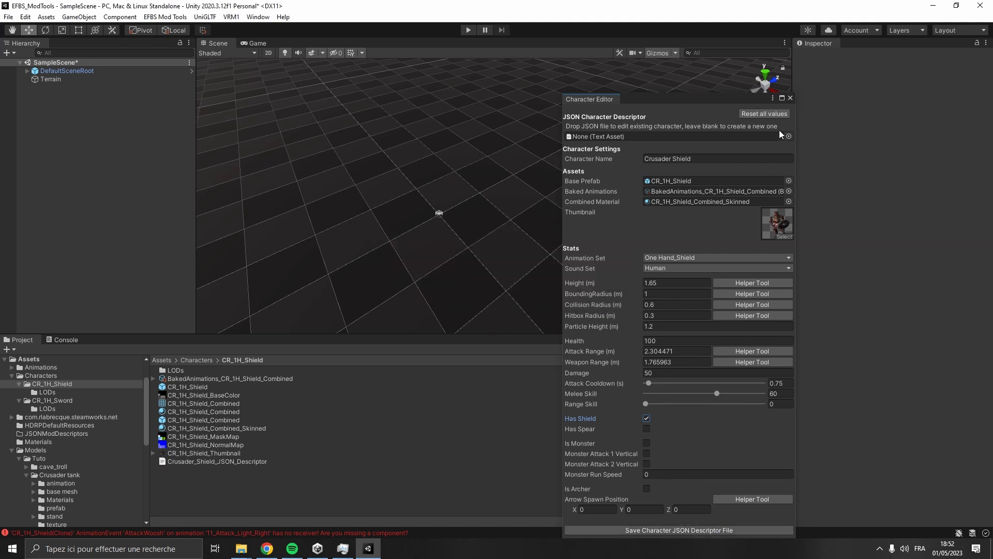
left_click(792, 100)
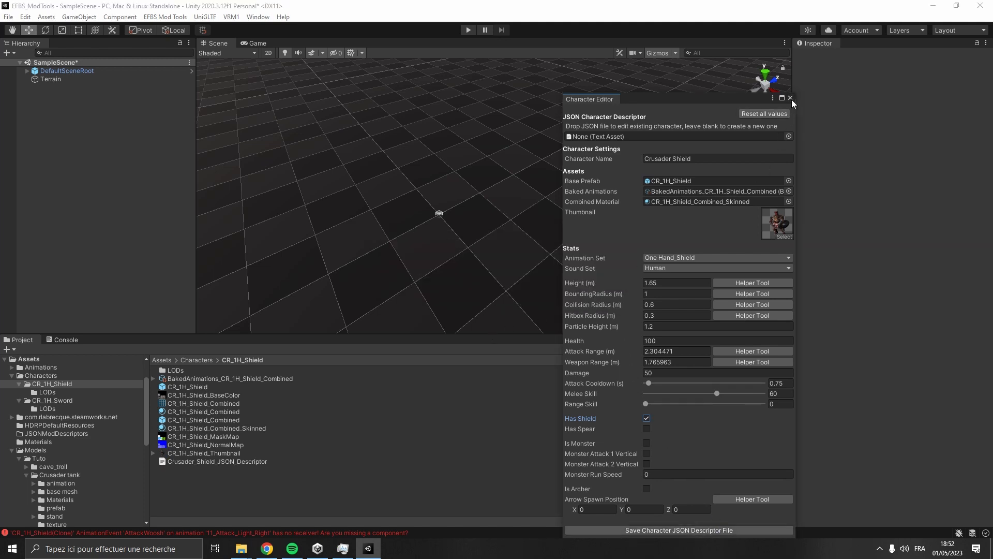
left_click(790, 98)
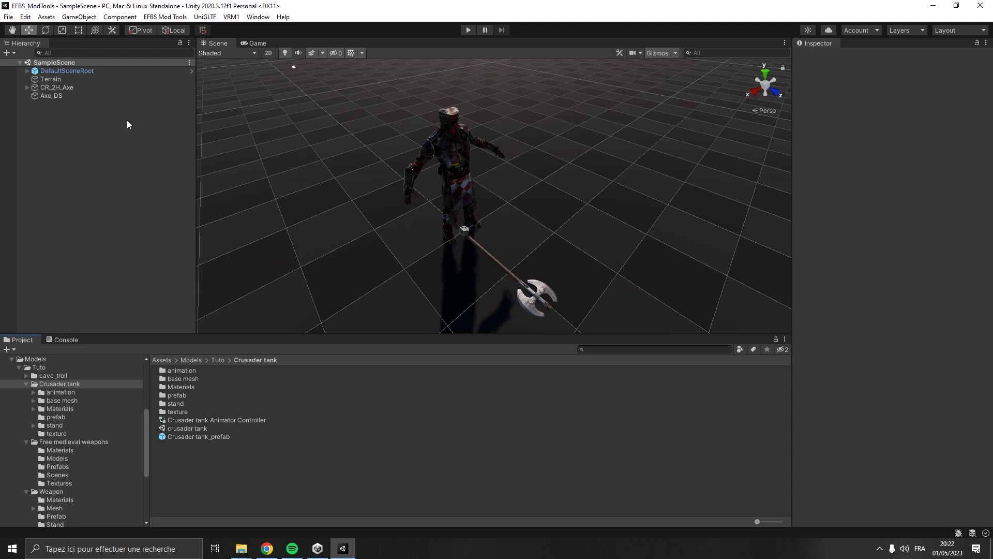
- Assign the 2H animator controller to the CR_2H_Axe character
left_click(132, 88)
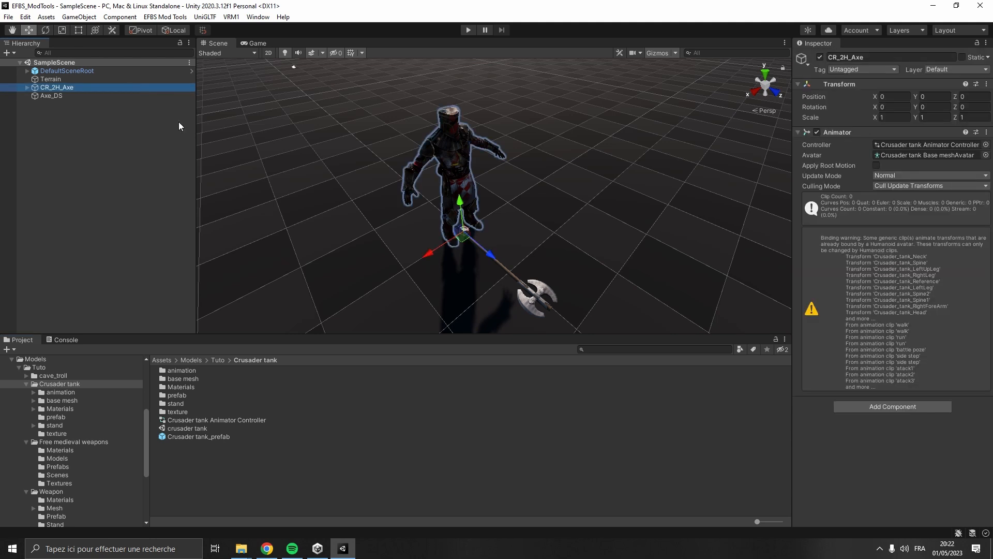
left_click(986, 145)
type("2h")
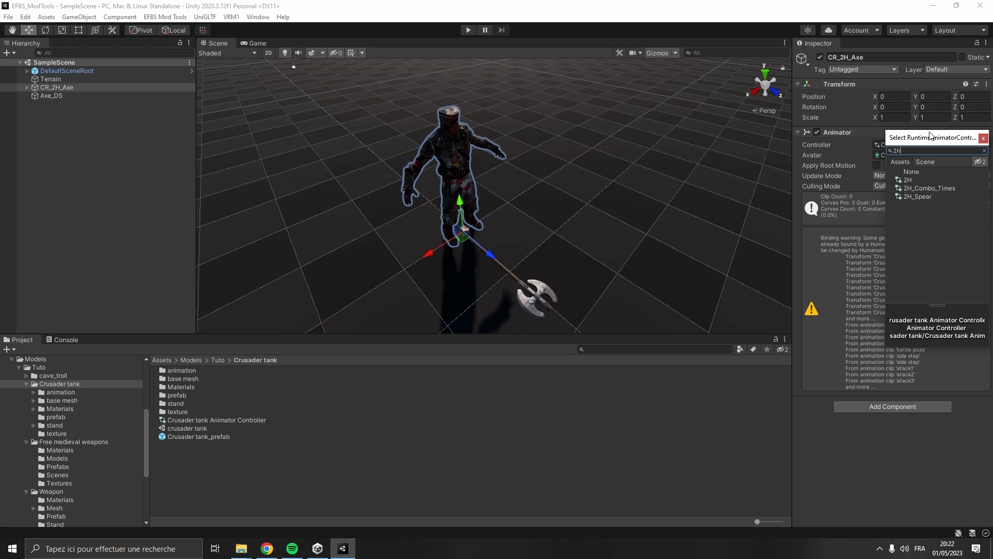
double_click(918, 179)
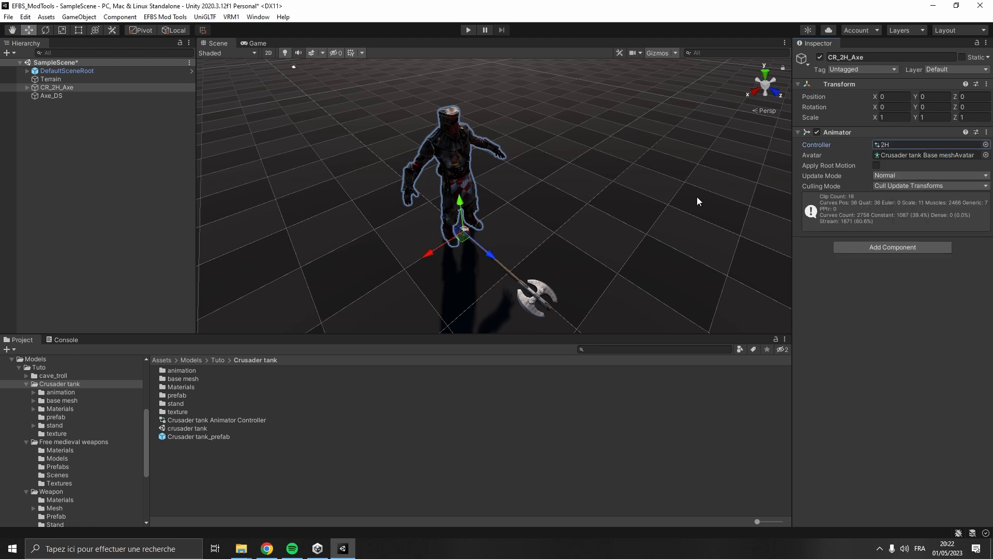
- Parent the Axe_DS weapon to the Crusader_tank_RightHand bone
left_click(114, 53)
type("righ")
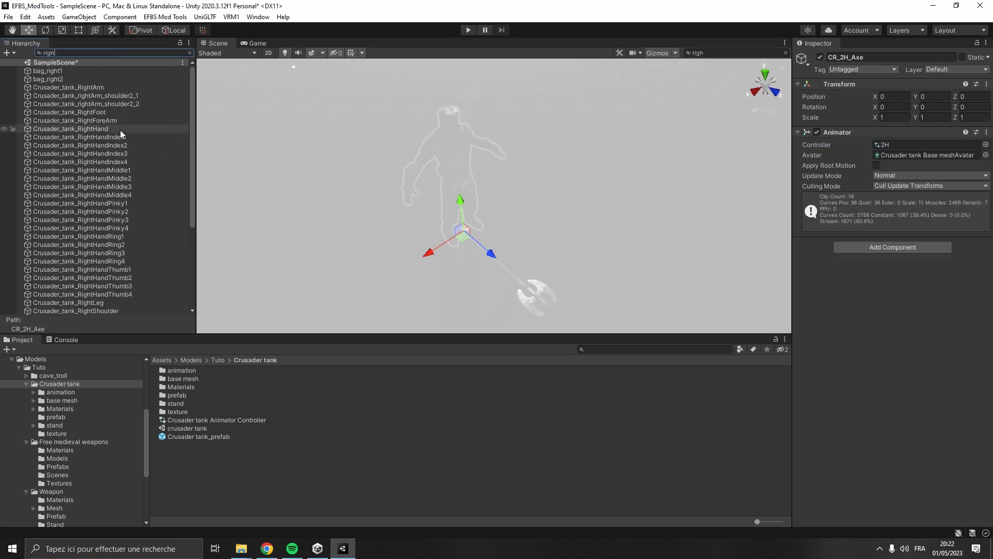
scroll(119, 119, "down", 3)
left_click(118, 108)
left_click(190, 52)
left_click(124, 285)
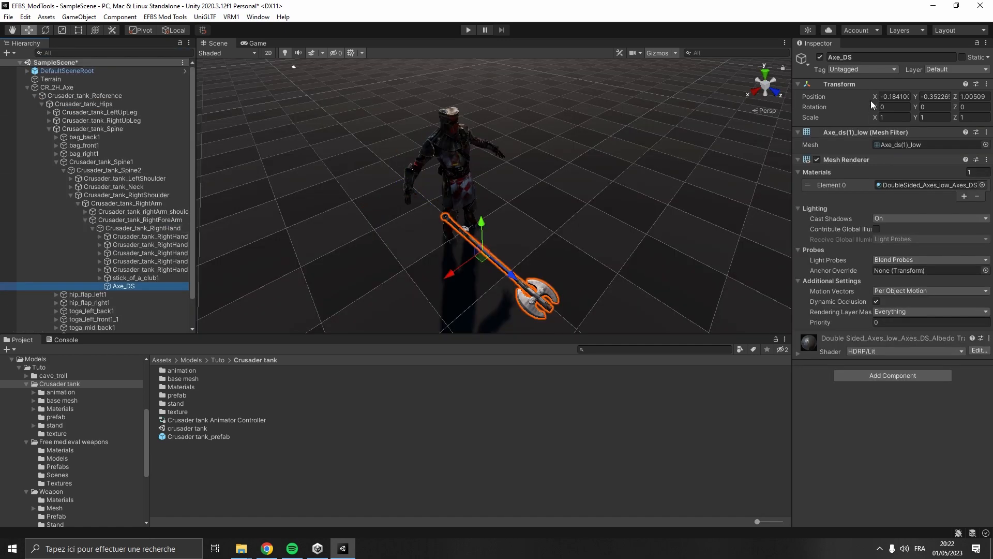
- Preview the 08_Attack_Light_Fw animation clip on CR_2H_Axe at frame 34, with the character's hands in close view
left_click(57, 87)
left_click(258, 16)
mouse_move(324, 191)
left_click(411, 189)
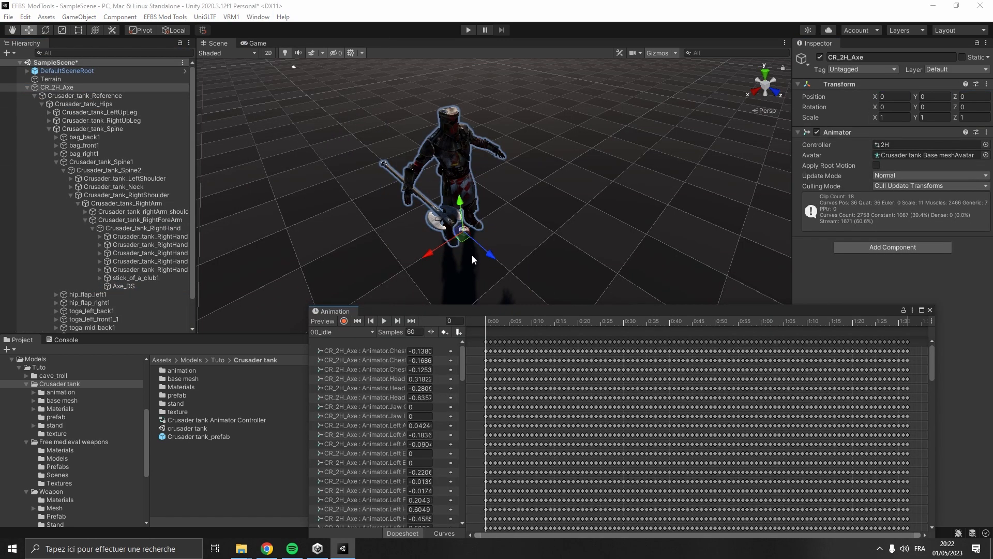
left_click(364, 311)
left_click(348, 413)
left_click_drag(626, 301, 596, 301)
scroll(445, 207, "up", 5)
left_click_drag(362, 232, 487, 186, "alt")
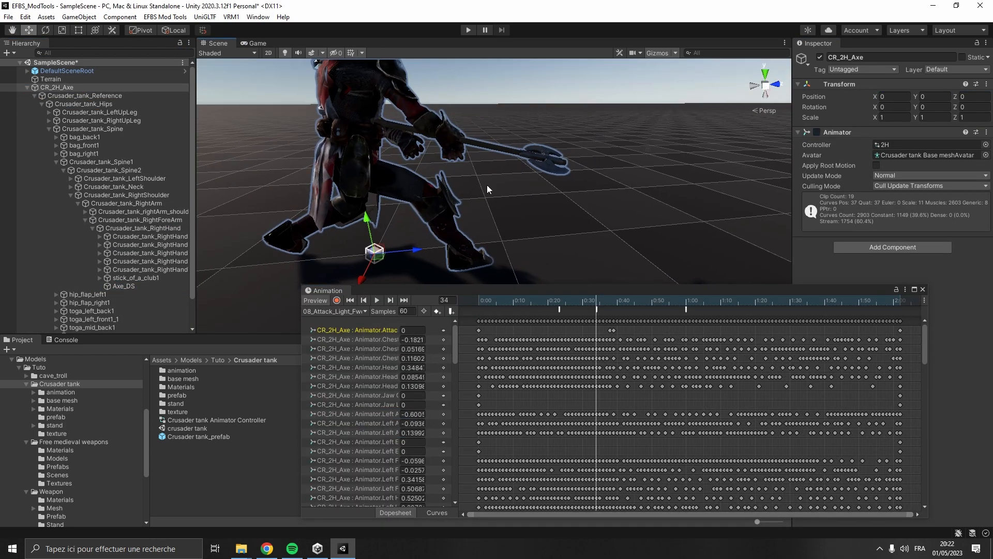
- Rotate and move Axe_DS in global orientation so its handle roughly lines up with both of the character's hands
left_click(124, 286)
left_click(177, 32)
key("e")
left_click_drag(425, 98, 411, 112)
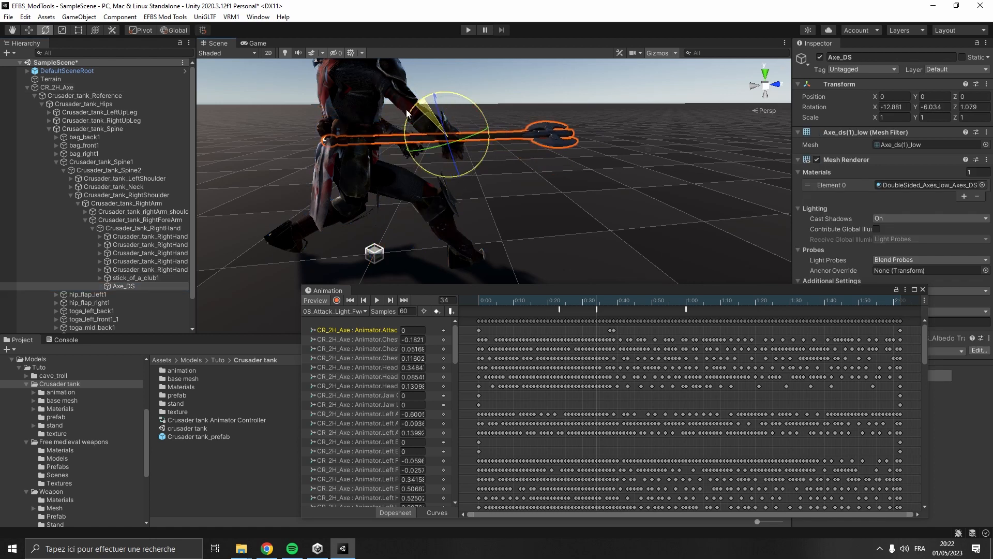
key("w")
left_click_drag(491, 137, 570, 273)
scroll(532, 138, "down", 4)
key("e")
left_click_drag(528, 183, 642, 101)
left_click_drag(500, 150, 440, 122)
- Fine-tune the axe in the grip to about position 0.018, -0.021, 0.257 and rotation -13.456, -4.219, -63.034, and close the animation preview
left_click_drag(429, 124, 447, 129, "alt")
right_click_drag(447, 130, 466, 112)
left_click_drag(471, 102, 473, 105)
right_click_drag(474, 106, 427, 110)
key("w")
left_click_drag(427, 110, 428, 136)
right_click_drag(428, 136, 414, 160)
left_click_drag(416, 159, 419, 165)
right_click_drag(419, 165, 417, 195)
left_click_drag(417, 194, 426, 197)
right_click_drag(703, 127, 442, 154)
left_click(28, 88)
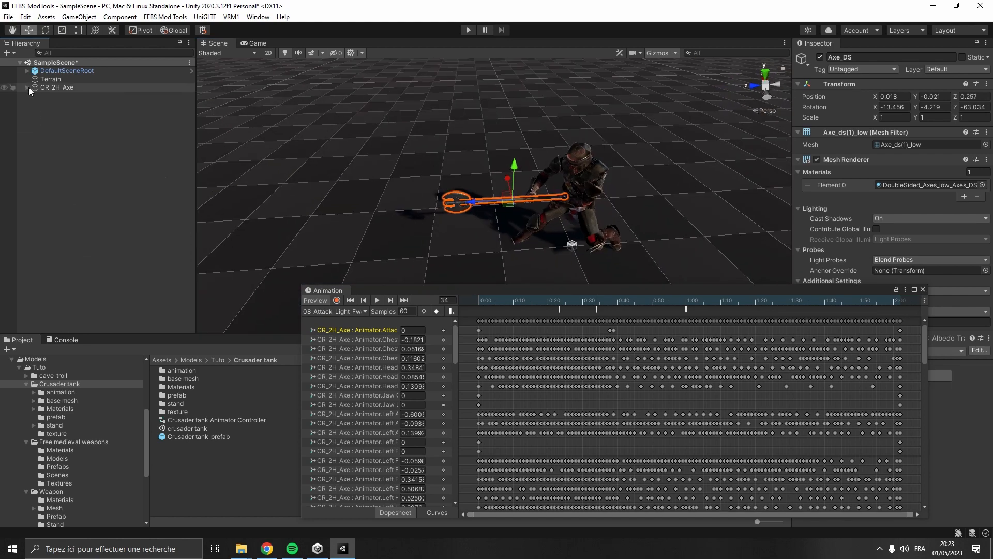
left_click(923, 290)
left_click(103, 133)
left_click(58, 87)
- Create a folder named CR_2H_Axe inside the Characters folder
scroll(67, 374, "up", 5)
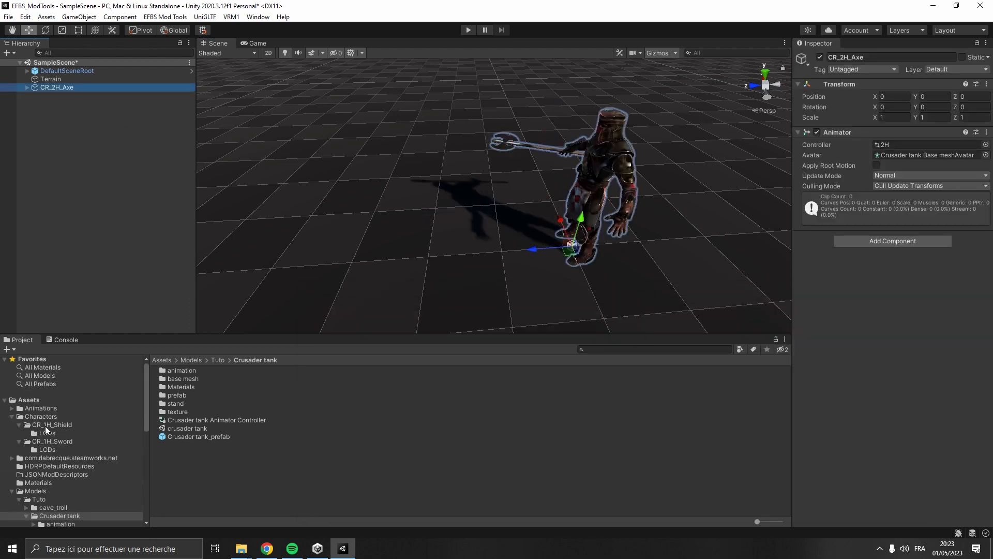
left_click(33, 401)
double_click(194, 379)
right_click(212, 399)
mouse_move(289, 127)
left_click(386, 91)
type("CR_2")
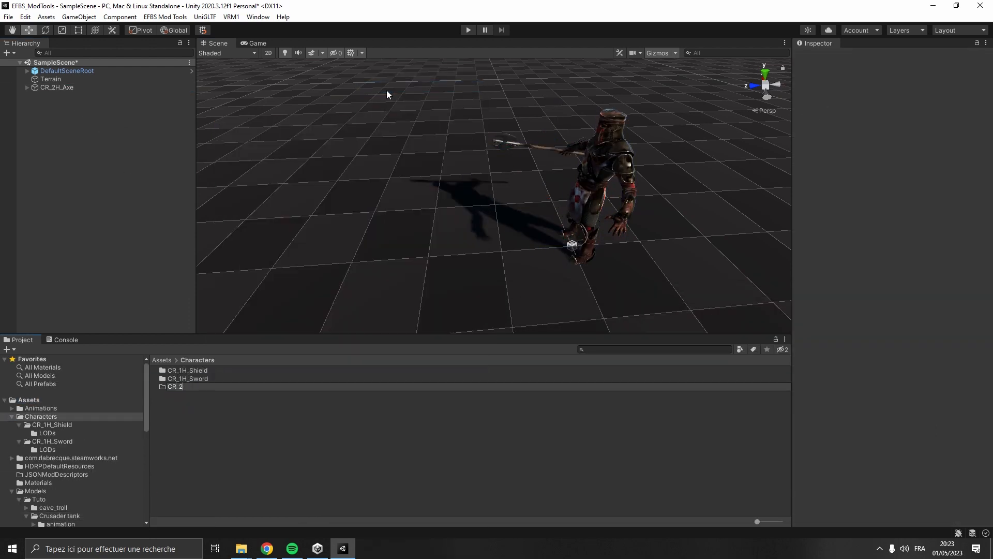
type("H_Axe")
key("Return")
- Save the CR_2H_Axe character as a prefab in its new folder and delete it from the scene
left_click_drag(78, 87, 628, 201)
left_click(114, 88)
key("Delete")
- Combine the meshes of the CR_2H_Axe prefab with root bone Crusader_tank_Reference, and delete the combined copy from the scene
left_click(173, 18)
left_click(177, 27)
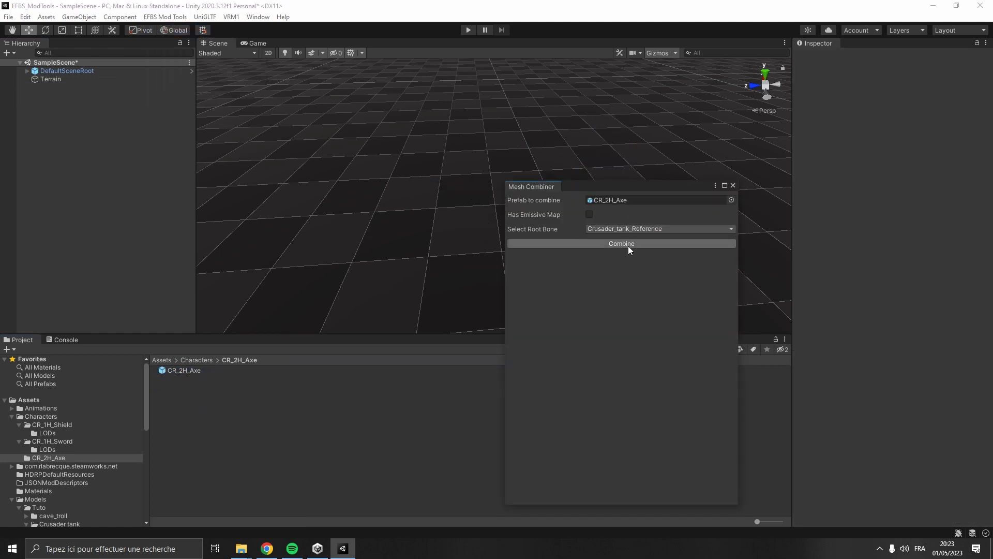
left_click(628, 245)
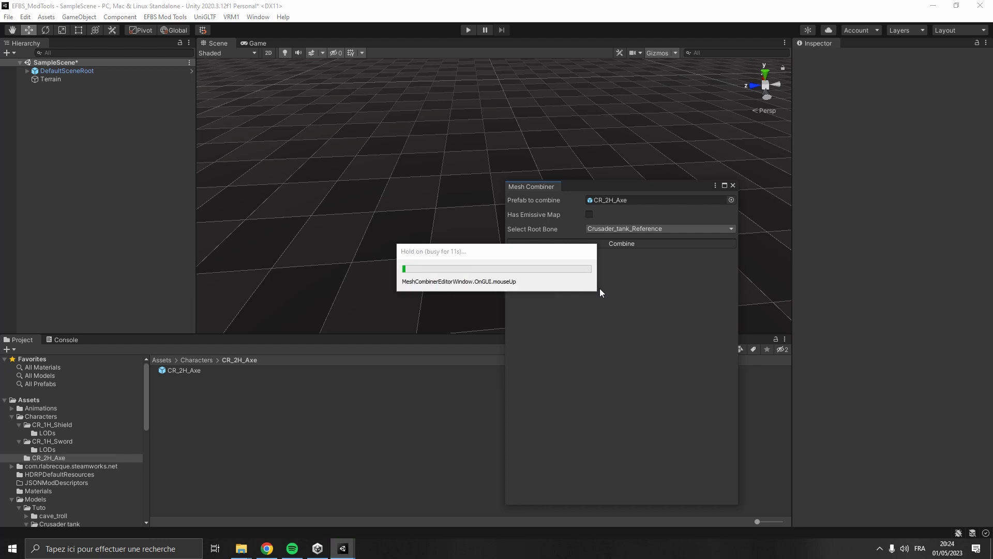
left_click(732, 185)
left_click(142, 87)
key("Delete")
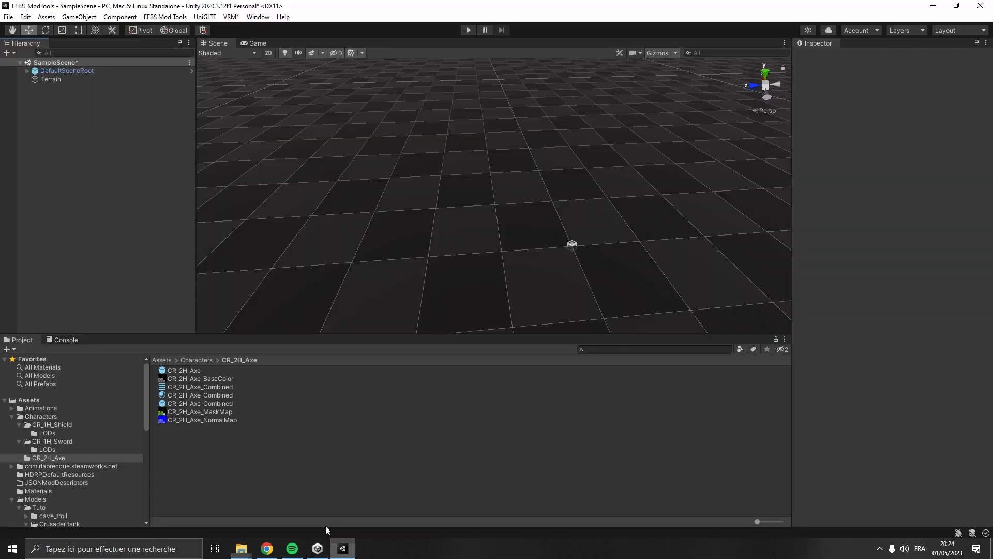
- Export the CR_2H_Axe_Combined prefab as CR_2H_Axe_Combined.glb into the SimplygonProcess\IN folder
left_click(165, 17)
left_click(199, 40)
left_click_drag(222, 403, 427, 127)
left_click(484, 388)
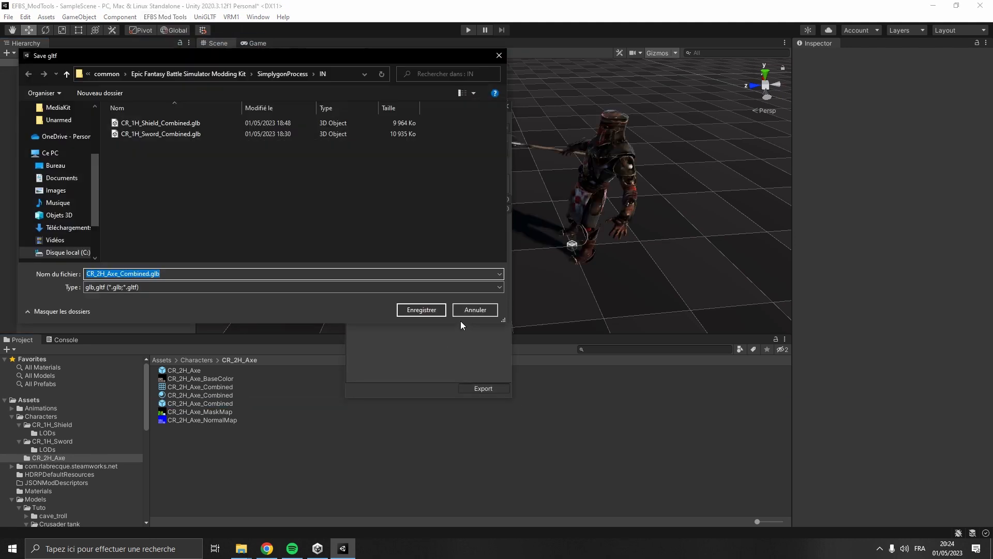
left_click(422, 310)
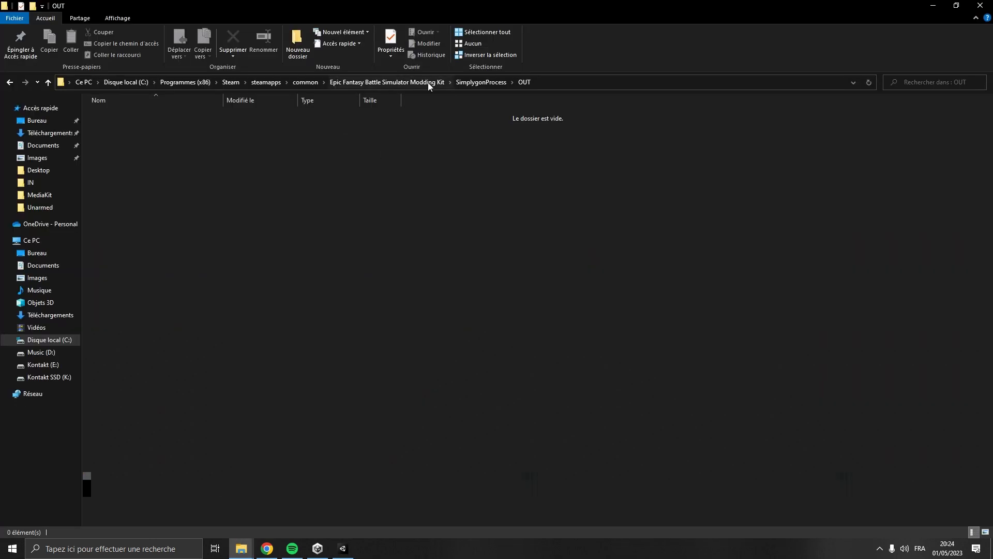
- Launch the EFBS Simplygon Tool from the Modding Kit folder and load CR_2H_Axe_Combined.glb as its input file
left_click(427, 82)
left_click(277, 127)
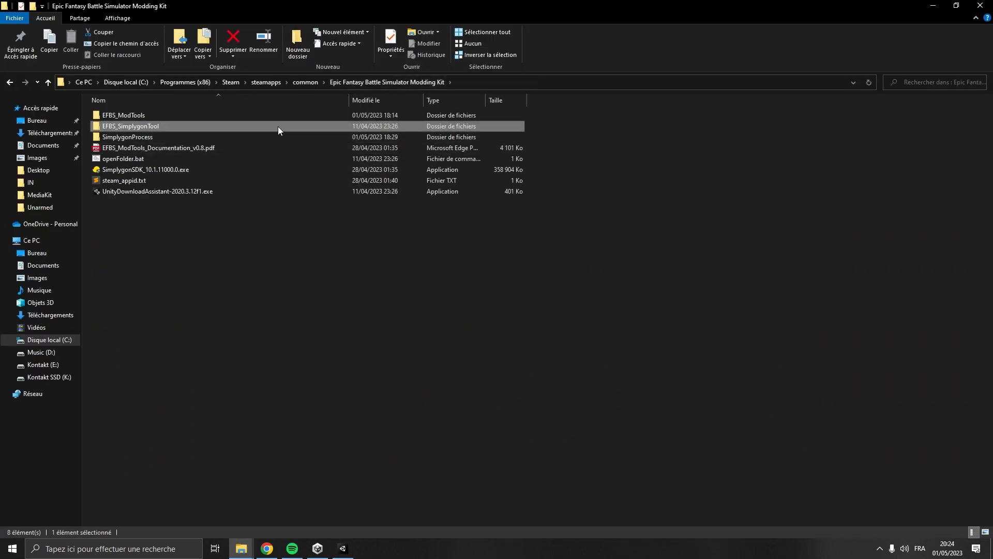
double_click(278, 126)
double_click(284, 137)
left_click(465, 45)
left_click(290, 55)
double_click(216, 105)
double_click(232, 127)
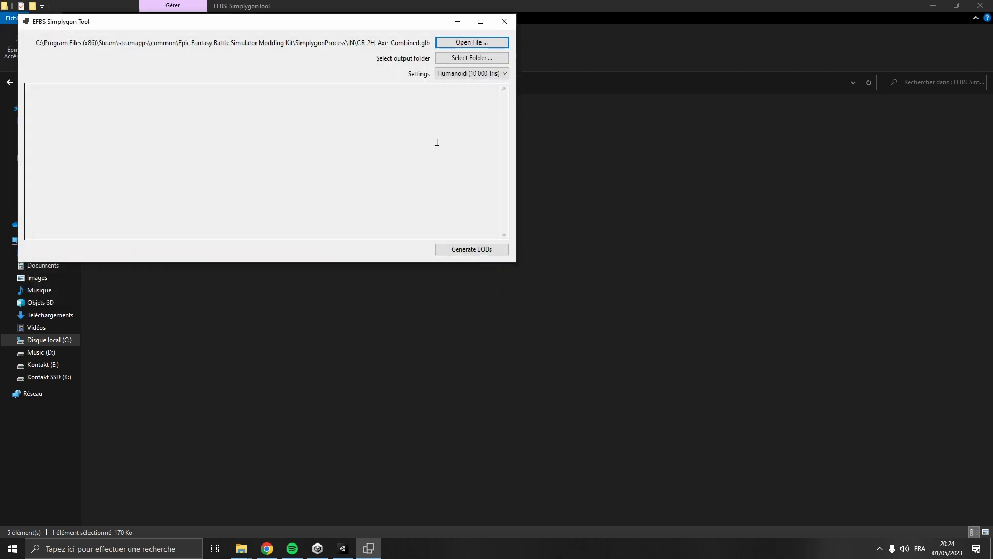
- Generate the LODs with the Humanoid (10 000 Tris) setting into the SimplygonProcess\OUT folder and close the tool
left_click(481, 74)
left_click(476, 60)
left_click(289, 56)
double_click(161, 116)
left_click(409, 290)
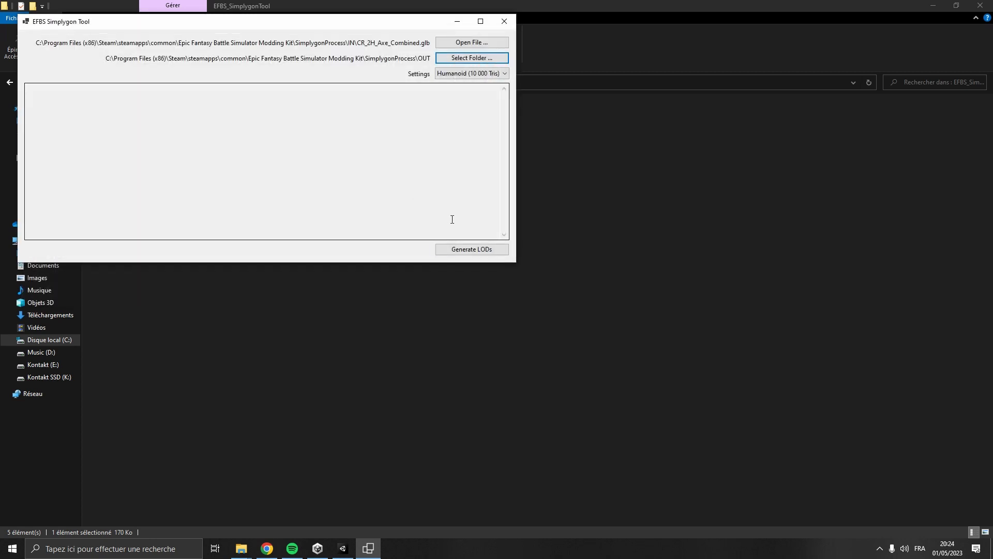
left_click(458, 250)
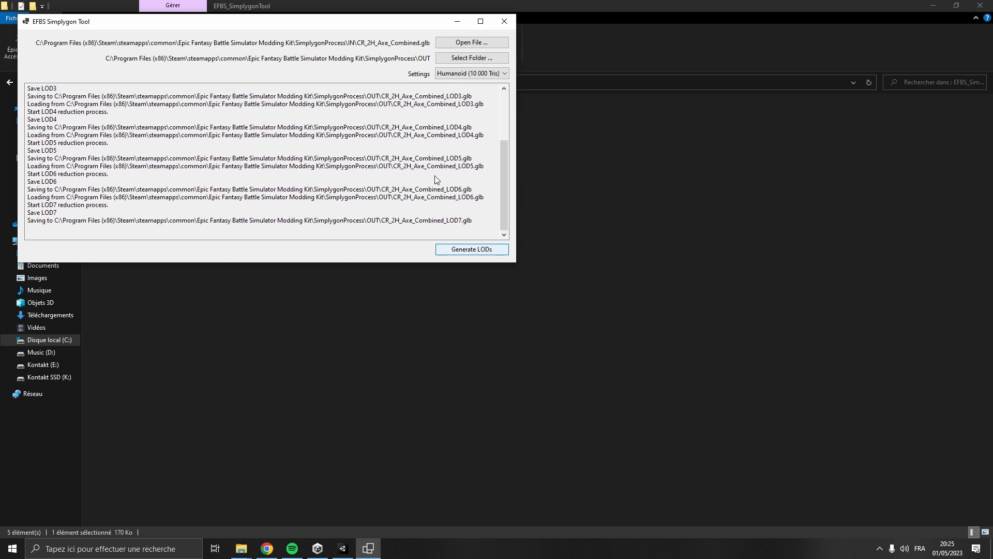
left_click(504, 21)
- Open the SimplygonProcess\OUT folder in File Explorer and create a LODs folder inside CR_2H_Axe in the Unity project
left_click(387, 82)
double_click(234, 139)
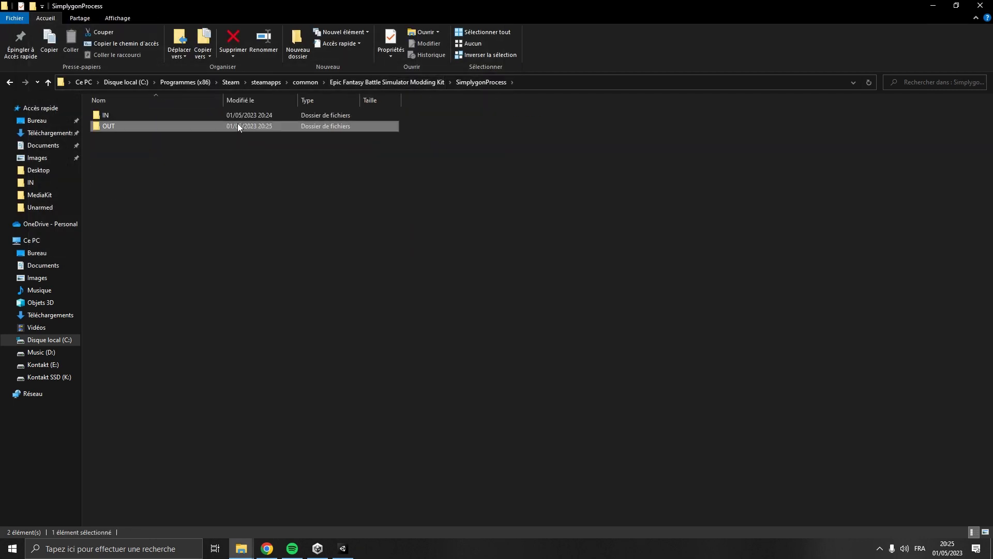
double_click(237, 125)
left_click(343, 548)
right_click(281, 485)
mouse_move(346, 213)
left_click(485, 88)
type("LODs")
key("Return")
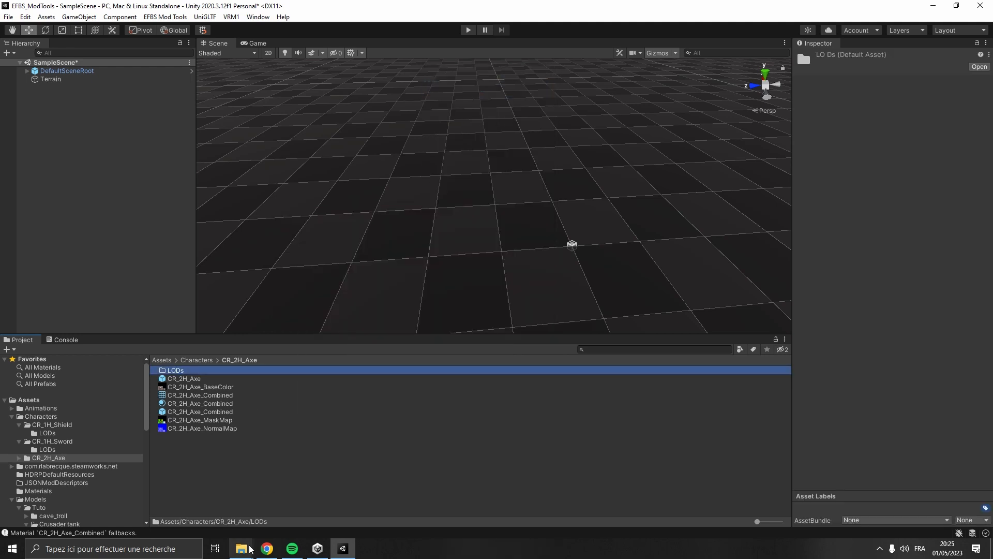
- Bring all the generated LOD files from the OUT folder into the project's CR_2H_Axe LODs folder
left_click(242, 548)
left_click(289, 509)
left_click_drag(262, 272, 194, 116)
left_click_drag(190, 115, 251, 373)
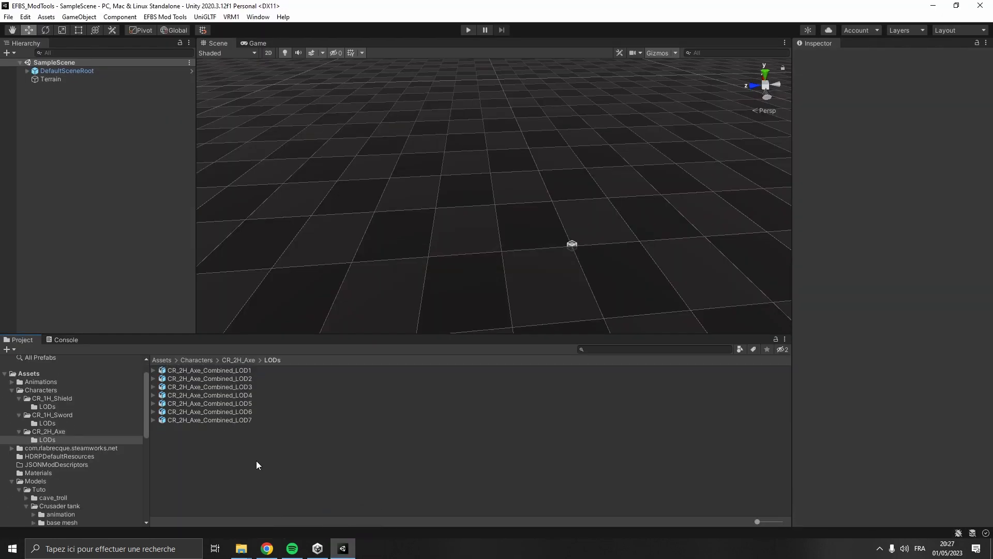
- Place CR_2H_Axe_Combined_LOD1 in the scene and apply the CR_2H_Axe_Combined material to it
left_click_drag(241, 371, 61, 104)
left_click(234, 360)
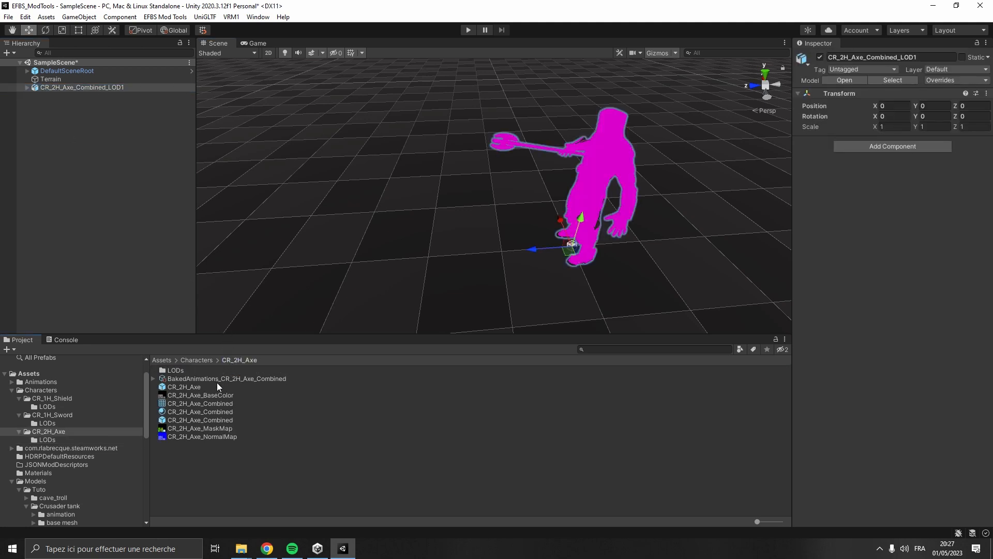
left_click_drag(220, 411, 581, 214)
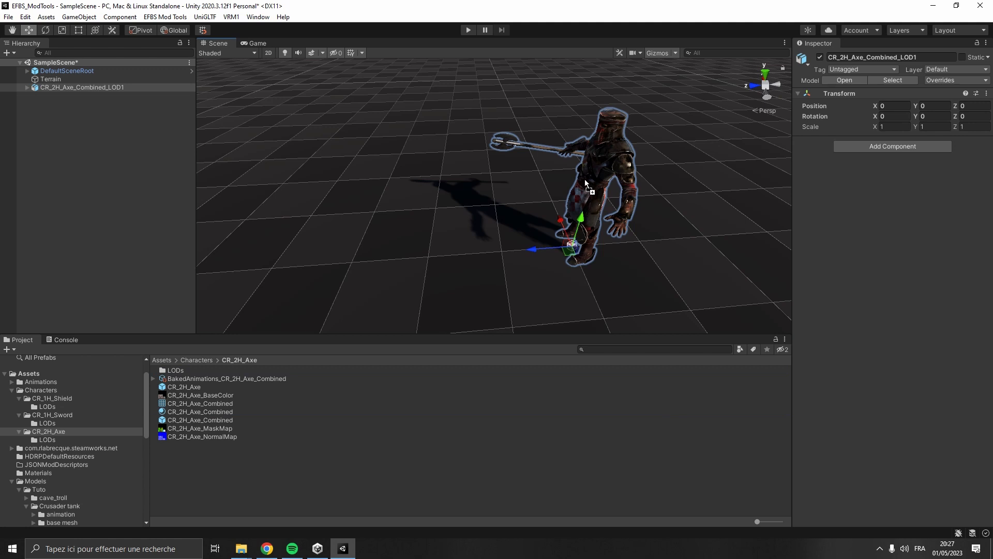
- Unpack the CR_2H_Axe_Combined_LOD1 prefab instance and expand its child objects
right_click(52, 88)
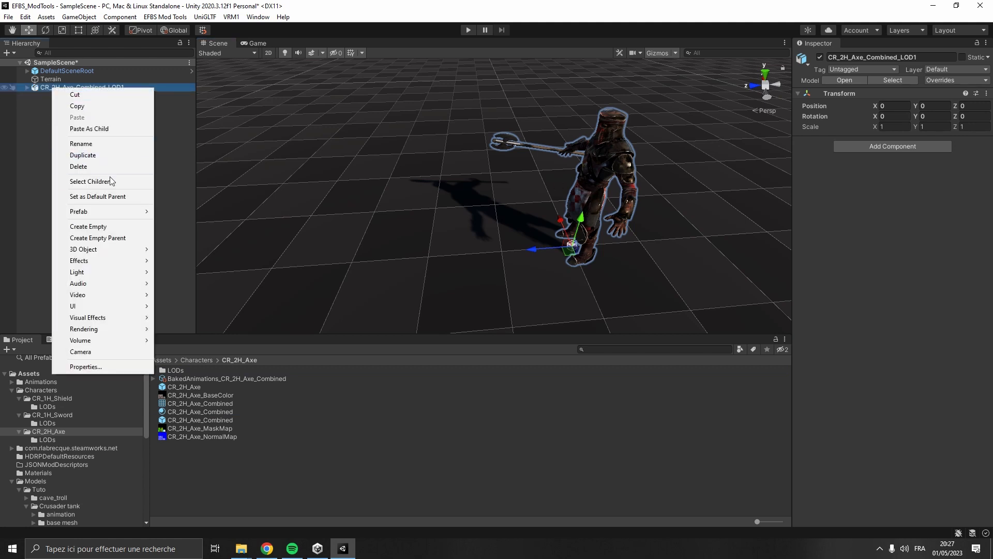
mouse_move(99, 212)
left_click(196, 257)
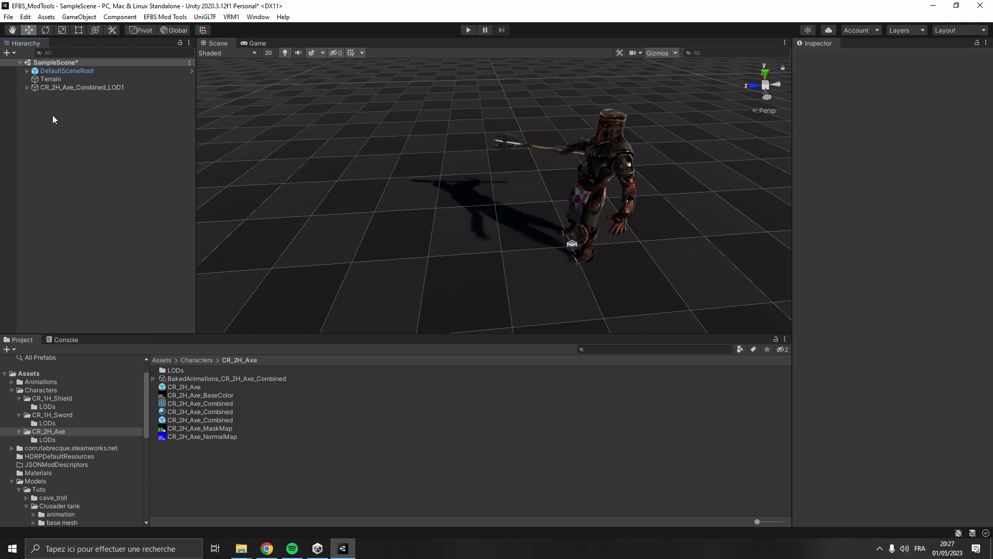
left_click(27, 88)
left_click(30, 87)
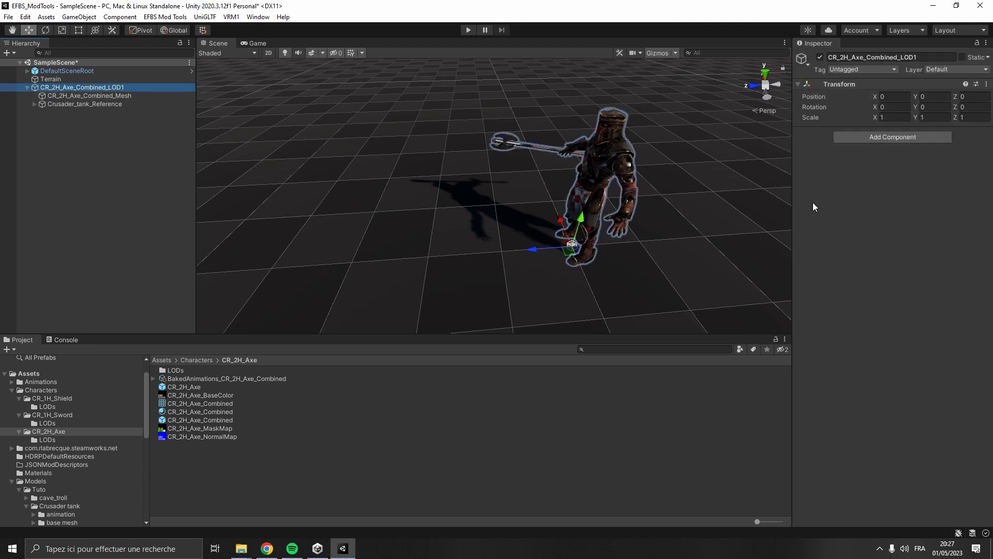
- Add an Animator component to CR_2H_Axe_Combined_LOD1 and assign the 2H controller to it
left_click(916, 138)
key("Return")
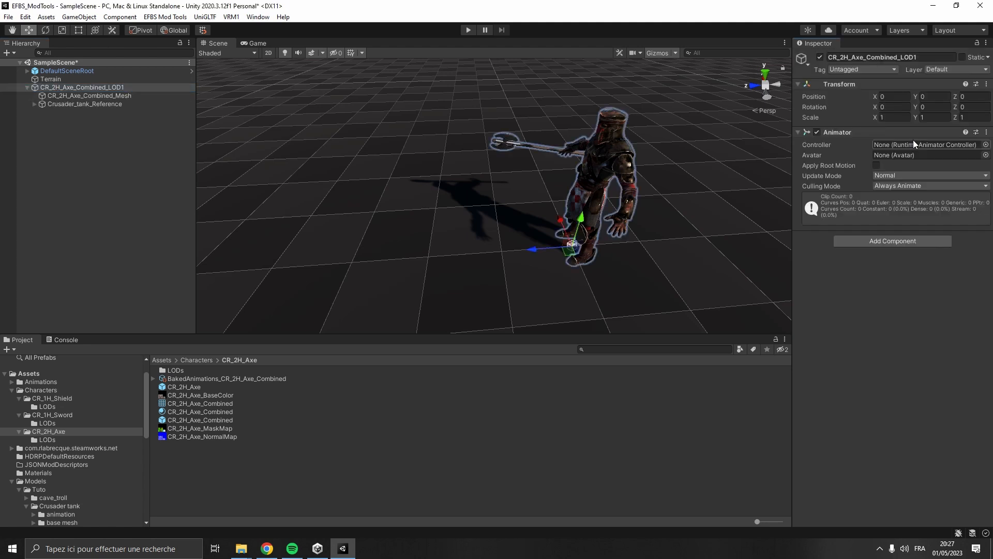
left_click(985, 145)
type("2")
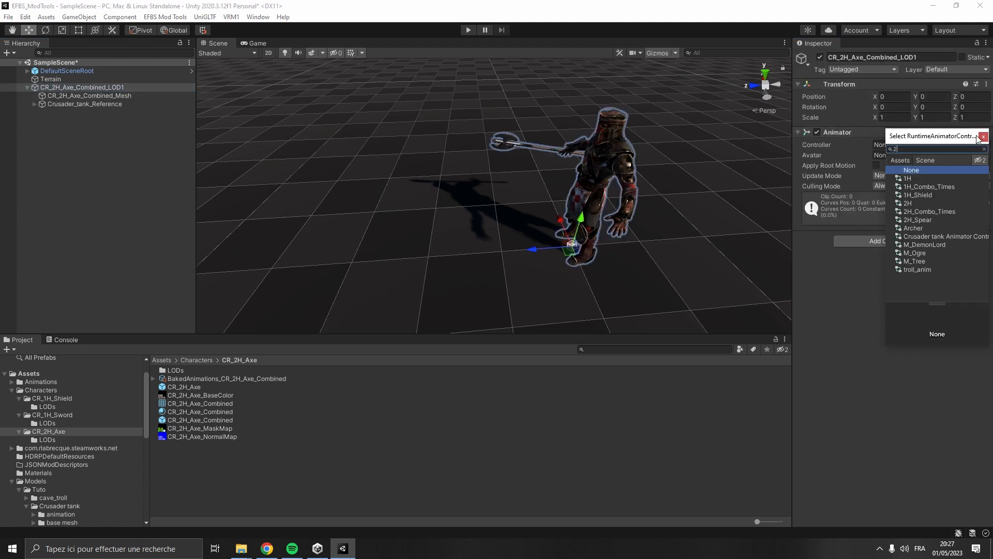
type("h")
double_click(910, 178)
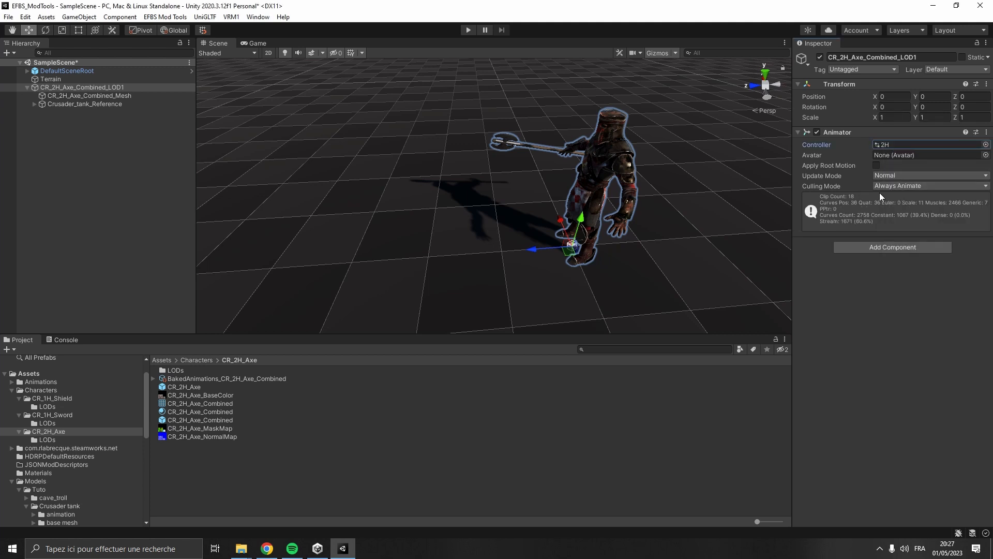
- Locate the avatar used by the CR_2H_Axe_Combined prefab and assign Crusader tank Base meshAvatar to the LOD1 object's Animator
left_click(219, 420)
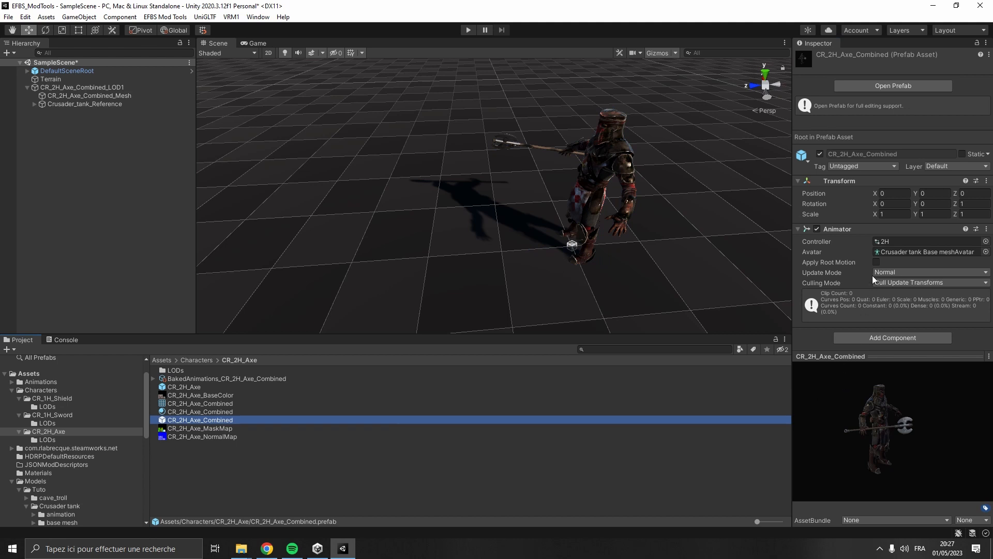
left_click(892, 254)
left_click(123, 88)
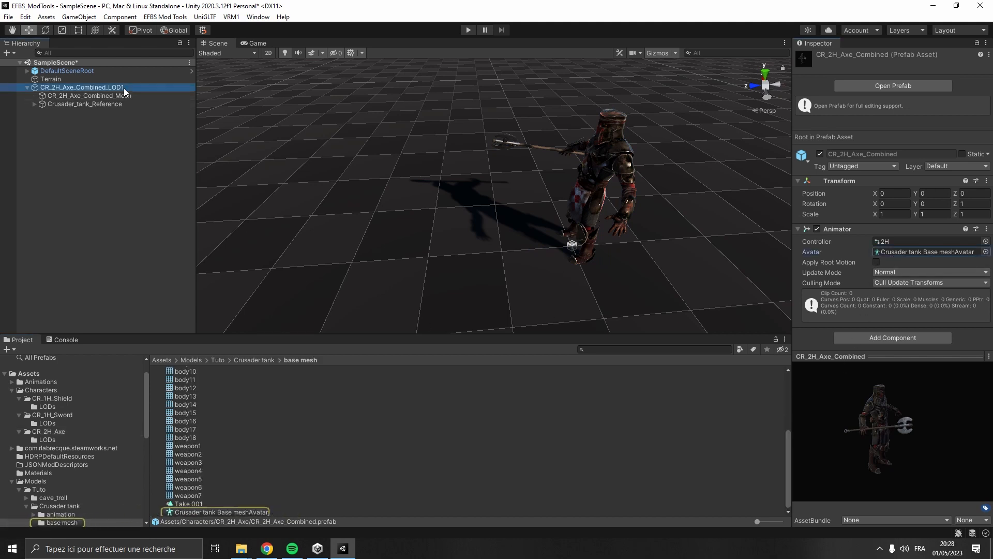
left_click_drag(241, 511, 927, 156)
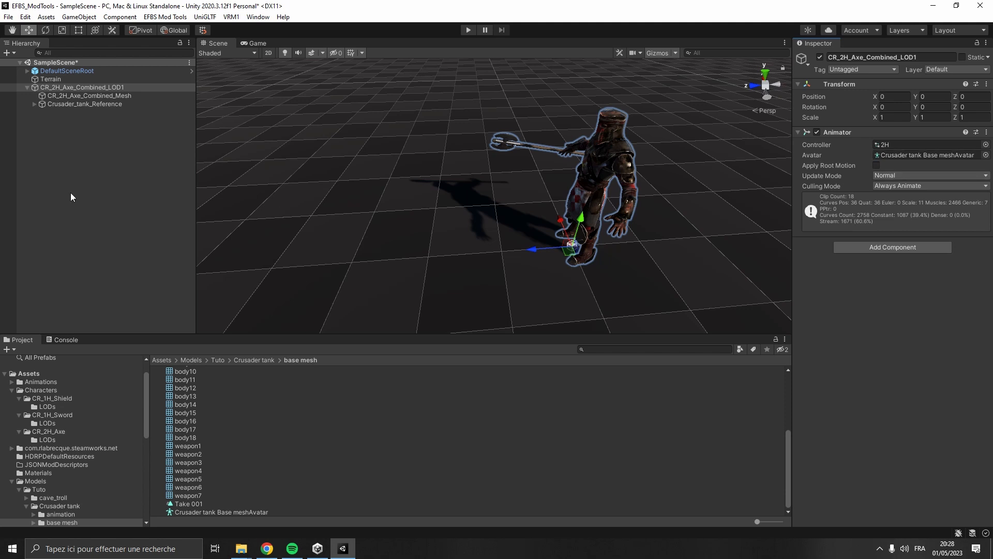
left_click(132, 86)
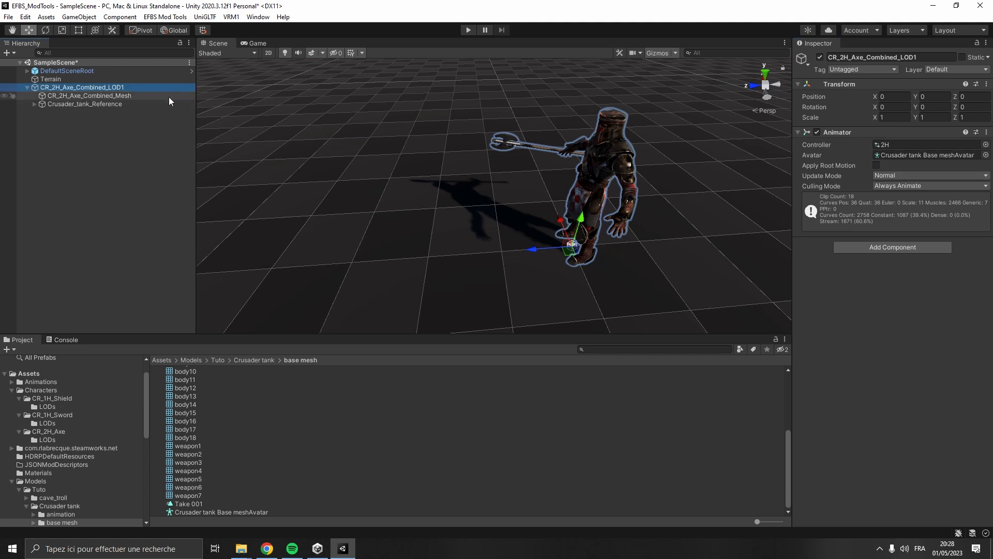
- Add a Left Hand IK script component to the CR_2H_Axe_Combined_LOD1 object
left_click(849, 248)
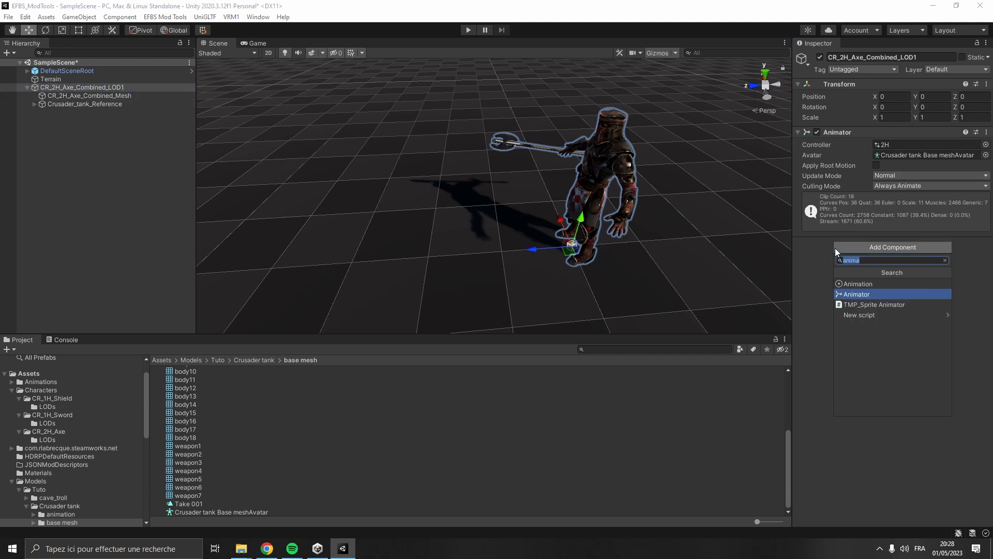
type("left")
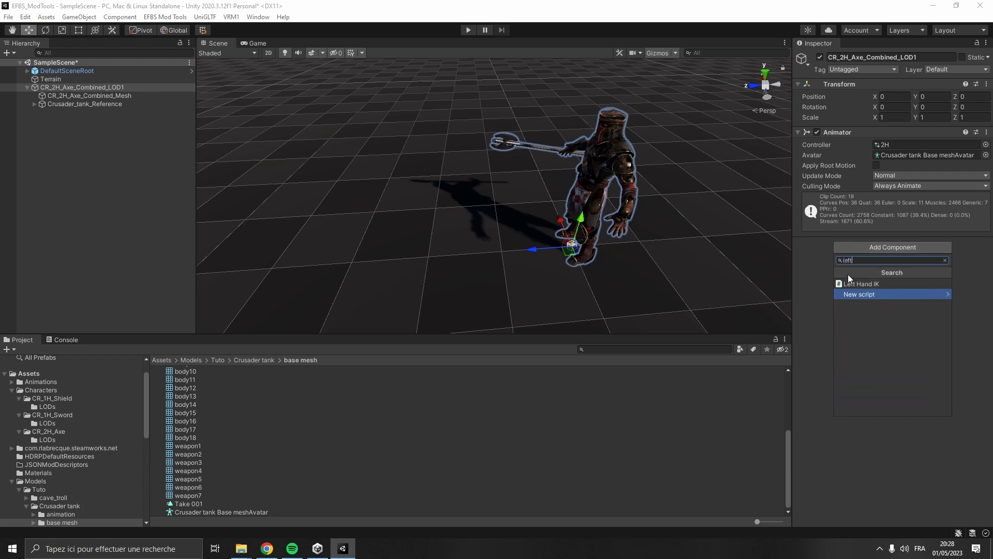
left_click(855, 283)
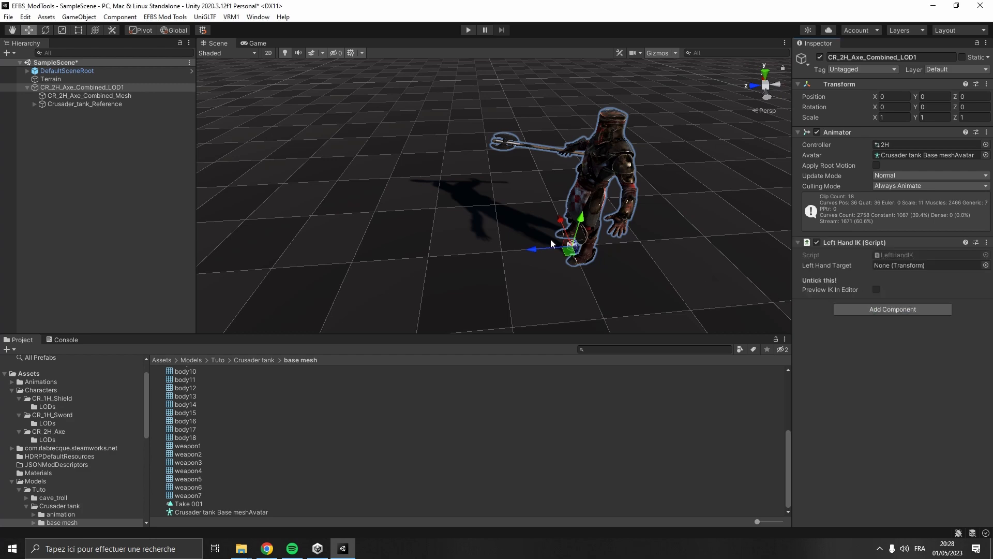
left_click_drag(469, 204, 719, 161, "alt")
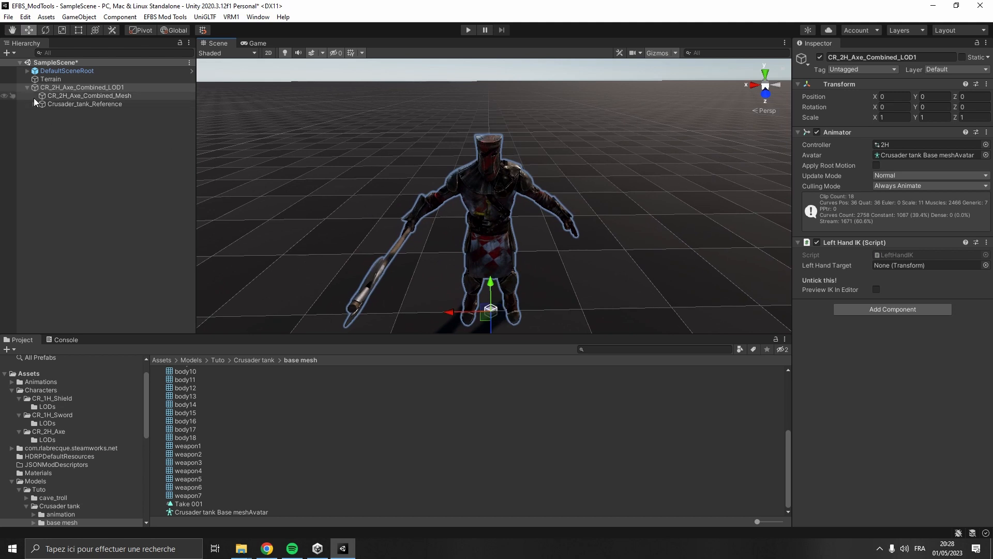
- Search the scene hierarchy for "axe", check CR_2H_Axe_Combined_Mesh and clear the search
left_click(98, 53)
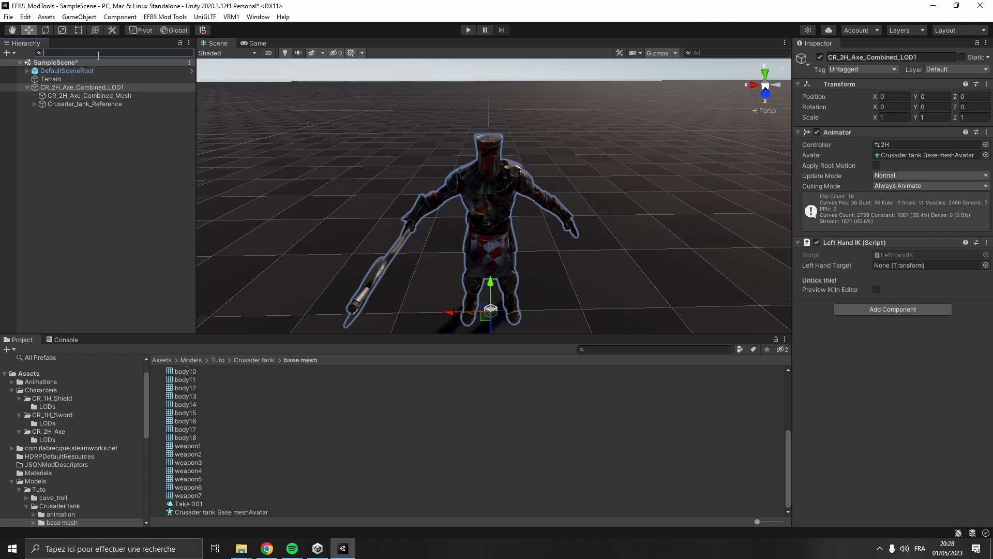
type("axe")
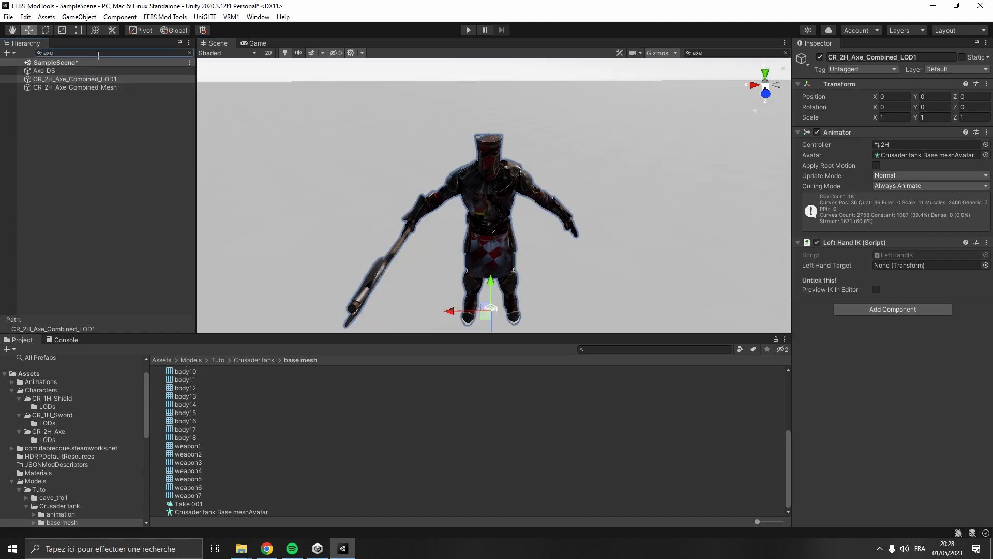
left_click(112, 88)
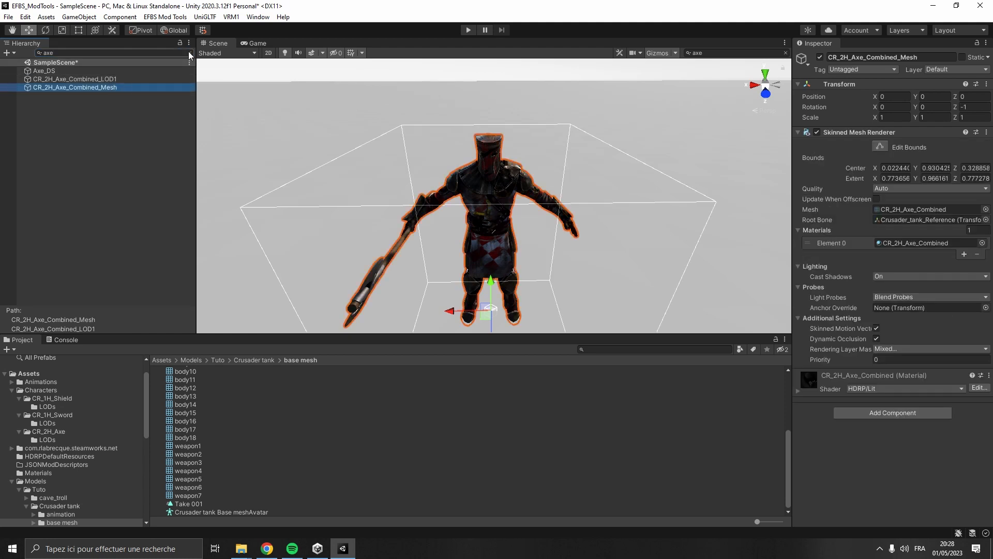
left_click(190, 53)
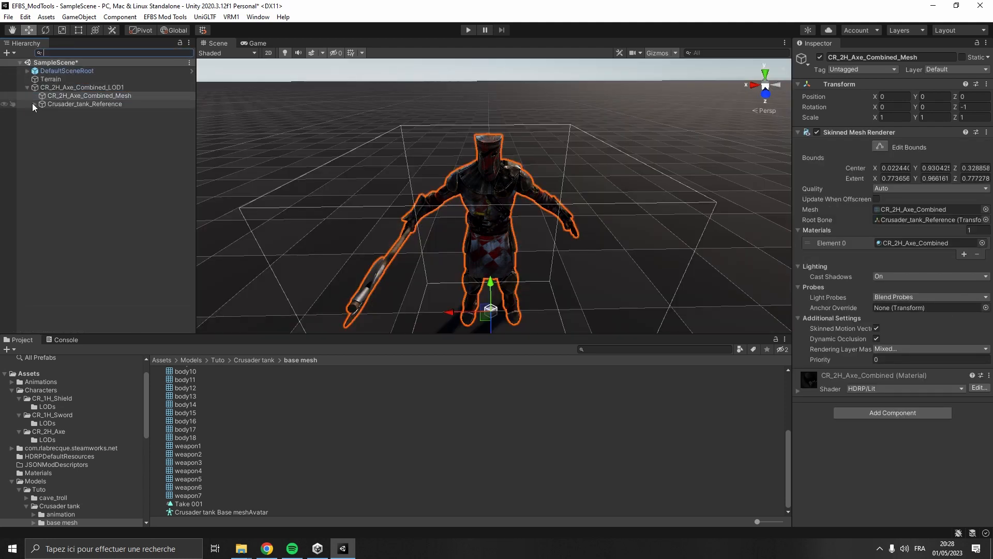
- Expand the Crusader_tank_Reference skeleton and create an empty child object named LeftHandTarget under Axe_DS on the right hand
left_click(34, 104)
left_click(41, 113, "alt")
scroll(123, 163, "down", 3)
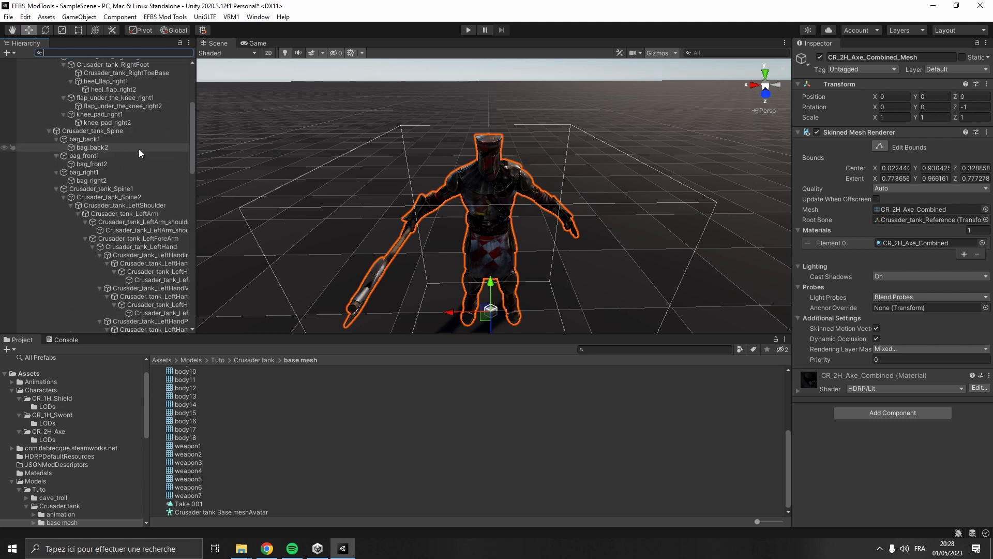
left_click_drag(190, 149, 185, 254)
left_click(122, 132)
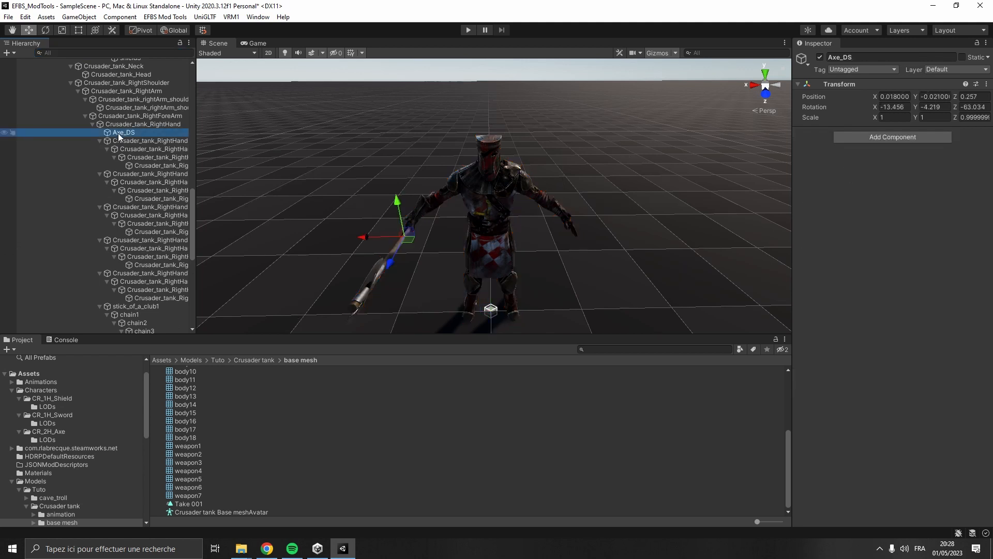
right_click(122, 132)
left_click(171, 256)
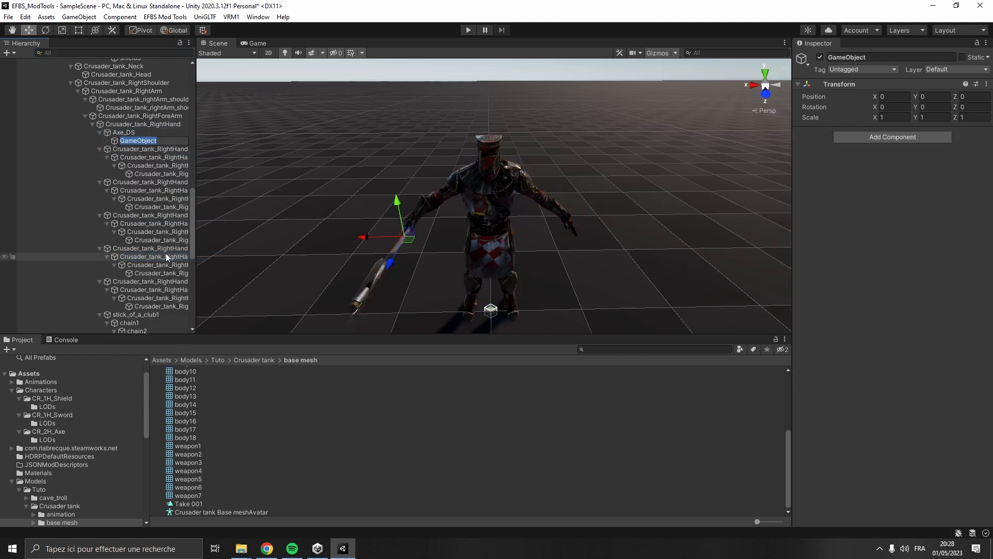
type("LeftHandTarget")
key("Return")
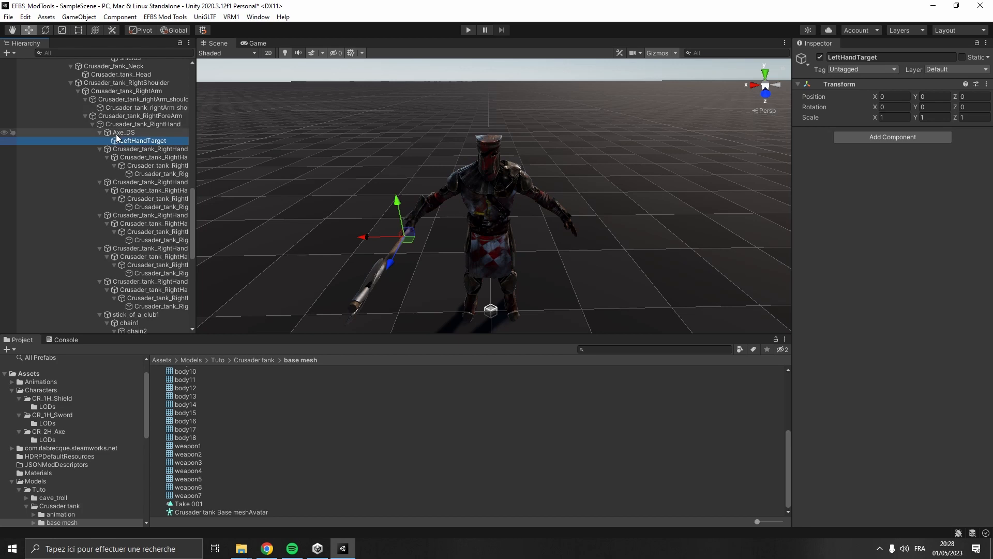
- Assign LeftHandTarget as the Left Hand Target of CR_2H_Axe_Combined_LOD1's Left Hand IK and enable Preview IK In Editor
left_click_drag(291, 168, 395, 213, "alt")
scroll(147, 136, "up", 3)
scroll(144, 136, "up", 15)
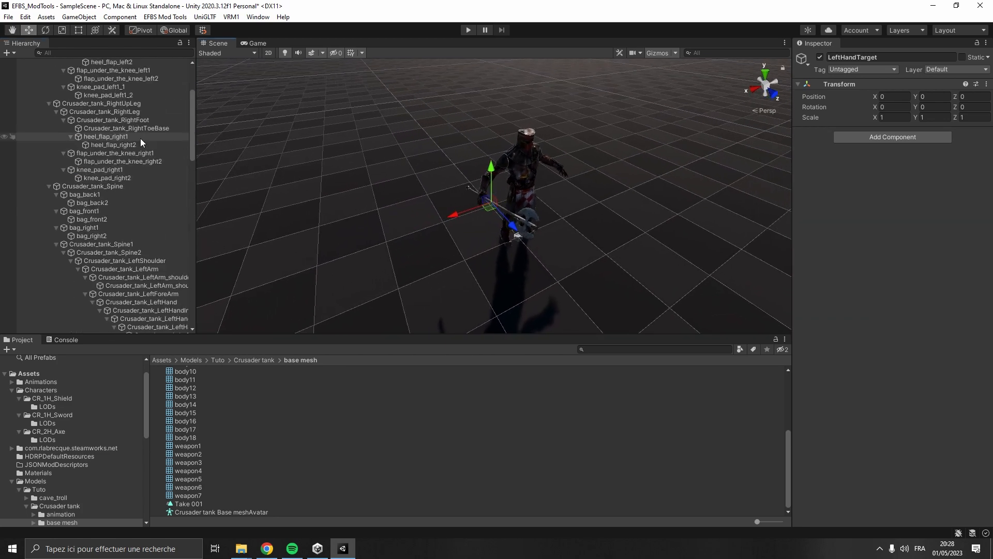
left_click(81, 88)
scroll(111, 176, "down", 5)
scroll(119, 176, "down", 5)
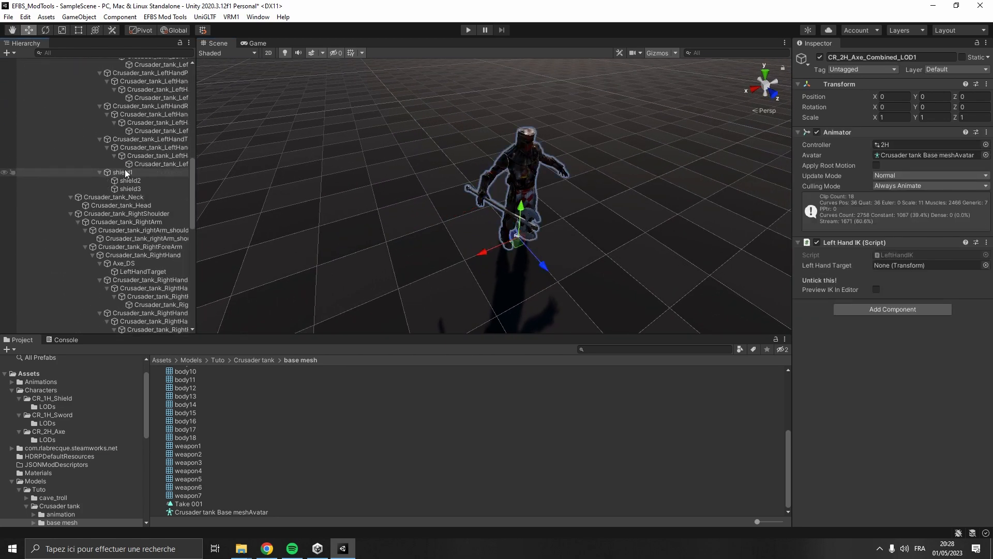
scroll(150, 202, "down", 3)
left_click_drag(143, 148, 893, 266)
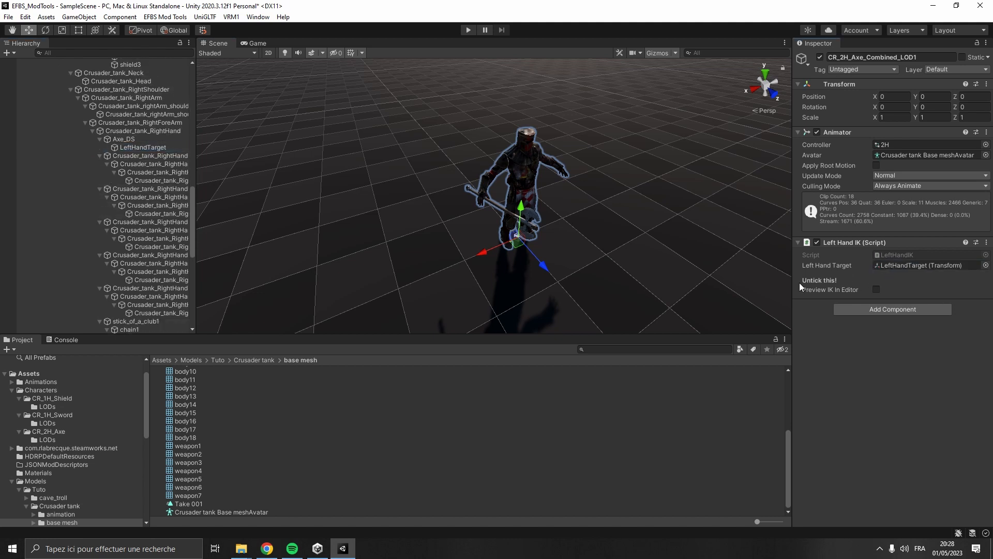
left_click(875, 289)
mouse_move(621, 161)
left_mouse_down("alt")
mouse_move(740, 163)
mouse_move(617, 157)
left_mouse_up("alt")
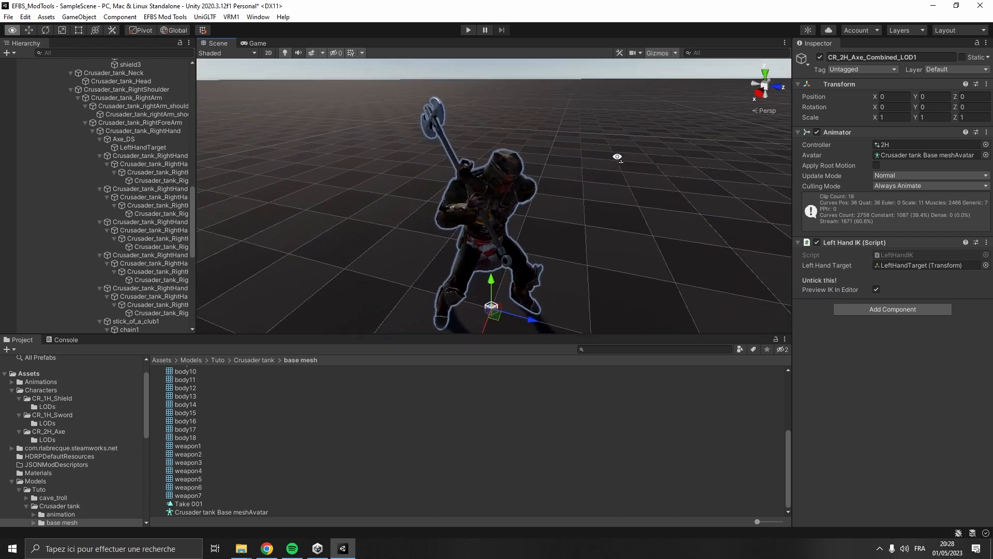
scroll(618, 157, "up", 3)
left_click(153, 155)
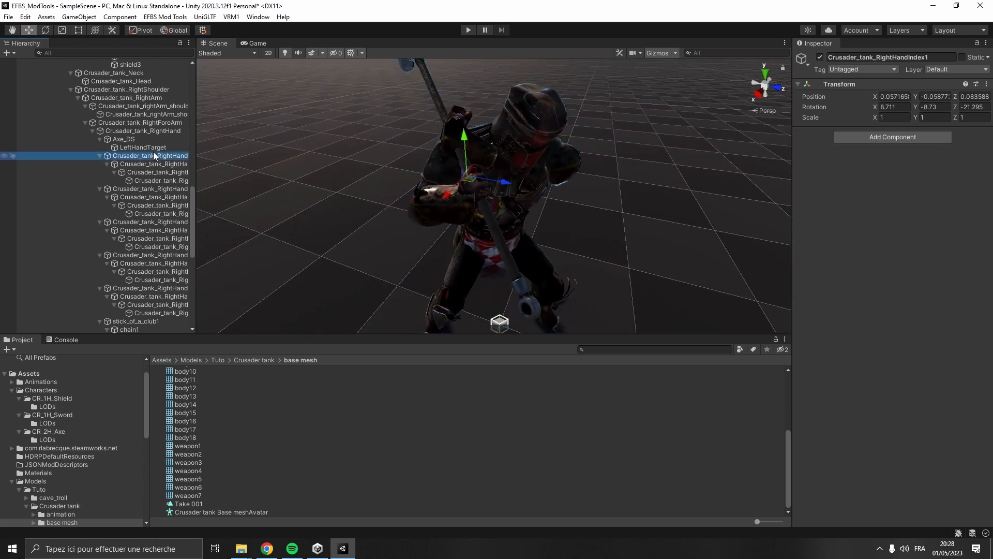
left_click_drag(334, 167, 420, 192, "alt")
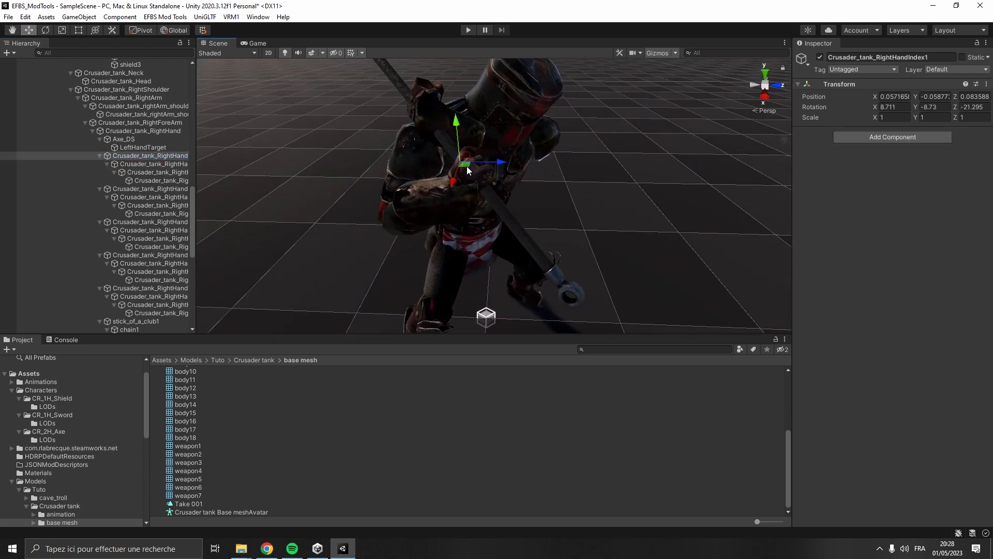
left_click_drag(464, 164, 495, 164)
- Move LeftHandTarget onto the axe handle below the right hand, to about X -0.048, Y -0.092, Z -0.411
left_click(155, 148)
left_click_drag(475, 121, 585, 143)
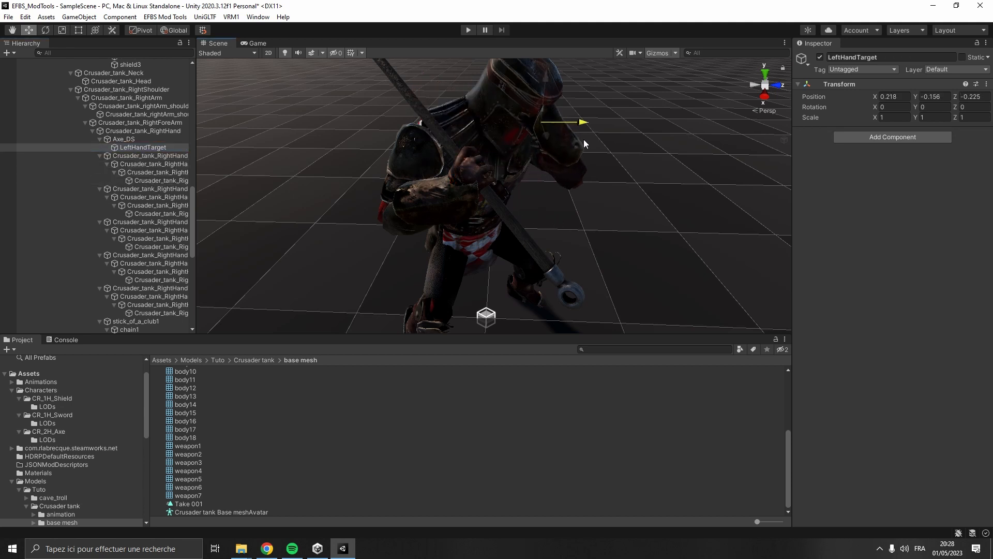
left_click_drag(547, 84, 532, 209)
right_click_drag(558, 171, 449, 199)
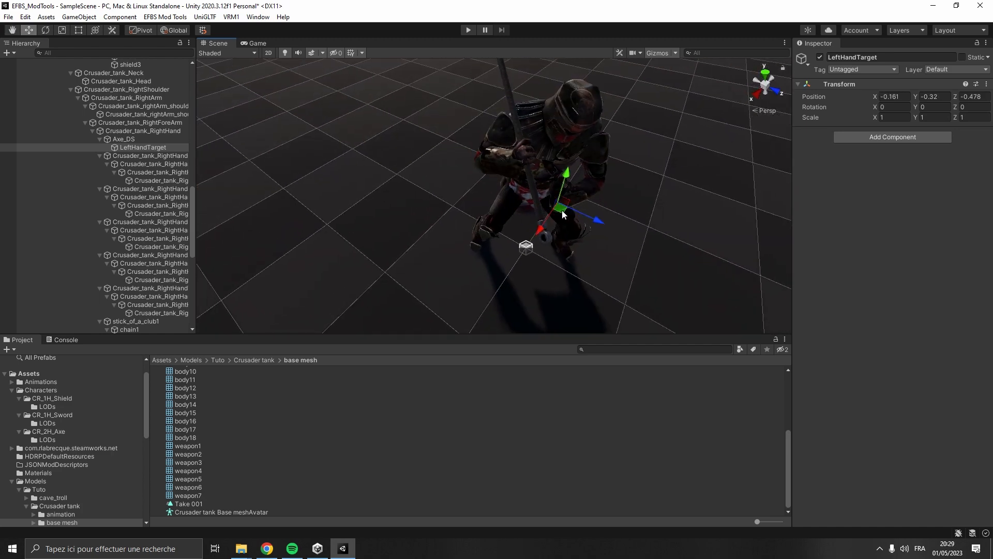
left_click_drag(563, 215, 542, 230)
left_click_drag(542, 190, 549, 164)
scroll(543, 171, "up", 5)
right_click_drag(543, 170, 518, 173)
- Rotate LeftHandTarget in local space so the left hand is oriented to grip the axe handle
key("e")
left_click(175, 30)
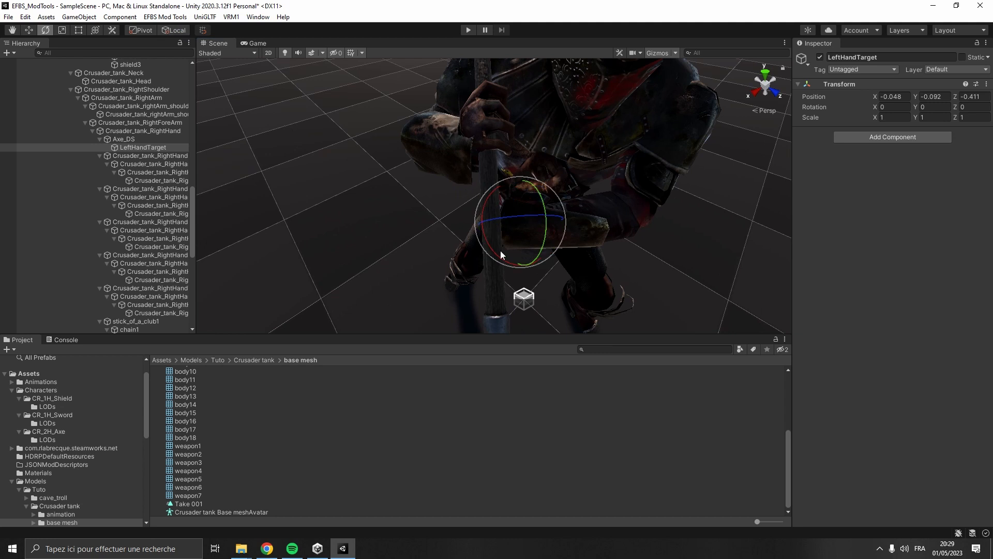
mouse_move(500, 254)
left_mouse_down()
mouse_move(604, 351)
mouse_move(549, 191)
mouse_move(508, 252)
left_mouse_up()
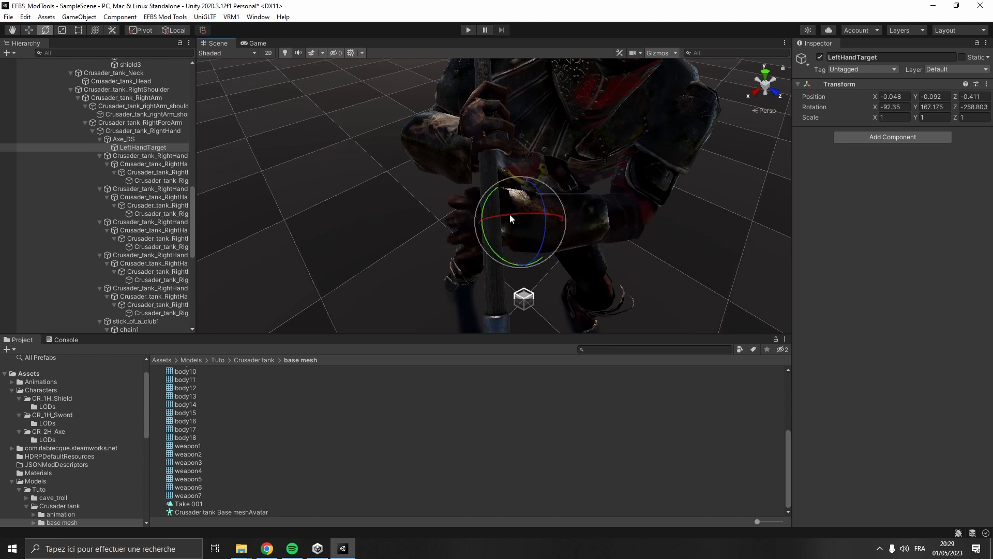
left_click_drag(510, 218, 528, 175)
- Shift LeftHandTarget in global space to fit the rotated left hand around the axe handle
key("w")
key("x")
left_click_drag(524, 208, 545, 232)
left_click_drag(546, 188, 542, 210)
- Turn off Preview IK In Editor in the Left Hand IK component of CR_2H_Axe_Combined_LOD1
right_click_drag(542, 210, 414, 173)
scroll(89, 121, "up", 15)
left_click(86, 87)
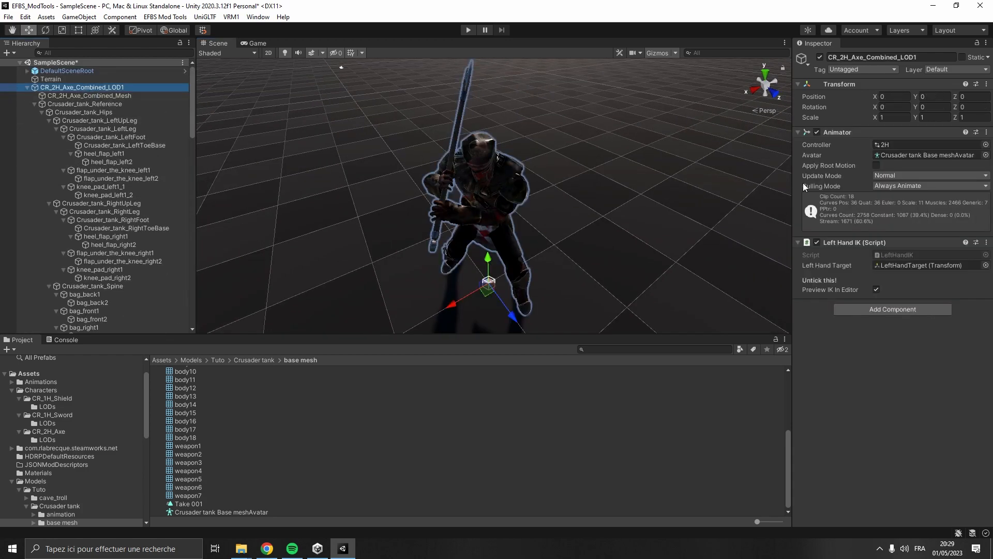
left_click(877, 290)
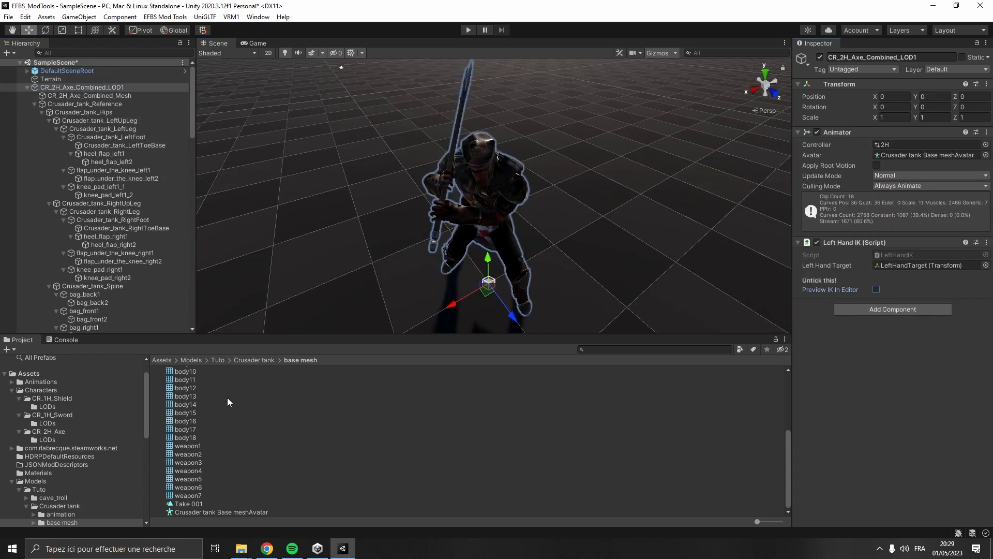
- Save CR_2H_Axe_Combined_LOD1 as a prefab in the CR_2H_Axe LODs folder and delete the object from the scene
left_click(76, 390)
double_click(190, 388)
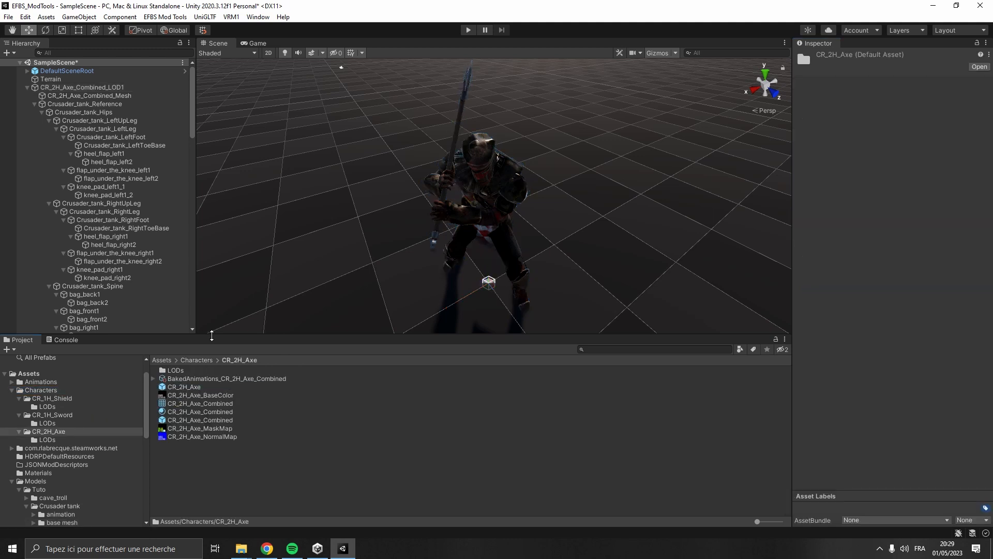
left_click(28, 87)
double_click(179, 371)
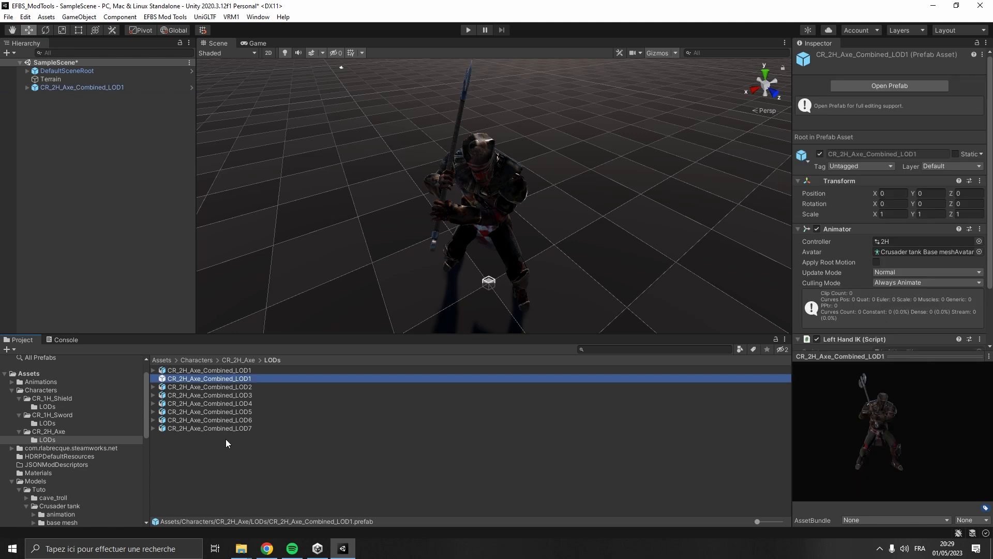
left_click(225, 438)
left_click(116, 88)
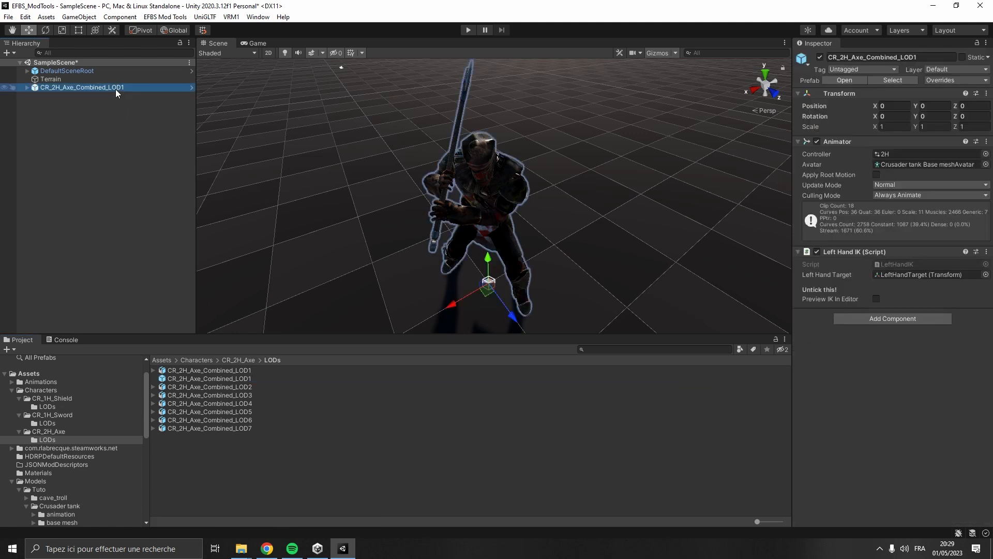
key("Delete")
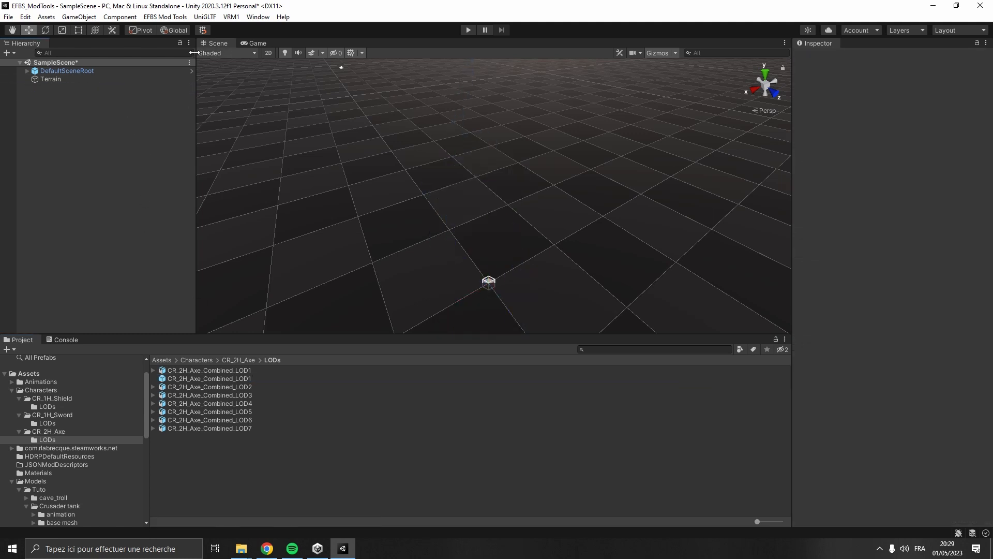
- Bake the animations for the new CR_2H_Axe_Combined_LOD1 prefab and the LOD2 to LOD7 models with the Animation Baker
left_click(165, 17)
left_click(202, 52)
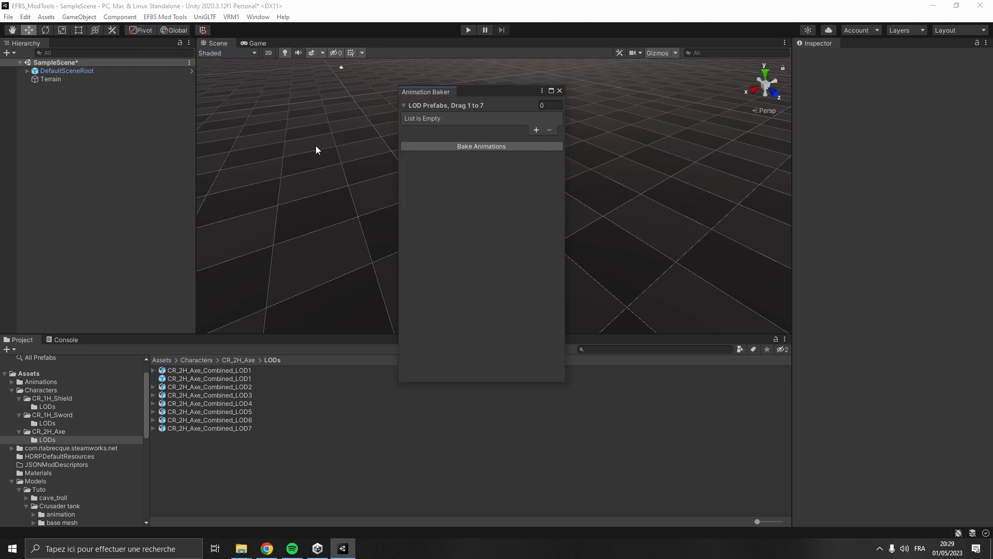
left_click(231, 378)
left_click(247, 426, "shift")
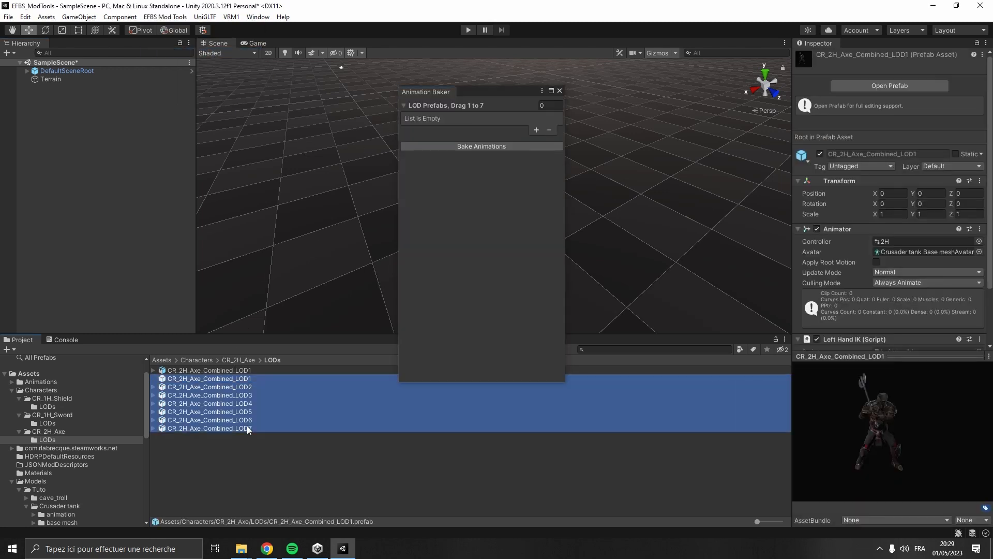
left_click_drag(251, 379, 496, 106)
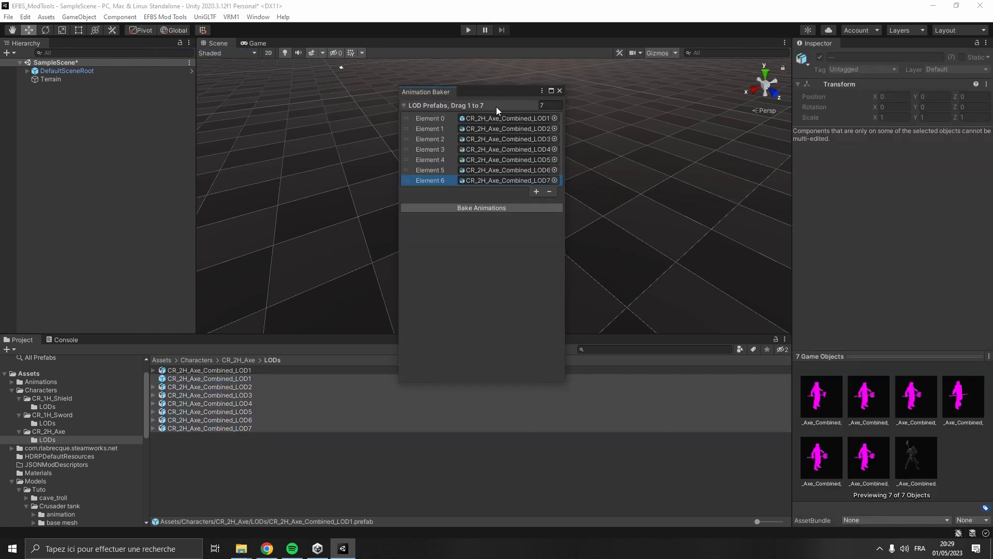
left_click(482, 208)
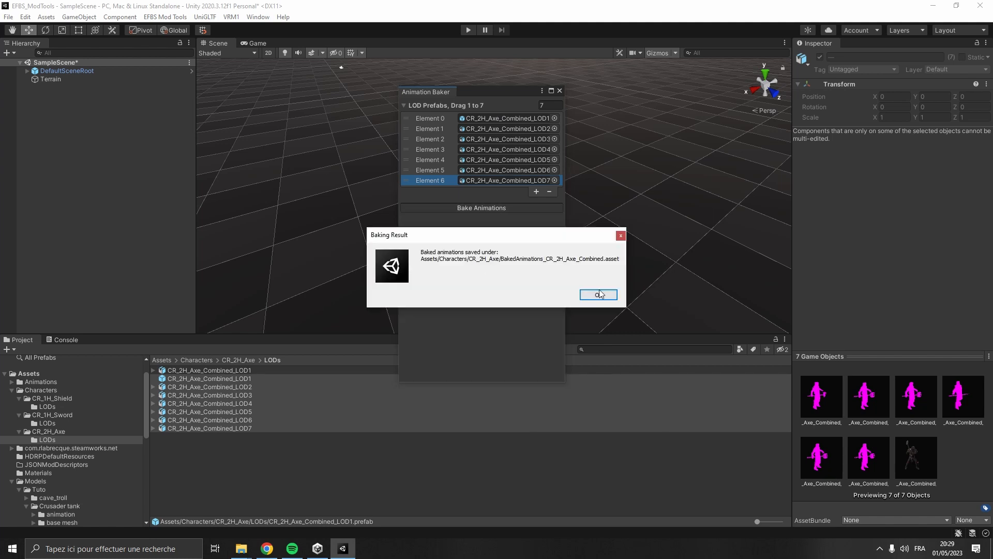
left_click(598, 294)
left_click(559, 91)
- Inspect the LOD meshes stored inside the BakedAnimations_CR_2H_Axe_Combined asset in the CR_2H_Axe folder
left_click(238, 360)
left_click(226, 378)
left_click(153, 378)
left_click(221, 412)
left_click(219, 436)
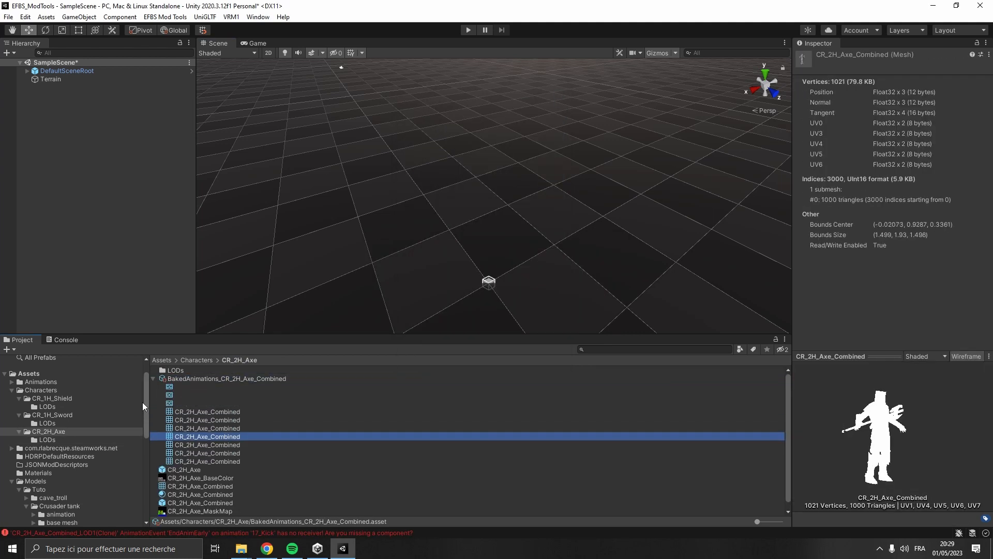
left_click(153, 378)
- Clear the console messages and return to the CR_2H_Axe project folder
left_click(66, 340)
left_click(10, 349)
left_click(22, 340)
left_click(225, 481)
- Load the CR_2H_Axe_Combined_LOD1 prefab into the Thumbnail Tool and set Camera Offset X to -0.13 and Y to -0.04
left_click(165, 16)
left_click(209, 64)
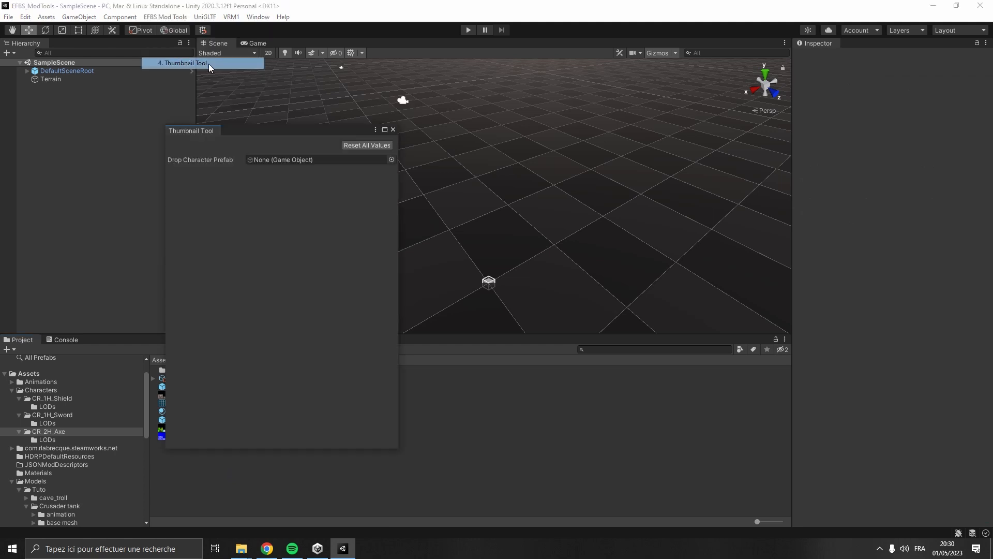
mouse_move(298, 136)
left_mouse_down()
mouse_move(464, 162)
mouse_move(607, 157)
left_mouse_up()
double_click(167, 370)
left_click_drag(167, 373, 617, 212)
left_click_drag(618, 202, 618, 205)
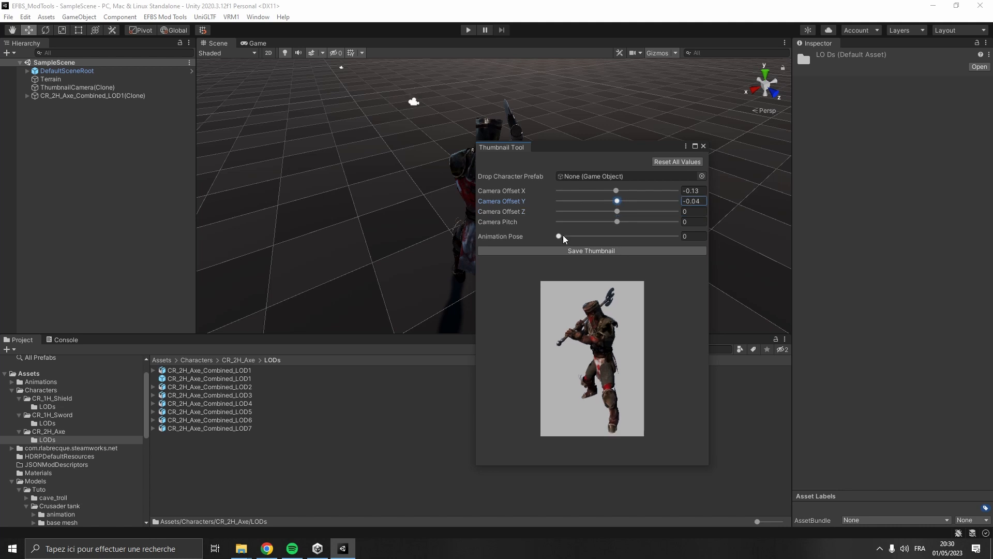
- Save the thumbnail of the two-handed axe character
left_click(548, 250)
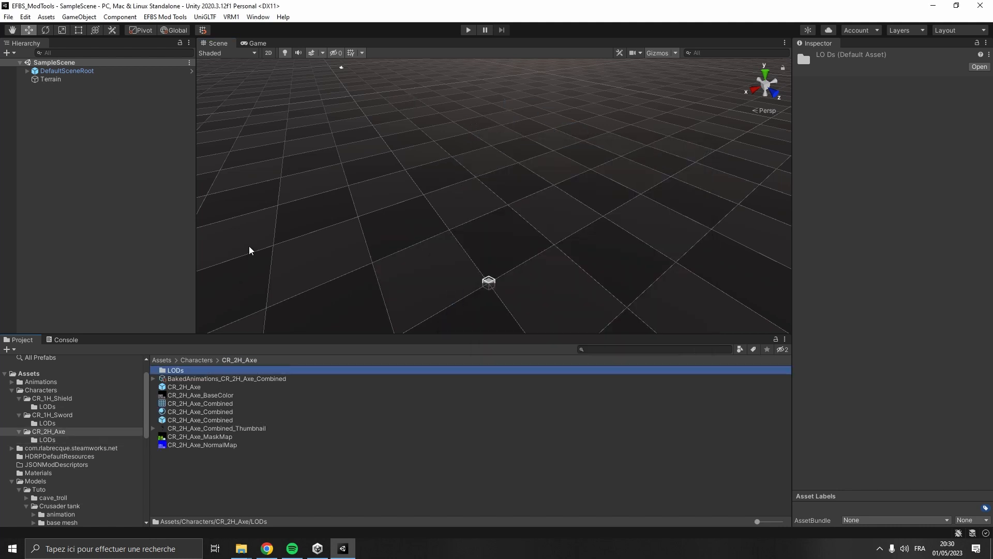
- Start a character descriptor named Crusader Axeman with base prefab CR_2H_Axe and baked animations BakedAnimations_CR_2H_Axe_Combined
left_click(165, 16)
left_click(186, 78)
left_click(683, 159)
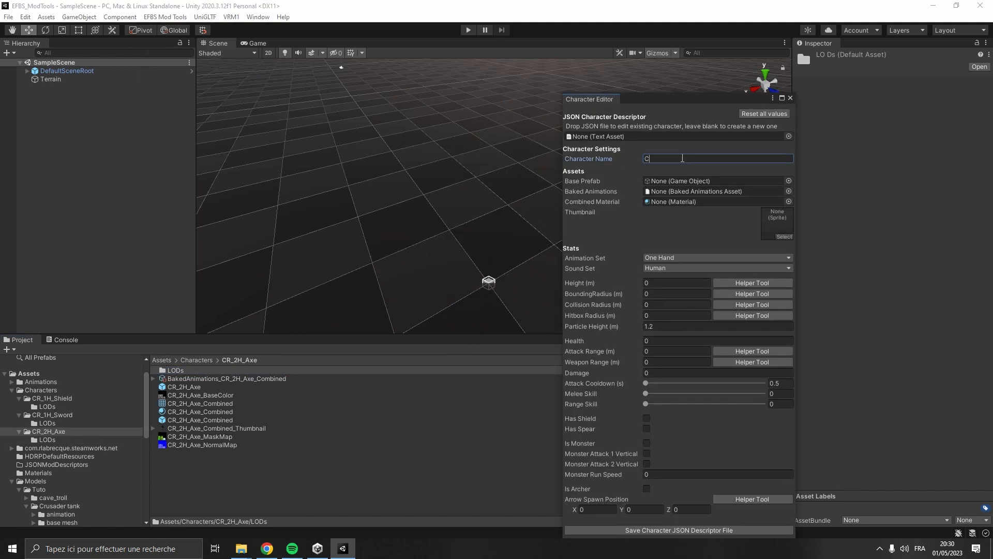
left_click_drag(653, 166, 667, 181)
left_click_drag(195, 379, 667, 192)
- Duplicate the CR_2H_Axe_Combined material and rename the copy CR_2H_Axe_Combined_Skinned
left_click(179, 413)
key("ctrl+d")
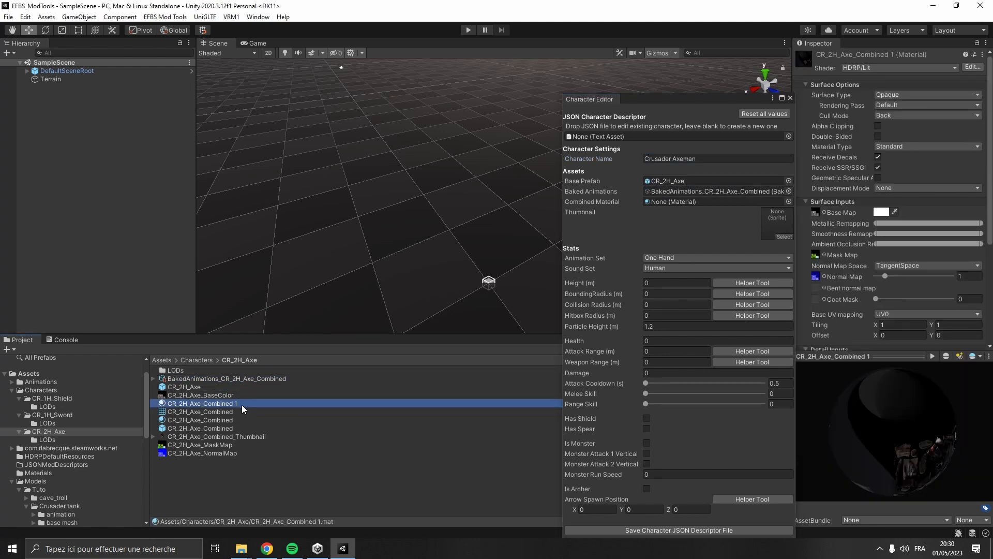
left_click(246, 404)
type("_Skinned")
key("Return")
left_click(284, 424)
- Change the shader of the CR_2H_Axe_Combined_Skinned material to one from the Failed to compile group
left_click(862, 68)
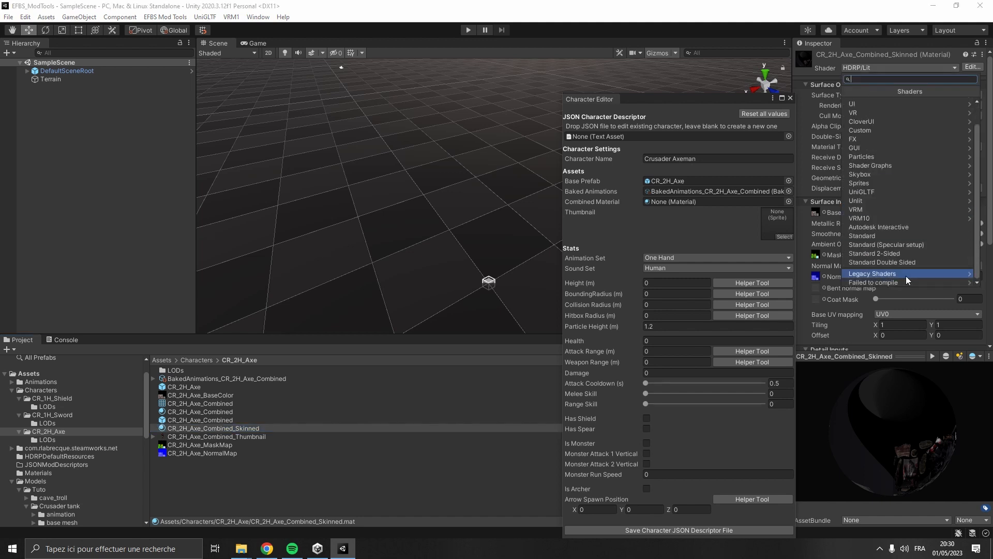
left_click(905, 282)
left_click(893, 102)
left_click(892, 102)
scroll(892, 126, "down", 5)
- Assign the CR_2H_Axe_Combined_Skinned material and the axe thumbnail to the descriptor, with the Two Hands animation set
left_click_drag(228, 428, 714, 202)
left_click(704, 257)
left_click(676, 292)
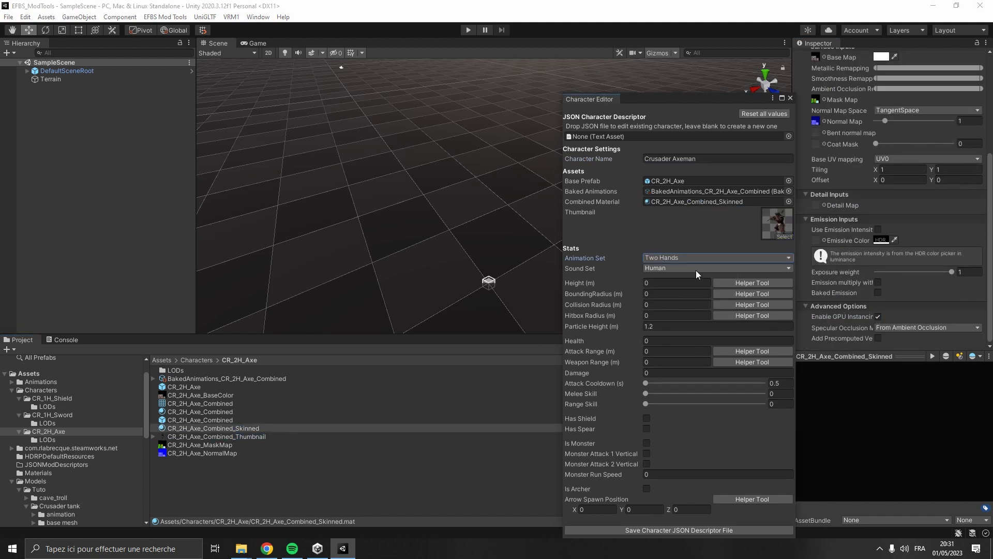
- Set the height to 1.65, bounding radius to 1, collision radius to 0.6, hitbox radius to 0.3 and health to 100
left_click(702, 284)
type("1.1")
key("Tab")
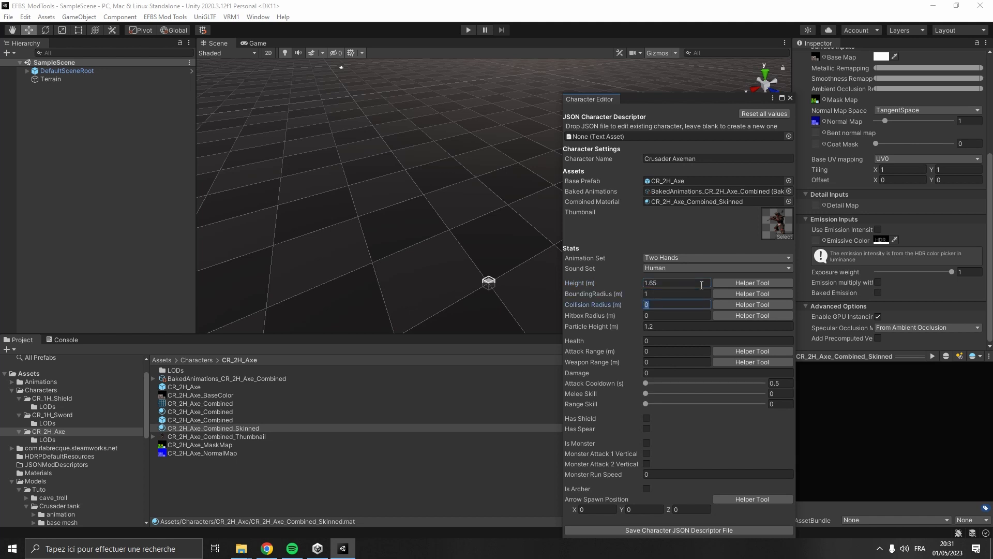
type("0.6")
key("Tab")
type("0.3")
key("Tab")
type("100")
key("Tab")
- Open the attack range helper with the Two Hands set and add an empty WeaponTip object under Axe_DS
left_click(723, 316)
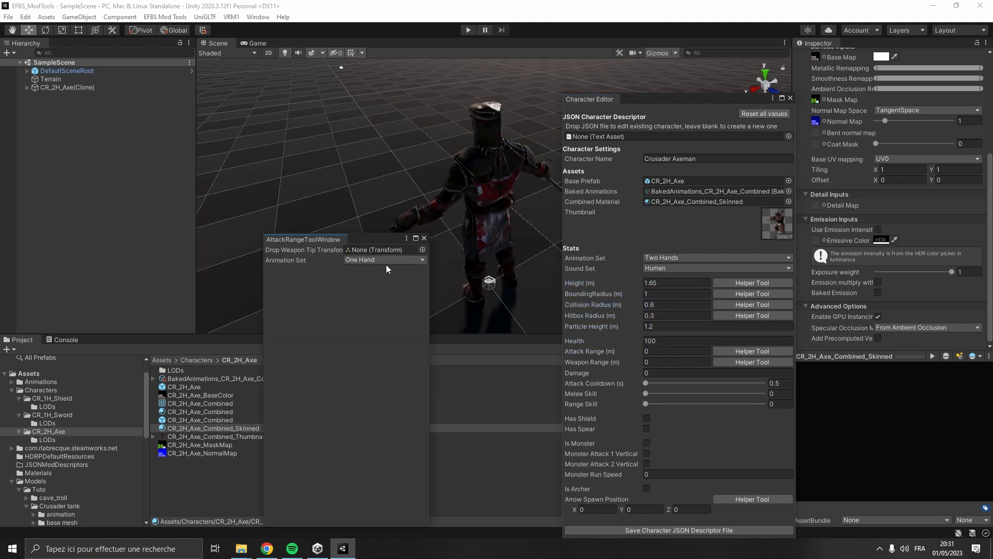
left_click(84, 54)
type("axe")
left_click(78, 71)
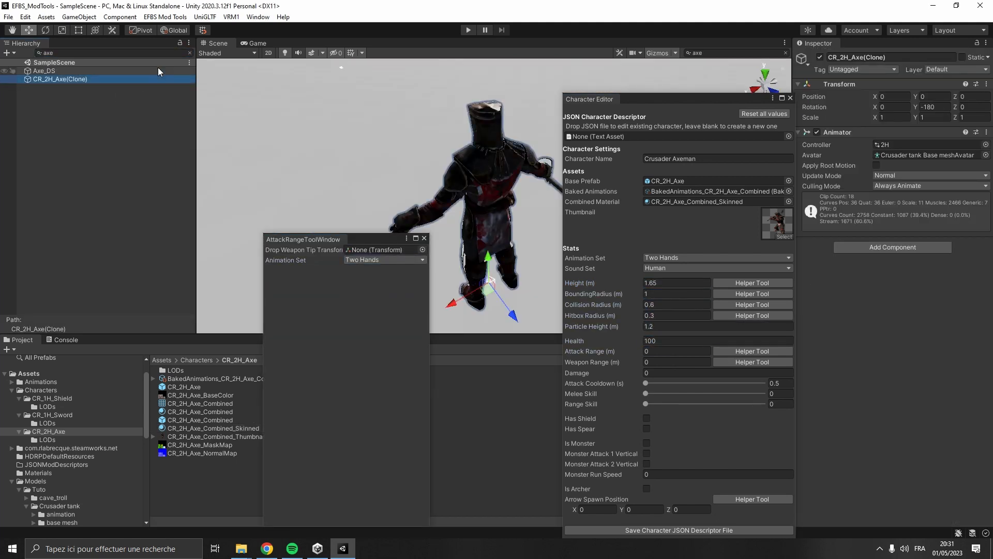
left_click(190, 53)
right_click(141, 253)
left_click(171, 377)
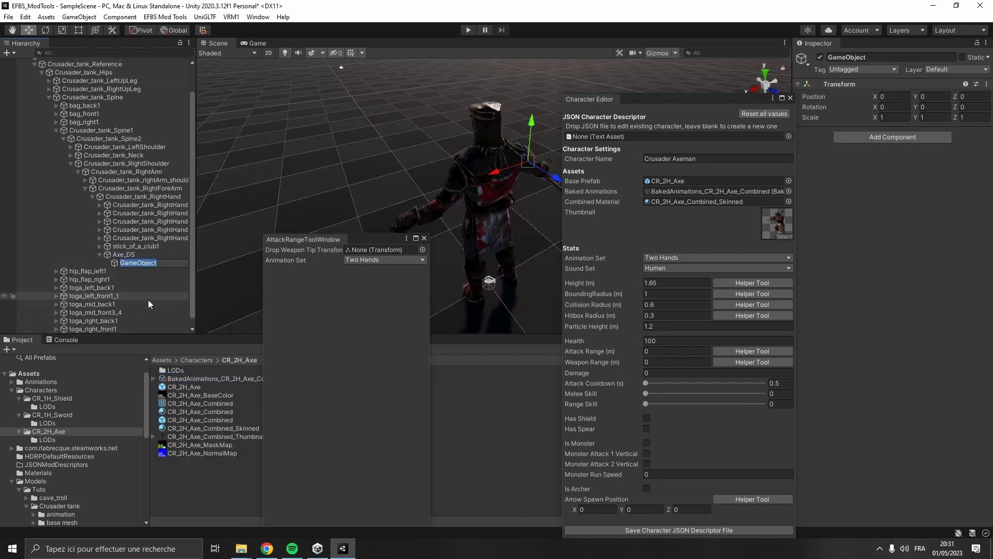
type("WeaponTip")
key("Return")
- Compute the attack and weapon ranges from WeaponTip and copy them to the character descriptor
left_click_drag(169, 265, 382, 249)
left_click(357, 274)
left_click(348, 312)
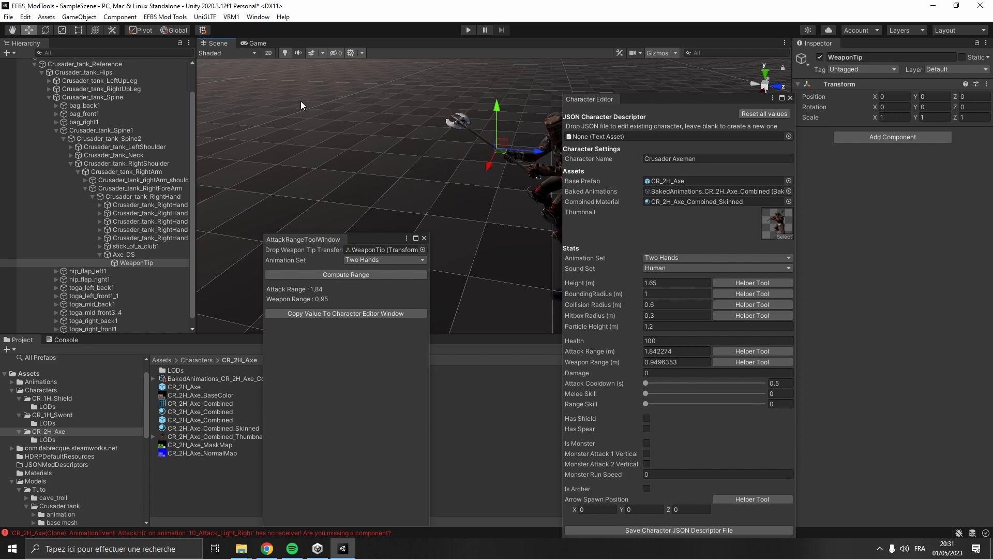
key("x")
key("f")
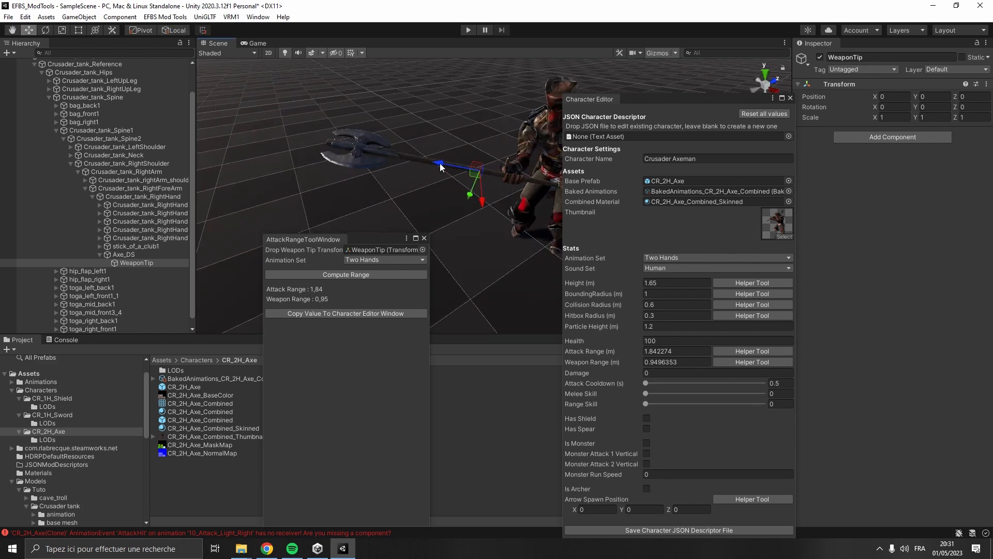
left_click(609, 352)
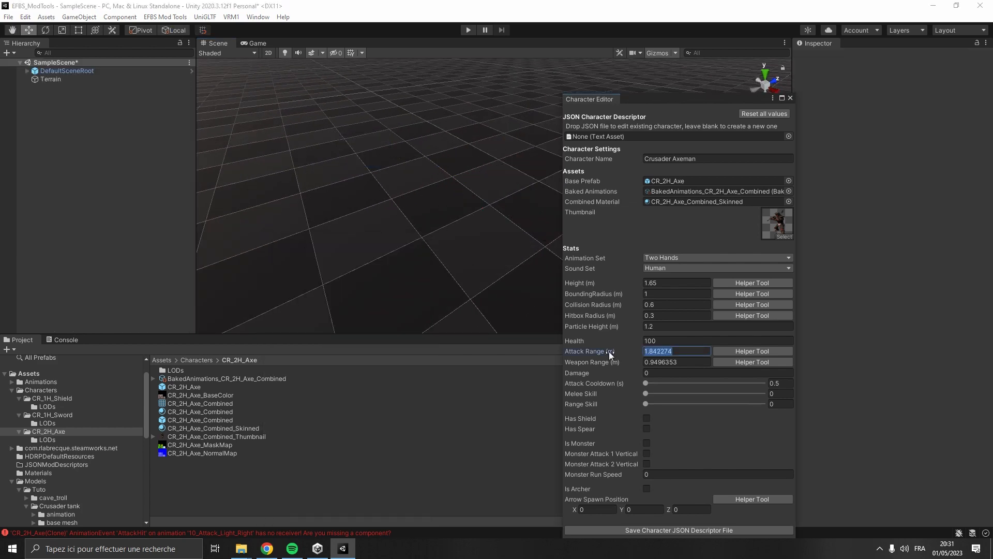
- Reopen the attack range helper for Two Hands and recreate the WeaponTip child object under Axe_DS
left_click(728, 352)
left_click(389, 260)
left_click(401, 296)
left_click(67, 52)
type("axe")
left_click(75, 70)
left_click(190, 53)
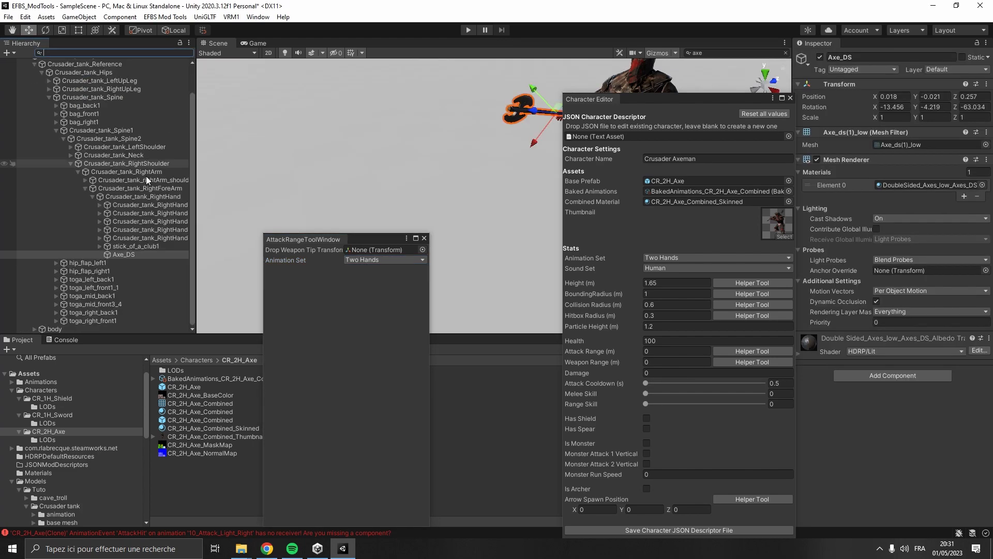
right_click(144, 253)
left_click(191, 378)
type("WeaponTip")
key("Return")
- Place WeaponTip at the end of the axe, Z 0.853, and copy the ranges computed from it into the descriptor
scroll(372, 155, "down", 5)
right_click_drag(373, 155, 461, 165)
left_click_drag(136, 262, 383, 249)
left_click(346, 274)
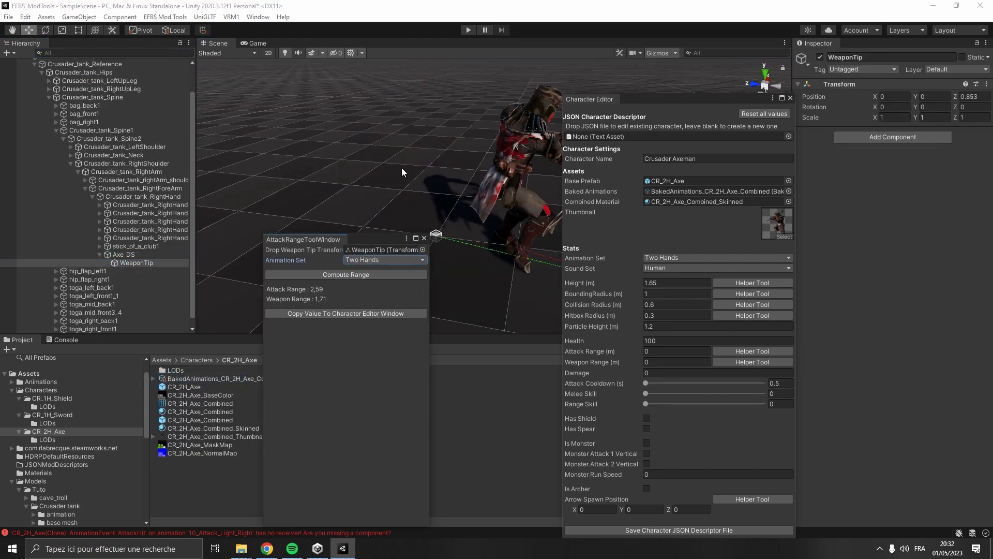
left_click(346, 313)
left_click(424, 239)
- Set damage to 100, attack cooldown to 1.2 and melee skill to 60, and save the Crusader Axeman JSON descriptor
left_click(669, 371)
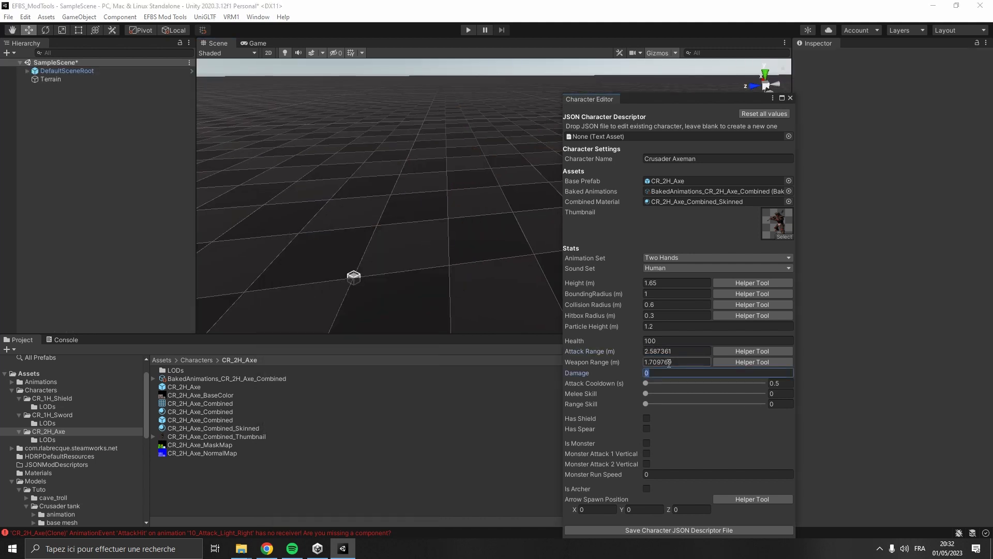
key("Tab")
type("1.2")
key("Tab")
type("60")
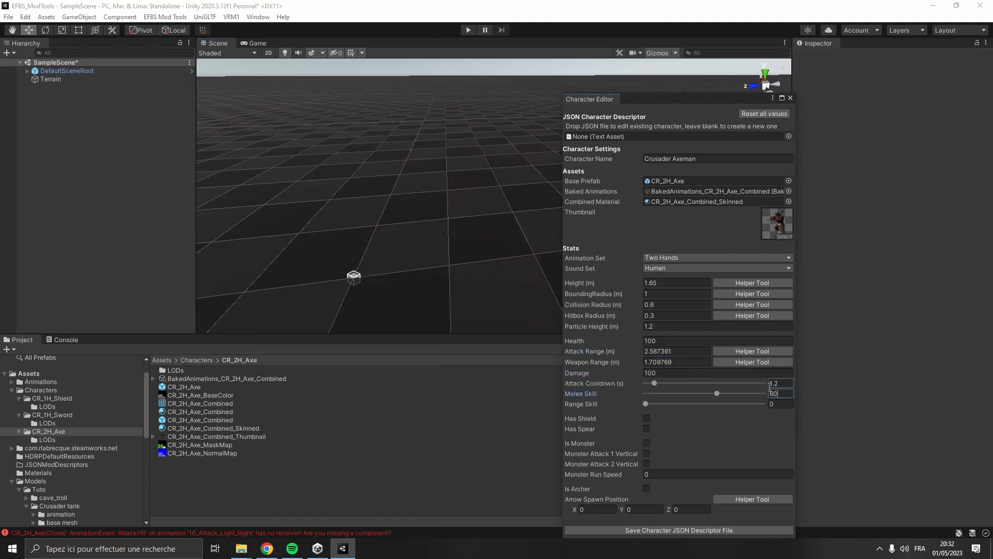
left_click(731, 529)
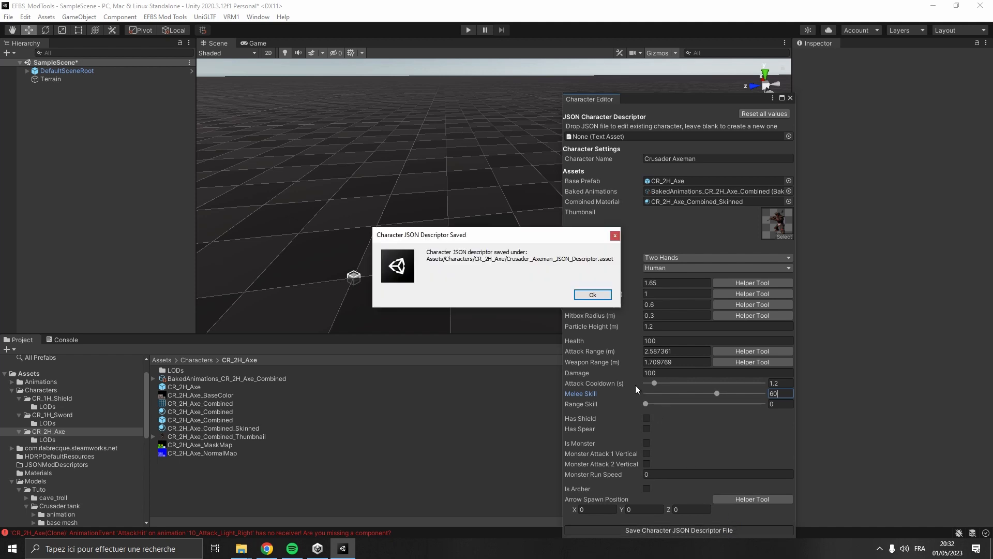
left_click(593, 295)
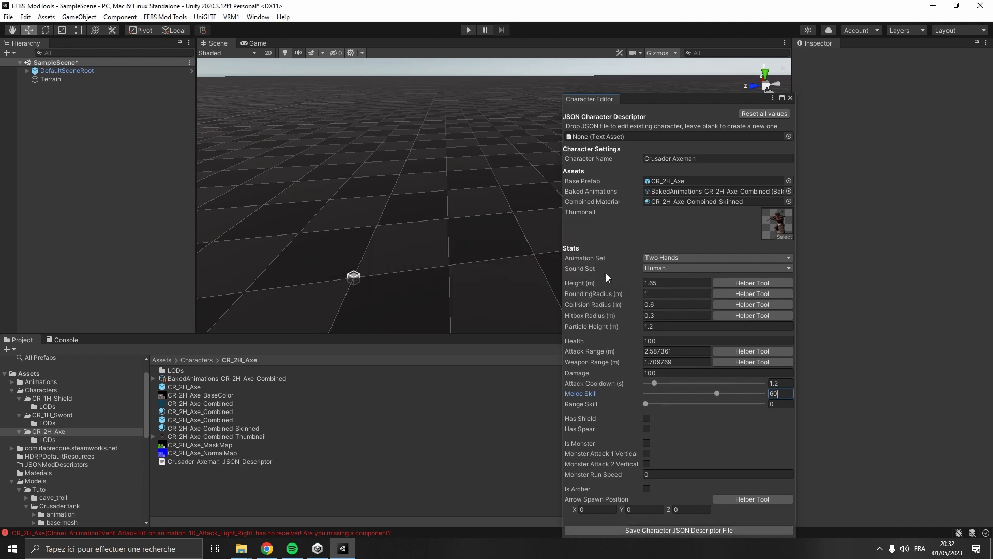
left_click(790, 97)
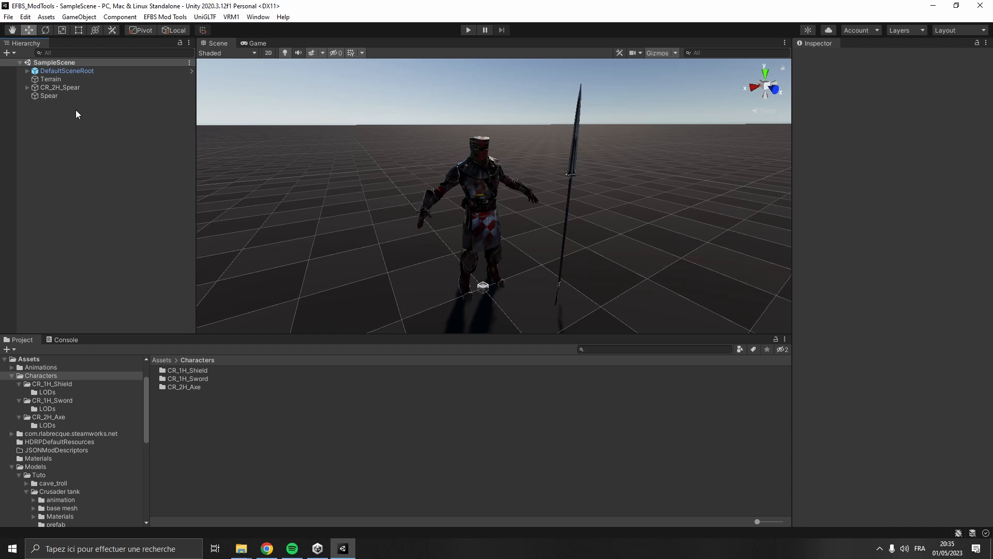
- Assign the 2H_Spear animator controller to the CR_2H_Spear character
left_click(83, 87)
left_click(986, 145)
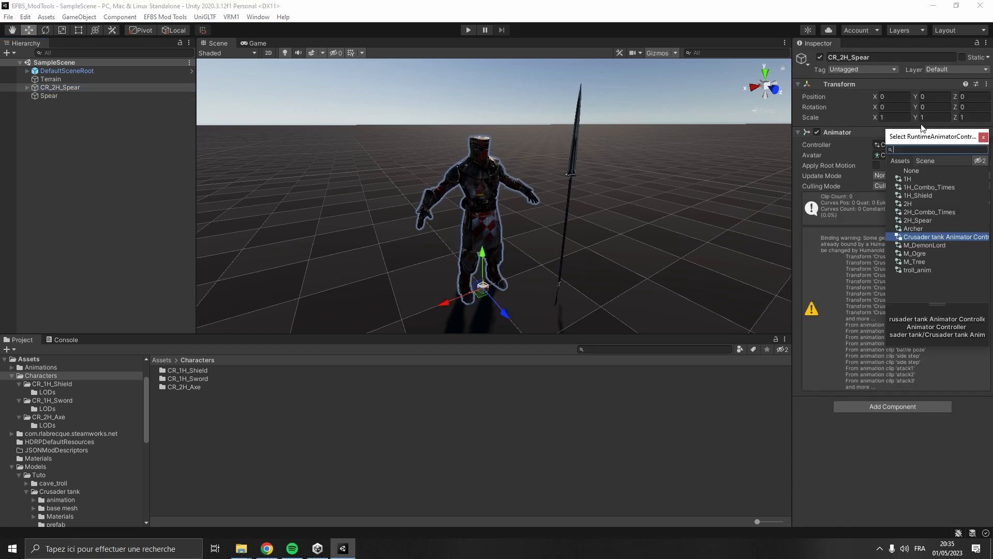
type("2h_s")
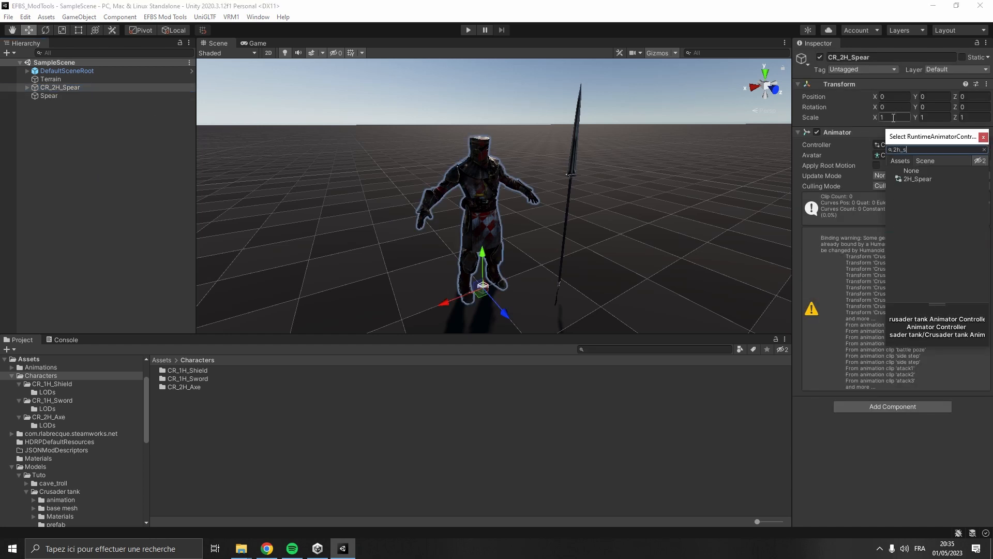
double_click(930, 179)
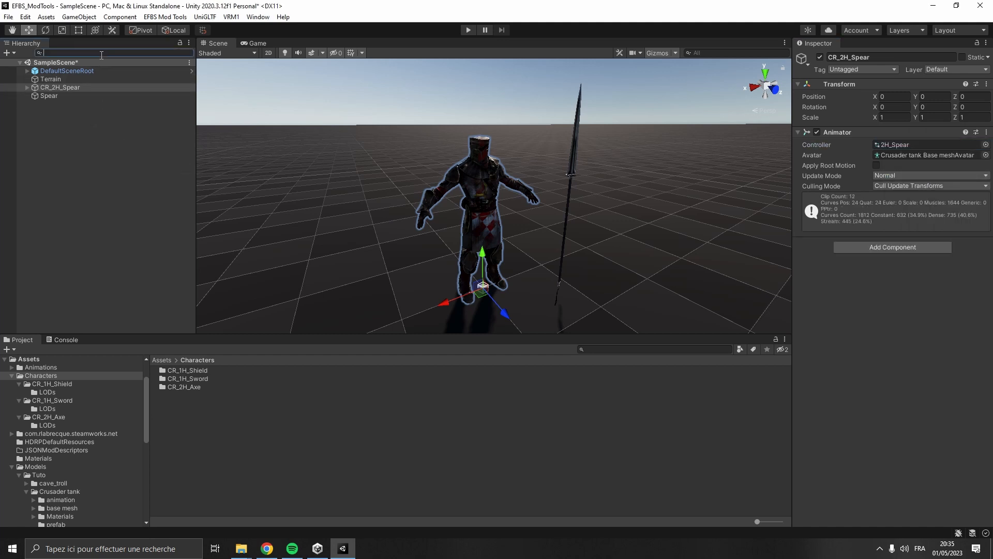
- Find the Crusader_tank_RightHand bone and parent the Spear object to it
type("hand")
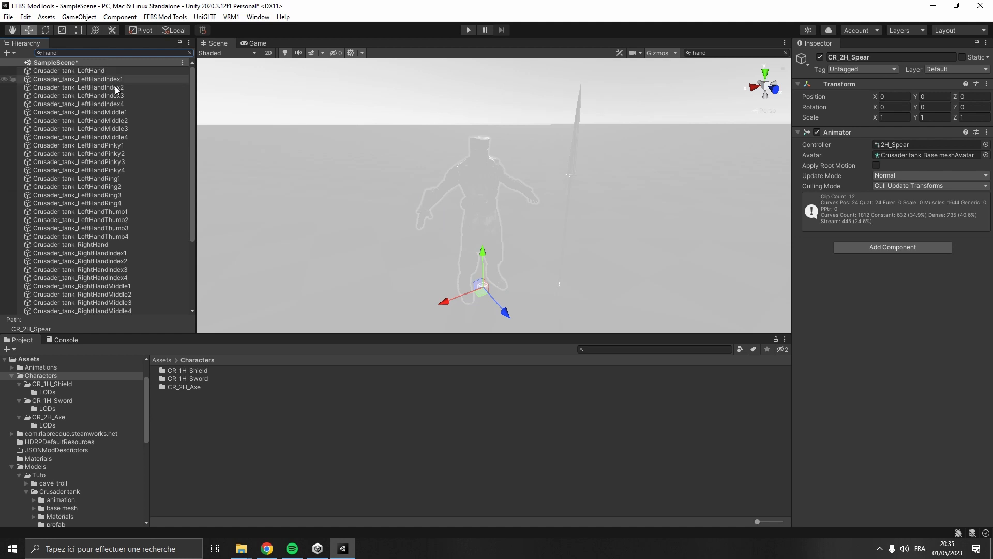
left_click(89, 243)
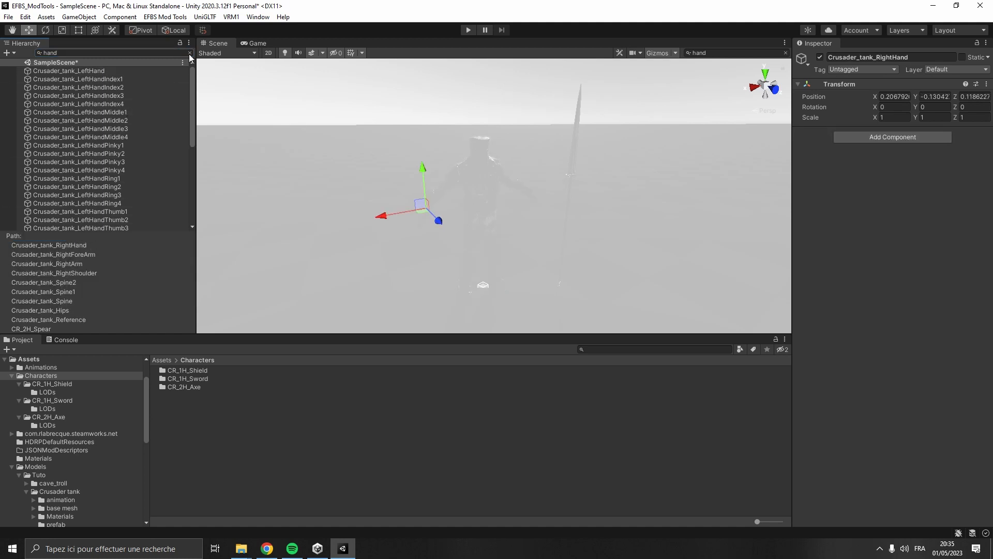
left_click(189, 54)
left_click_drag(50, 311, 135, 229)
- Set the Spear's local position to 0, 0, 0
left_click(893, 96)
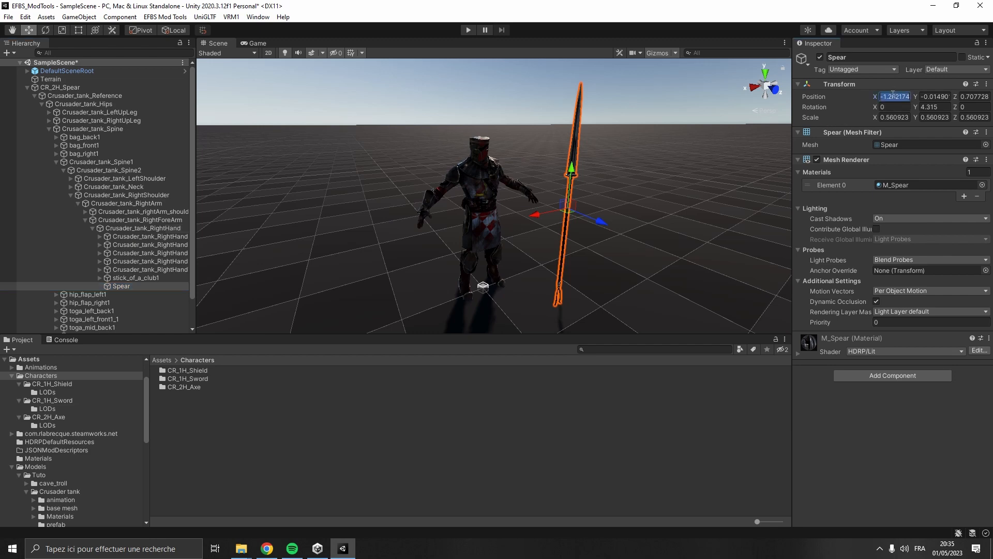
type("0")
key("Tab")
type("0")
key("Tab")
type("0")
- Preview the 09_Attack_Light clip on CR_2H_Spear at frame 27 in the Animation window
left_click(67, 88)
left_click(258, 17)
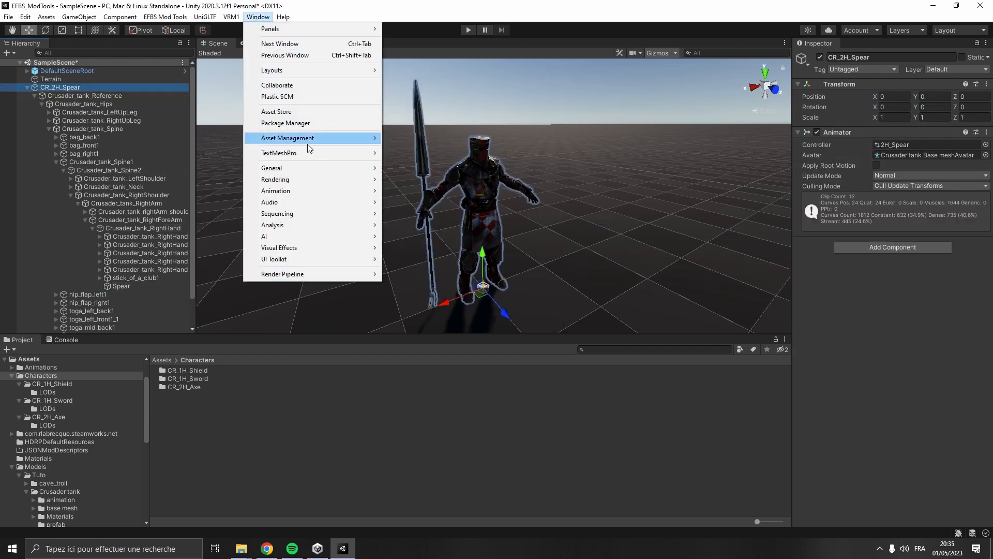
mouse_move(313, 191)
left_click(420, 192)
left_click(347, 312)
left_click(369, 422)
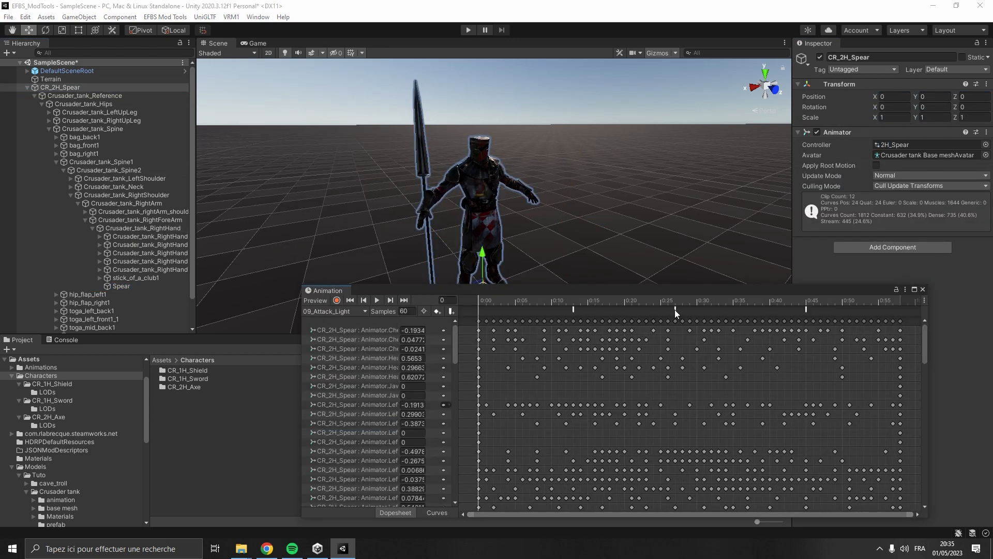
left_click(676, 301)
- Rotate the Spear in local space to align with both hands, to about X 72.8, Y -170.6, Z -201.6
left_click_drag(559, 196, 631, 209, "alt")
left_click(129, 287)
key("e")
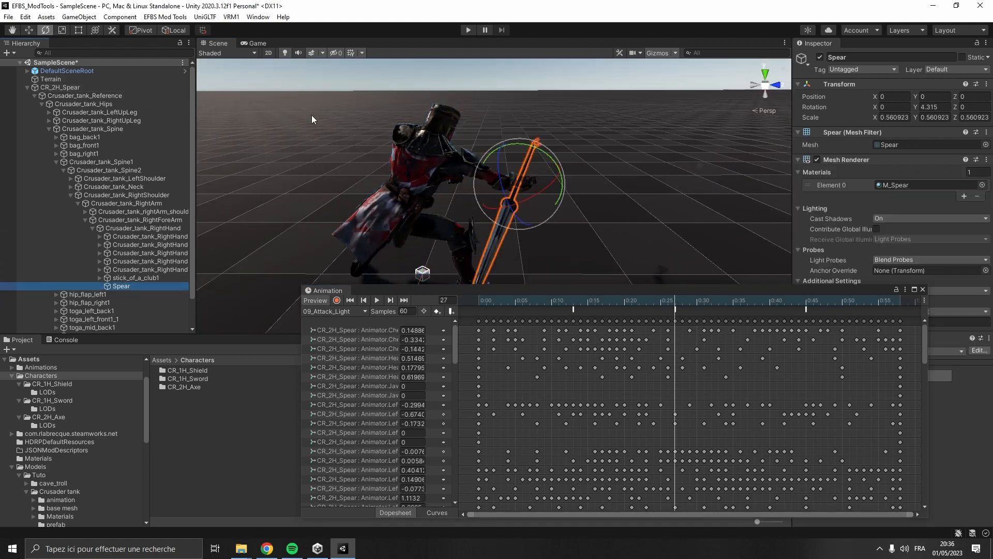
key("x")
left_click_drag(542, 200, 659, 162)
left_click_drag(485, 155, 482, 167)
left_click_drag(440, 181, 667, 310, "alt")
left_click_drag(523, 181, 531, 177)
left_click_drag(341, 238, 518, 176, "alt")
left_click_drag(600, 133, 610, 163)
left_click_drag(600, 202, 336, 176, "alt")
- Move the Spear into the character's grip, to about X 0.131, Y -0.129, Z 0.217, and end the animation preview
key("w")
left_click_drag(341, 181, 601, 186, "alt")
left_click_drag(396, 253, 419, 255)
left_click_drag(451, 219, 452, 230)
left_click_drag(376, 225, 694, 219, "alt")
left_click_drag(653, 207, 244, 216)
scroll(331, 233, "down", 10)
left_click(922, 289)
- Collapse the CR_2H_Spear hierarchy and create a CR_2H_Spear folder inside Characters
left_click(30, 87)
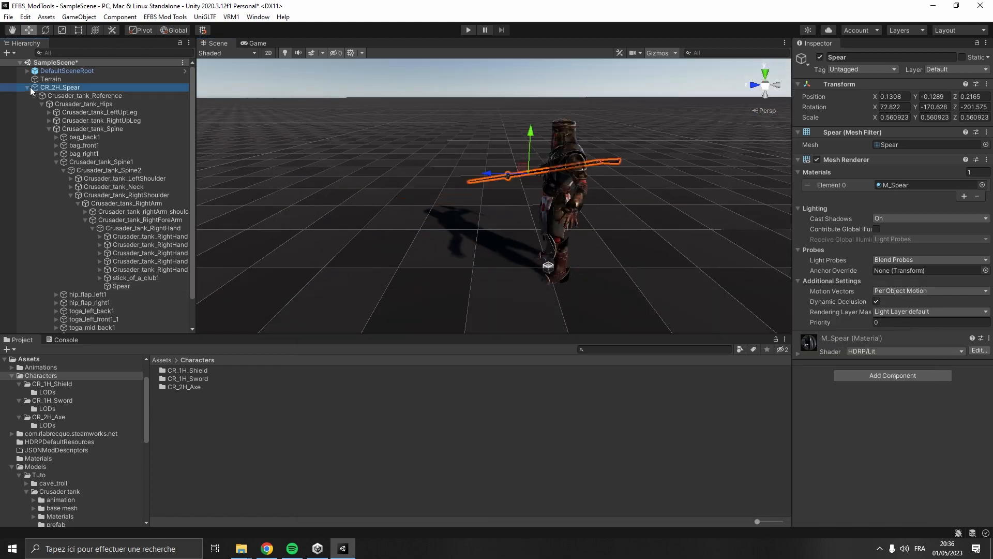
left_click(27, 88)
left_click(104, 136)
left_click_drag(362, 160, 634, 156, "alt")
right_click(199, 402)
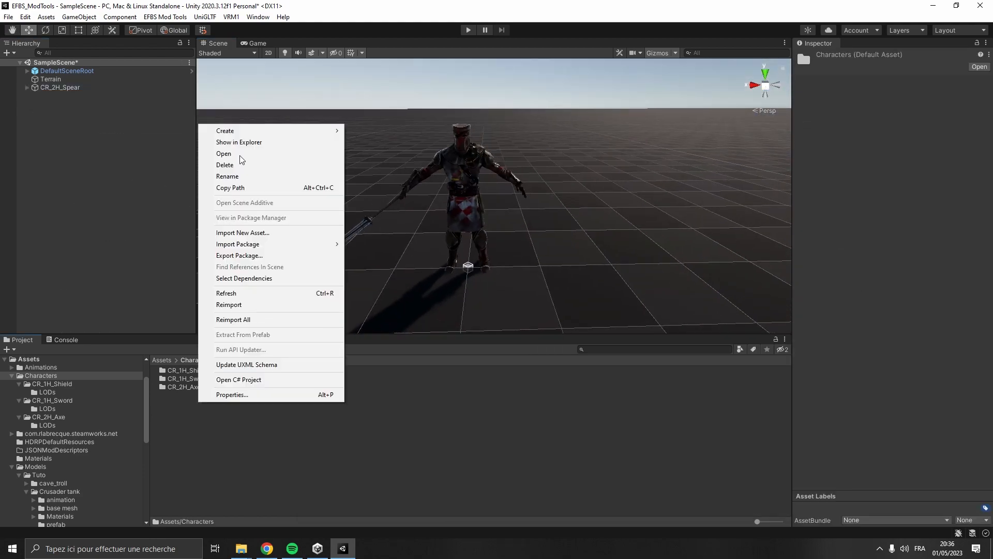
left_click(381, 88)
type("CR_2H_Spear")
key("Return")
- Save CR_2H_Spear as a prefab in the CR_2H_Spear folder and delete the character from the scene
left_click_drag(66, 88, 657, 200)
left_click(96, 88)
key("Delete")
- Combine the CR_2H_Spear prefab's meshes with root bone Crusader_tank_Reference, and delete the combined character from the scene
left_click(165, 16)
left_click(176, 30)
left_click(656, 243)
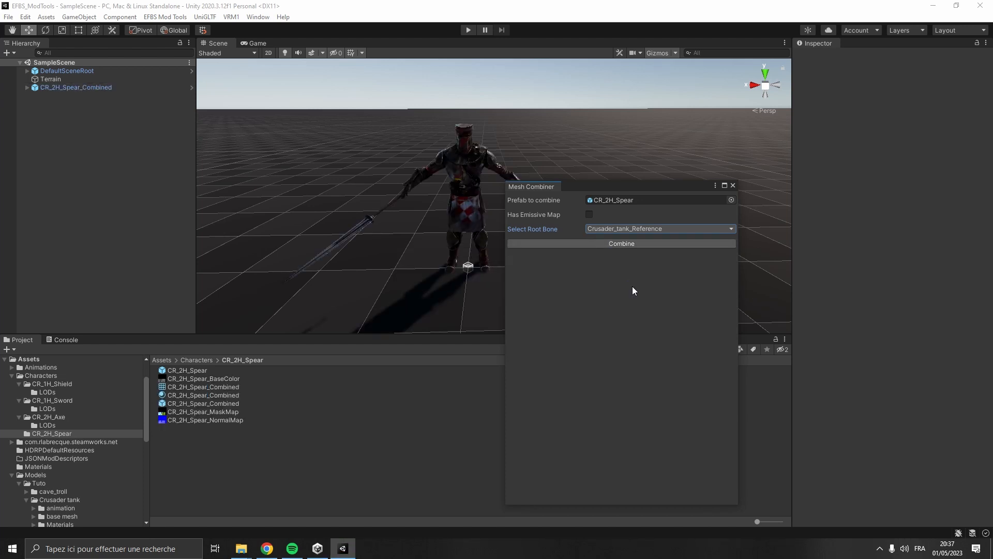
left_click(733, 185)
left_click(145, 87)
key("Delete")
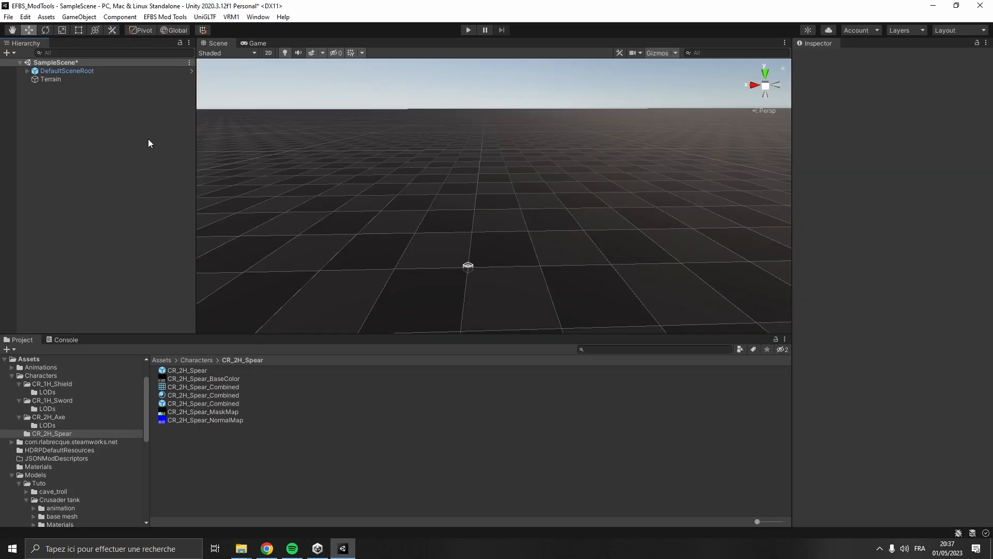
- Export the CR_2H_Spear_Combined prefab for Simplygon as CR_2H_Spear_Combined.glb in the SimplygonProcess IN folder
left_click(193, 19)
mouse_move(176, 20)
left_click(181, 65)
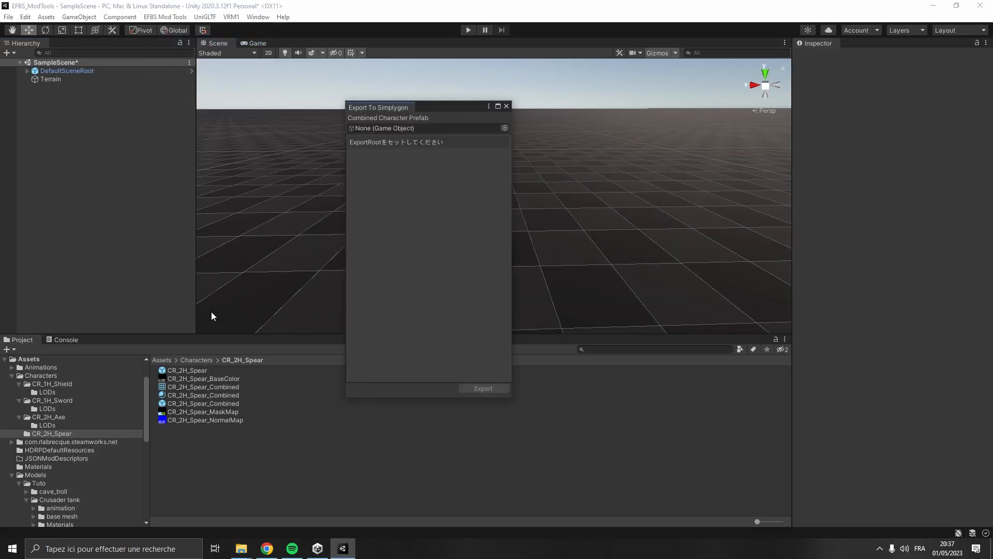
left_click_drag(222, 404, 422, 128)
left_click(479, 389)
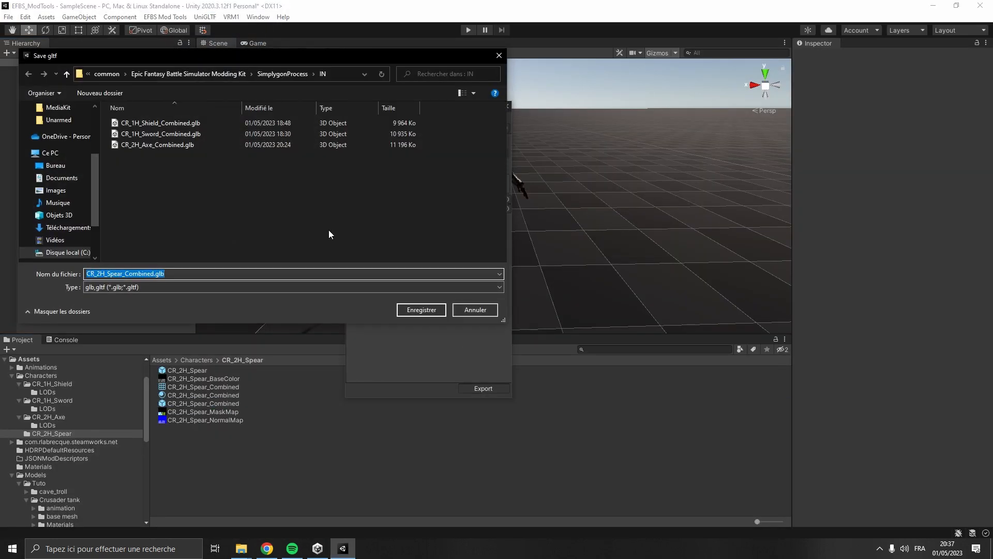
left_click(408, 309)
- Switch to File Explorer, start EFBS_SimplygonTool_GUI.exe and load CR_2H_Spear_Combined.glb from the SimplygonProcess IN folder as input
left_click(241, 549)
left_click(414, 83)
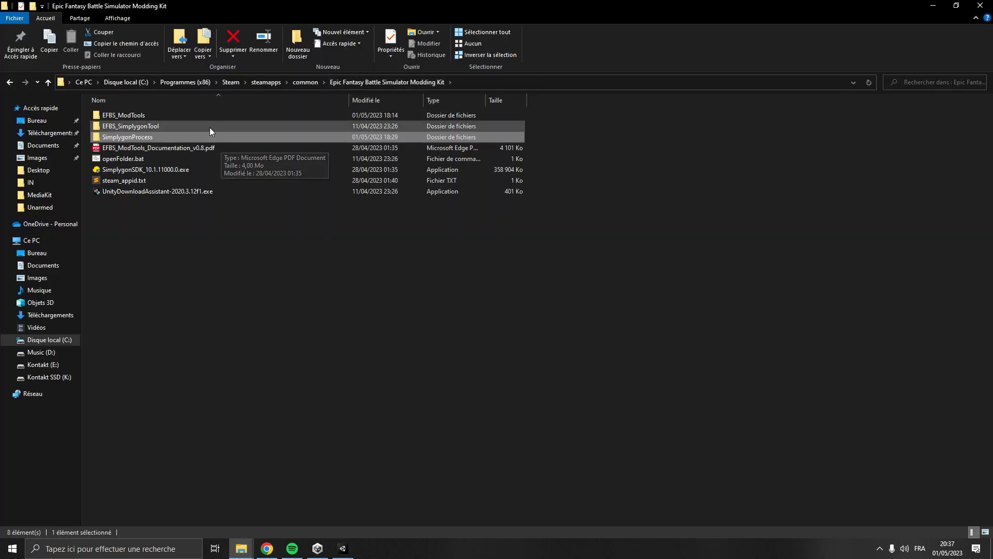
double_click(210, 128)
double_click(202, 137)
left_click(527, 110)
left_click(353, 123)
double_click(248, 172)
double_click(296, 202)
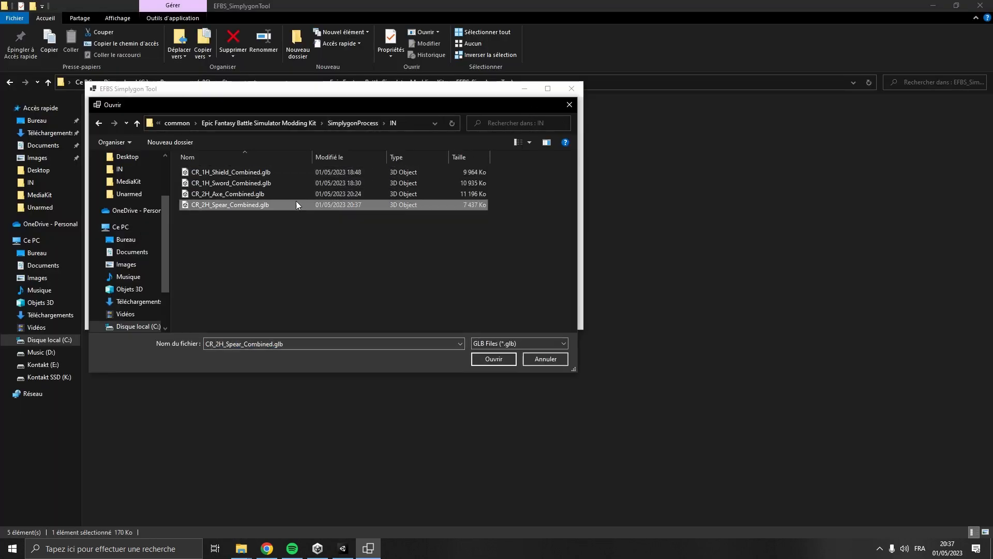
- Set SimplygonProcess OUT as the output folder, generate the LODs with the Humanoid (10 000 Tris) setting and close the tool
left_click(525, 155)
left_click(352, 123)
left_click(254, 183)
left_click(475, 359)
left_click(533, 317)
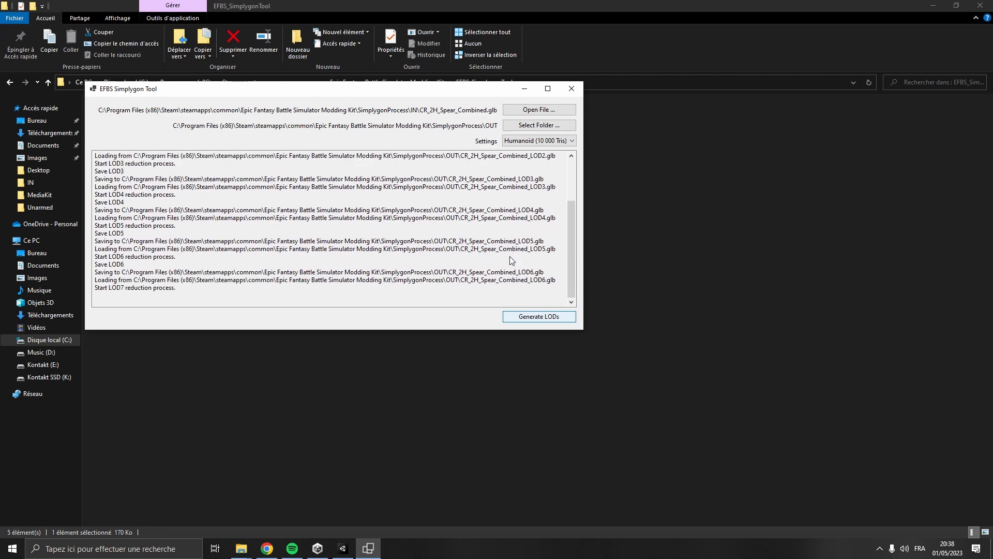
left_click(571, 88)
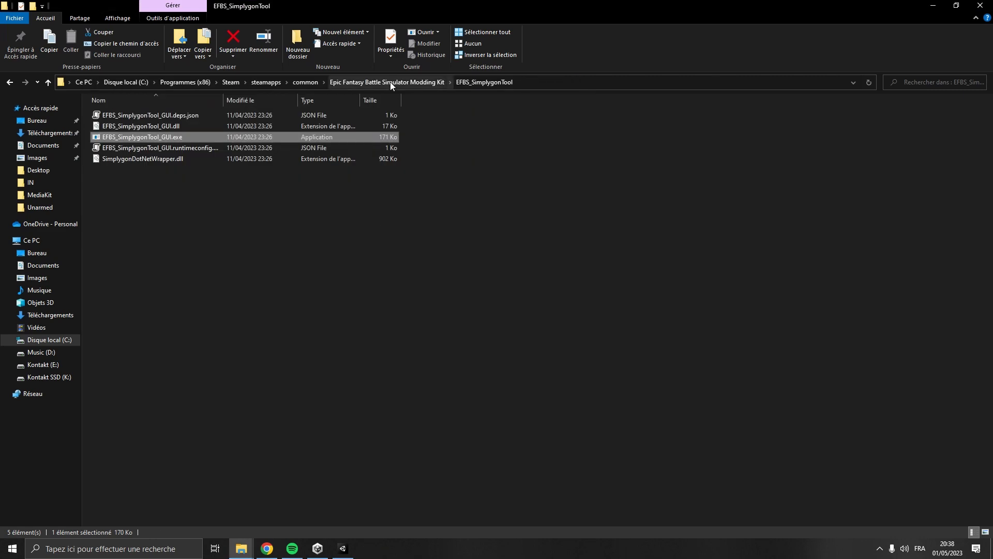
- Open the SimplygonProcess OUT folder, then switch to Unity and create a LODs folder inside CR_2H_Spear
left_click(390, 83)
double_click(222, 136)
double_click(214, 126)
left_click(342, 549)
right_click(300, 484)
left_click(495, 90)
type("LODs")
key("Return")
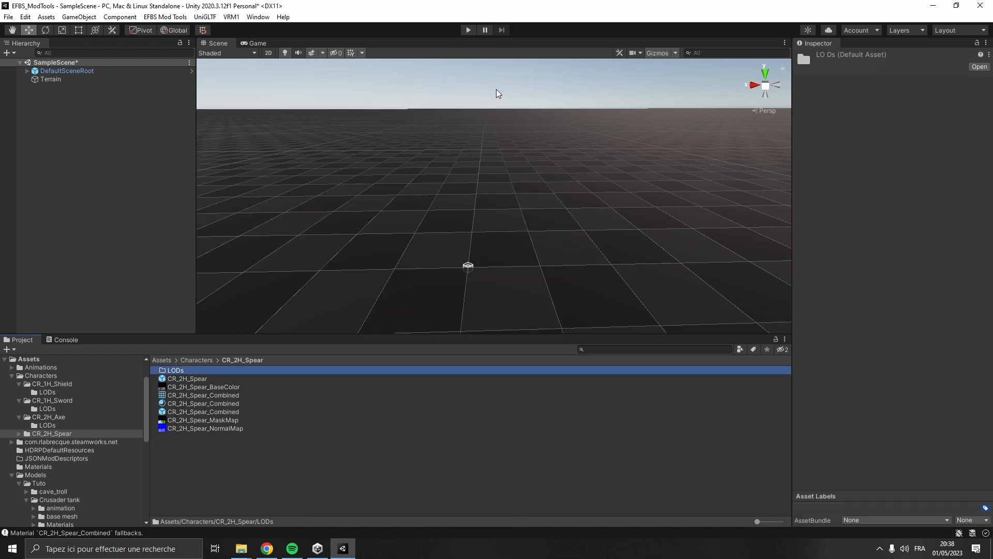
- Import the CR_2H_Spear_Combined LOD1 to LOD7 files from the OUT folder into the new LODs folder
double_click(244, 368)
left_click(241, 549)
left_click_drag(231, 343, 185, 110)
left_click_drag(186, 114, 232, 427)
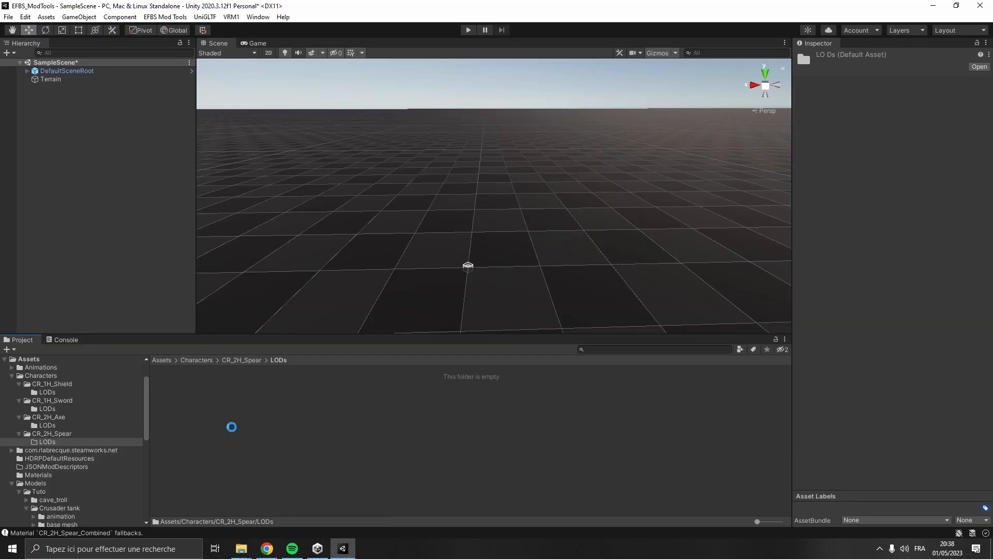
- Place CR_2H_Spear_Combined_LOD1 in the scene, apply the CR_2H_Spear_Combined material to it and unpack the prefab
left_click_drag(250, 369, 142, 256)
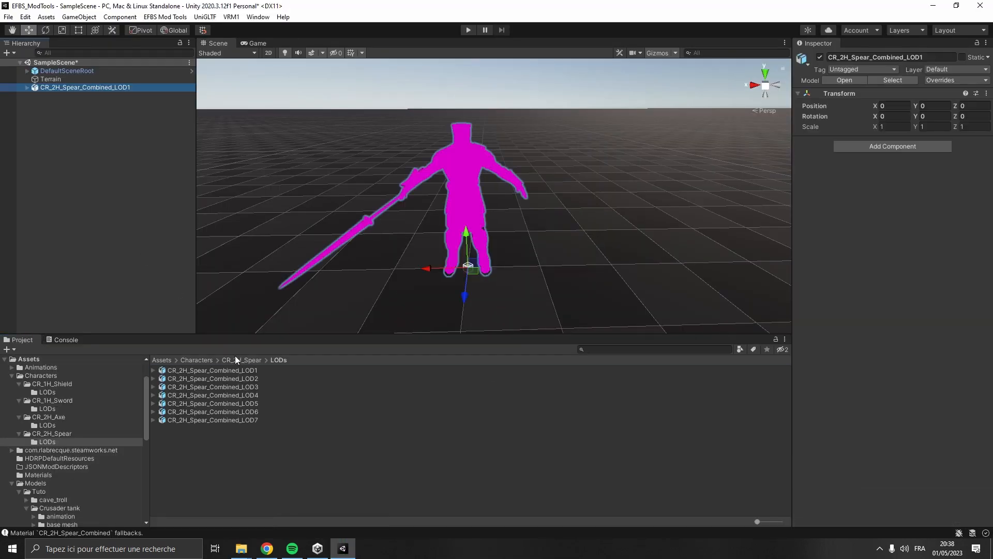
left_click(235, 358)
left_click_drag(202, 403, 461, 208)
right_click(128, 87)
mouse_move(159, 208)
left_click(259, 258)
left_click(85, 142)
- Add an Animator component to CR_2H_Spear_Combined_LOD1 with 2H_Spear as its controller
left_click(79, 87)
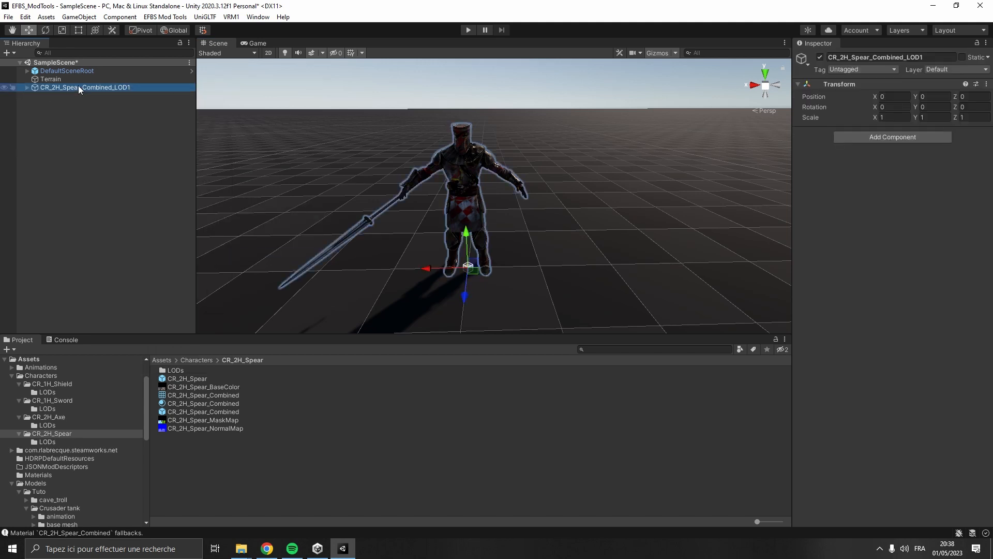
left_click(905, 134)
type("anim")
key("Down")
key("Return")
left_click(986, 145)
double_click(924, 222)
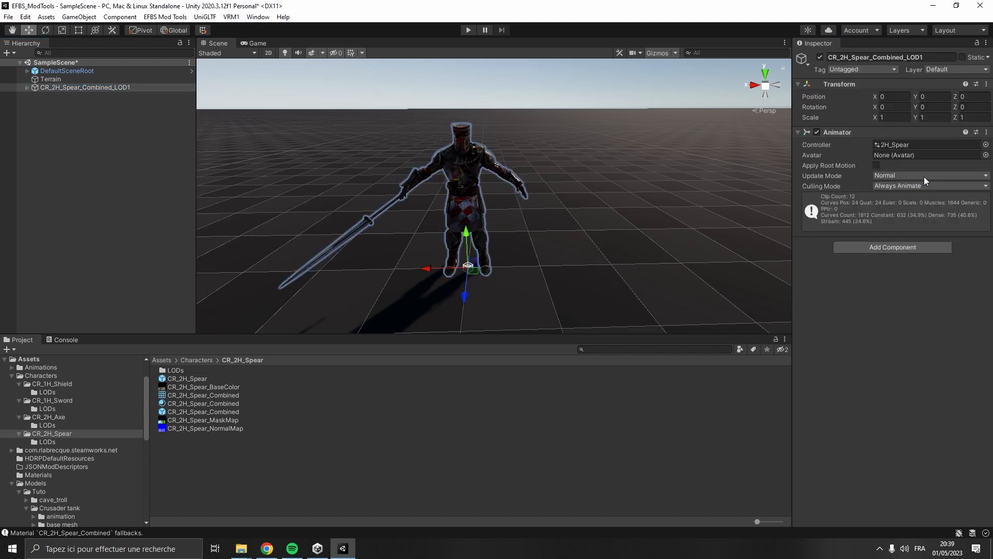
- Assign Crusader tank Base meshAvatar as the Animator's avatar and add a Left Hand IK script to CR_2H_Spear_Combined_LOD1
left_click(226, 412)
left_click(906, 252)
left_click(88, 88)
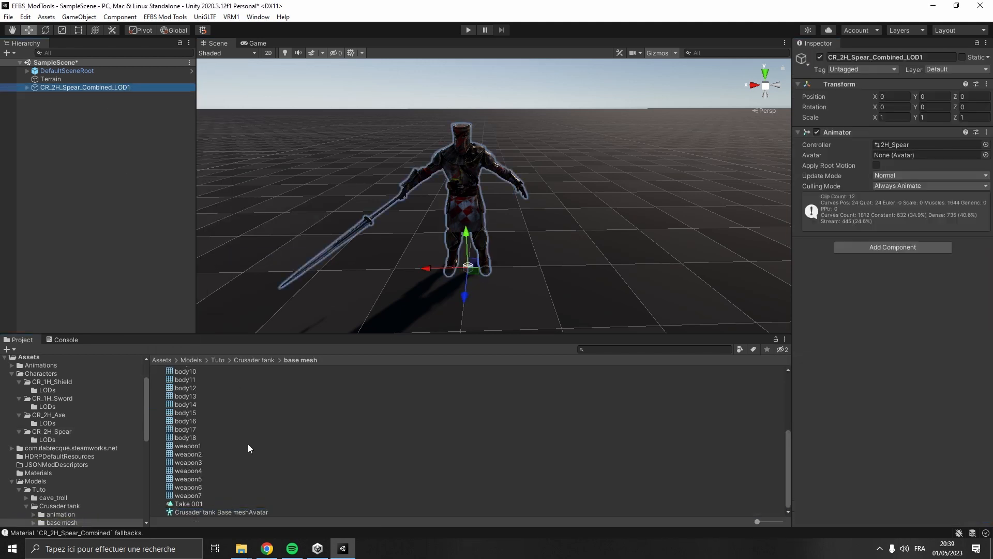
left_click_drag(233, 512, 933, 154)
left_click(893, 246)
type("left")
key("Return")
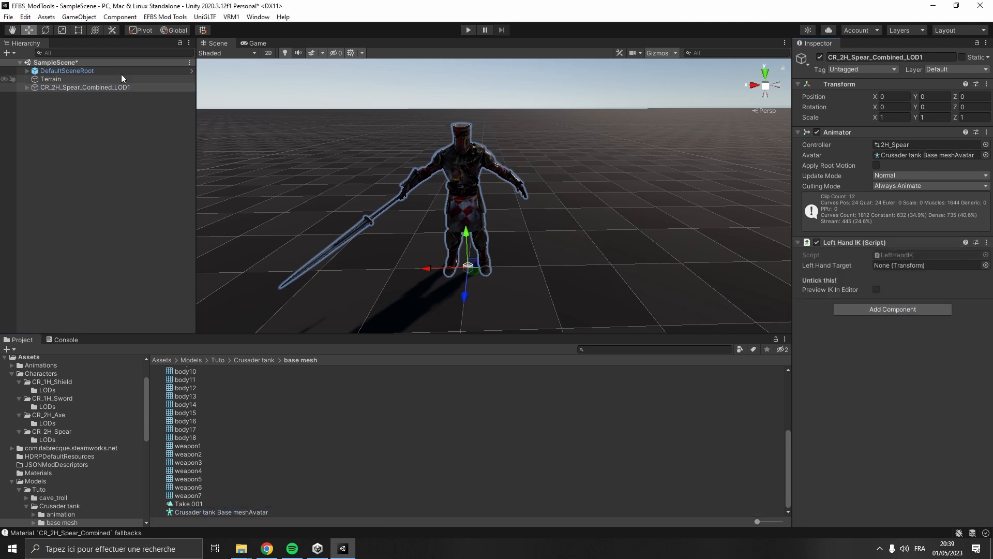
- Find the Spear object in the character's hierarchy and add an empty child named LeftHandIK to it
left_click(130, 53)
type("spea")
left_click(42, 88)
left_click(190, 53)
right_click(124, 254)
left_click(164, 377)
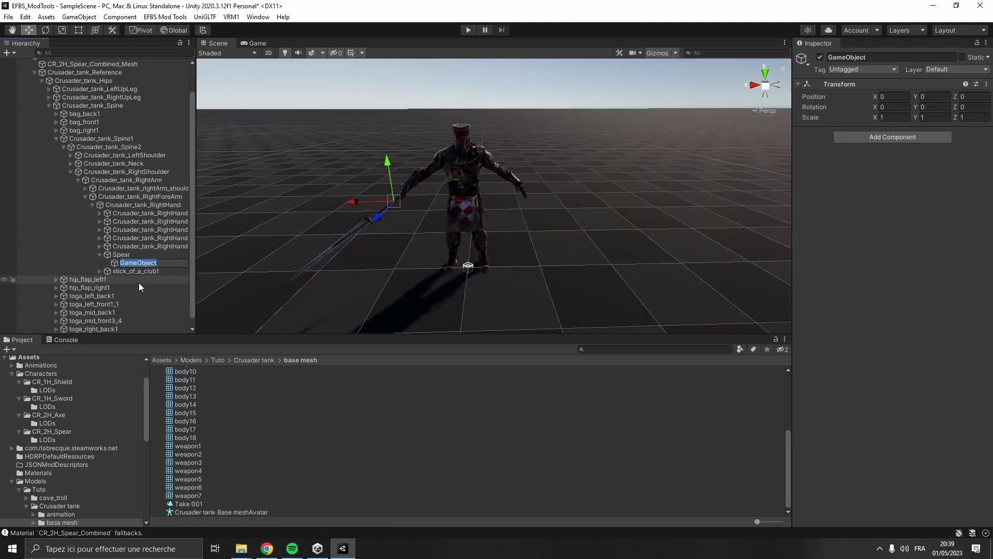
type("LeftHandIK")
key("Return")
- Assign the LeftHandIK object as the Left Hand Target of CR_2H_Spear_Combined_LOD1
left_click(102, 72)
scroll(125, 166, "up", 2)
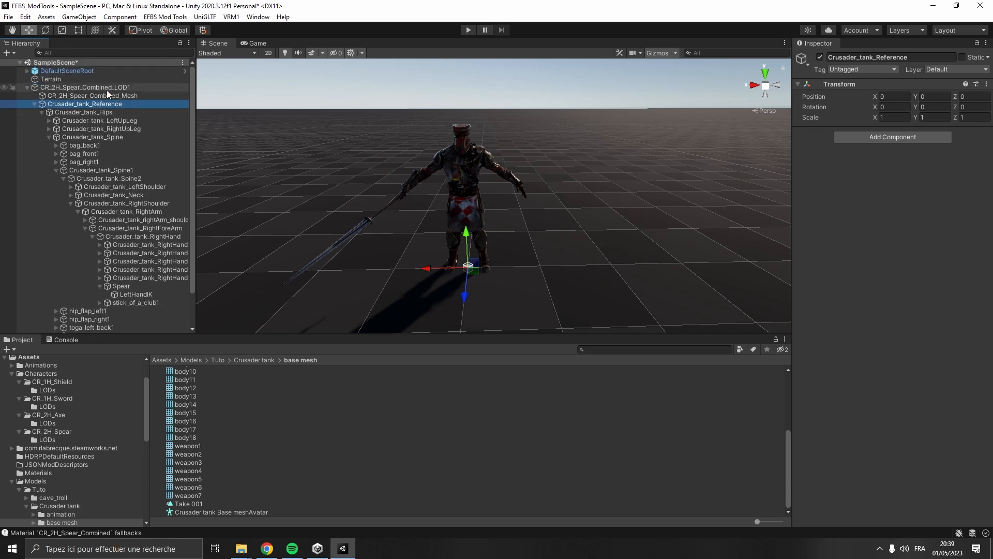
left_click(106, 88)
left_click_drag(135, 294, 880, 269)
- Move LeftHandIK onto the spear's shaft, at about X 0.01, Y -0.944, Z 0.11
double_click(136, 294)
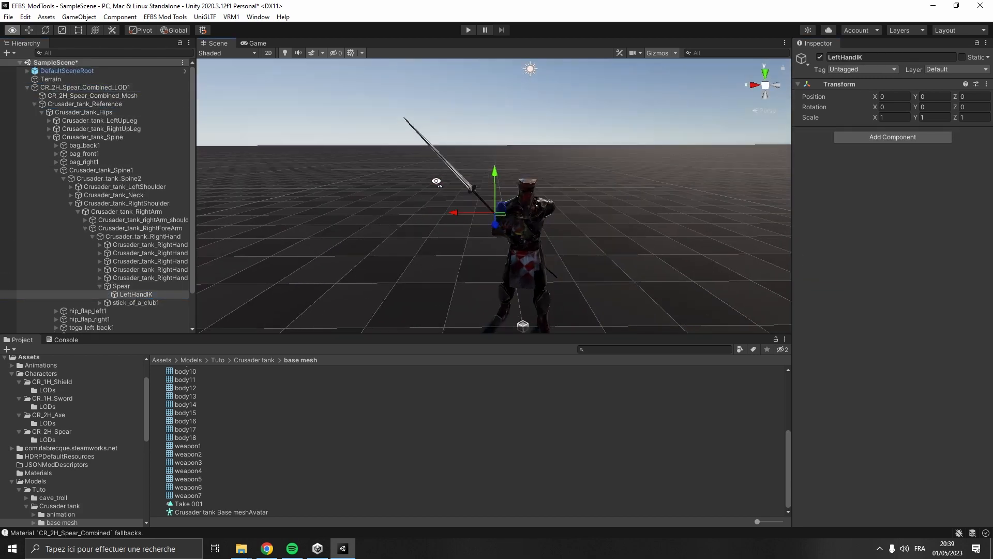
left_click_drag(476, 210, 542, 266)
right_click_drag(542, 265, 631, 227)
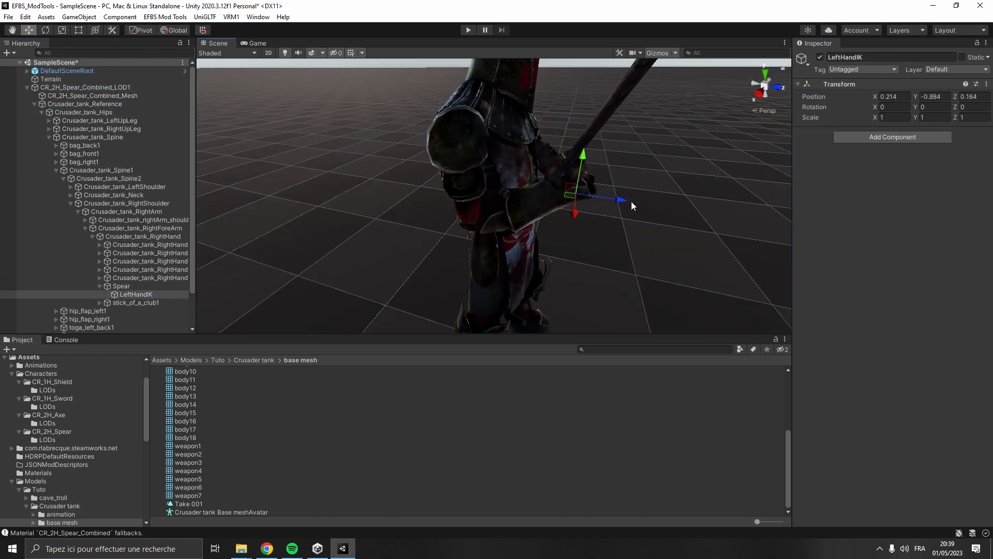
left_click_drag(632, 204, 608, 207)
- Rotate LeftHandIK in local space to about -40, 114, 64 degrees so the left hand turns towards the shaft
right_click_drag(608, 207, 399, 184)
key("e")
left_click(175, 31)
right_click_drag(590, 175, 496, 186)
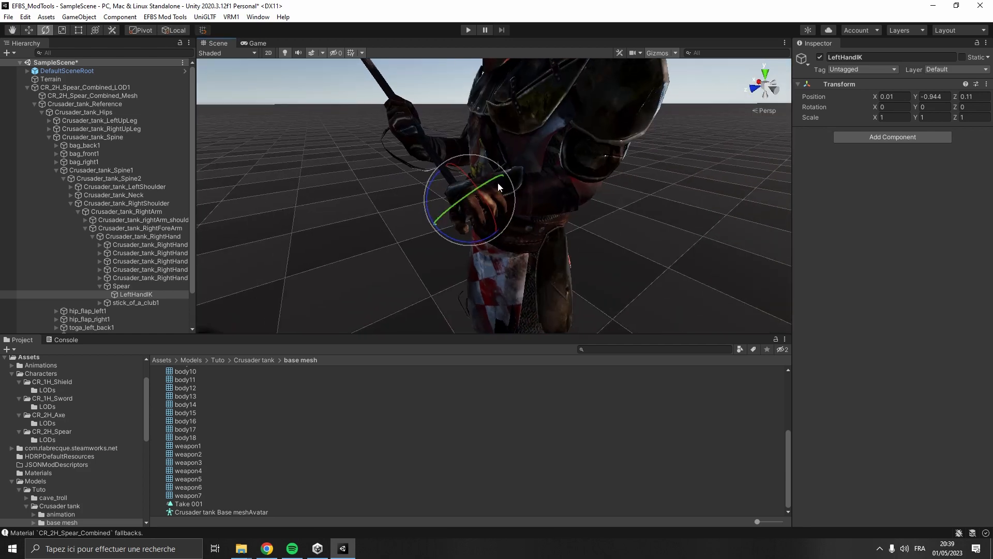
left_click_drag(485, 237, 329, 197)
left_click_drag(483, 188, 430, 205)
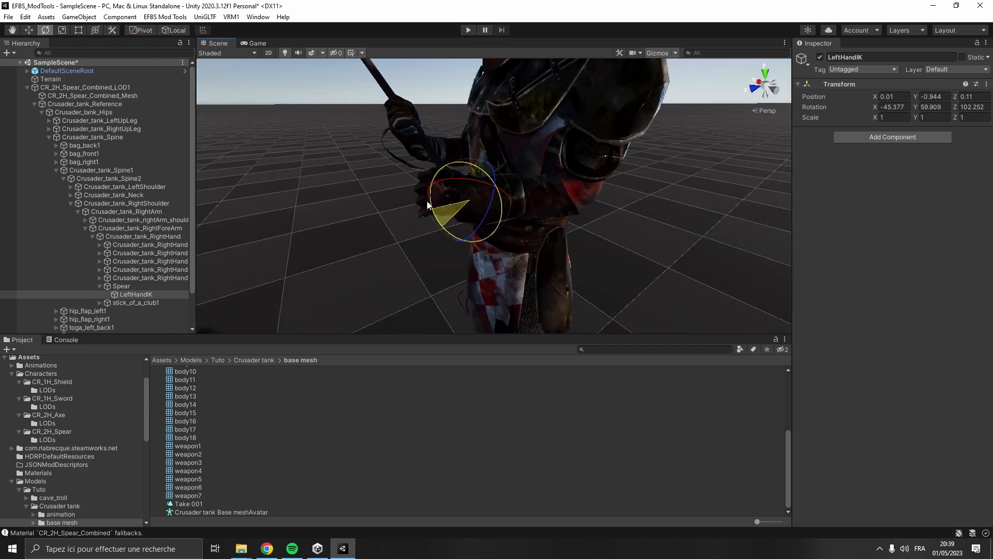
right_click_drag(413, 207, 528, 205)
left_click_drag(565, 168, 503, 196)
right_click_drag(503, 196, 481, 202)
- Refine LeftHandIK to a position of about -0.091, -0.974, 0.083 and a rotation of about -36, 102, 71 degrees
key("w")
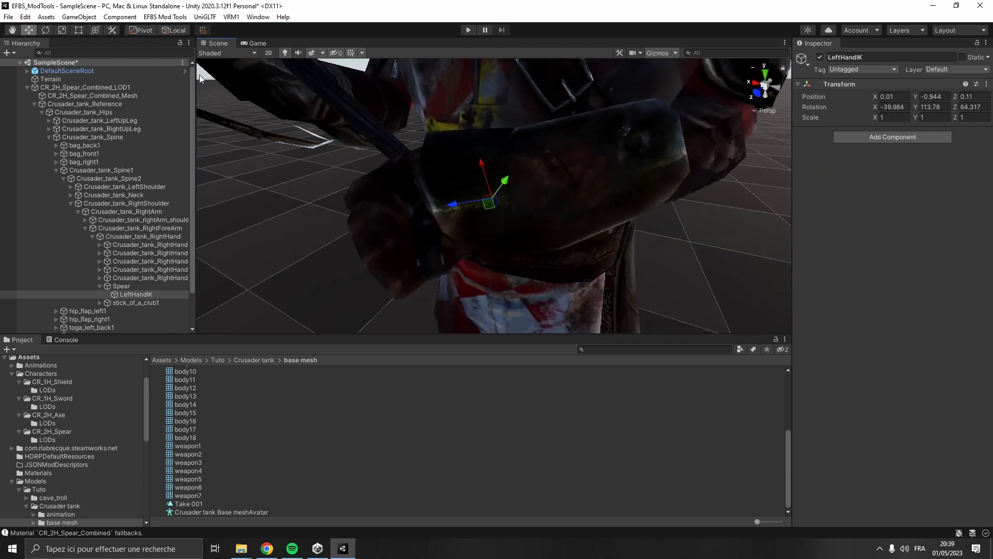
left_click(174, 30)
left_click_drag(474, 217, 496, 195)
right_click_drag(495, 195, 546, 189)
key("e")
left_click_drag(549, 213, 565, 207)
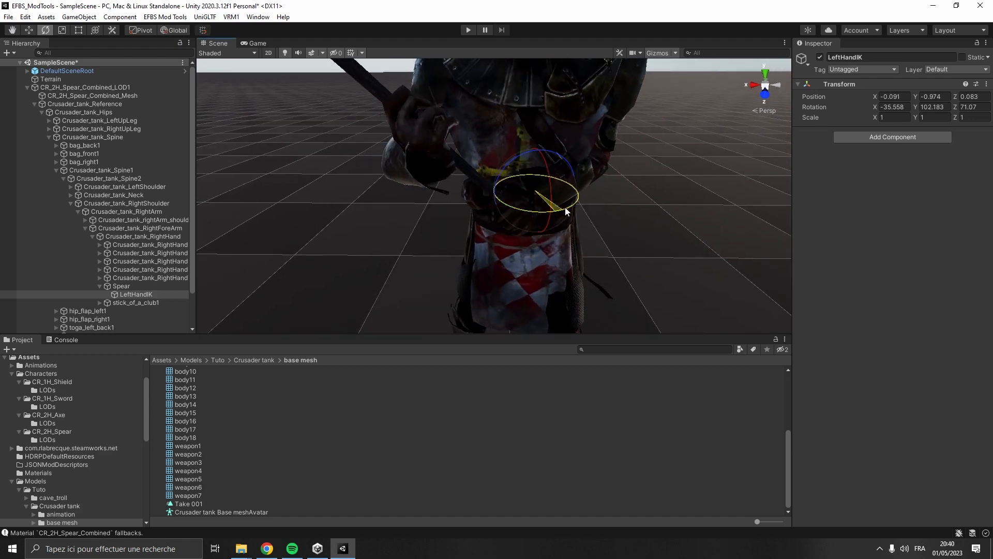
- Fine-tune the LeftHandIK position so the hand grips the shaft, and collapse the CR_2H_Spear_Combined_LOD1 hierarchy
key("w")
right_click_drag(565, 207, 512, 211)
left_click_drag(650, 119, 639, 165)
key("s")
mouse_move(638, 164)
right_mouse_down()
mouse_move(648, 156)
mouse_move(633, 155)
right_mouse_up()
left_click(27, 87)
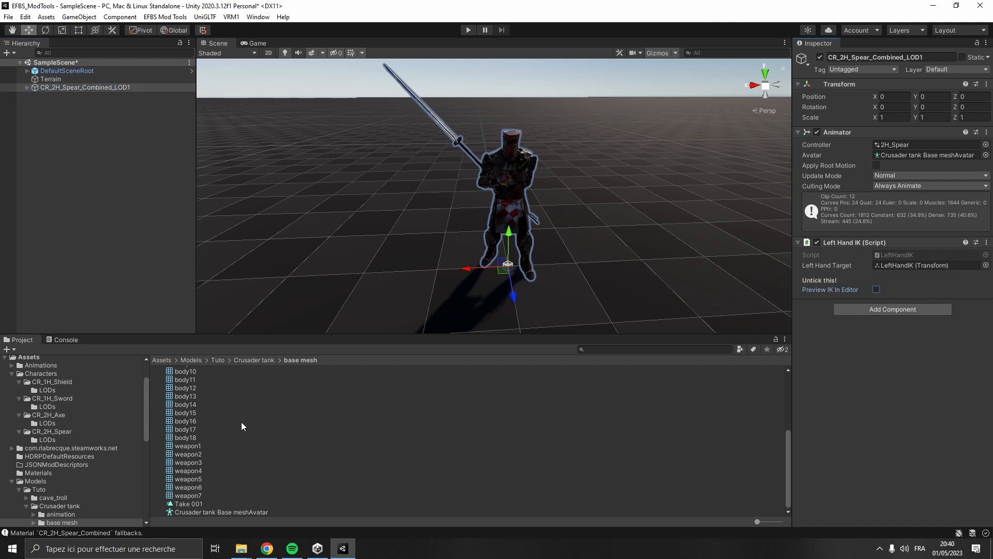
- Save CR_2H_Spear_Combined_LOD1 as a prefab in the CR_2H_Spear LODs folder and delete it from the scene
scroll(67, 437, "up", 1)
left_click(54, 403)
left_click(51, 463)
left_click(47, 471)
left_click_drag(95, 88, 246, 441)
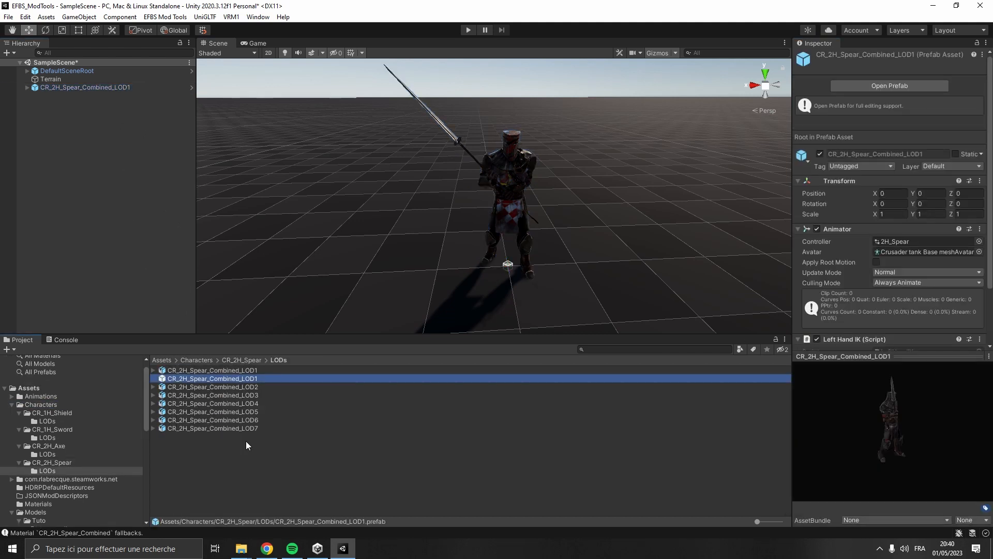
left_click(246, 442)
left_click(142, 87)
key("Delete")
- Bake the animations in the Animation Baker with the CR_2H_Spear_Combined LOD1 prefab and LOD2 to LOD7 models
left_click(165, 17)
left_click(178, 57)
left_click(245, 379)
left_click(246, 428, "shift")
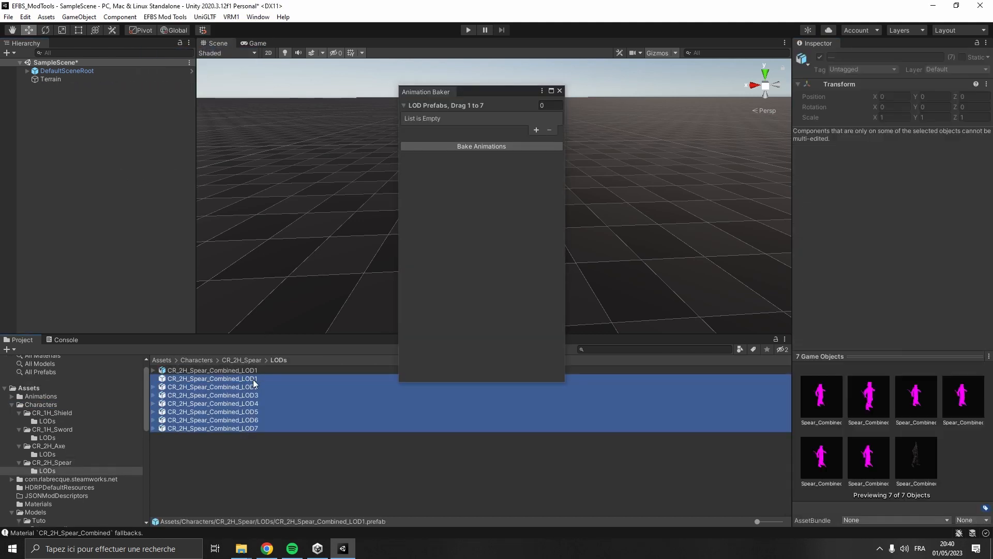
left_click_drag(253, 383, 495, 148)
left_click(481, 207)
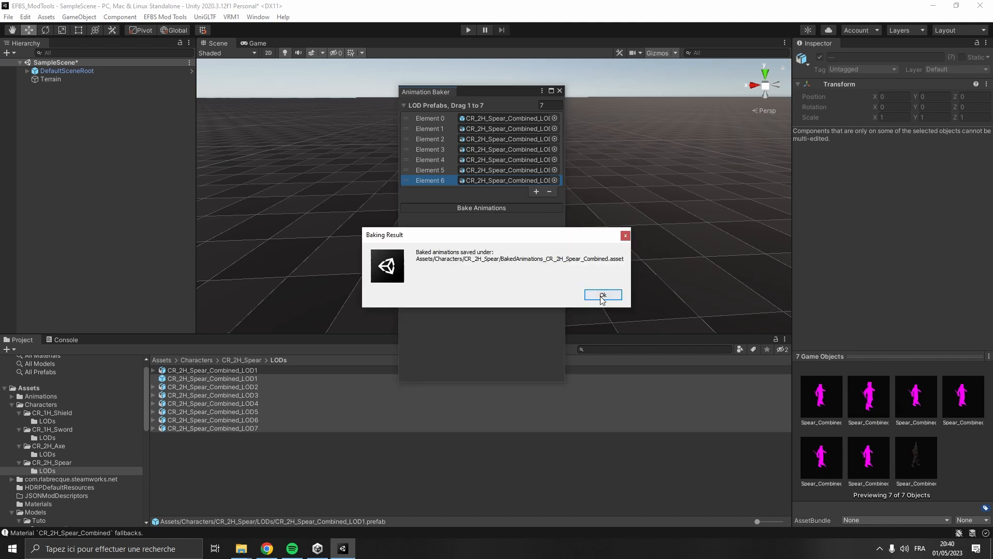
left_click(602, 295)
left_click(559, 90)
- Save a thumbnail of the CR_2H_Spear_Combined_LOD1 prefab with the Thumbnail Tool, using camera offset X -0.18 and Y 0.22
left_click(242, 360)
left_click(216, 379)
left_click(199, 464)
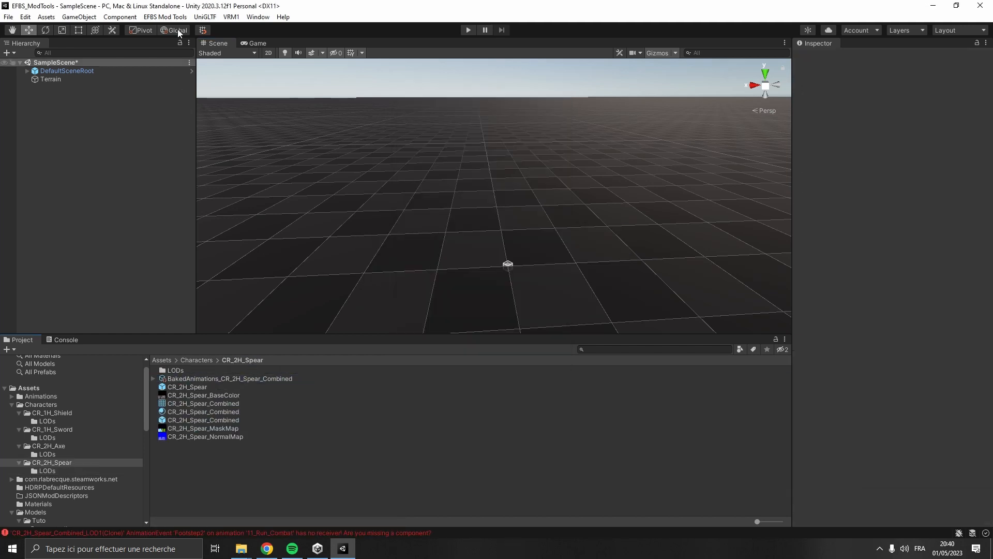
left_click(165, 17)
left_click(181, 68)
left_click_drag(289, 131, 555, 133)
double_click(176, 370)
left_click_drag(212, 379, 571, 178)
left_click_drag(572, 188, 575, 188)
left_click(569, 237)
left_click(599, 301)
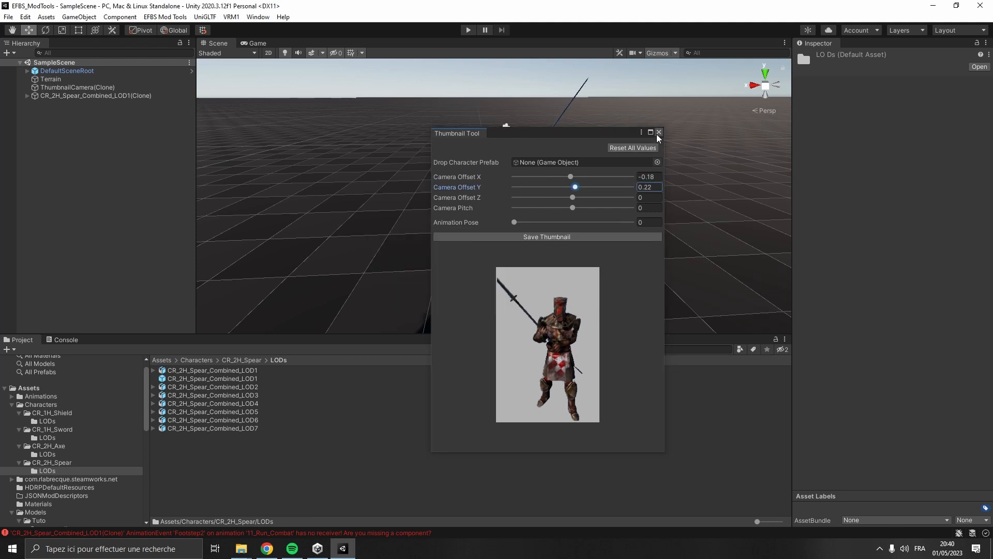
left_click(659, 132)
- Start a Character Editor descriptor named Crusader Spearman with CR_2H_Spear as base prefab and BakedAnimations_CR_2H_Spear_Combined as baked animations
left_click(51, 463)
left_click(165, 17)
left_click(181, 75)
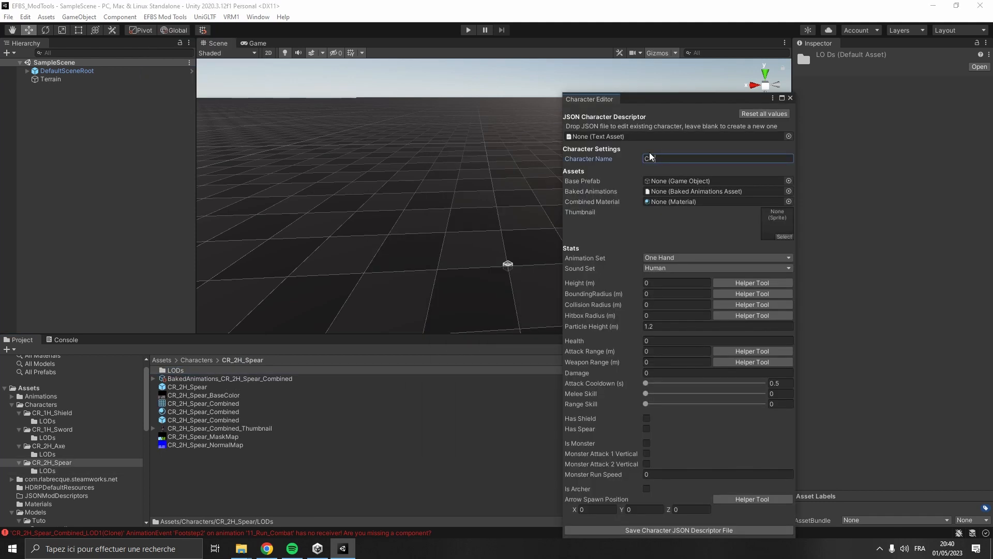
left_click_drag(223, 387, 724, 182)
left_click_drag(232, 380, 713, 191)
- Duplicate the CR_2H_Spear_Combined material and rename the copy CR_2H_Spear_Combined_Skinned
left_click(217, 411)
key("ctrl+d")
left_click(248, 404)
type("_Sk")
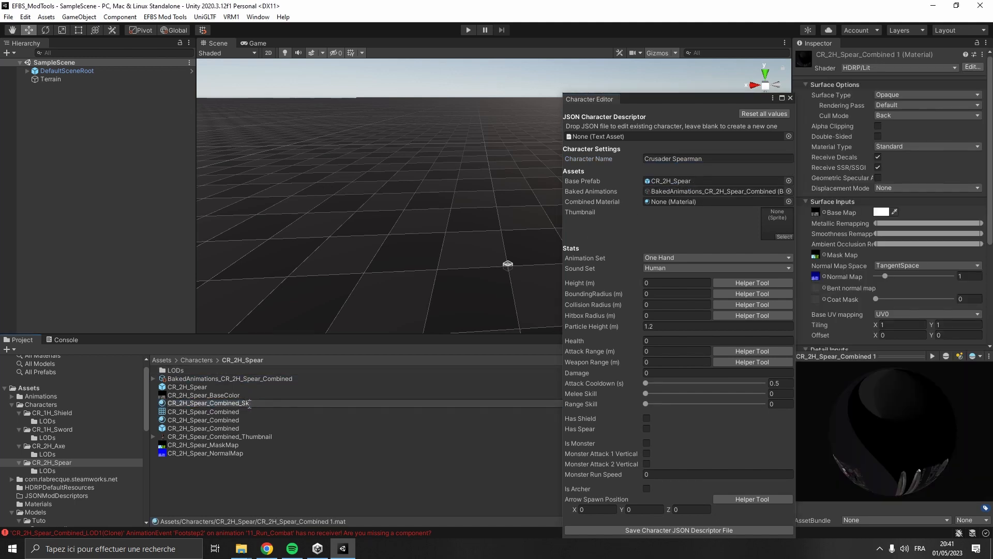
type("inned")
key("Return")
- Switch the CR_2H_Spear_Combined_Skinned material to the EFBS/Lit_Skinned shader and enable GPU instancing
left_click(898, 68)
left_click(898, 265)
left_click(906, 101)
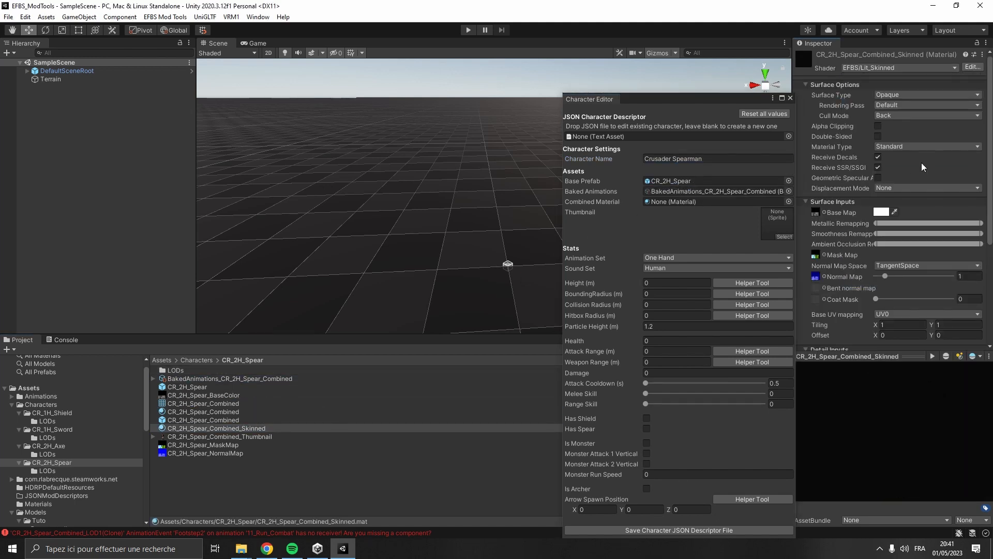
scroll(922, 164, "down", 5)
left_click(879, 317)
- Assign CR_2H_Spear_Combined_Skinned as combined material and CR_2H_Spear_Combined_Thumbnail as thumbnail, and set the Animation Set to Spear
left_click_drag(303, 428, 681, 222)
left_click(744, 257)
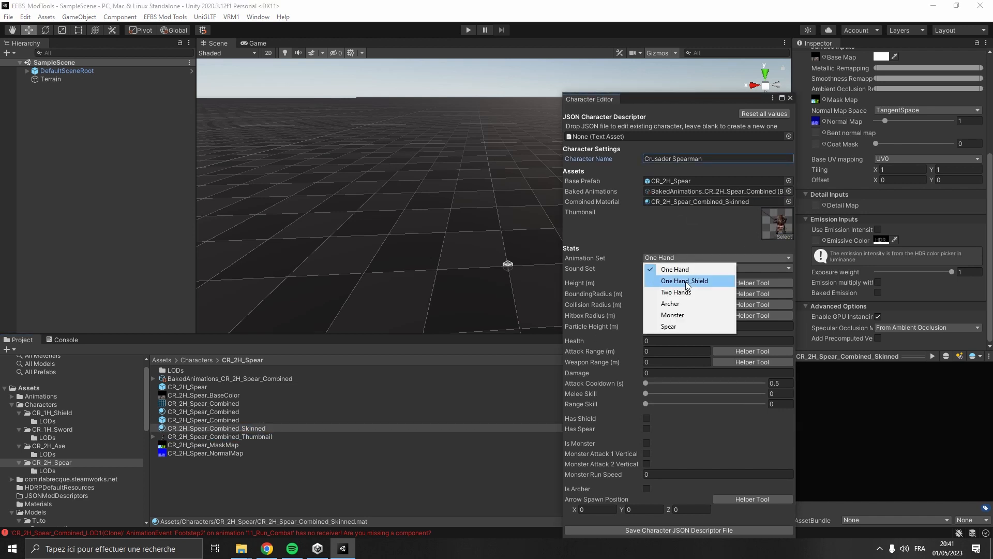
left_click(668, 324)
- Set height to 1.65, bounding radius to 1, collision radius to 0.6, hitbox radius to 0.3 and health to 100
left_click(678, 282)
type("1.65")
key("Tab")
type("1")
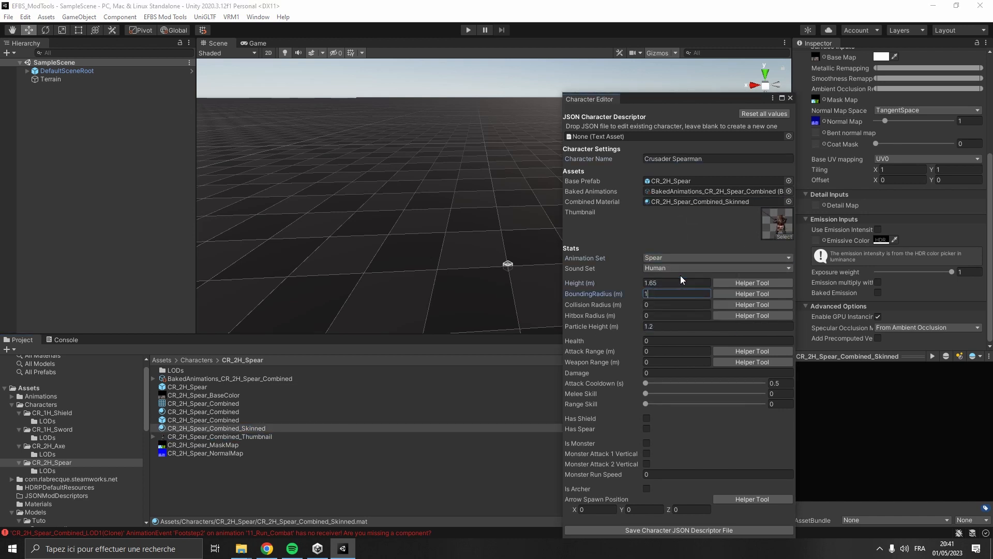
key("Tab")
type("0.6")
key("Tab")
type("0.3")
key("Tab")
key("Tab")
type("100")
key("Tab")
- Open the helper tool for the attack range and set its animation set to Spear
left_click(752, 351)
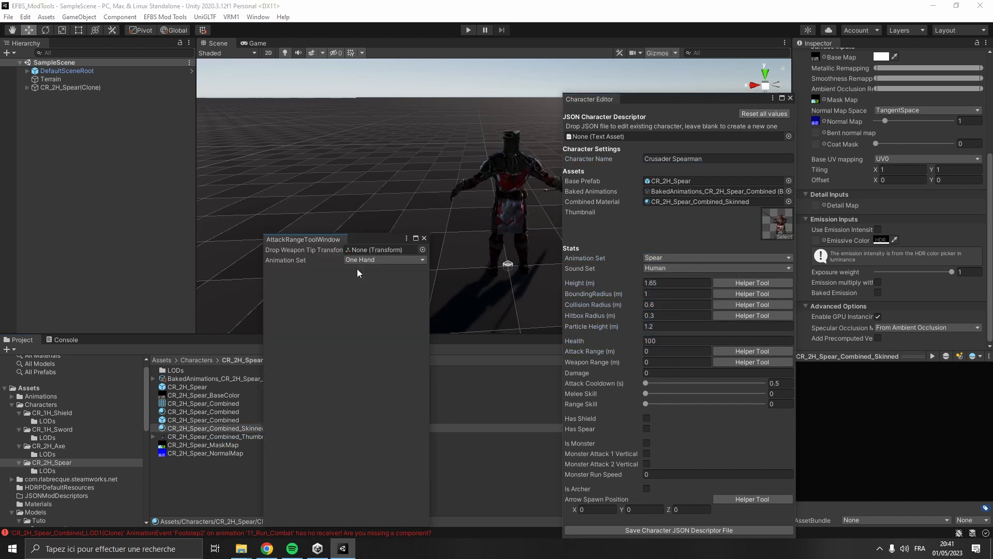
left_click(373, 260)
left_click(383, 330)
- Add an empty child named WeaponTIP to the Spear object and assign it as the weapon tip in the attack range helper
left_click(91, 82)
left_click(189, 53)
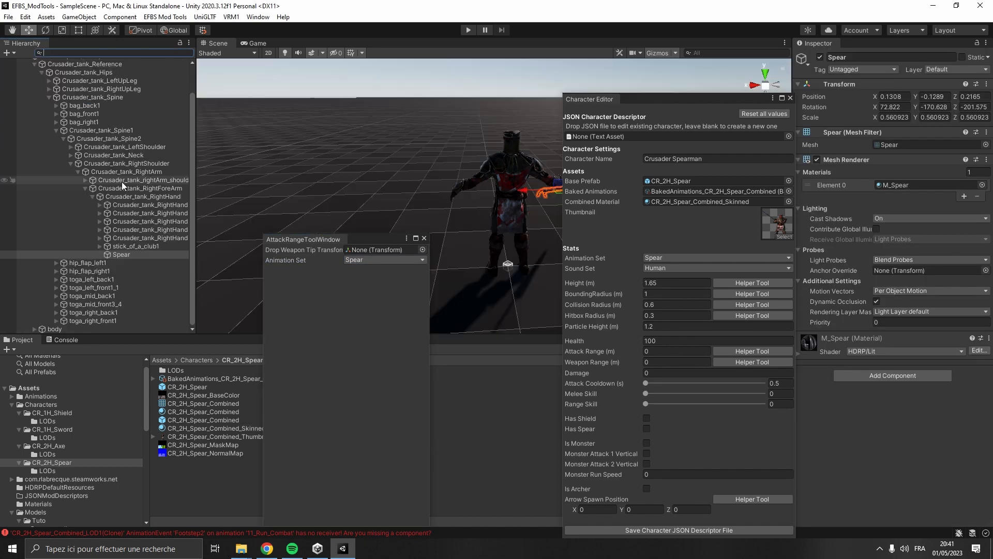
right_click(141, 252)
left_click(182, 375)
type("WeaponTIP")
key("Return")
left_click_drag(137, 263, 400, 311)
- Move WeaponTIP to the spear's point, at about Y 2.155, and compute the attack range
left_click_drag(394, 207, 600, 222, "alt")
scroll(445, 178, "up", 5)
key("x")
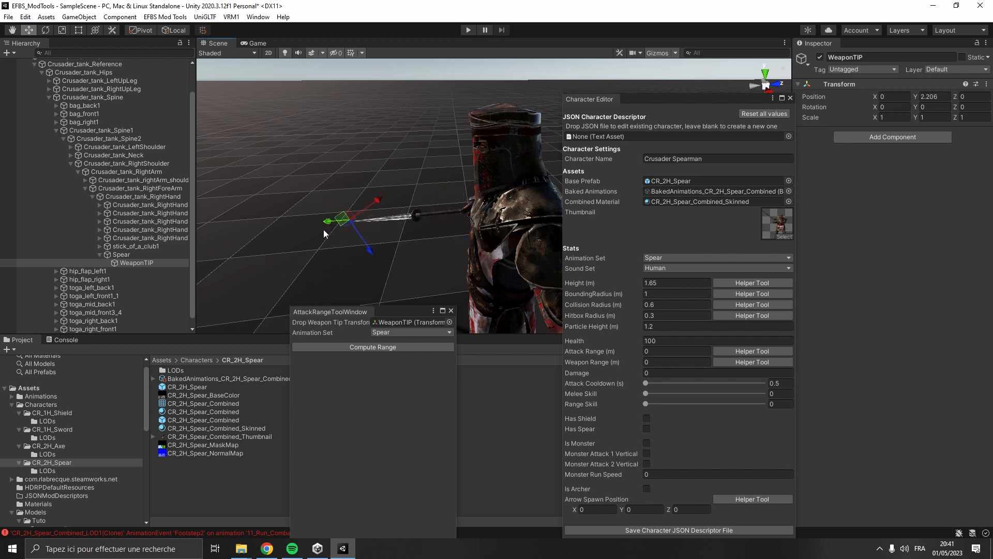
left_click_drag(323, 234, 395, 293, "alt")
left_click_drag(406, 204, 422, 202)
left_click(389, 349)
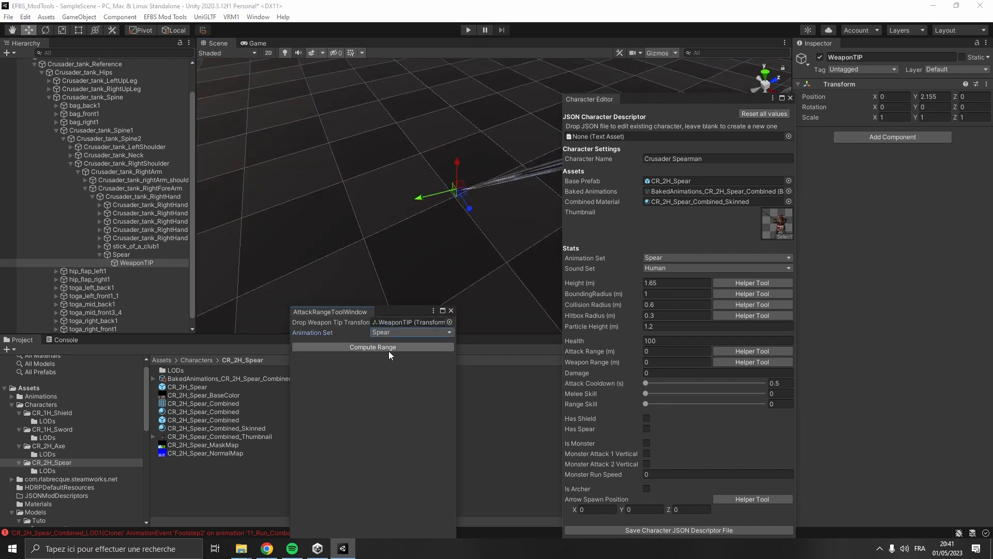
- Compute and apply the attack range, and set damage to 100 and attack cooldown to 1.4 s
left_click(389, 351)
left_click(419, 363)
left_click(683, 372)
type("10")
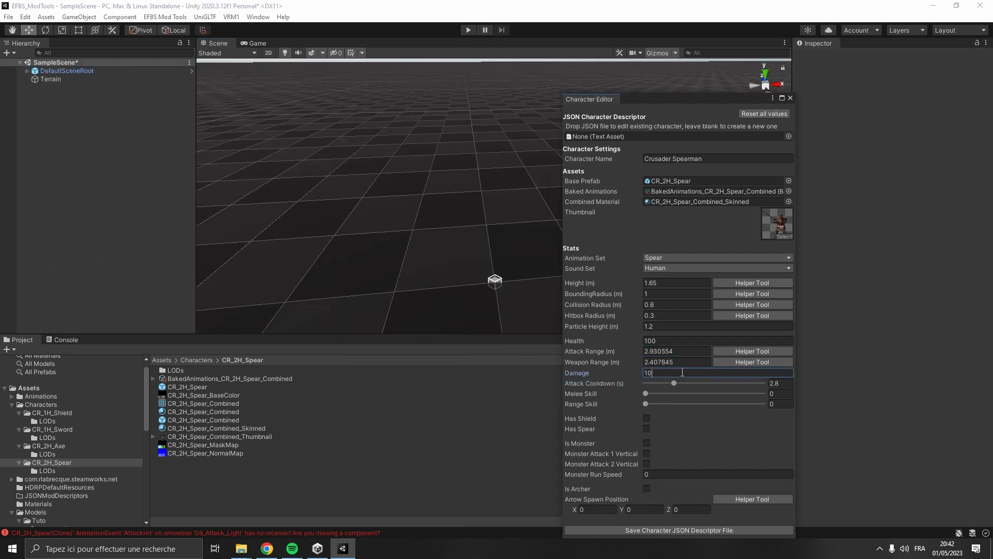
type("1.4")
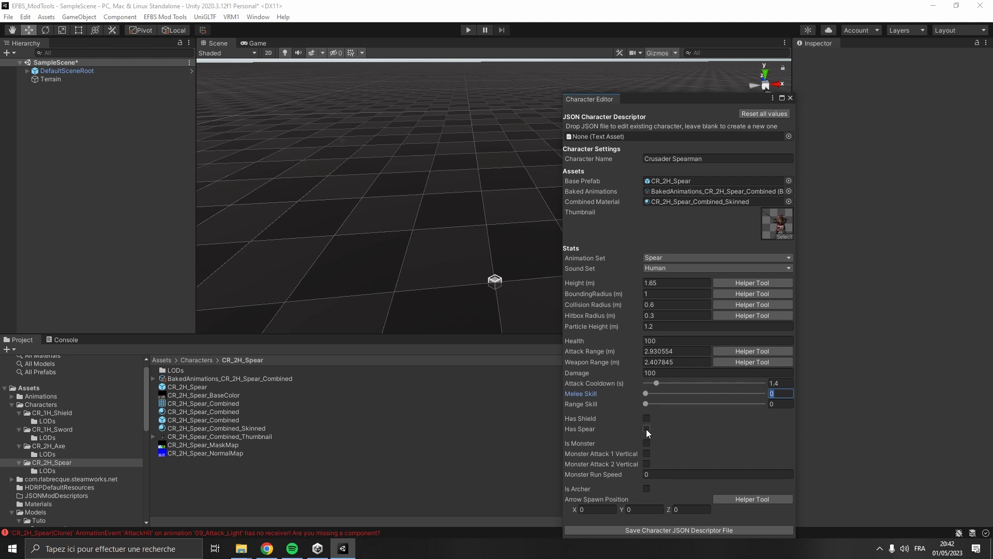
- Enable Has Spear and save the Crusader Spearman's JSON descriptor file
left_click(647, 429)
left_click(697, 528)
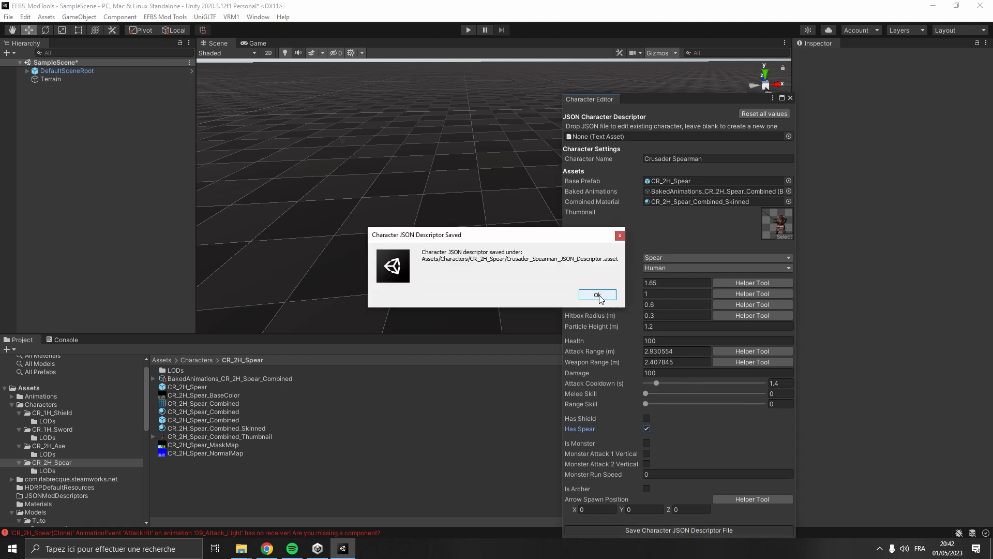
left_click(598, 295)
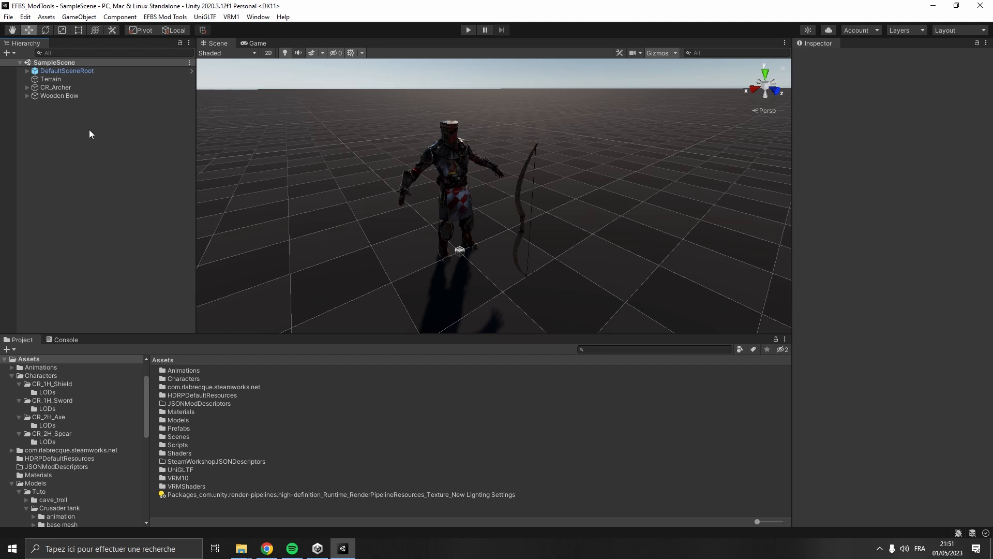
- Assign the Archer animator controller to the CR_Archer character
left_click(91, 88)
left_click(985, 146)
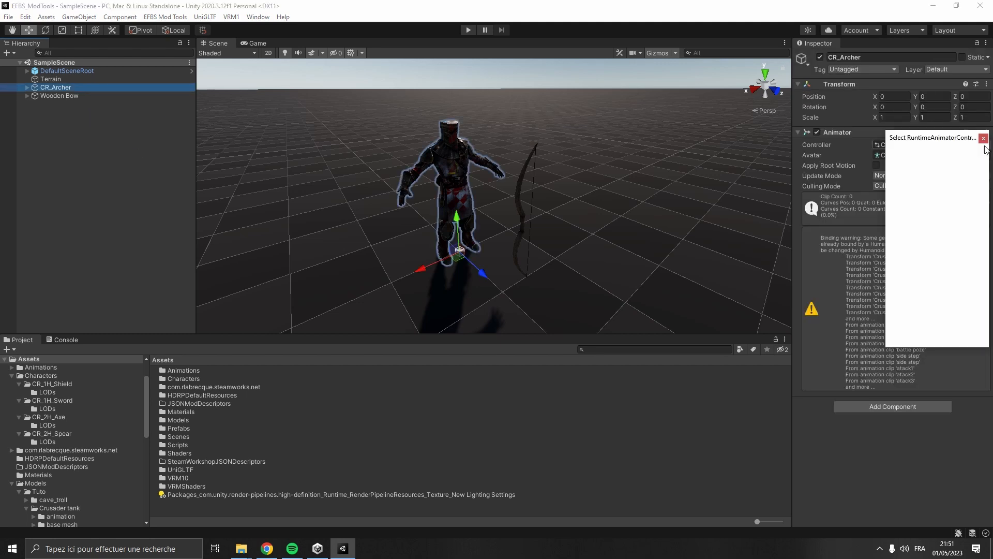
type("arch")
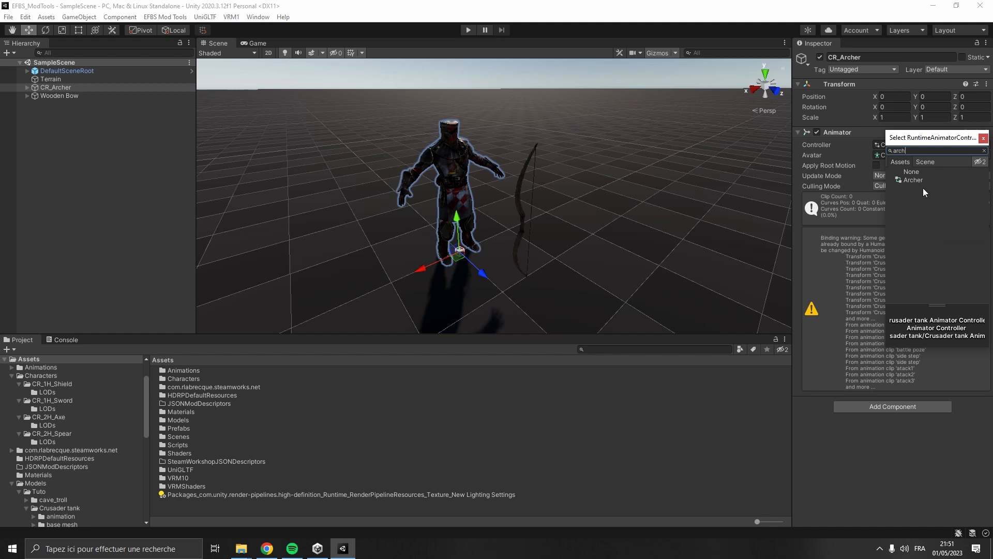
double_click(922, 180)
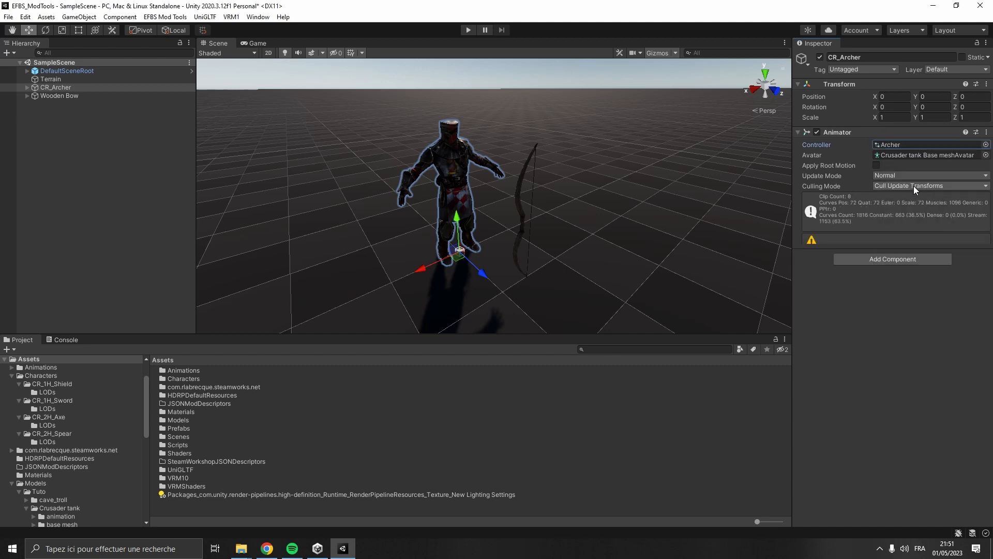
left_click(128, 255)
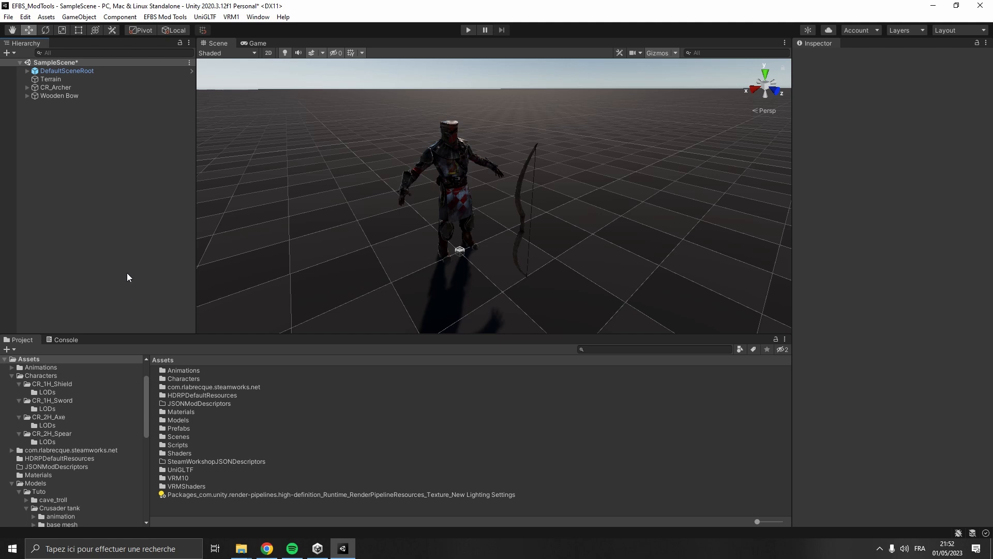
- Find the Crusader_tank_LeftHand bone in the scene and make Wooden Bow its child
left_click(81, 54)
type("hand")
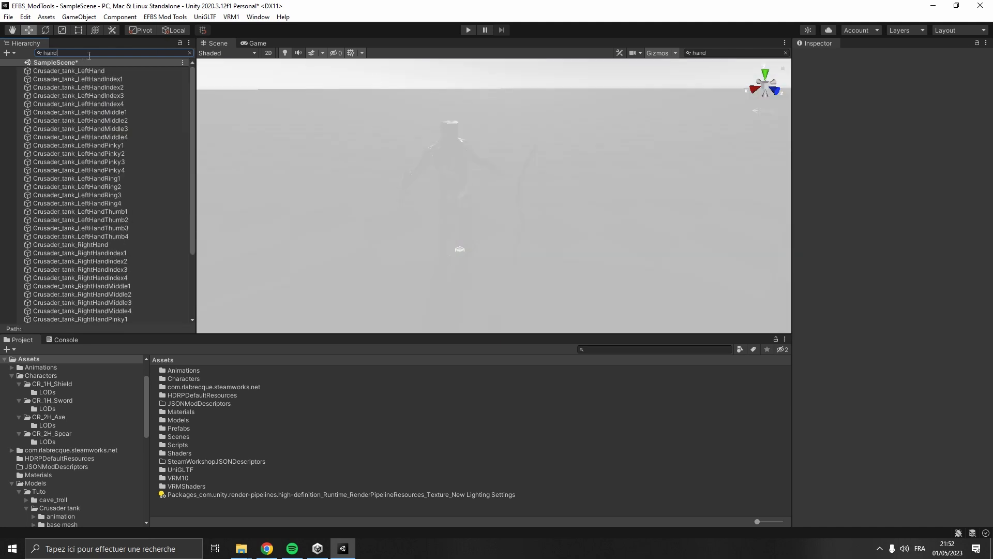
left_click(69, 71)
left_click(189, 53)
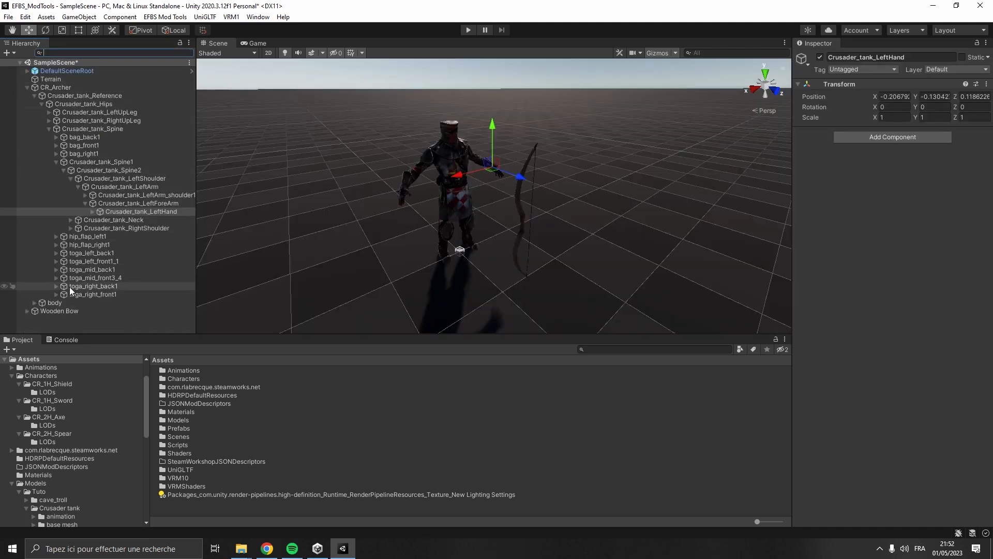
left_click_drag(72, 312, 141, 213)
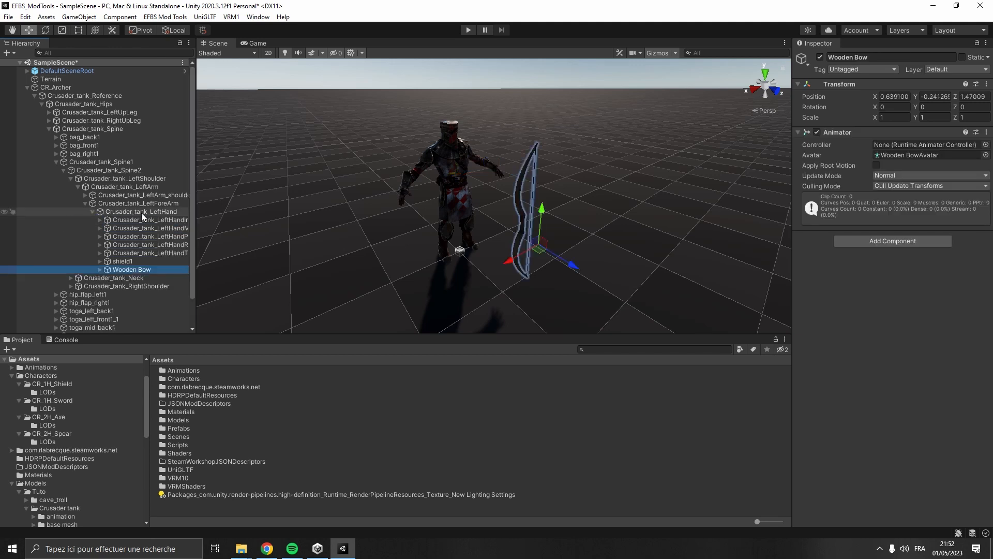
- Set Wooden Bow's position to 0, 0, 0 and collapse the CR_Archer hierarchy
left_click(889, 96)
type("0")
key("Tab")
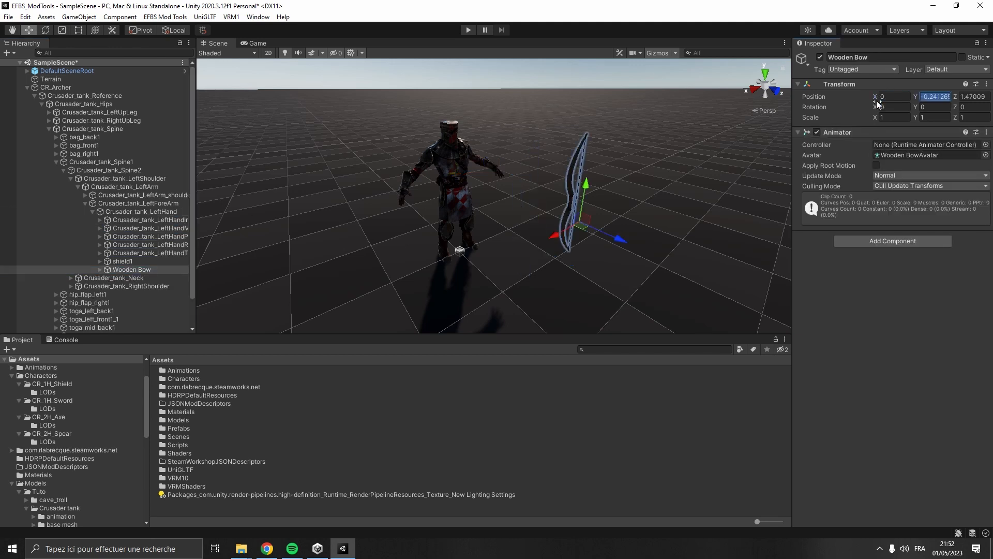
type("0")
key("Tab")
type("0")
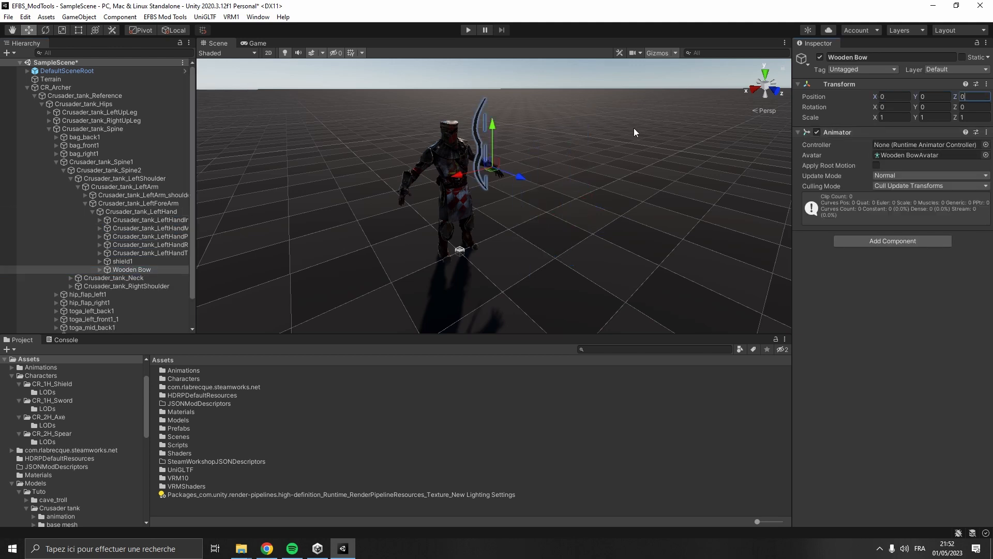
left_click(28, 88)
left_click(52, 114)
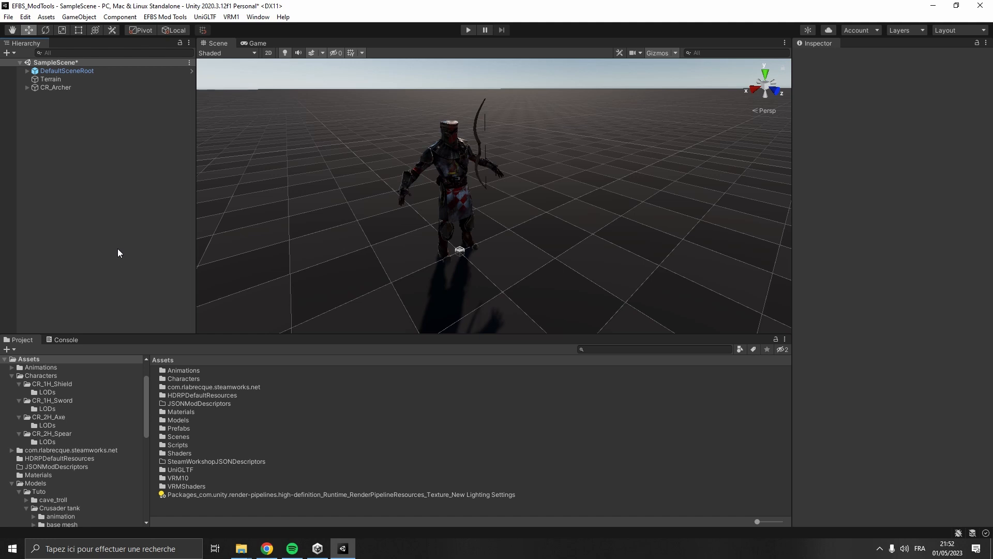
- Add two instances of the Arrow prefab from Prefabs/Projectiles to the scene
double_click(179, 428)
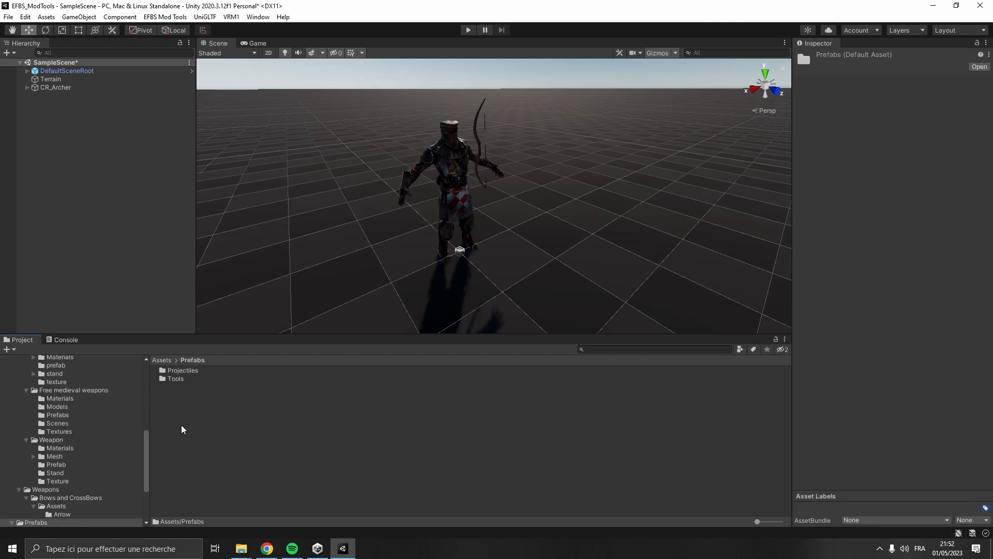
double_click(187, 370)
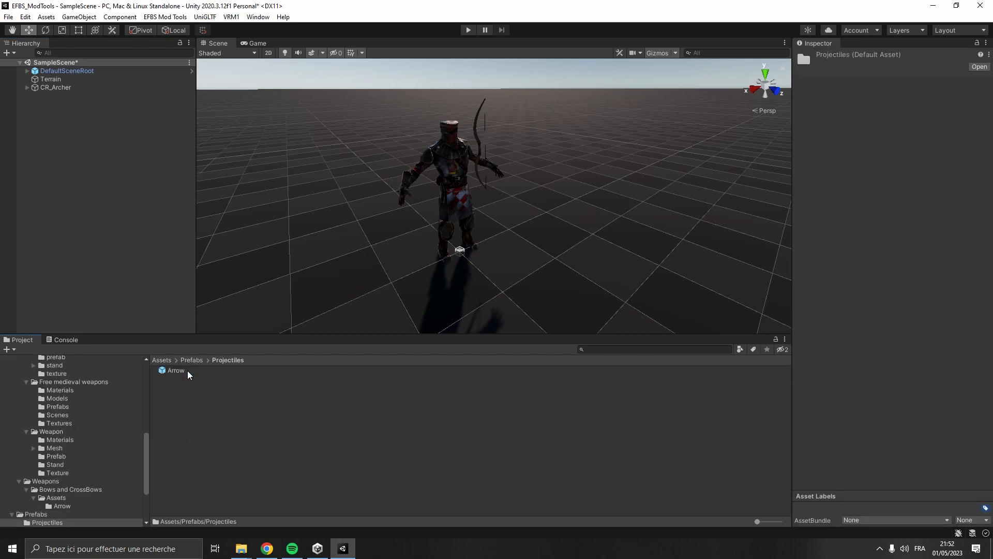
left_click(188, 371)
left_click_drag(187, 371, 125, 200)
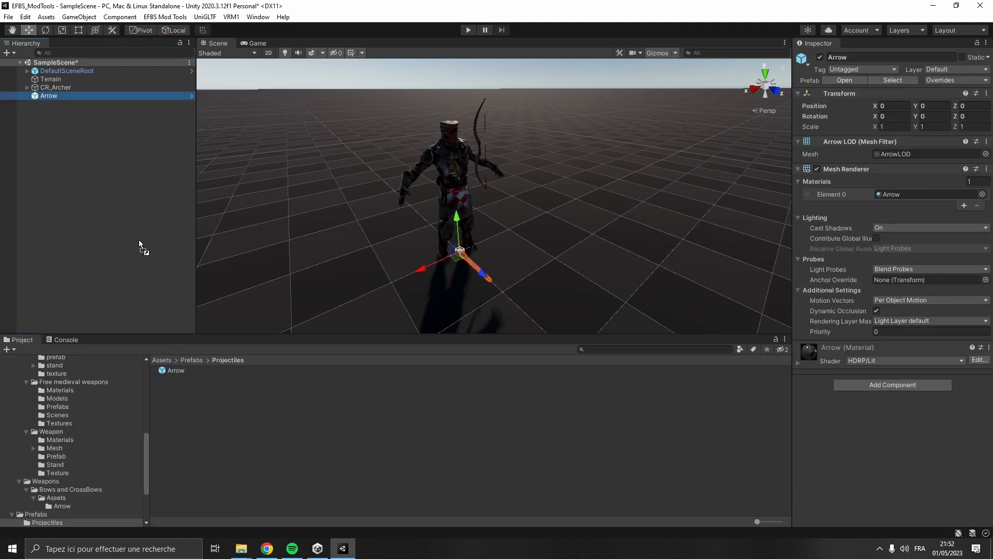
left_click_drag(138, 240, 138, 237)
- Unpack both arrow prefab instances completely
left_click(86, 97)
left_click(79, 103, "shift")
right_click(78, 101)
mouse_move(135, 220)
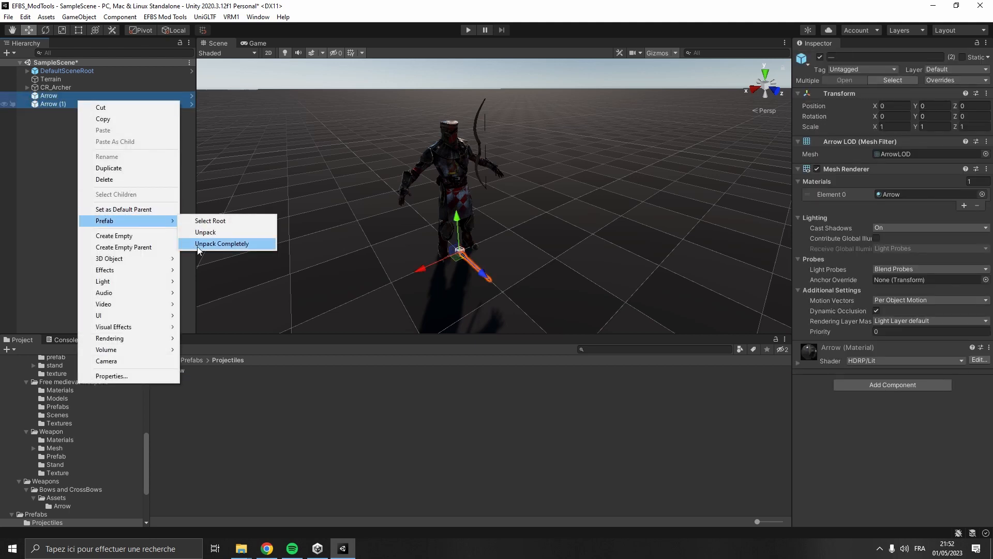
left_click(198, 246)
- Rename the first arrow as ArrowMain and the second as ArrowReload
left_click(60, 97)
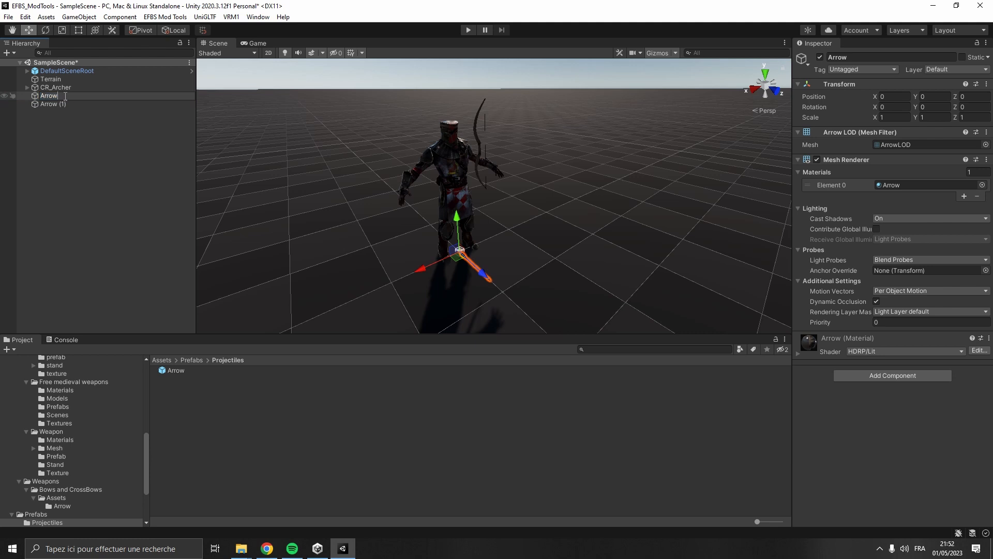
type("Main")
key("Return")
left_click(67, 103)
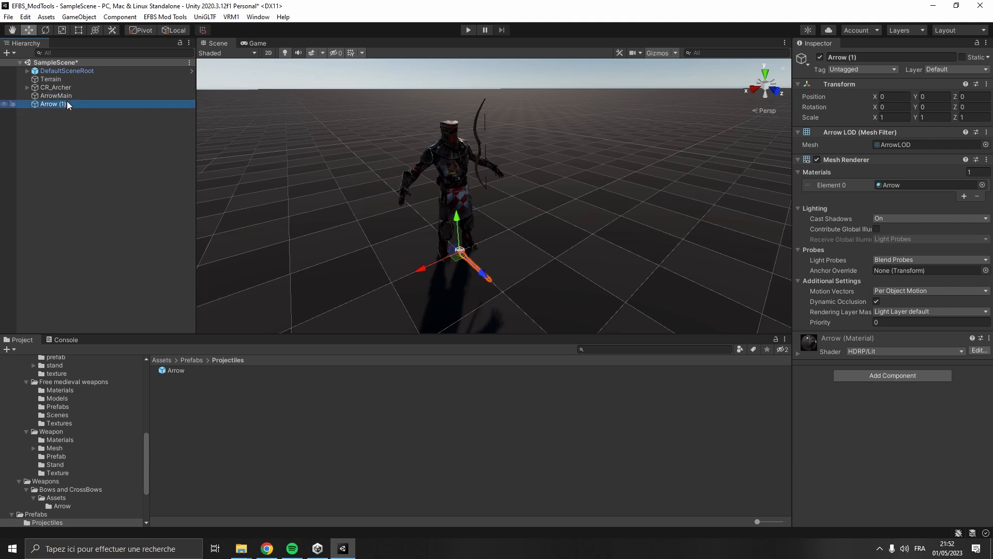
left_click(69, 102)
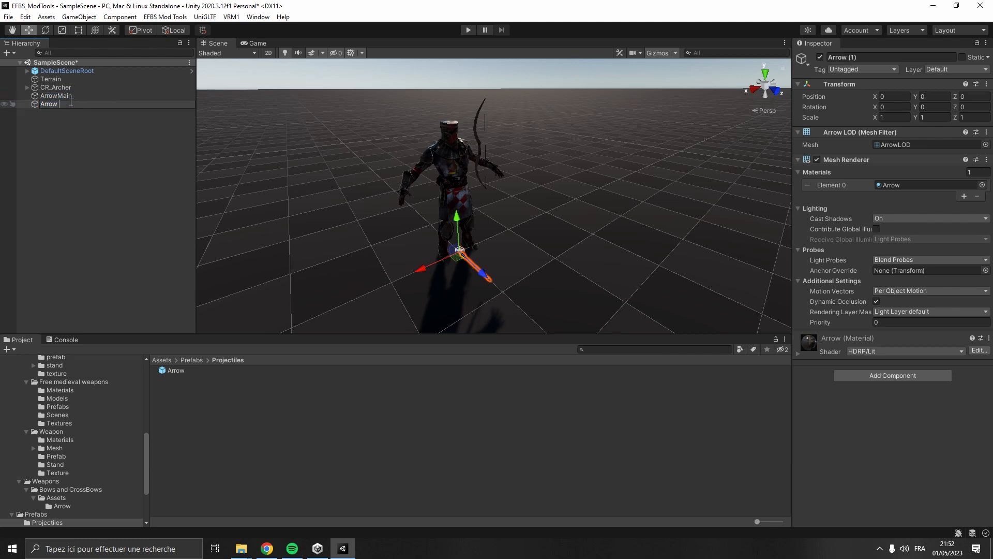
type("Reload")
key("Return")
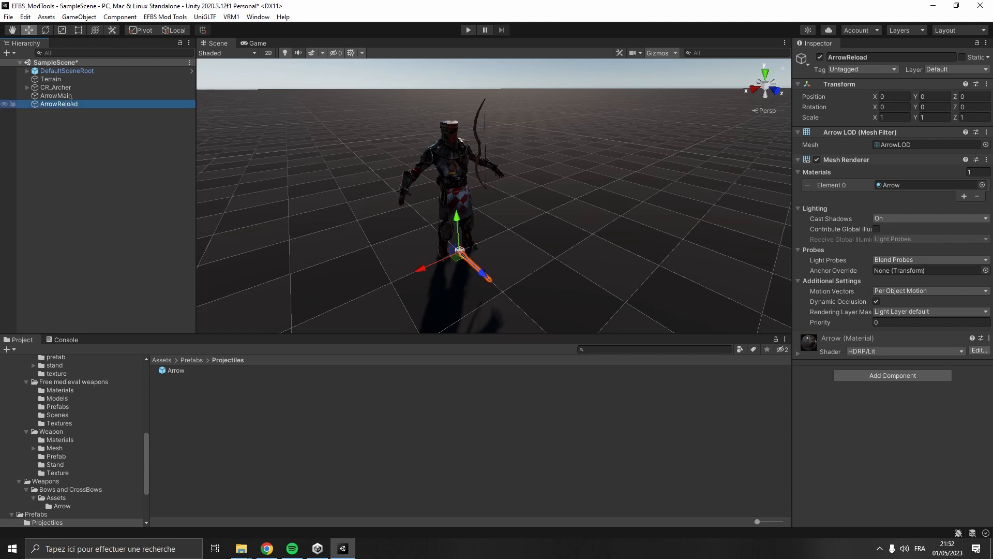
left_click(85, 129)
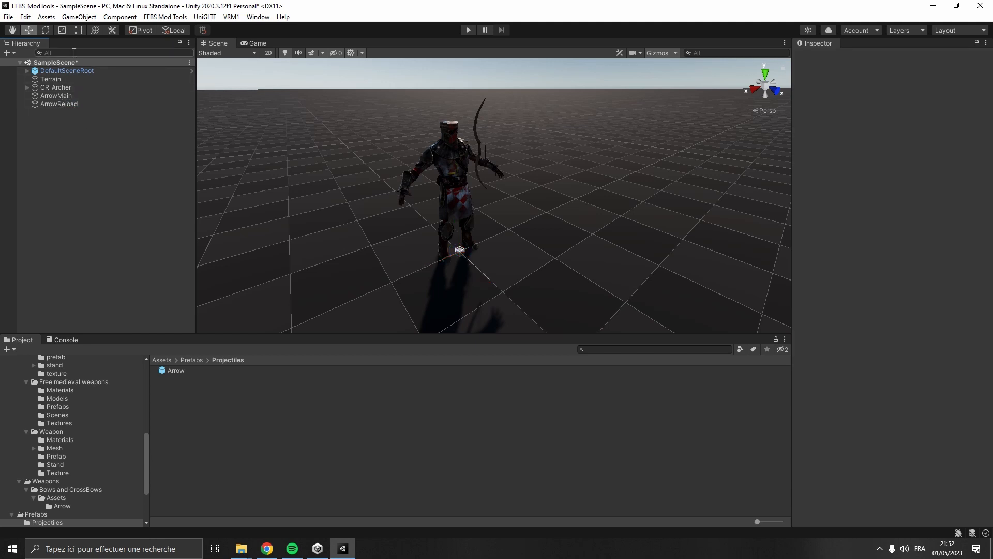
- Search the scene for "string" and select the bow's WB.string bone in the full hierarchy
type("string")
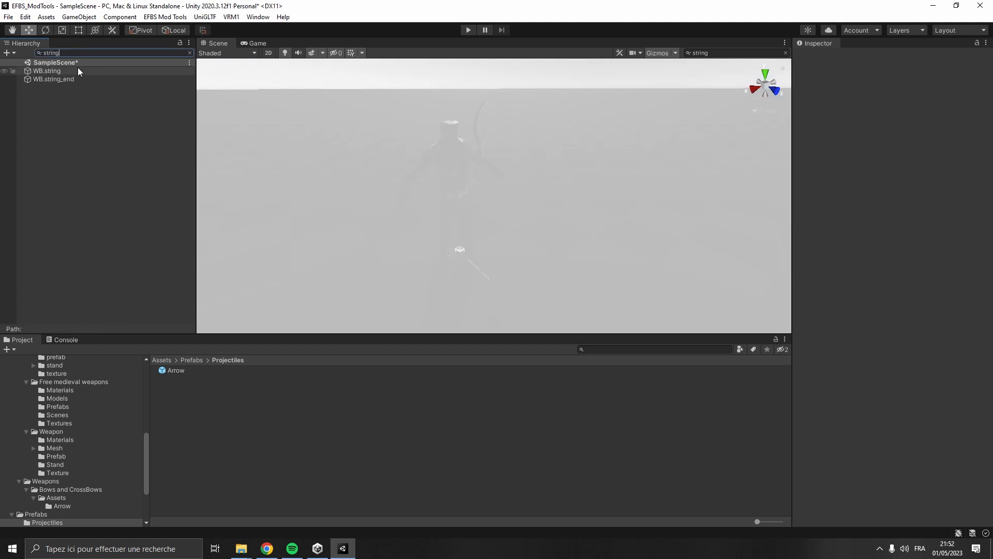
left_click(79, 72)
left_click(190, 53)
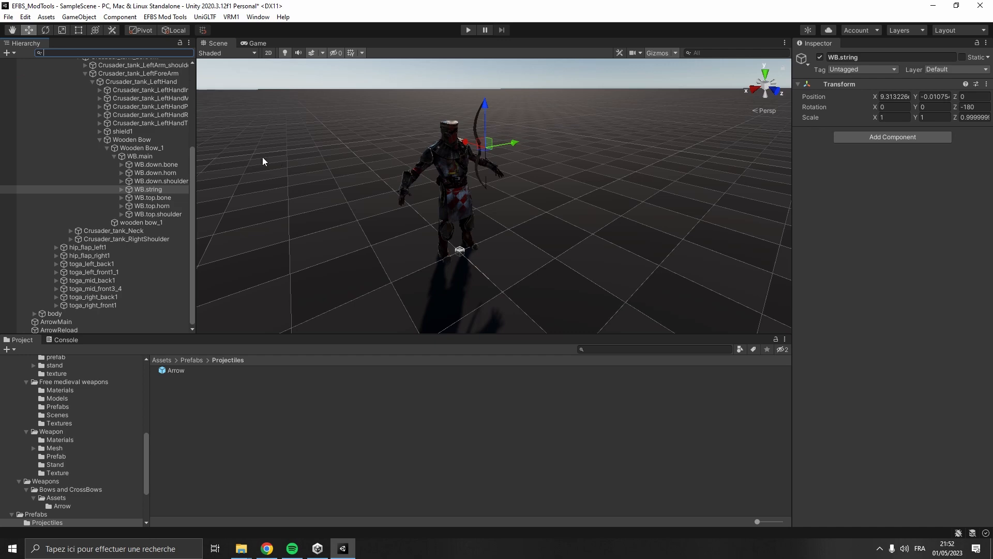
- Try pulling the WB.string bone away from the bow along its Y axis, and undo the move
right_click_drag(371, 170, 323, 115)
key("w")
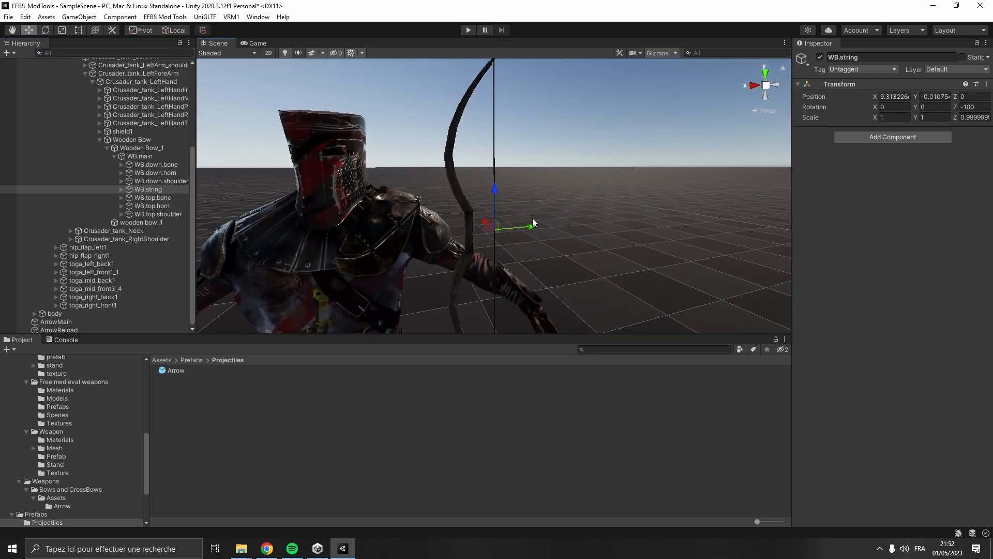
left_click_drag(532, 218, 602, 226)
key("ctrl+z")
key("s")
right_click_drag(600, 199, 594, 249)
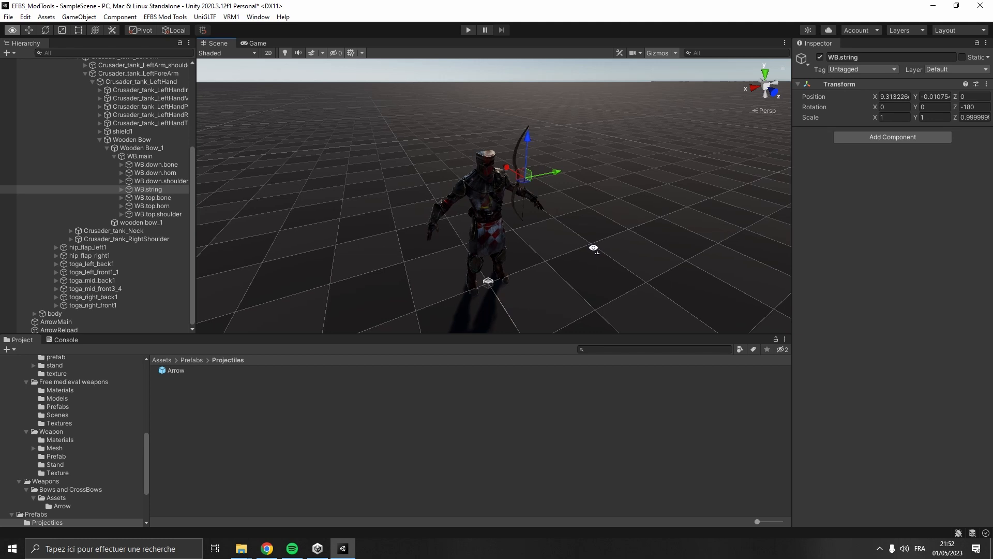
- Add an empty child object named ArrowSlot under the WB.string bone
right_click(143, 190)
left_click(179, 311)
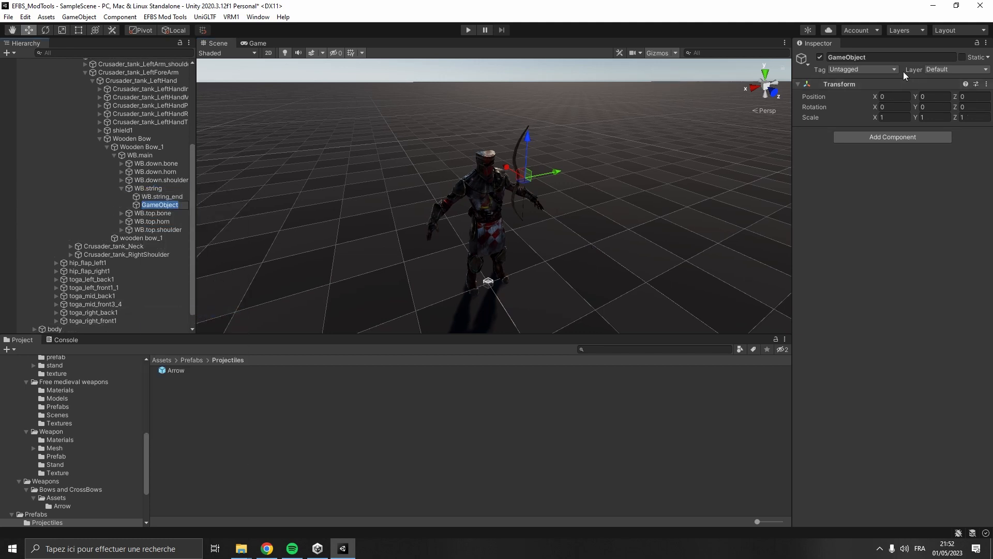
left_click(878, 57)
type("Arrow")
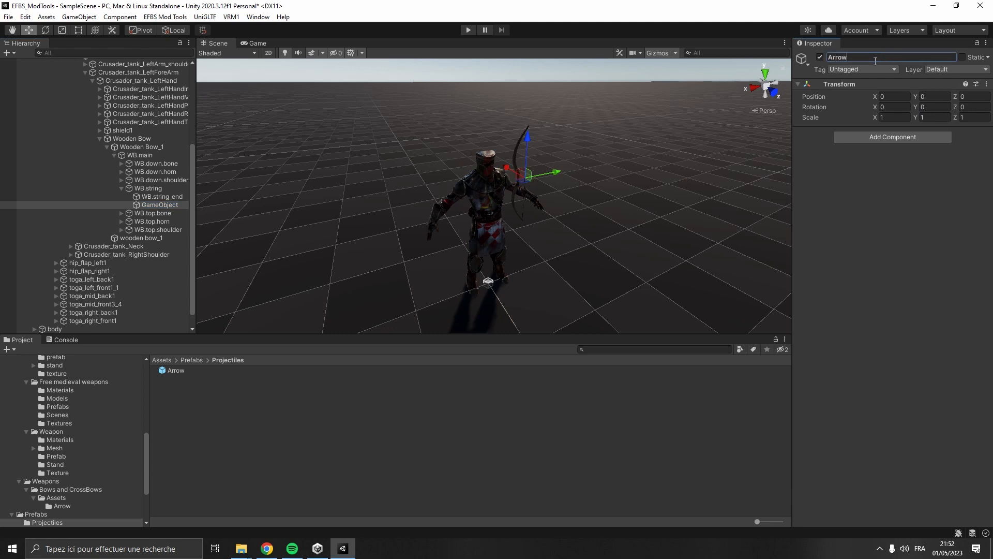
type("Slot")
- Make ArrowMain a child of ArrowSlot and select ArrowSlot
scroll(120, 206, "down", 1)
left_click_drag(85, 317, 165, 189)
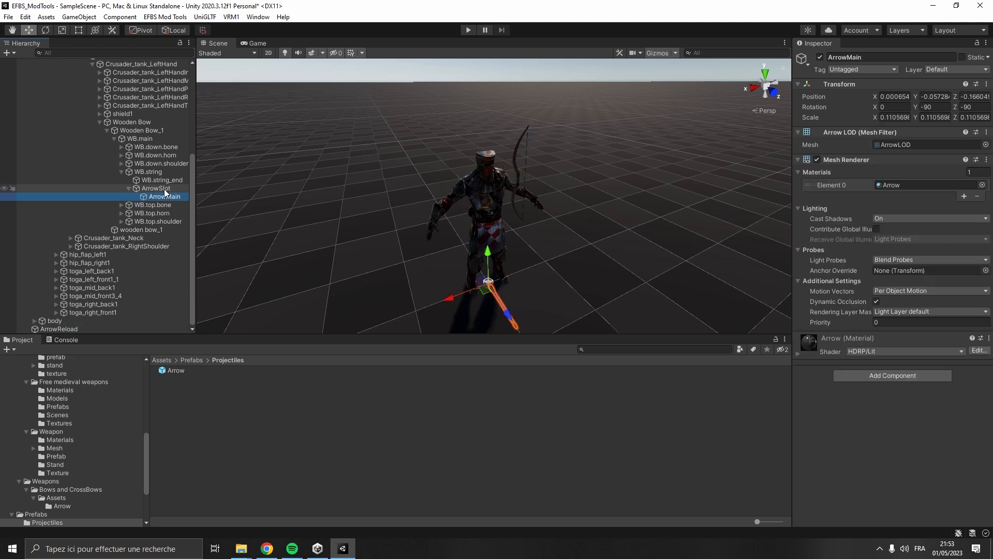
left_click(163, 188)
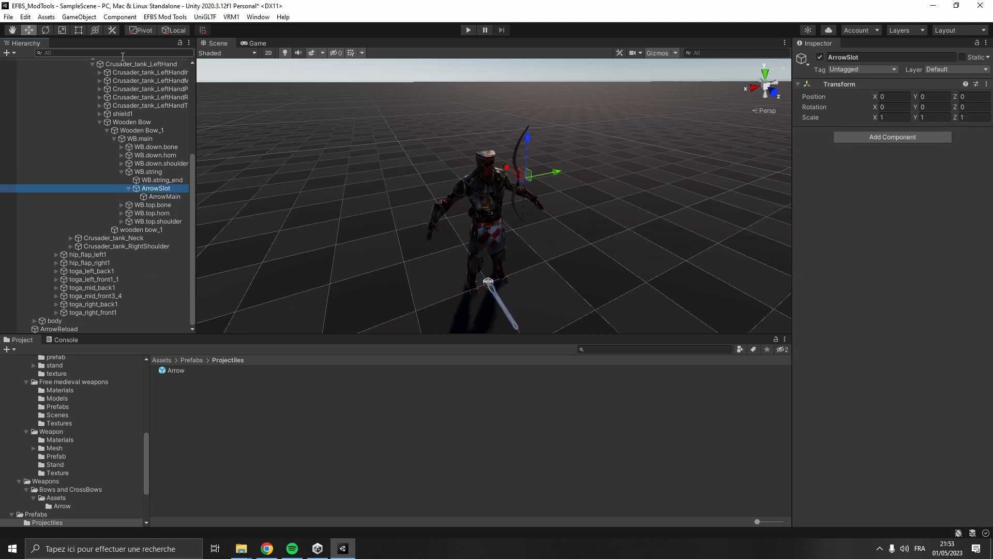
- Add an empty child object named ArrowReloadSlot under the Crusader_tank_RightHand bone
scroll(124, 195, "up", 6)
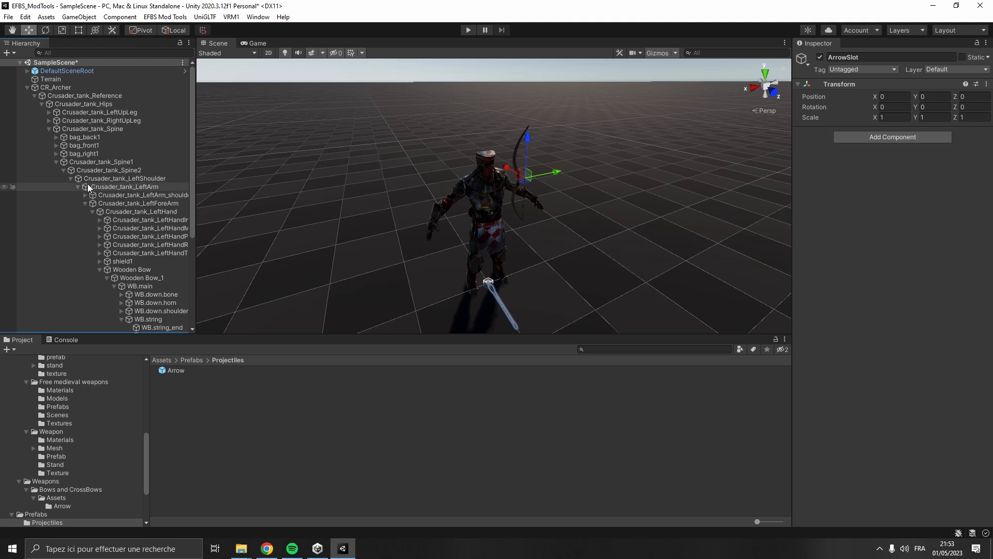
scroll(88, 185, "down", 4)
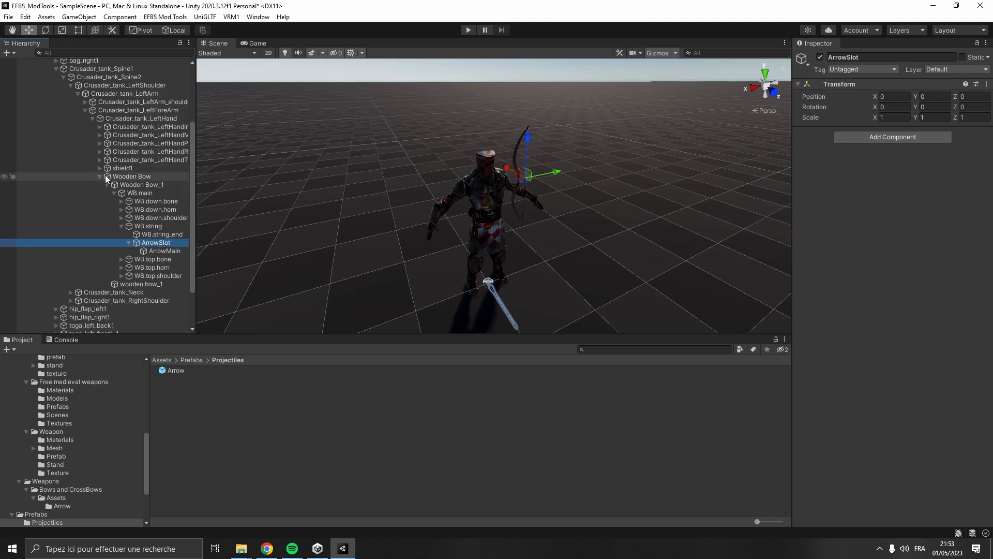
left_click(85, 110)
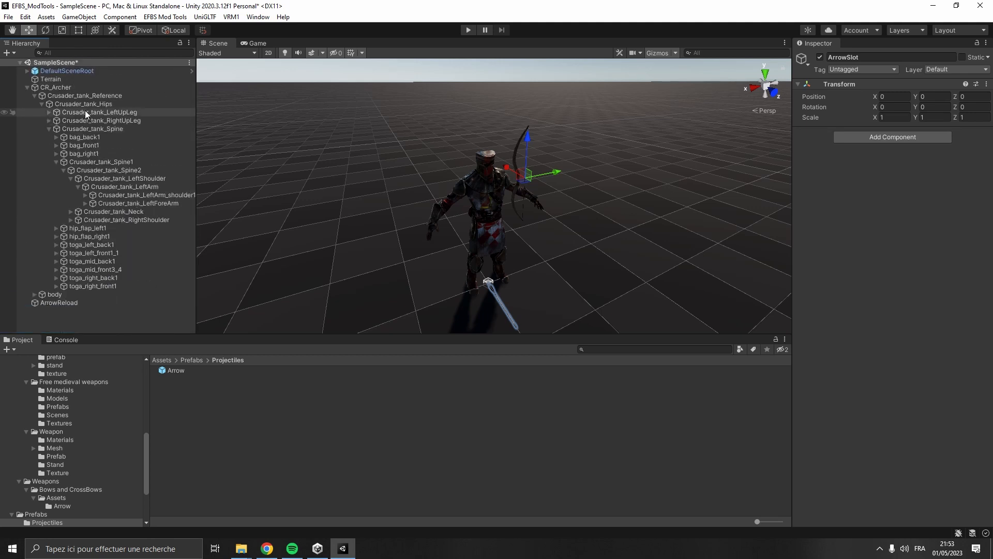
left_click(72, 220)
left_click(78, 229)
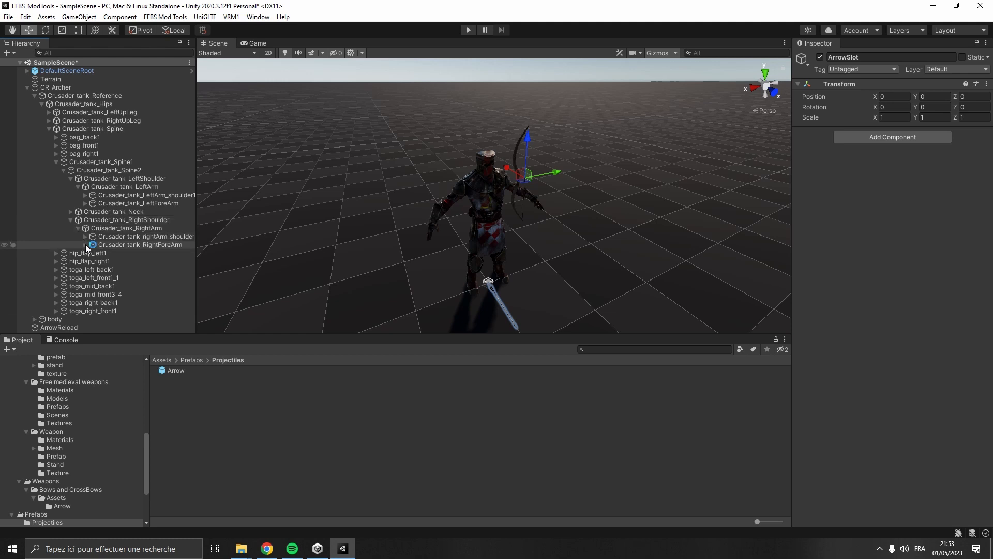
left_click(85, 244)
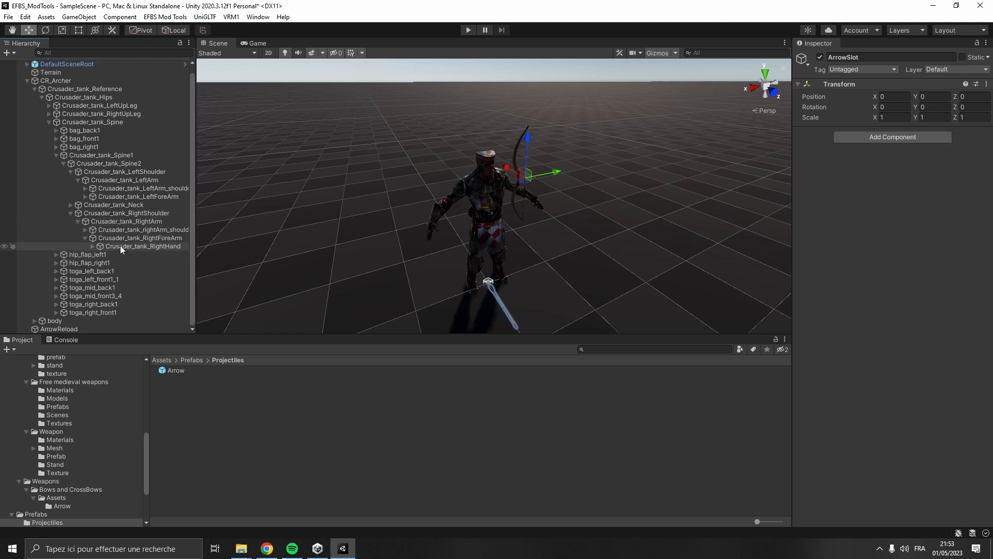
right_click(120, 245)
left_click(182, 368)
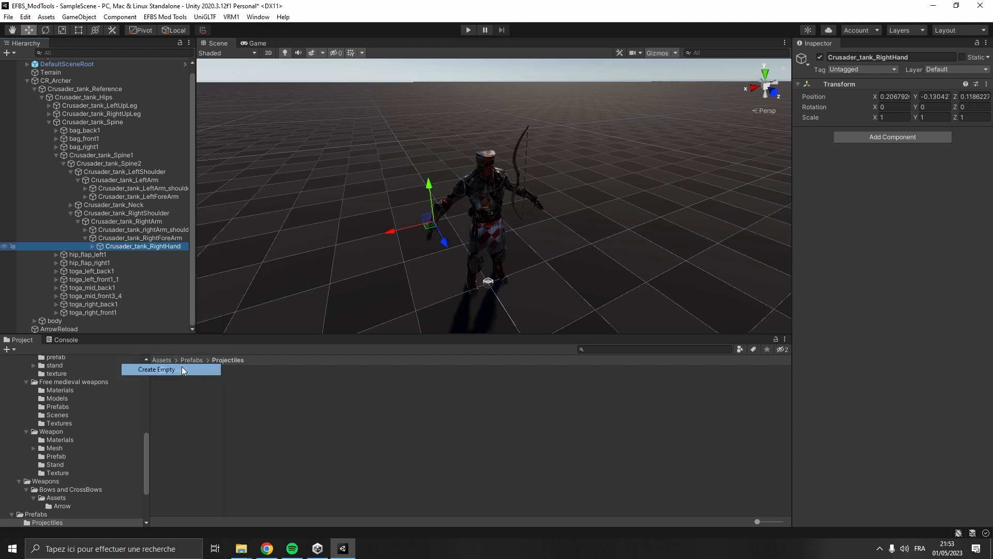
left_click(869, 58)
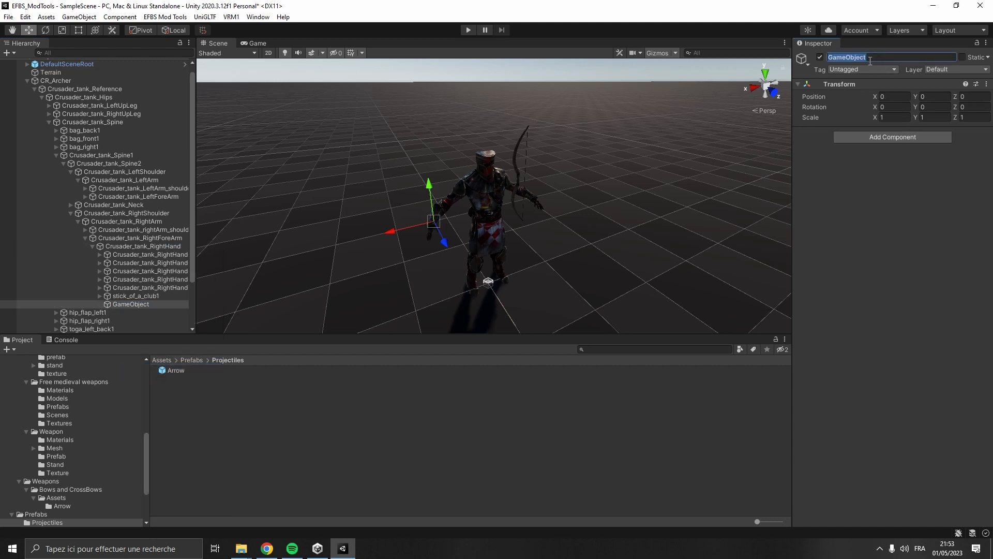
type("ArrowReloadSlot")
- Make ArrowReload a child of ArrowReloadSlot and set its position to 0, 0, 0
scroll(132, 184, "down", 3)
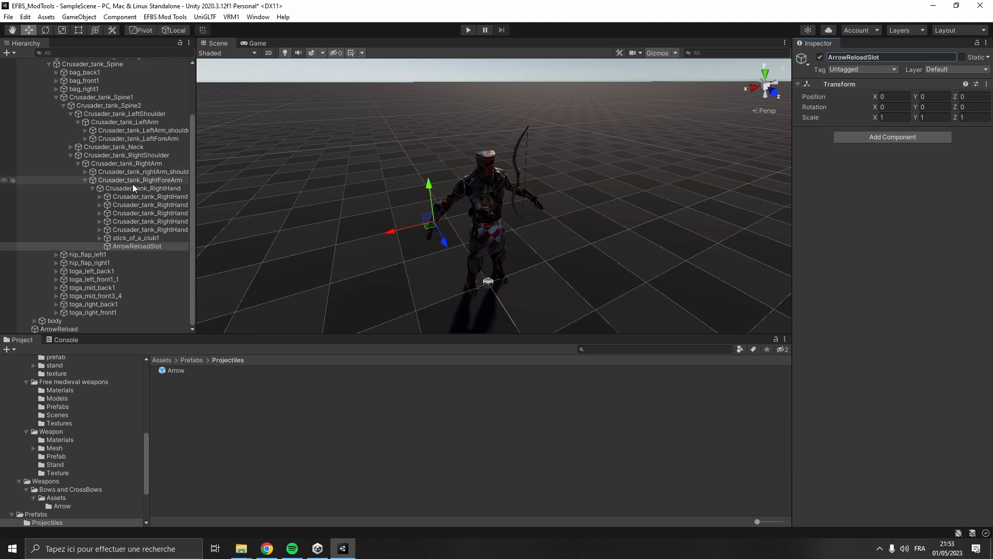
left_click_drag(97, 329, 142, 246)
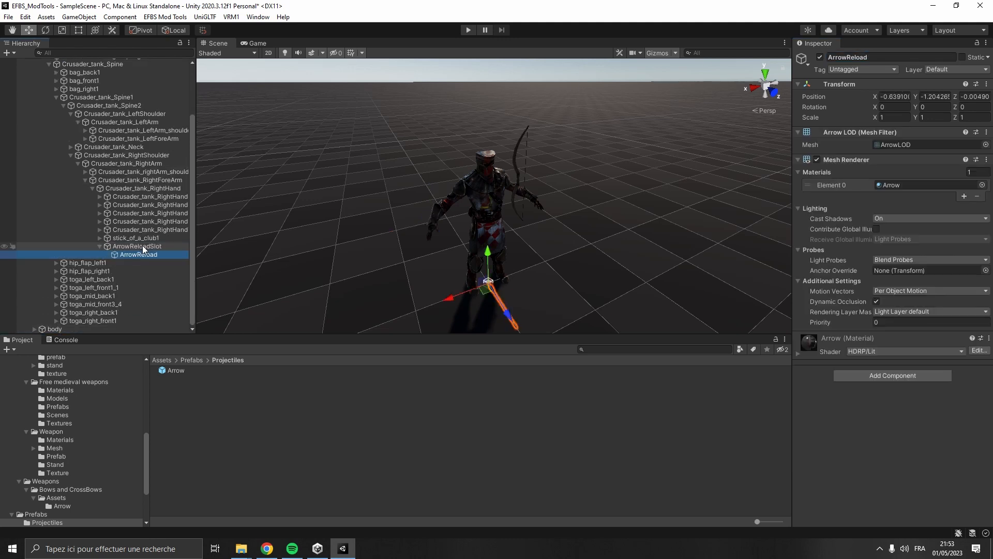
left_click(900, 97)
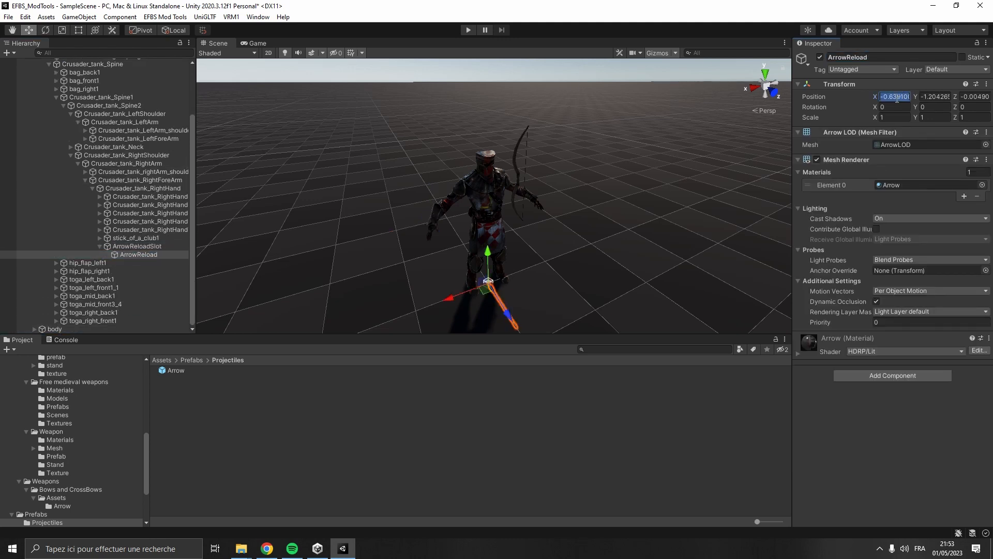
type("0")
key("Tab")
type("0")
key("Tab")
type("0")
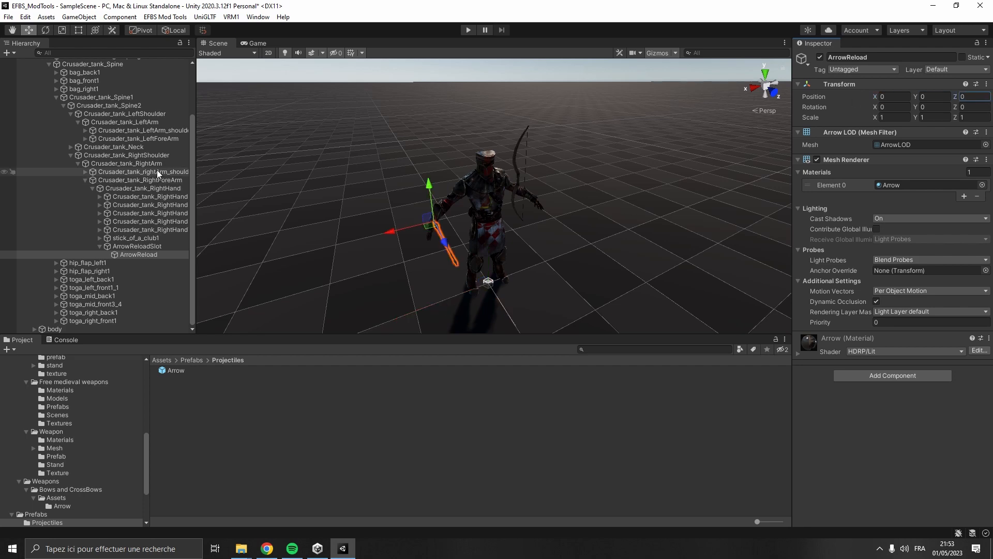
- Search the scene for "arrow", set ArrowMain's position to 0, 0, 0 and clear the search
left_click_drag(231, 191, 355, 226, "alt")
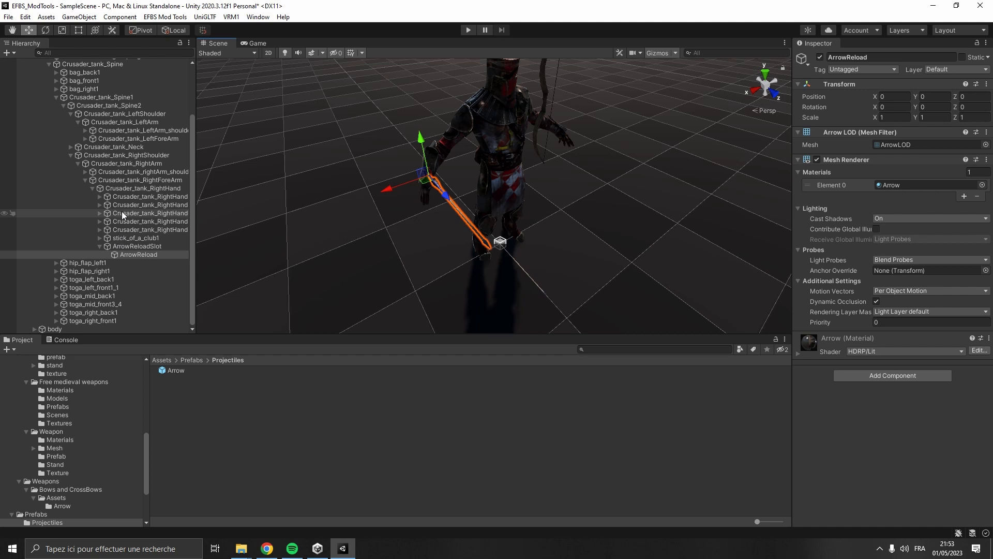
left_click(105, 54)
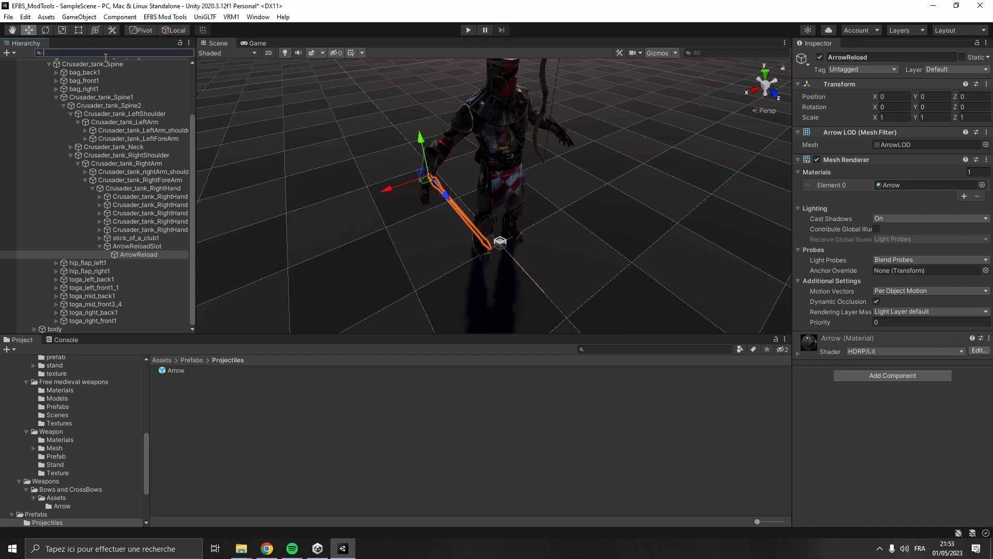
type("arrow")
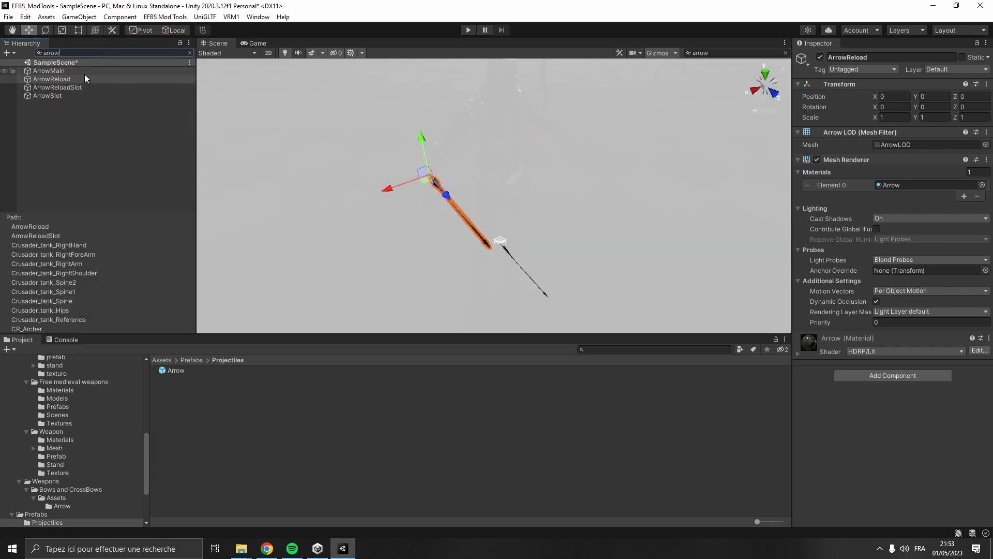
left_click(85, 71)
left_click(892, 97)
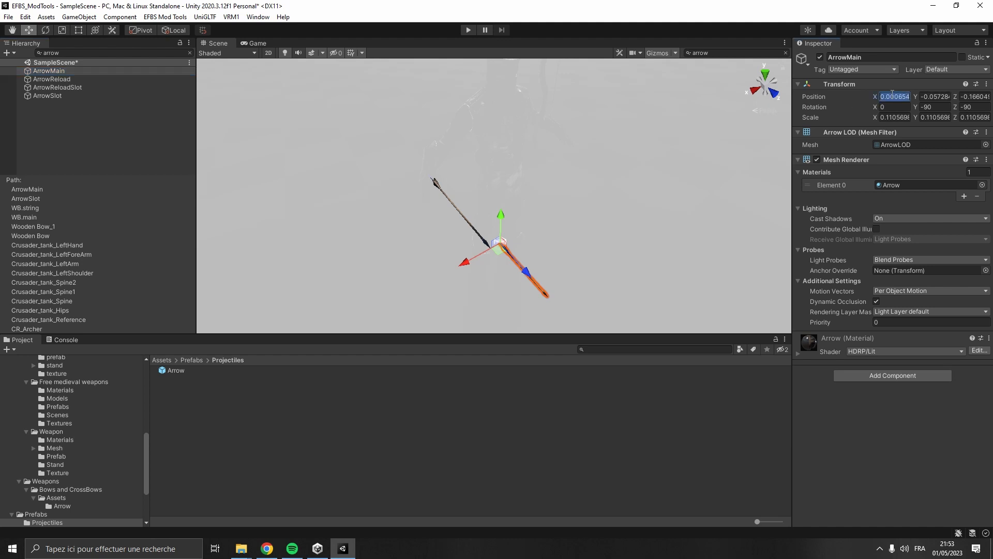
type("0")
key("Tab")
type("0")
key("Tab")
type("0")
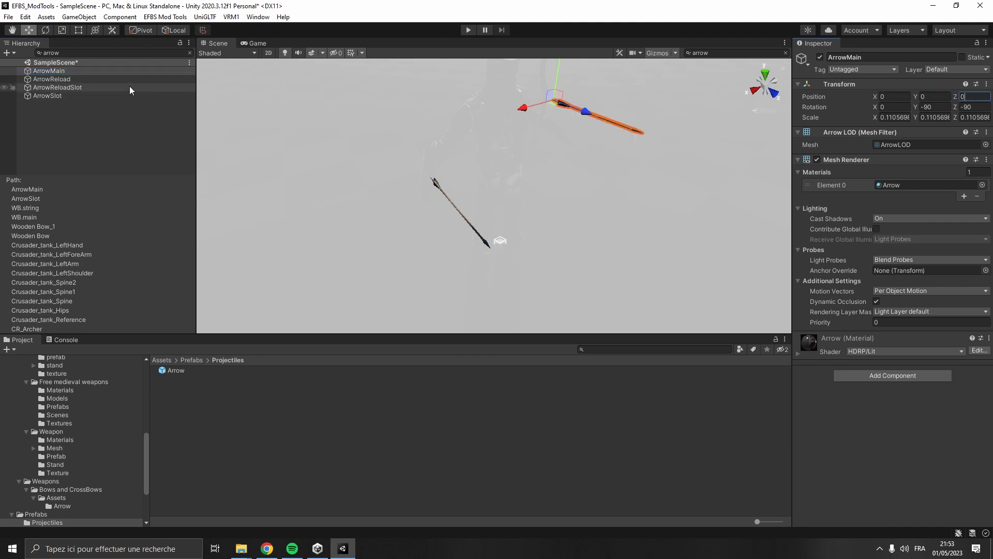
left_click(189, 53)
- Open the Animation window for CR_Archer and preview the 06_AimLoop clip at frame 0
scroll(137, 128, "up", 5)
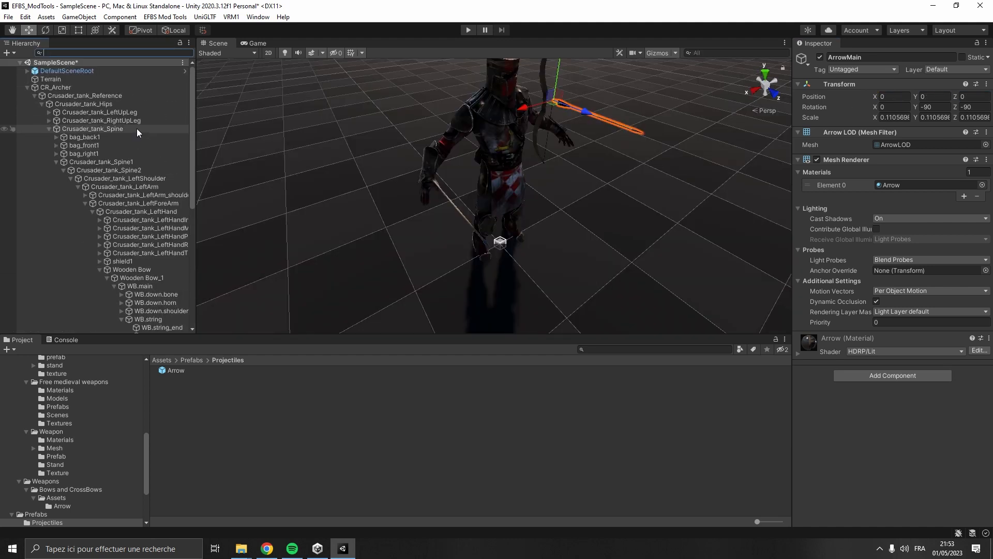
left_click(70, 87)
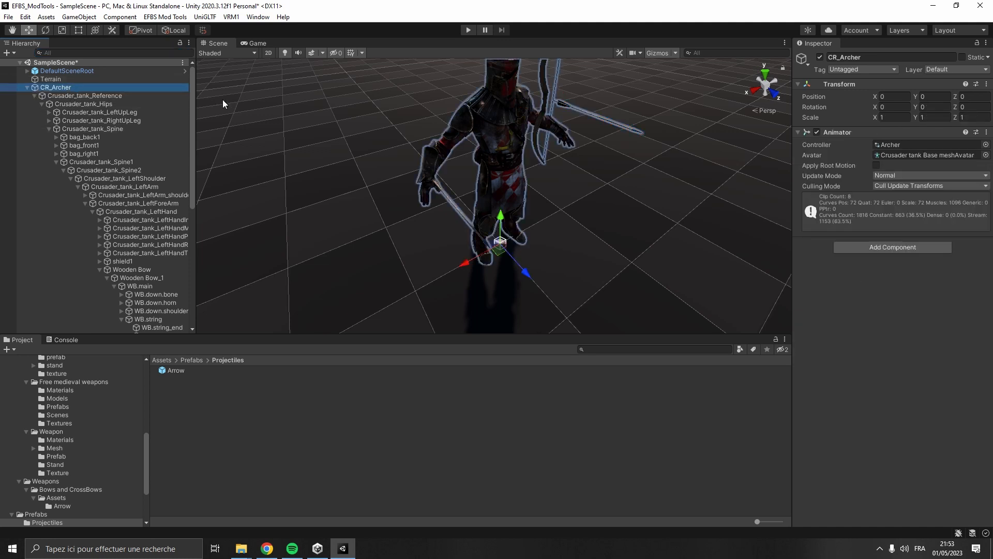
key("s")
right_click_drag(279, 126, 311, 87)
left_click(258, 17)
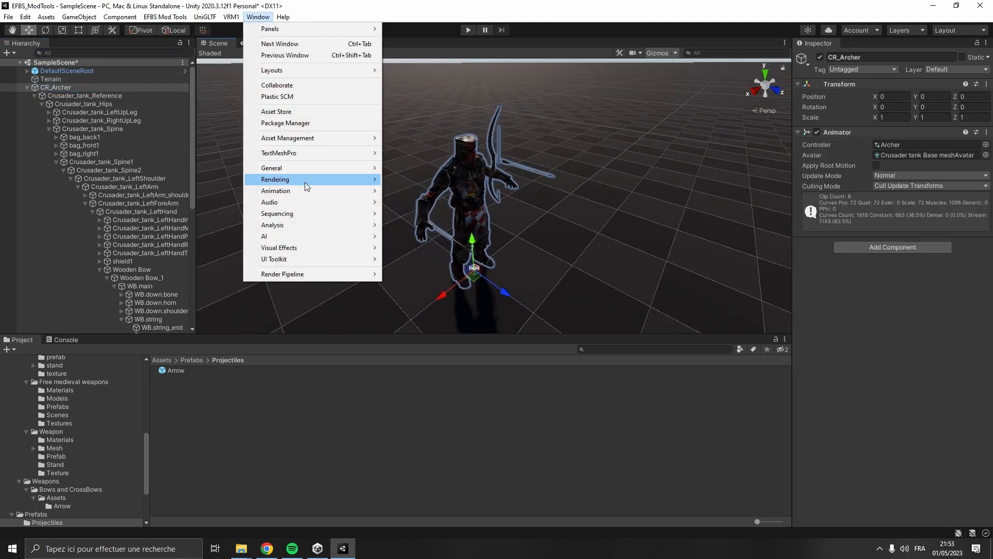
mouse_move(311, 190)
left_click(403, 191)
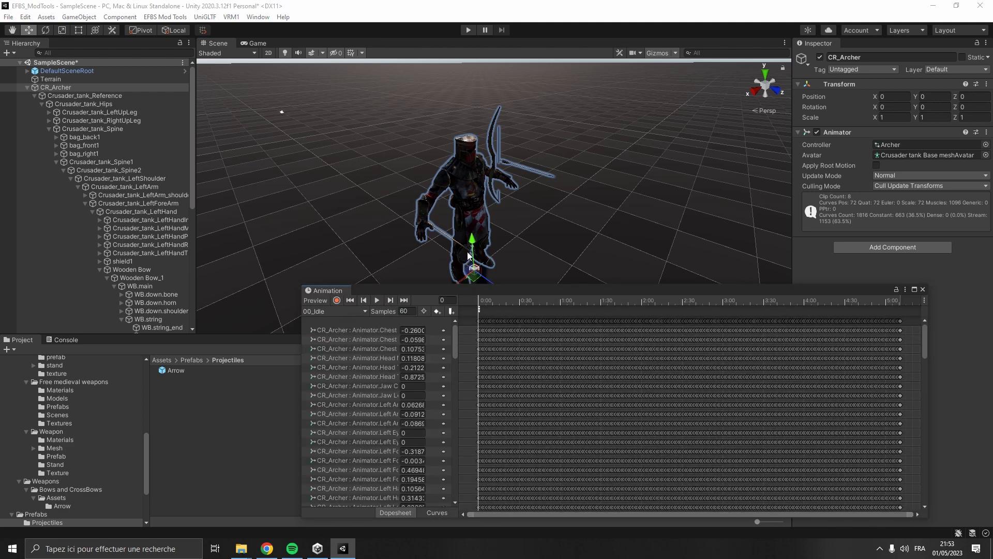
left_click(361, 311)
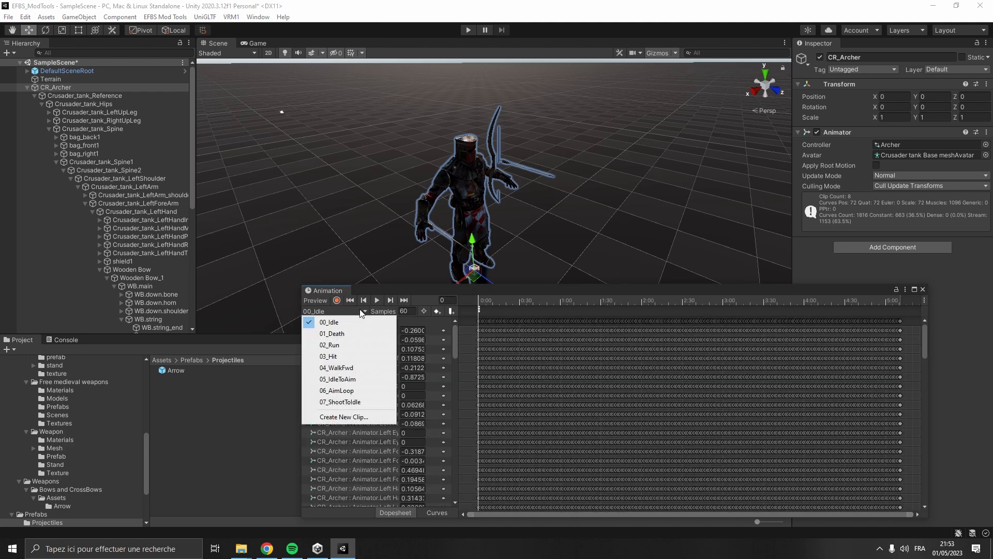
left_click(341, 391)
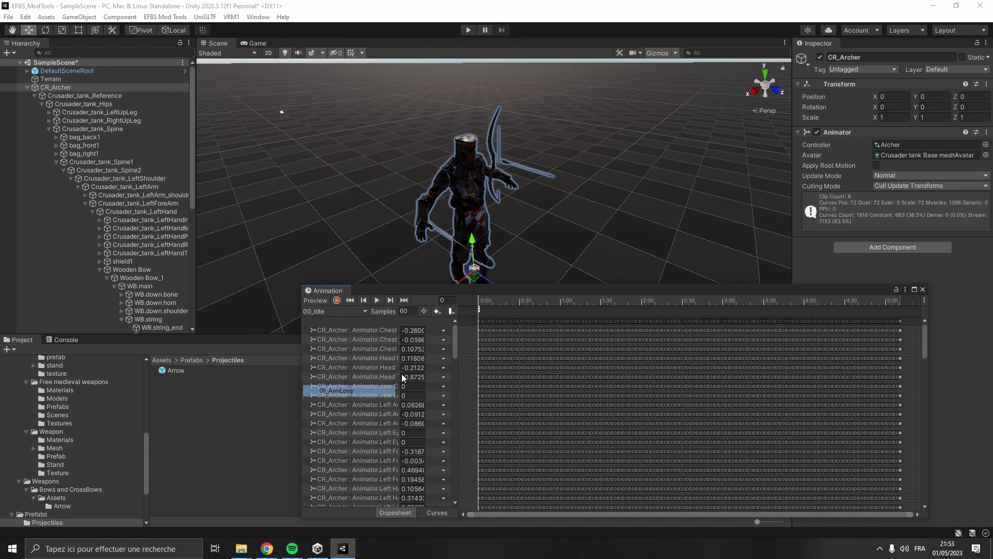
left_click(508, 303)
left_click_drag(488, 303, 478, 303)
- Rotate the Wooden Bow to about -69, -130, -59 and move it to about 0.195, 0.008, -0.202 near the left hand
right_click_drag(394, 202, 483, 212)
key("e")
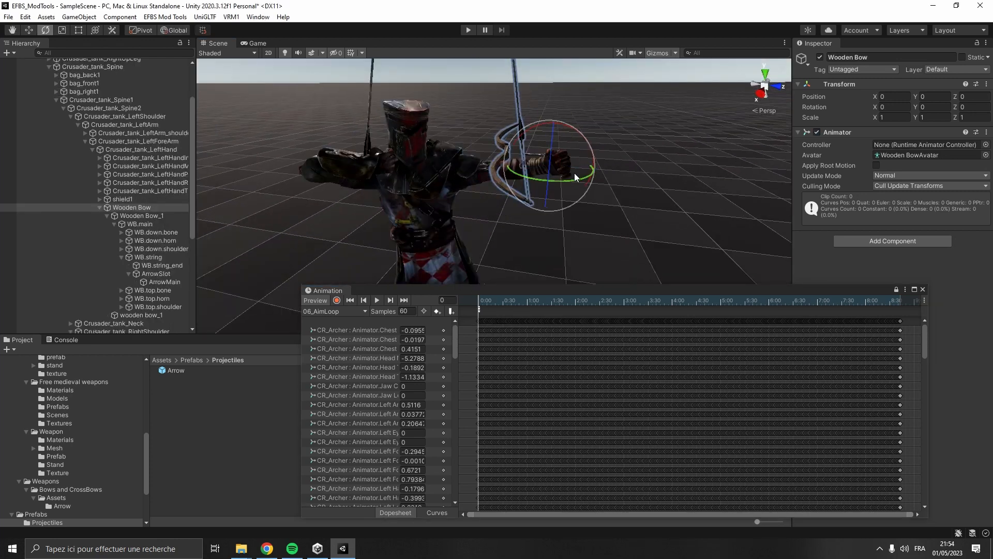
left_click_drag(574, 173, 572, 89)
left_click_drag(570, 126, 227, 181)
left_click_drag(490, 170, 508, 194)
key("w")
left_click_drag(472, 230, 451, 208)
key("e")
left_click_drag(508, 201, 506, 203)
left_click_drag(595, 150, 429, 258, "alt")
middle_click_drag(539, 230, 532, 199)
scroll(533, 200, "up", 3)
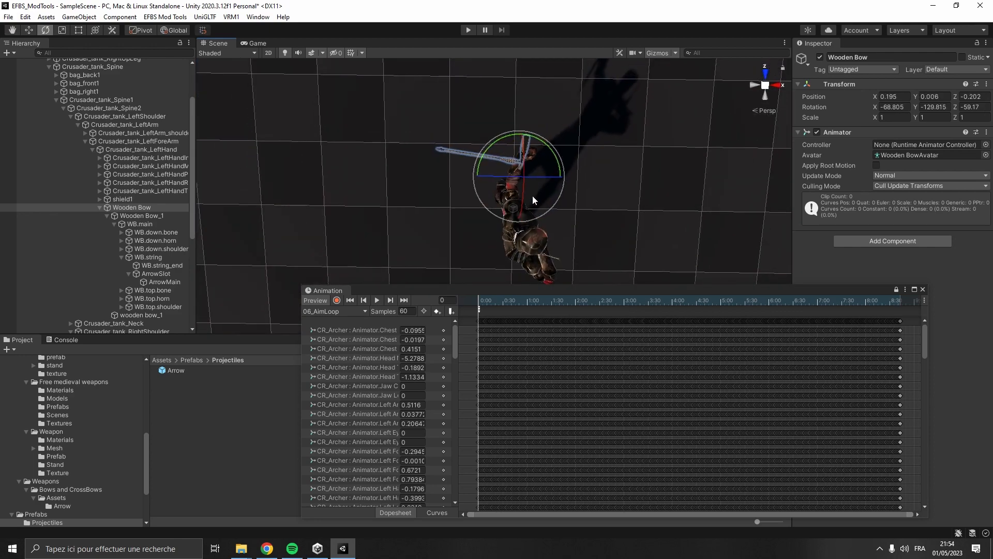
- Refine the Wooden Bow's rotation to about -75.5, -123.1, -65.8 and its position to about 0.235, -0.083, -0.188
left_click_drag(497, 143, 492, 152)
left_click_drag(522, 227, 600, 124, "alt")
key("f")
key("w")
left_click_drag(507, 162, 600, 111, "alt")
key("e")
scroll(452, 188, "down", 3)
mouse_move(434, 186)
left_mouse_down("alt")
mouse_move(451, 191)
mouse_move(440, 185)
left_mouse_up("alt")
left_click_drag(486, 219, 492, 218)
key("w")
left_click_drag(426, 195, 488, 200, "alt")
scroll(498, 203, "up", 3)
left_click_drag(559, 176, 410, 208, "alt")
right_click_drag(410, 208, 435, 173)
left_click_drag(558, 266, 571, 271)
right_click_drag(455, 207, 579, 194)
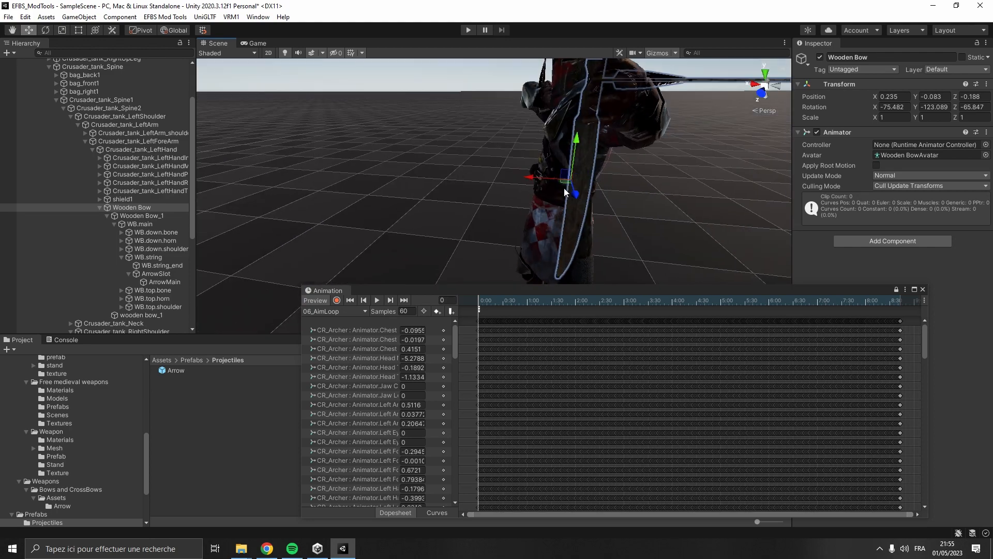
- Nudge the Wooden Bow slightly so its grip sits inside the archer's left hand
left_click_drag(527, 181, 543, 183)
right_click_drag(544, 184, 621, 171)
left_click_drag(510, 196, 511, 205)
right_click_drag(517, 205, 647, 164)
left_click(623, 144)
left_click(647, 164)
- Rotate ArrowSlot under the bow's string bone to align the main arrow with the archer's aiming direction
scroll(171, 259, "down", 2)
left_click(169, 258)
right_click_drag(429, 202, 456, 168)
key("e")
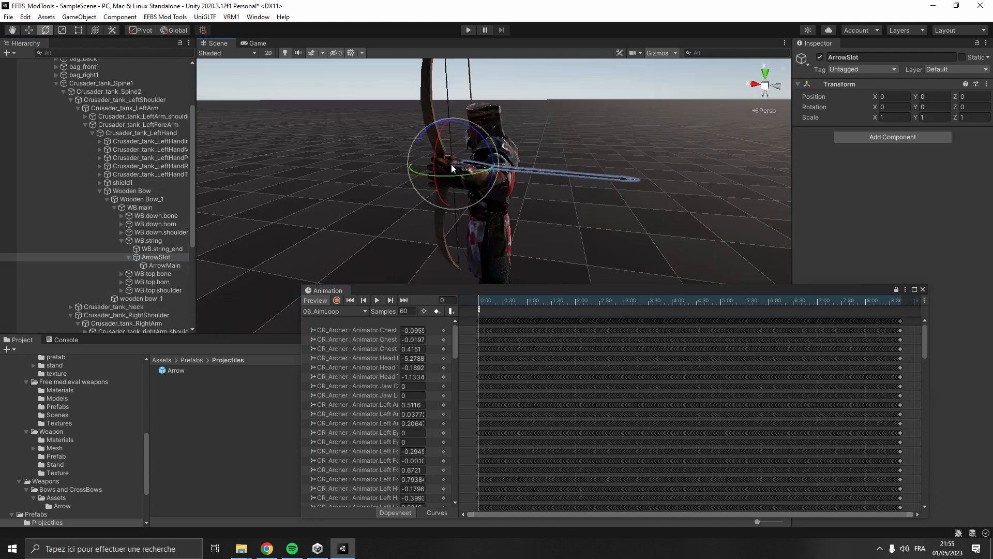
left_click_drag(467, 174, 382, 183)
right_click_drag(408, 197, 590, 194)
left_click_drag(526, 160, 522, 164)
right_click_drag(522, 164, 426, 154)
key("w")
- Rotate ArrowReloadSlot to about 24, 67, 11 and move it to about 0.051, -0.051, 0.077 in the right hand
scroll(164, 229, "down", 6)
left_click(148, 246)
key("w")
right_click_drag(310, 206, 322, 196)
key("e")
left_click_drag(444, 184, 503, 271)
key("w")
right_click_drag(458, 234, 457, 241)
left_click_drag(469, 206, 499, 209)
left_click_drag(461, 166, 462, 136)
left_click_drag(502, 175, 499, 175)
right_click_drag(498, 177, 621, 184)
left_click_drag(580, 177, 568, 175)
right_click_drag(568, 175, 378, 180)
- Fine-tune ArrowReloadSlot's orientation so the reload arrow lines up from the right hand to the bow grip
key("e")
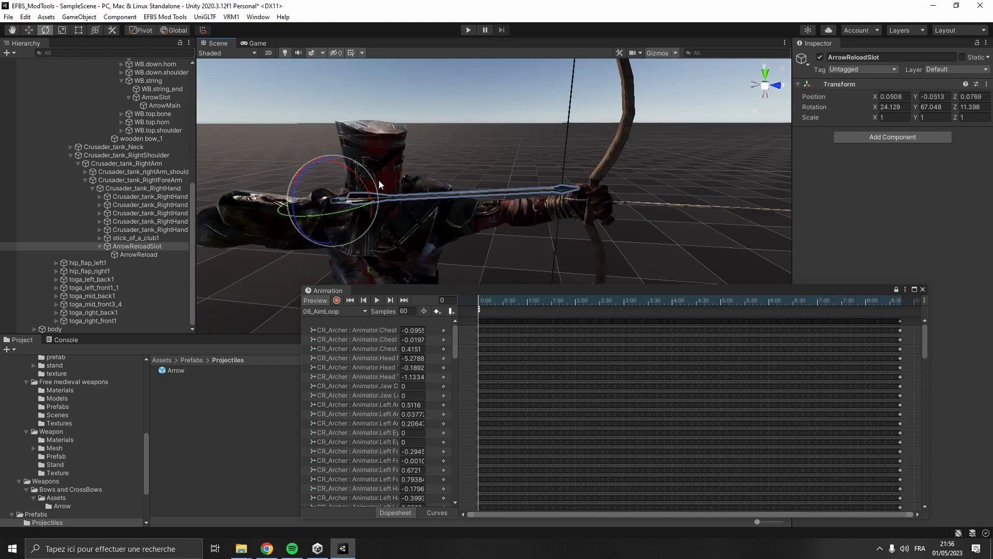
left_click_drag(369, 178, 376, 187)
right_click_drag(383, 189, 357, 235)
left_click_drag(455, 157, 460, 161)
right_click_drag(460, 161, 409, 169)
left_click(330, 157)
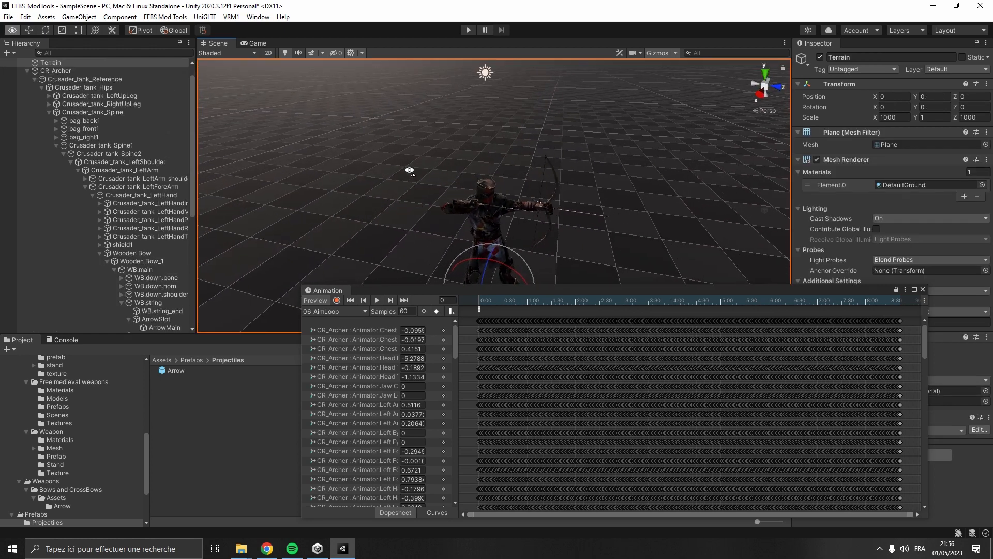
- Close the Animation window and collapse the CR_Archer hierarchy
scroll(110, 150, "up", 2)
left_click(84, 95)
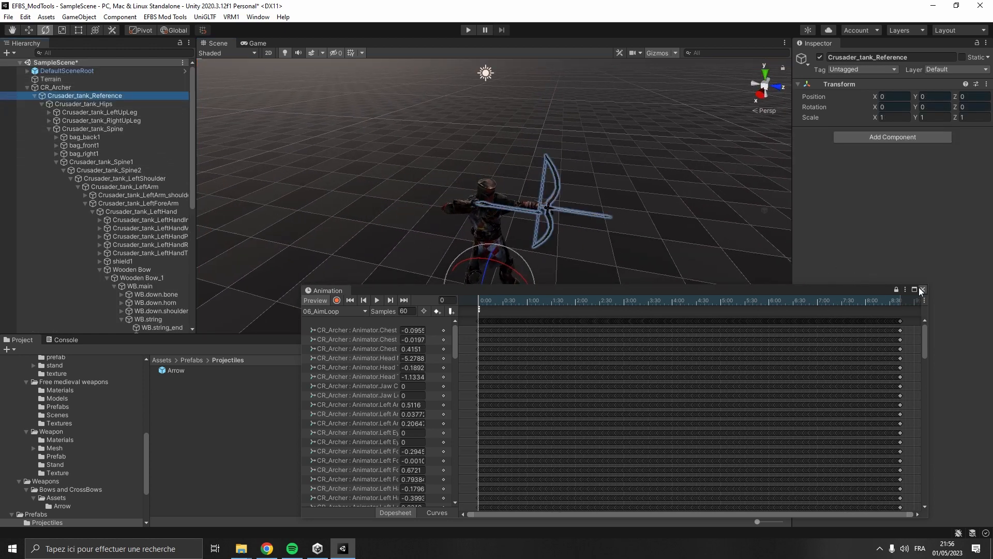
left_click(920, 289)
left_click(31, 87)
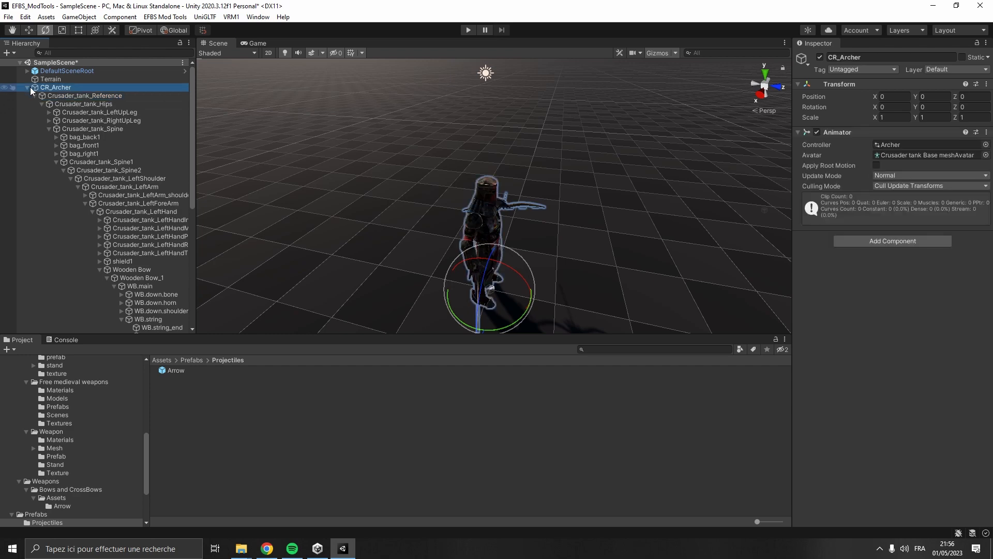
left_click(28, 88)
left_click(39, 110)
- Create a folder named CR_ARcher in Assets/Characters
right_click_drag(491, 211, 289, 184)
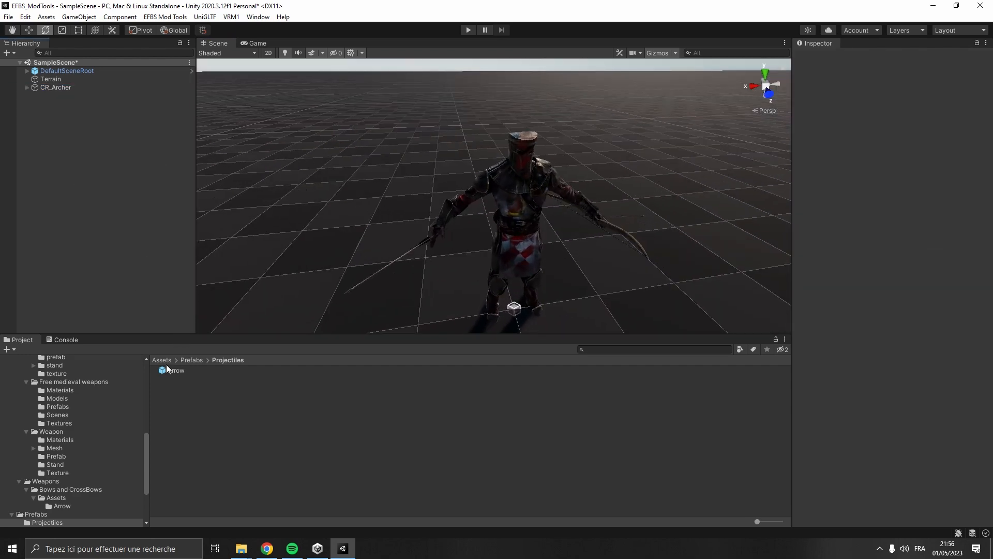
left_click(161, 360)
double_click(188, 376)
right_click(204, 404)
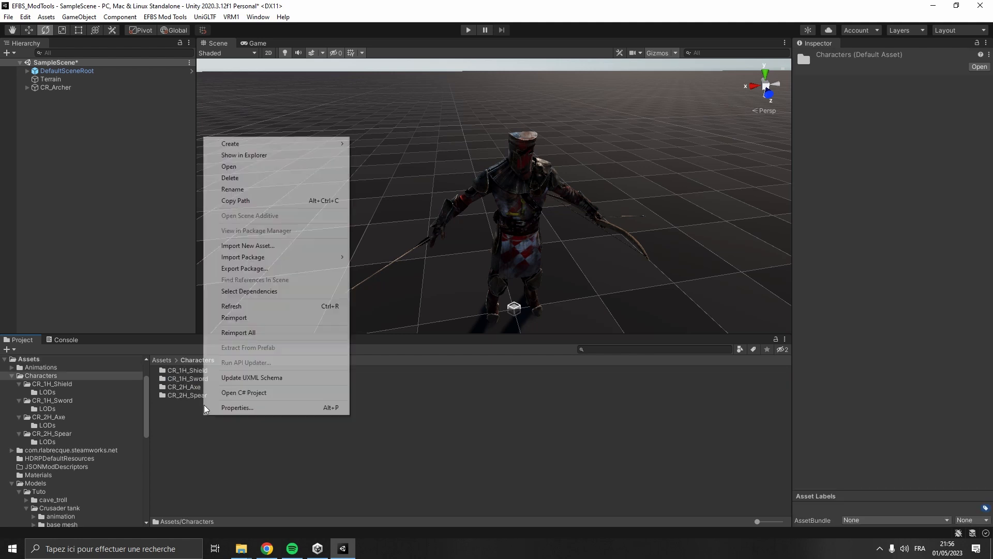
mouse_move(255, 145)
left_click(384, 91)
type("C")
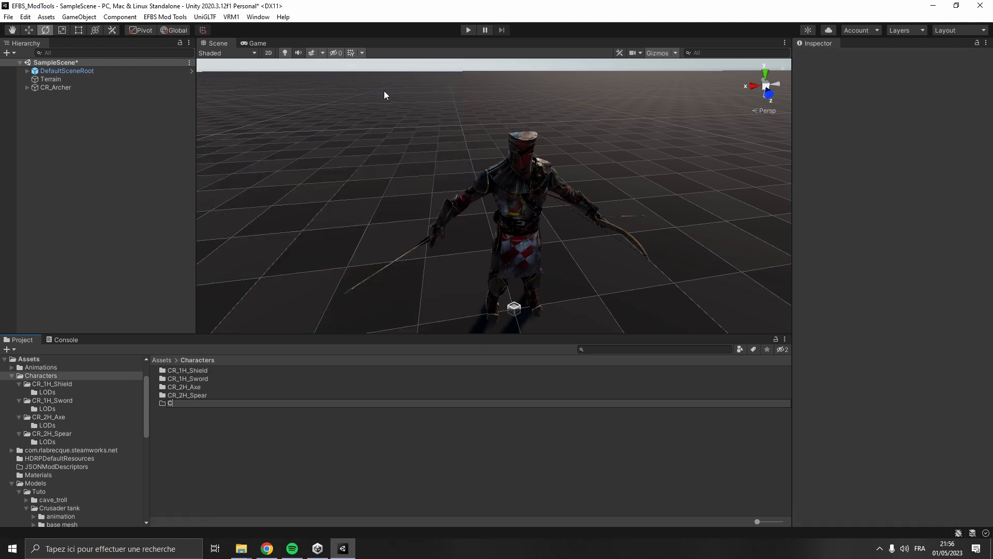
type("R_ARcher")
key("Return")
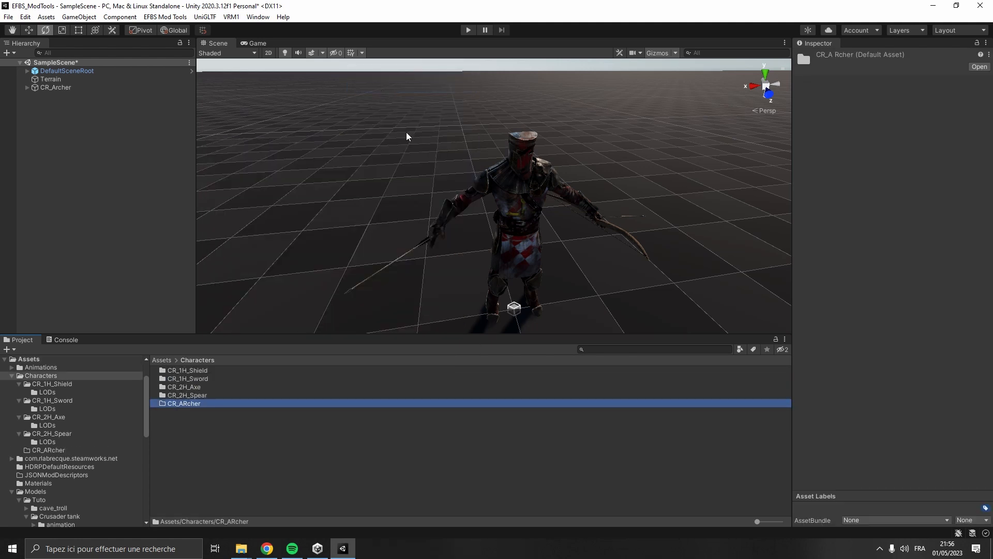
- Rename the CR_ARcher folder in Assets/Characters to CR_Archer
left_click(210, 404)
left_click(188, 404)
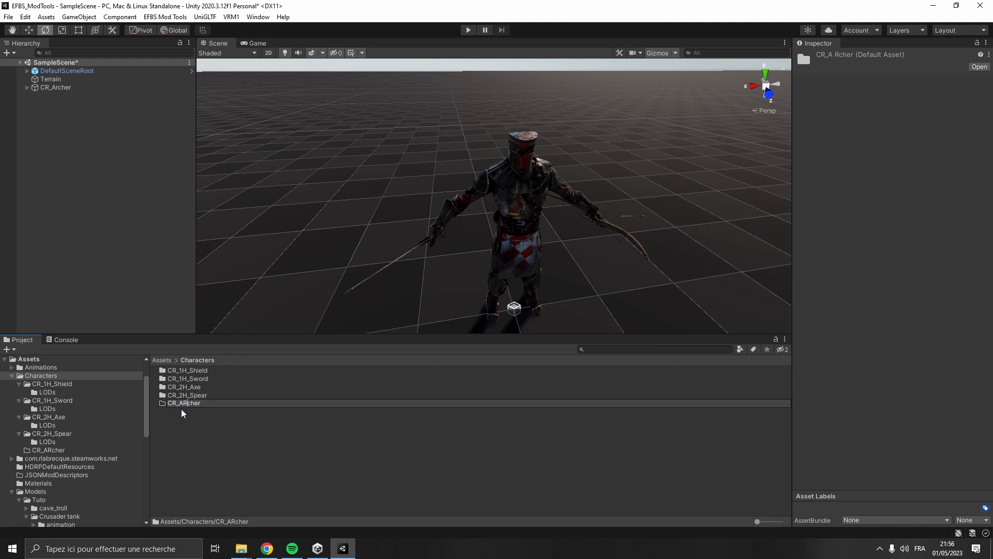
key("BackSpace")
type("r")
key("Return")
left_click(116, 228)
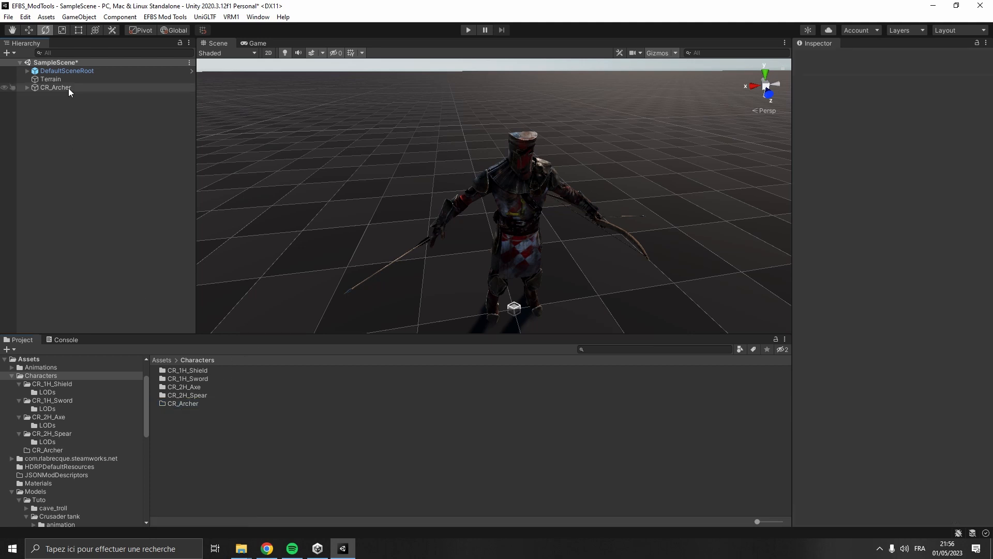
- Save the scene's CR_Archer object as a prefab in the CR_Archer folder and delete it from the scene
left_click_drag(68, 88, 191, 406)
left_click(194, 415)
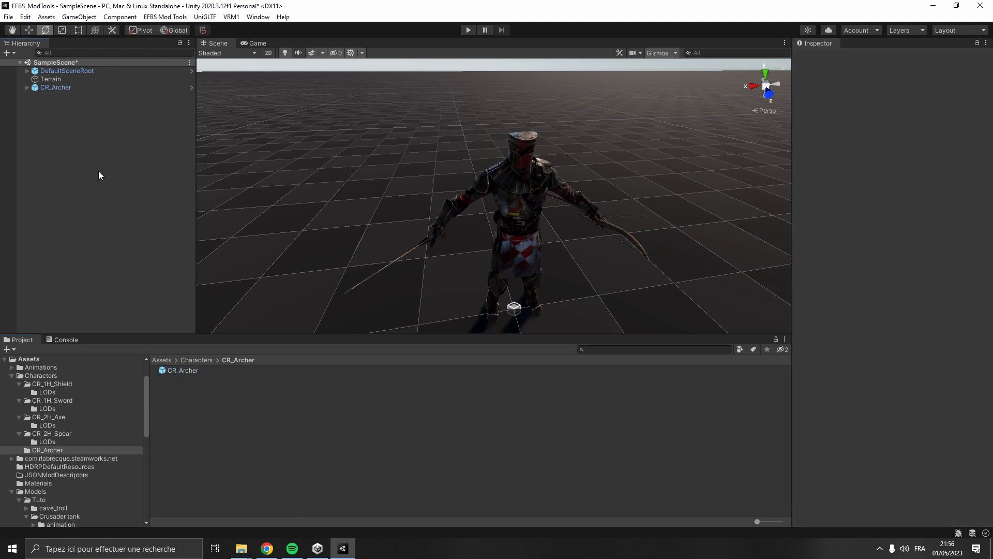
left_click(61, 87)
key("Delete")
- Combine the CR_Archer prefab's meshes with the Mesh Combiner and delete the combined instance from the scene
left_click(159, 18)
left_click(173, 61)
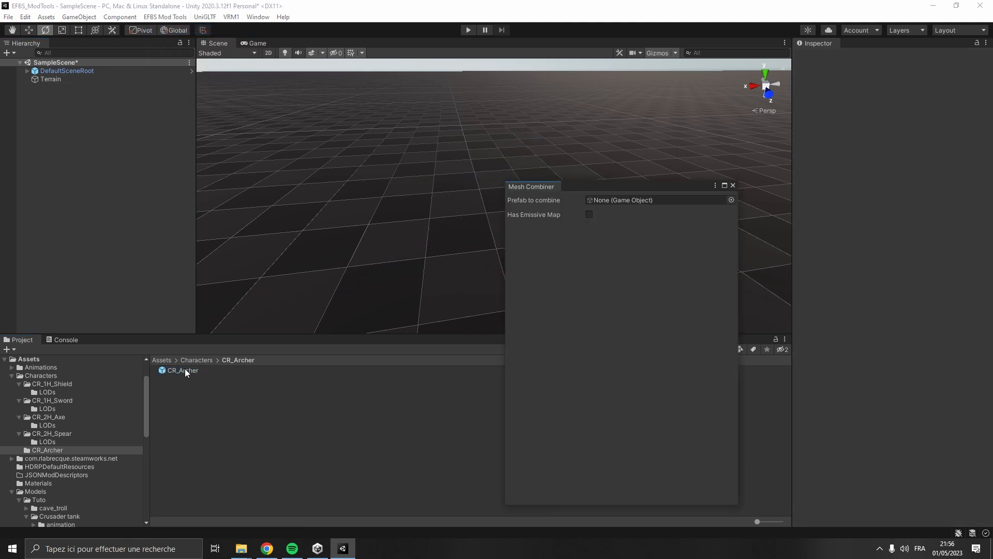
left_click_drag(185, 371, 633, 202)
left_click(621, 244)
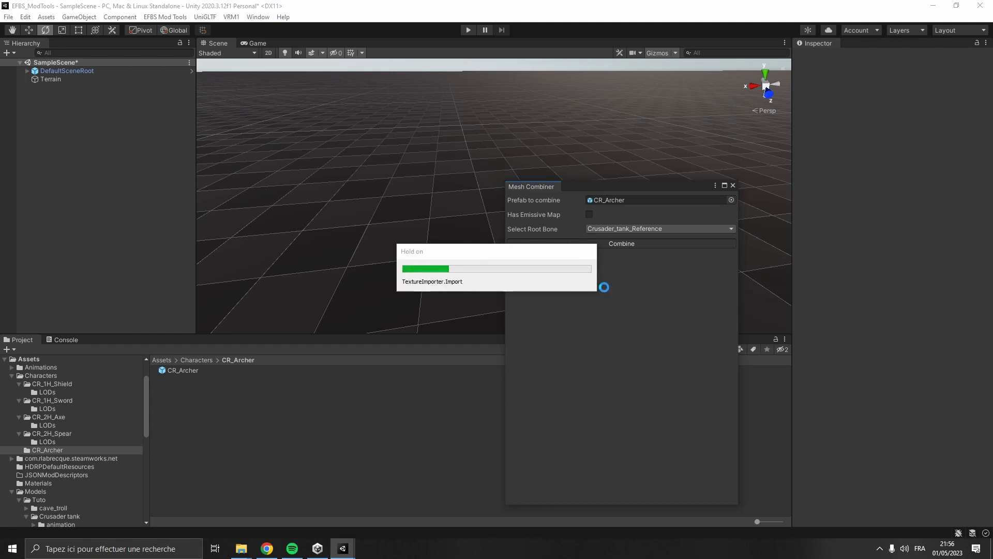
left_click(104, 87)
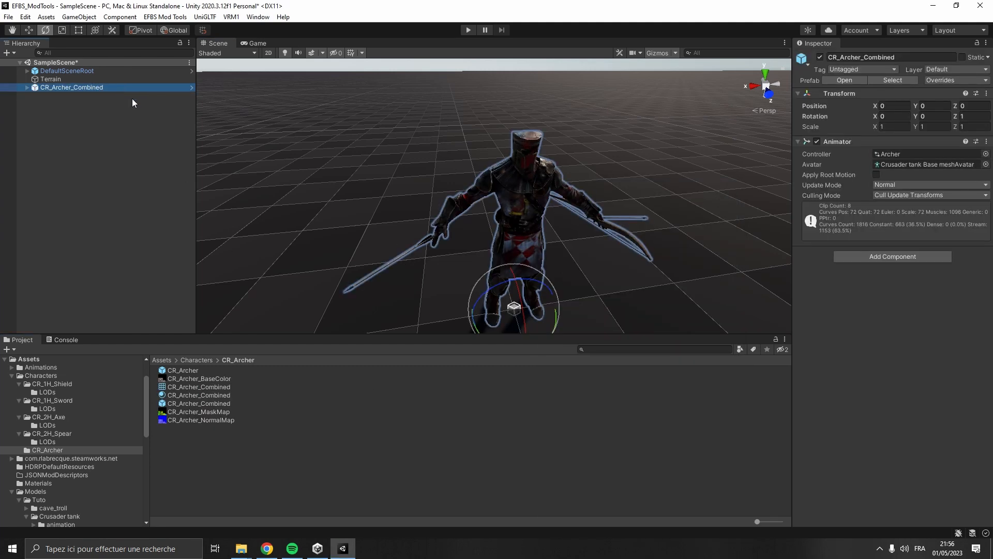
key("Delete")
- Delete all old files from the SimplygonProcess OUT folder in the file explorer
left_click(165, 17)
left_click(241, 548)
left_click_drag(359, 309, 189, 43)
key("Delete")
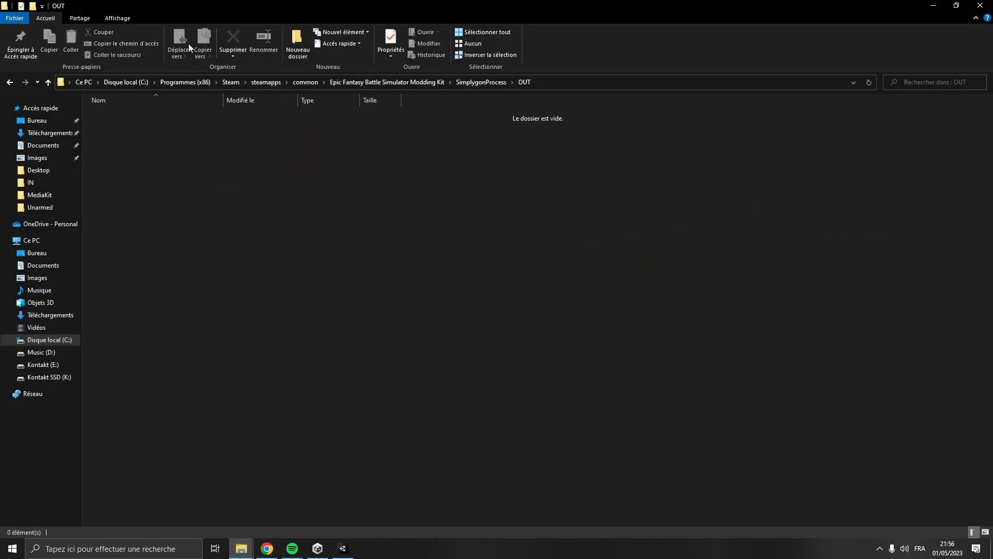
- Switch to Unity and export the CR_Archer_Combined prefab to Simplygon
left_click(342, 549)
left_click(165, 17)
left_click(201, 40)
left_click_drag(222, 403, 424, 128)
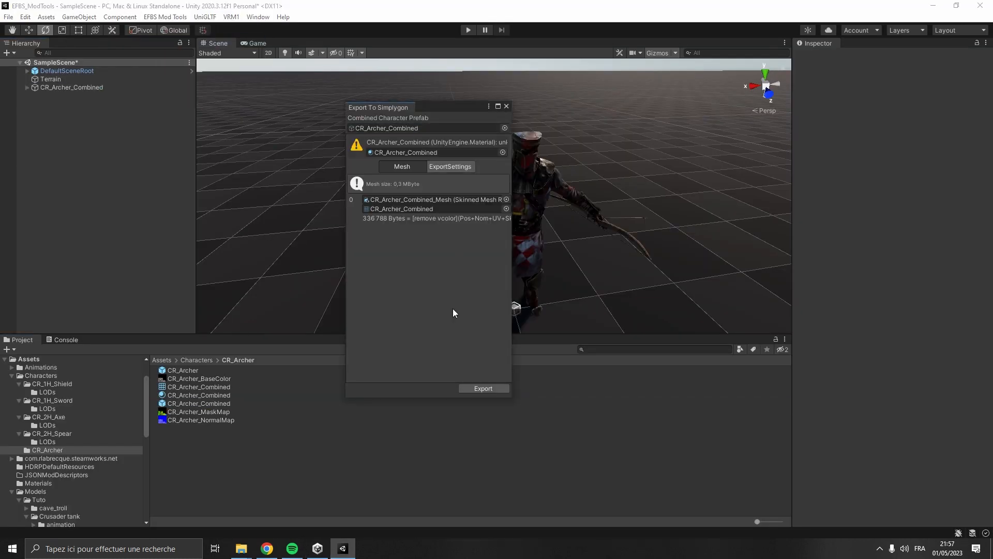
left_click(482, 387)
left_click(421, 309)
- Launch the EFBS Simplygon Tool from the modding kit's EFBS_SimplygonTool folder in the file explorer
left_click(241, 548)
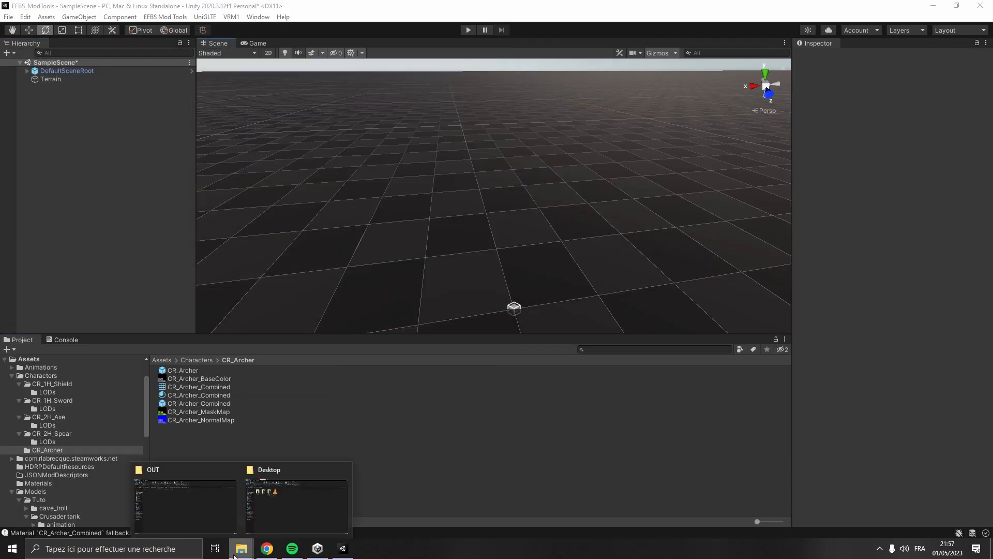
left_click(194, 507)
left_click(362, 82)
double_click(221, 129)
double_click(220, 137)
- Load CR_Archer_Combined.glb, choose the OUT folder as output, and generate the LODs with the Humanoid (10 000 Tris) setting
left_click(569, 136)
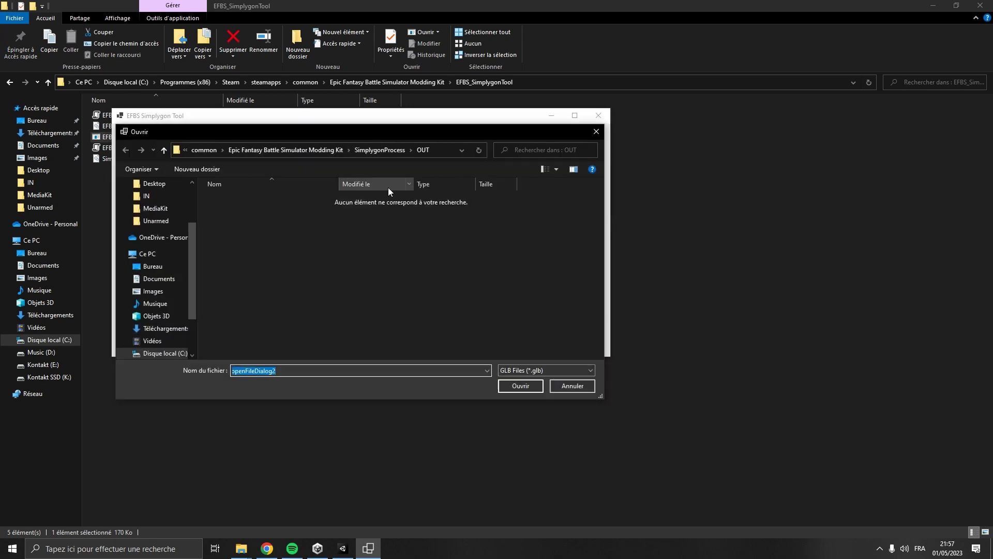
double_click(328, 197)
left_click(566, 152)
left_click(285, 210)
key("Return")
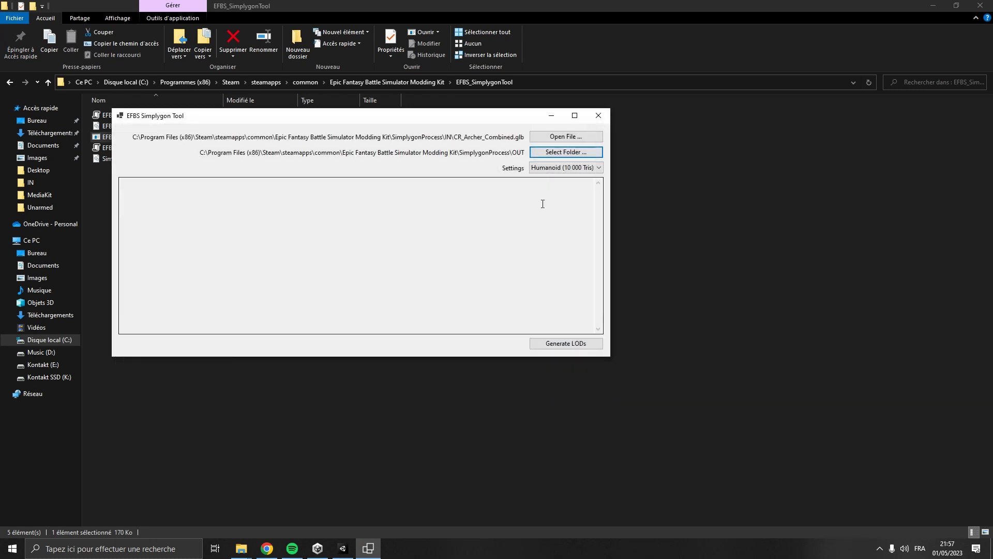
left_click(571, 345)
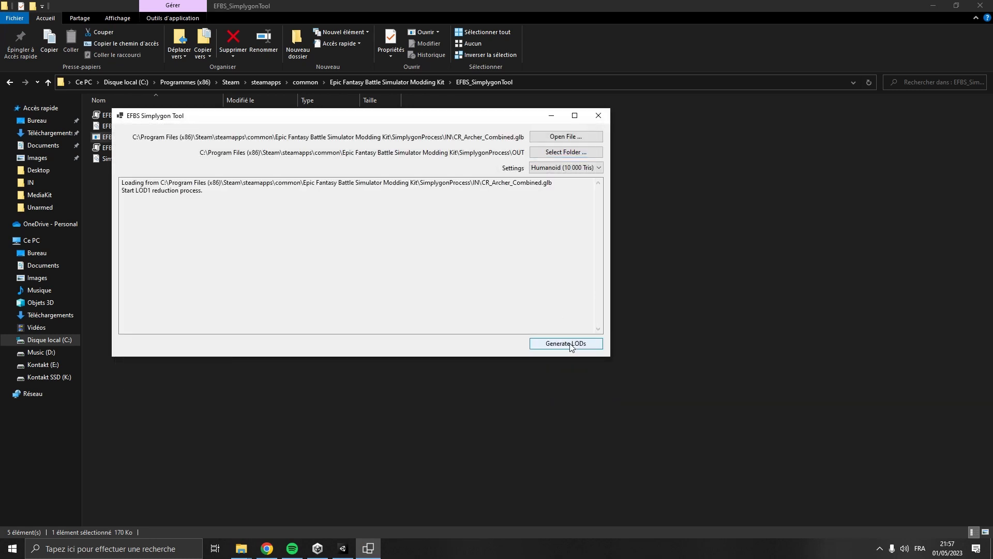
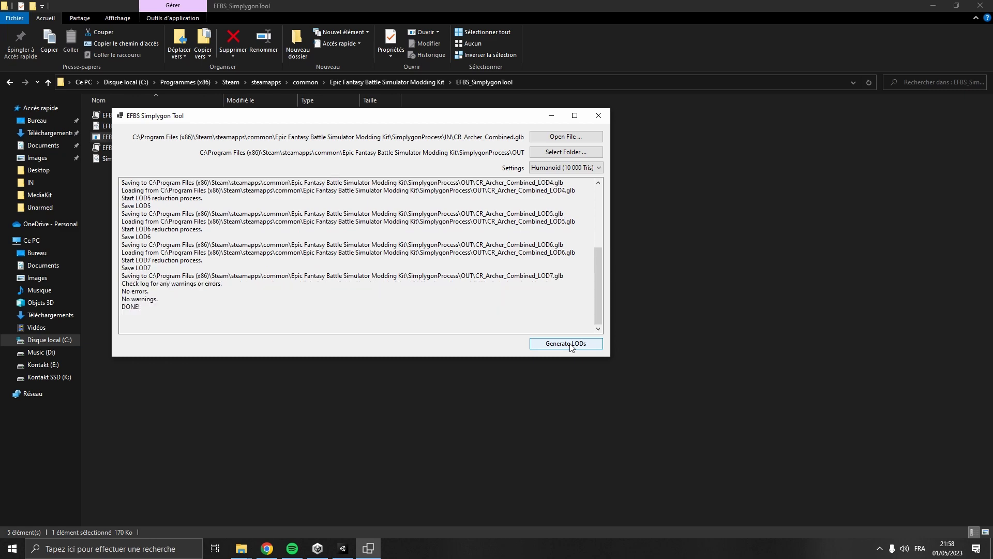
- Close the EFBS Simplygon Tool and open the SimplygonProcess OUT folder in the file explorer
left_click(598, 115)
left_click(387, 82)
double_click(243, 136)
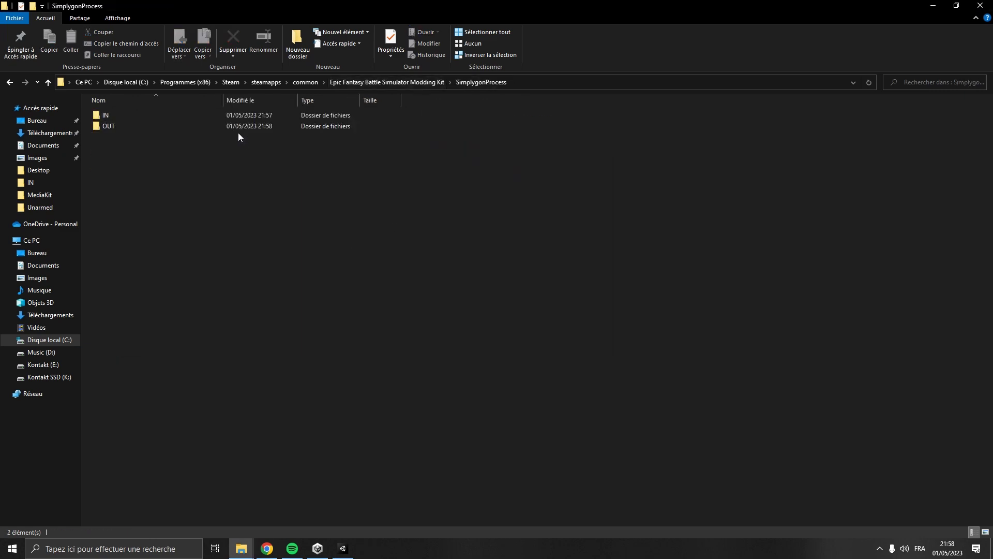
double_click(234, 127)
- Switch to Unity and create a folder named LODs inside Assets/Characters/CR_Archer
left_click(343, 548)
right_click(243, 465)
mouse_move(289, 194)
left_click(411, 89)
type("LODs")
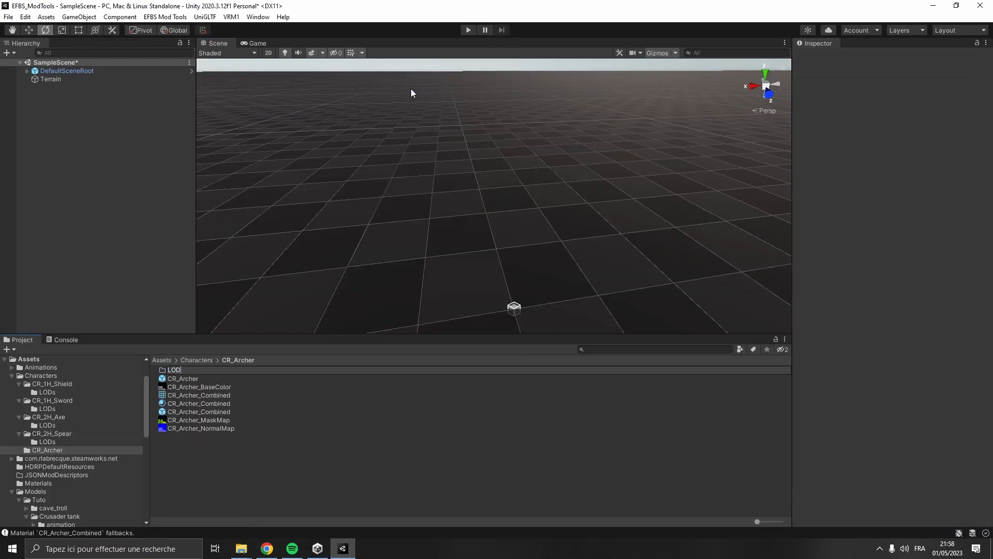
key("Return")
- Import the archer's LOD1 to LOD7 files from OUT into the LODs folder and place CR_Archer_Combined_LOD1 in the scene
left_click(278, 485)
left_click(241, 548)
left_click(219, 513)
left_click_drag(204, 262, 190, 113)
left_click_drag(217, 168, 126, 241)
double_click(222, 369)
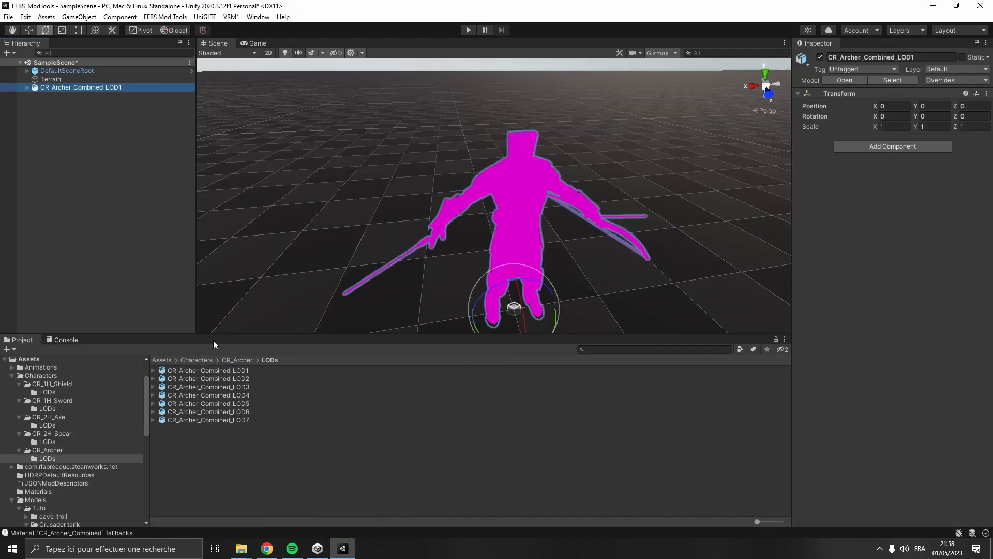
- Apply the CR_Archer_Combined material to the LOD1 model in the scene and unpack its prefab completely
left_click(235, 359)
left_click_drag(212, 403, 527, 225)
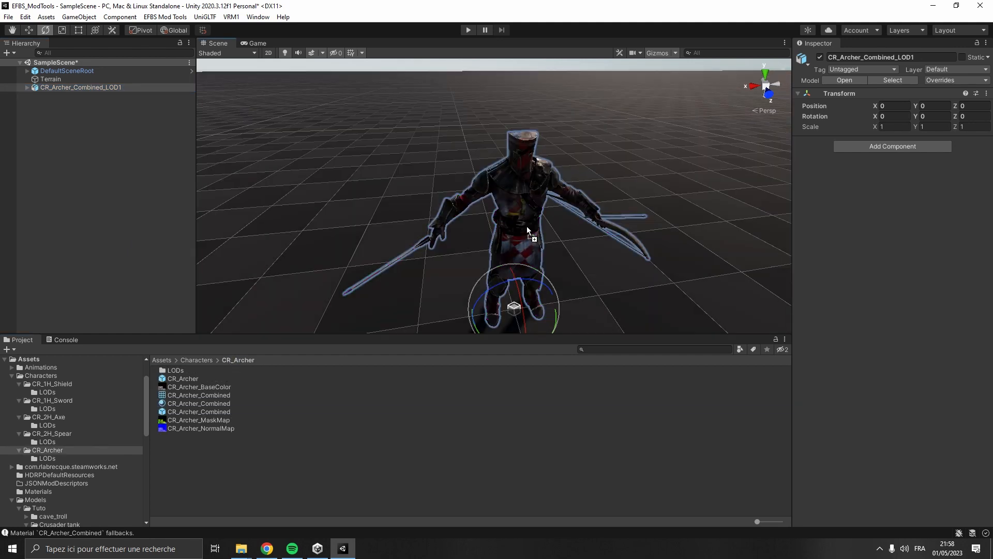
right_click(115, 90)
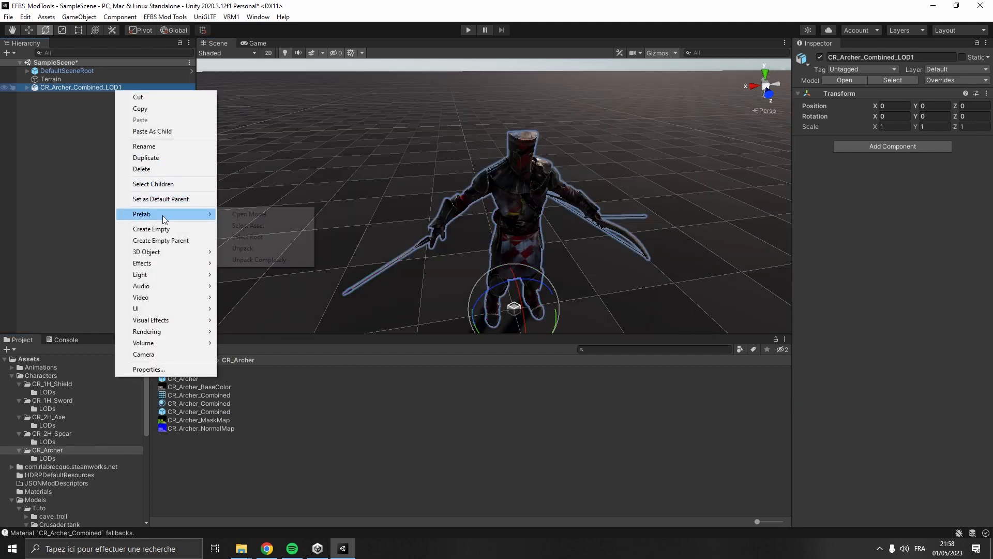
mouse_move(166, 199)
left_click(245, 259)
- Add an Animator component to CR_Archer_Combined_LOD1 and assign Archer as its controller
left_click(862, 137)
type("anima")
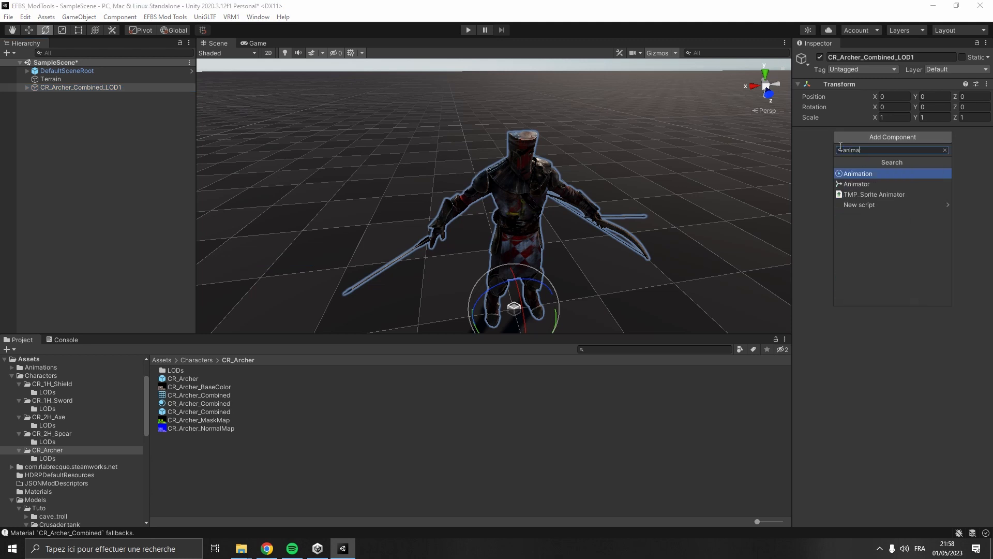
key("Down")
key("Return")
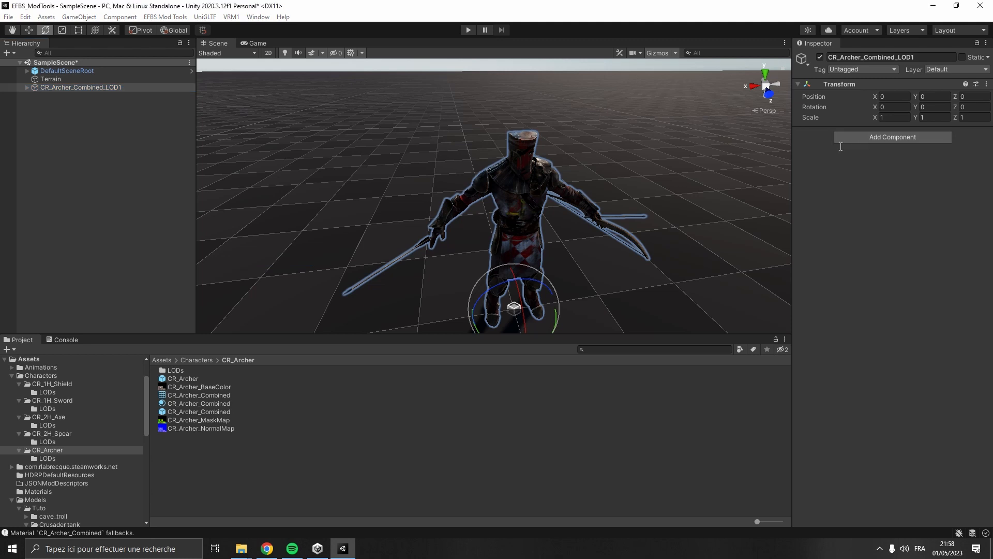
left_click(985, 144)
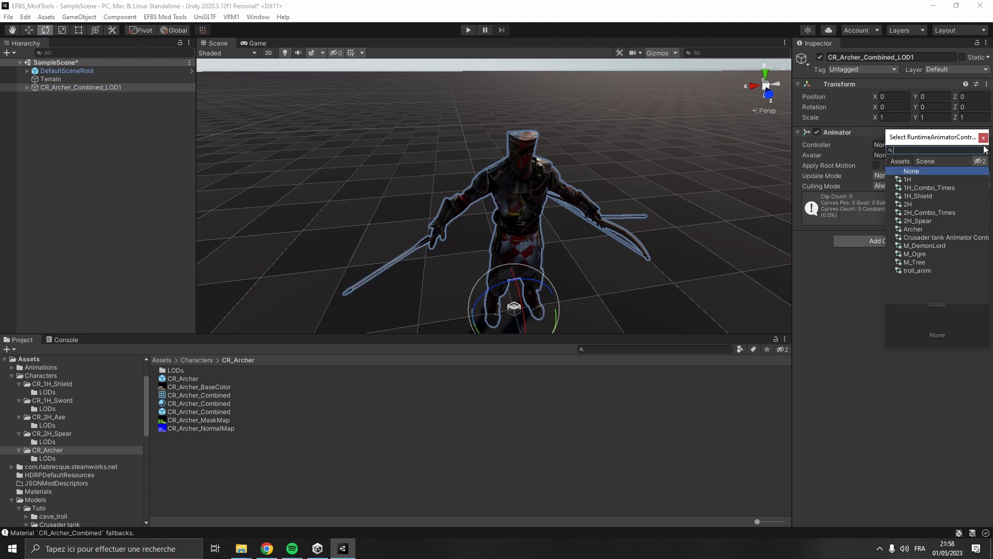
type("arch")
key("Down")
key("Return")
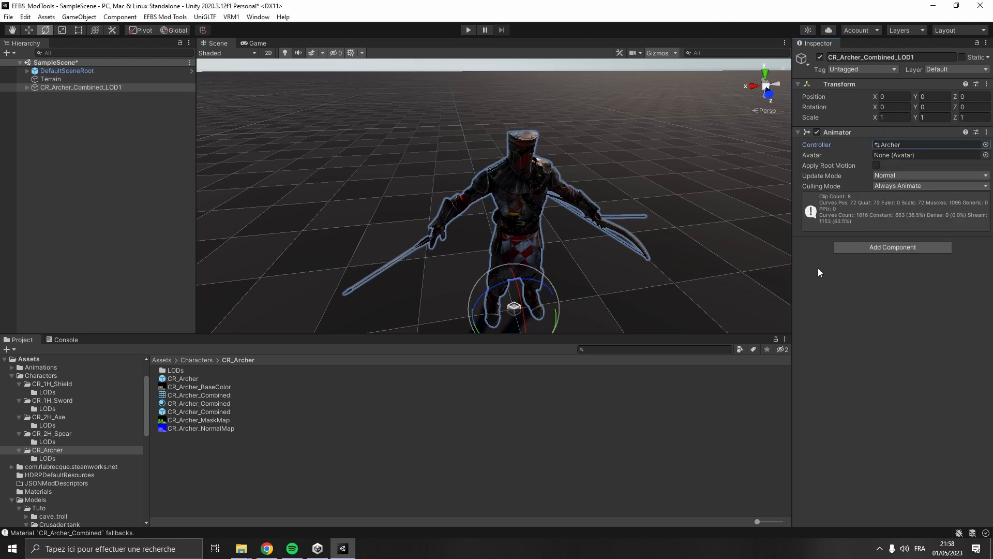
- Locate the avatar used by the CR_Archer_Combined prefab and assign Crusader tank Base meshAvatar to the LOD1 model's Animator
left_click(207, 411)
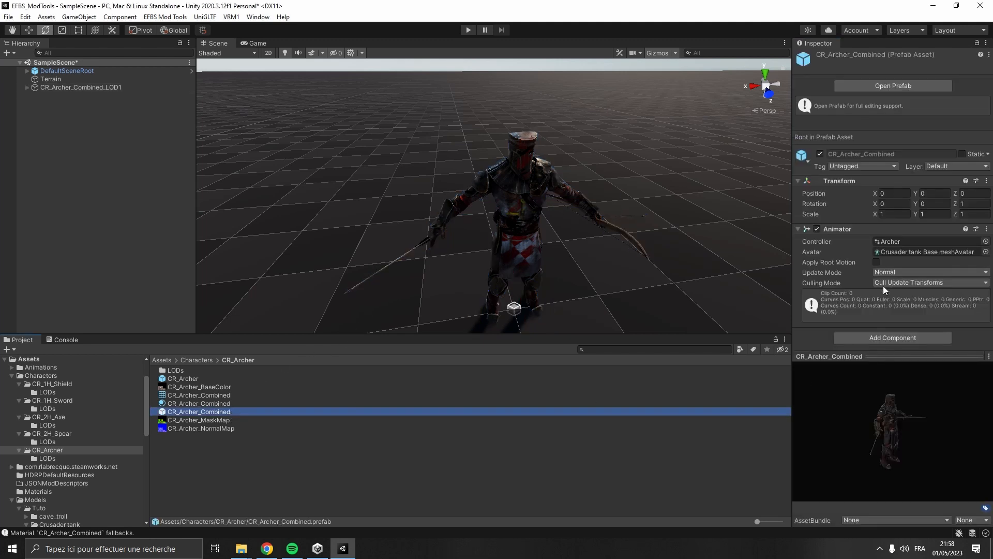
left_click(895, 253)
left_click(145, 87)
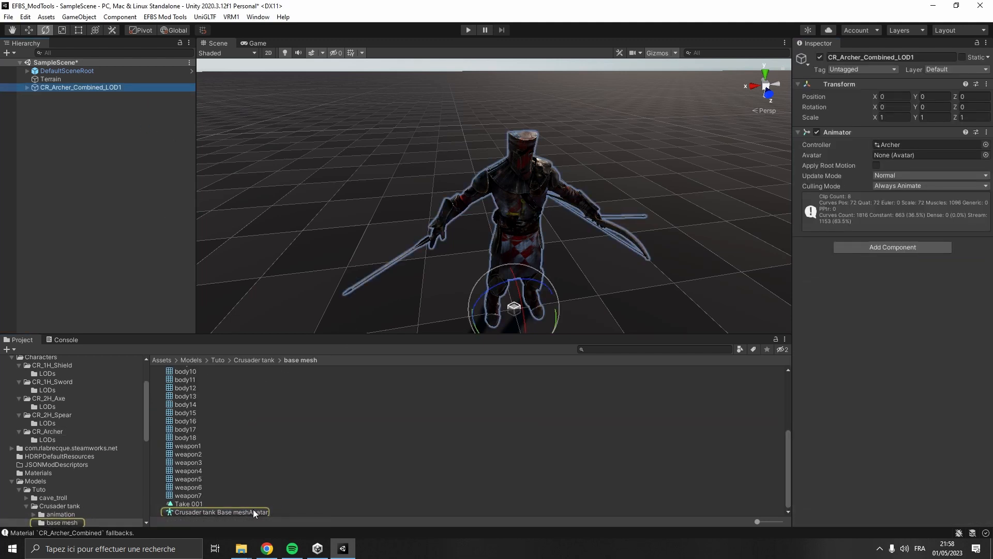
left_click_drag(254, 513, 899, 154)
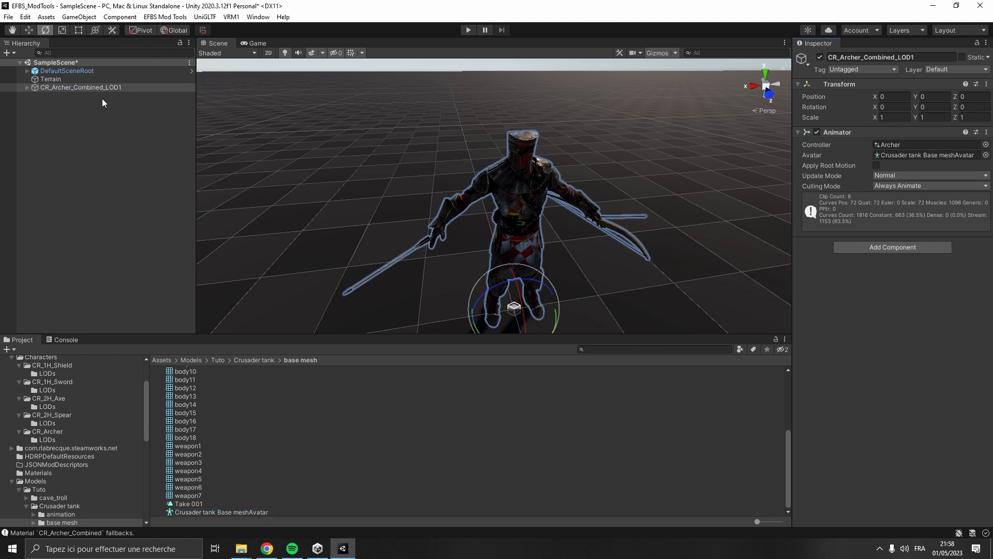
- Add the Archer Anim Preview component to CR_Archer_Combined_LOD1
left_click(118, 88)
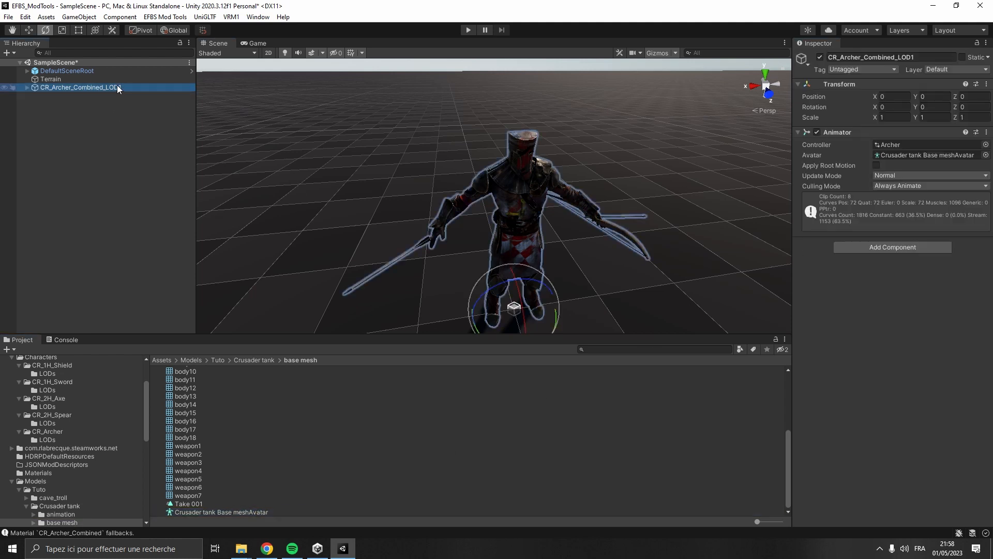
left_click(899, 250)
type("archer")
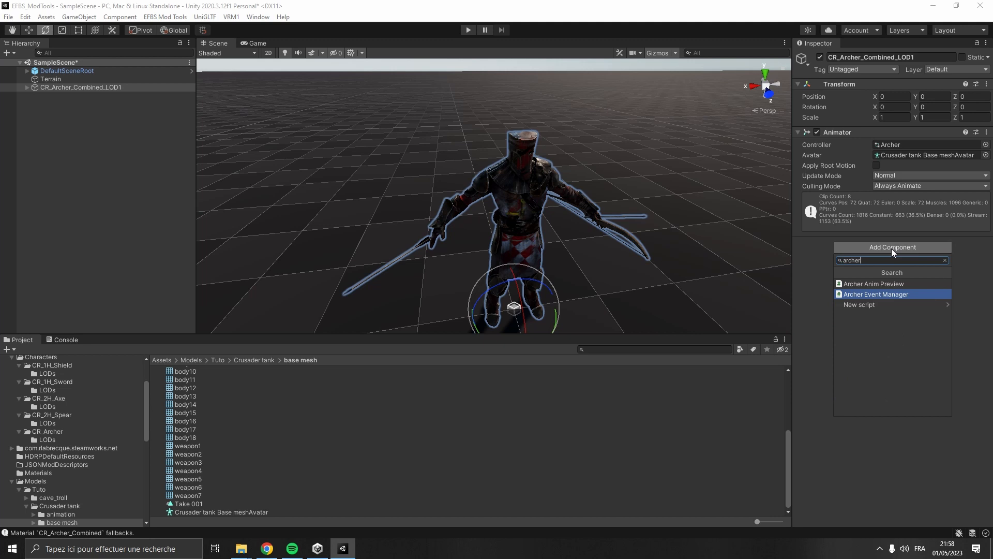
key("Up")
key("Return")
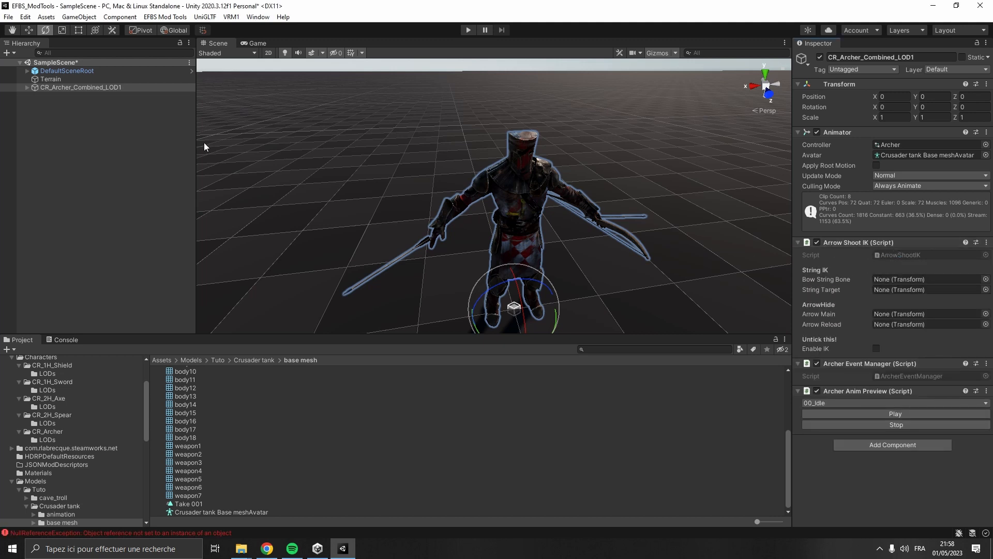
- Find the WB.string bone in the LOD1 hierarchy and assign it as the Bow String Bone of Arrow Shoot IK
left_click(97, 52)
type("stri")
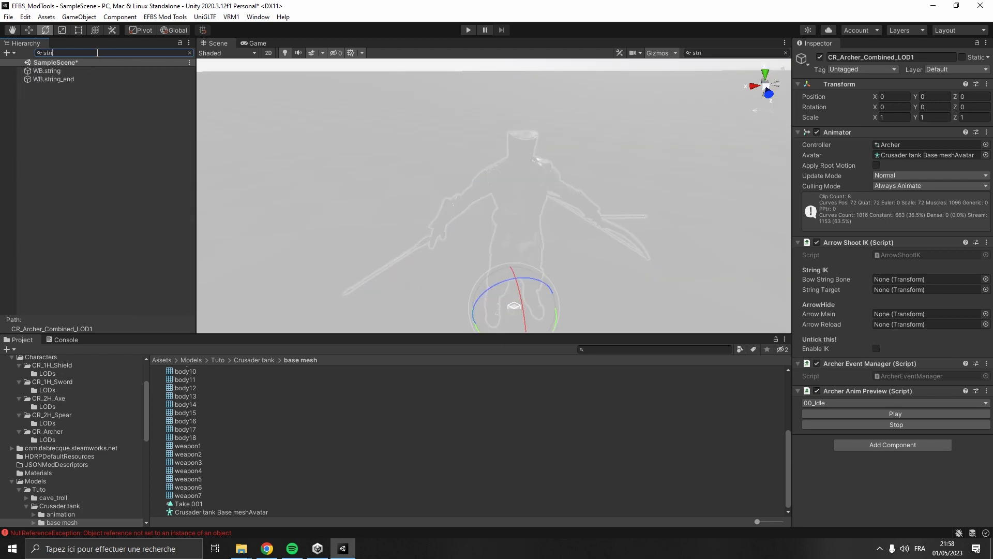
left_click(47, 71)
left_click(189, 52)
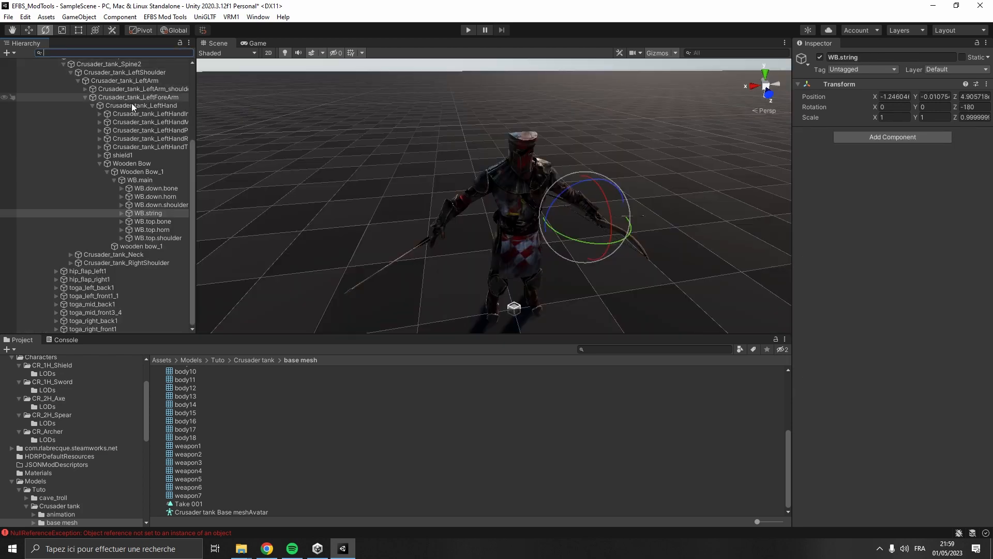
scroll(97, 120, "up", 4)
left_click(79, 88)
scroll(120, 138, "down", 1)
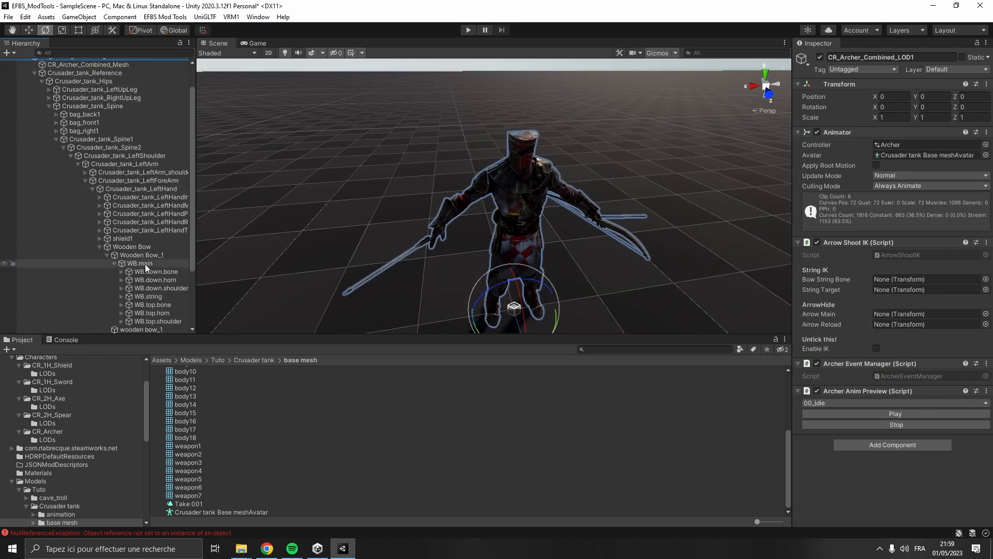
left_click_drag(151, 296, 910, 281)
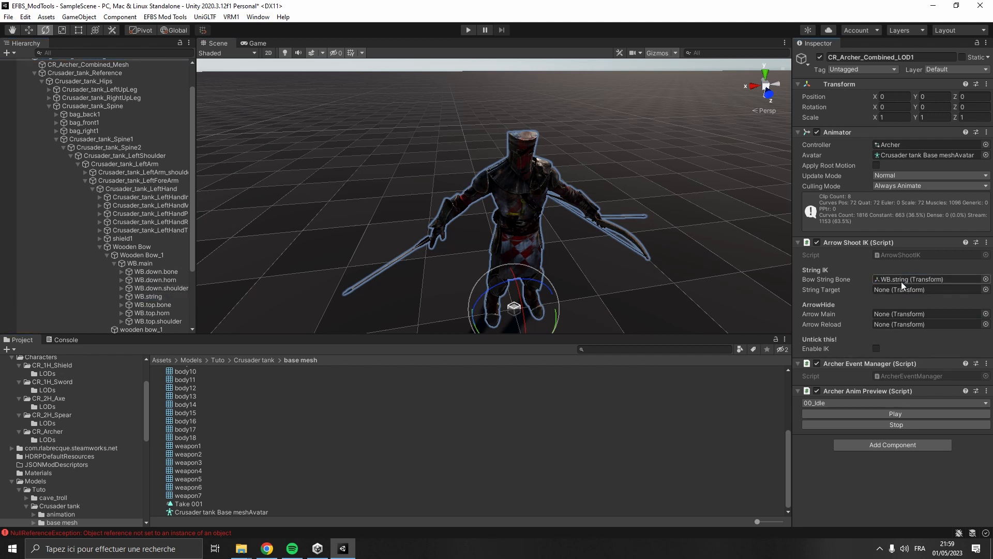
- Assign the ArrowMain object under ArrowSlot as the Arrow Main of Arrow Shoot IK
scroll(152, 212, "down", 4)
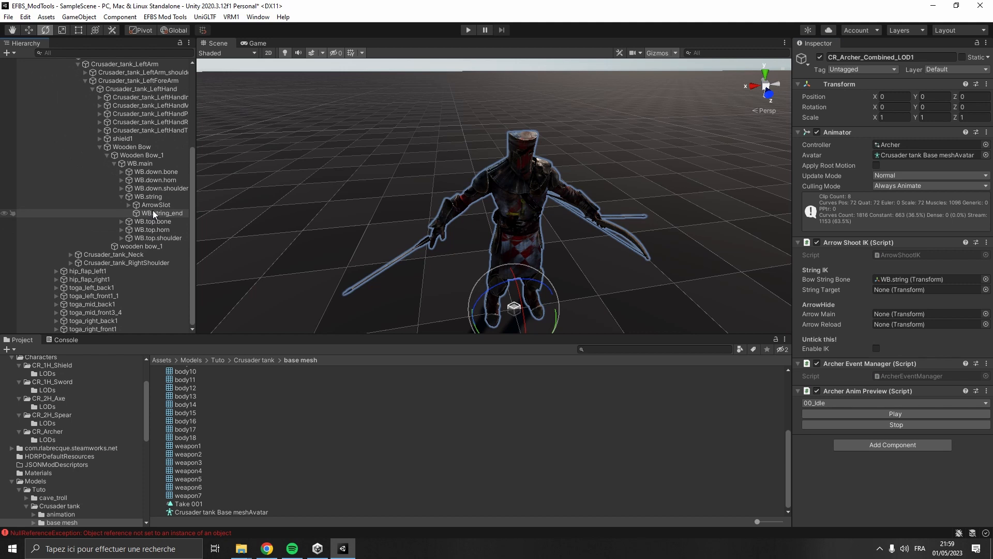
left_click(128, 205)
left_click_drag(155, 212, 936, 309)
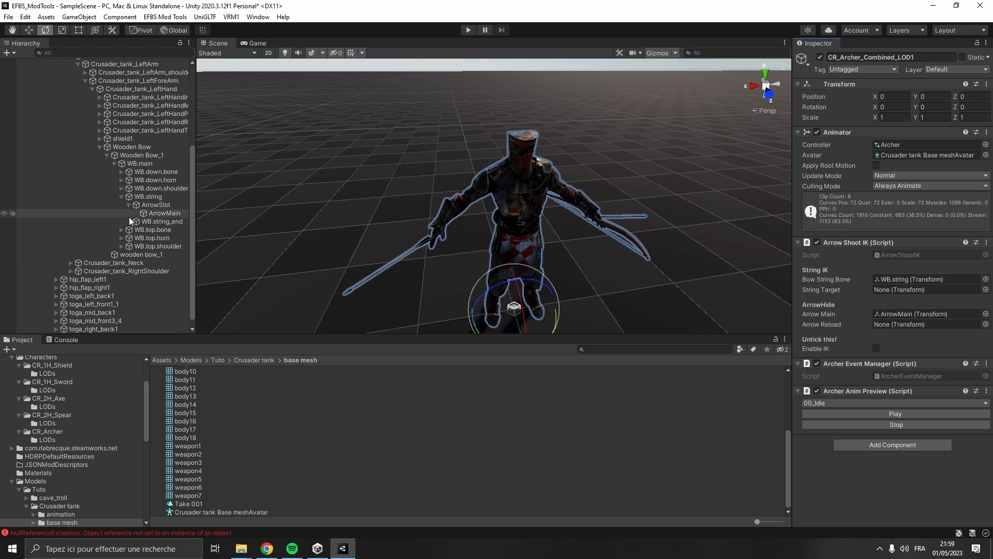
scroll(130, 231, "down", 1)
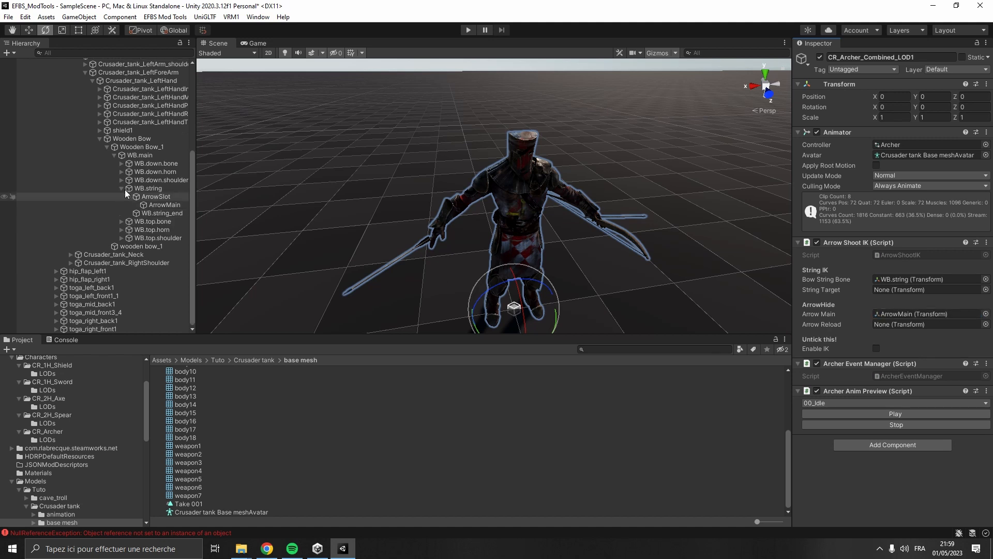
- Find the ArrowReload object under the right hand and assign it as the Arrow Reload of Arrow Shoot IK
type("reload")
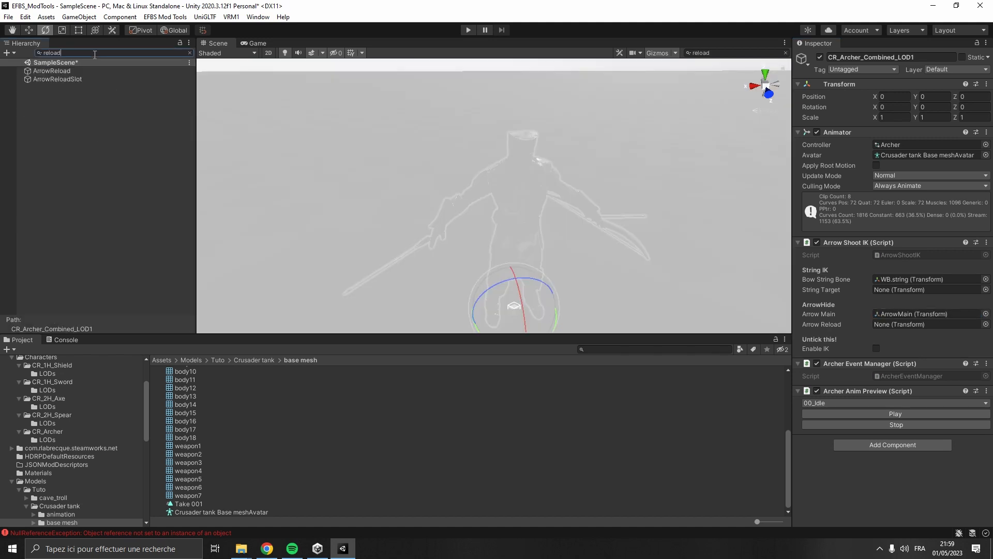
left_click(95, 68)
left_click(189, 52)
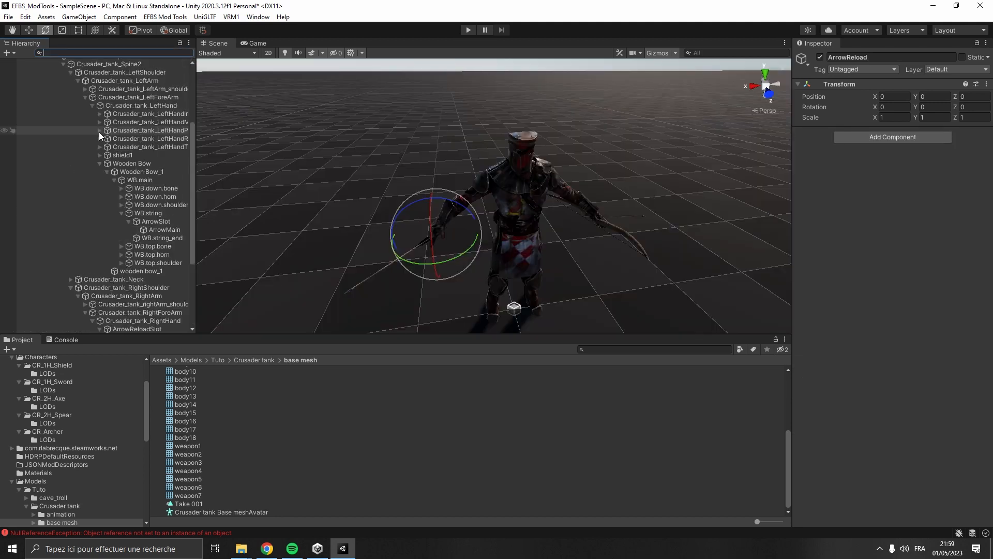
left_click(73, 68)
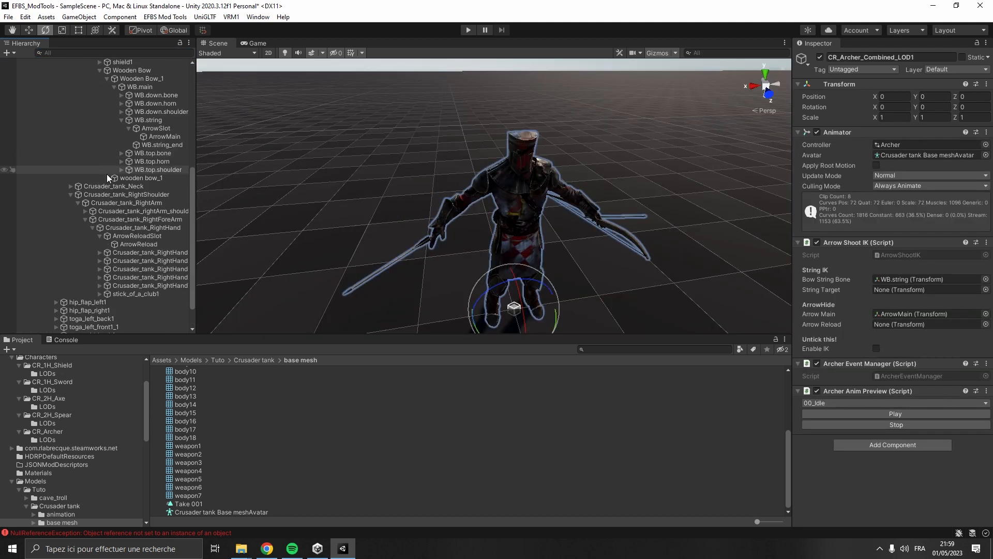
left_click_drag(153, 241, 841, 341)
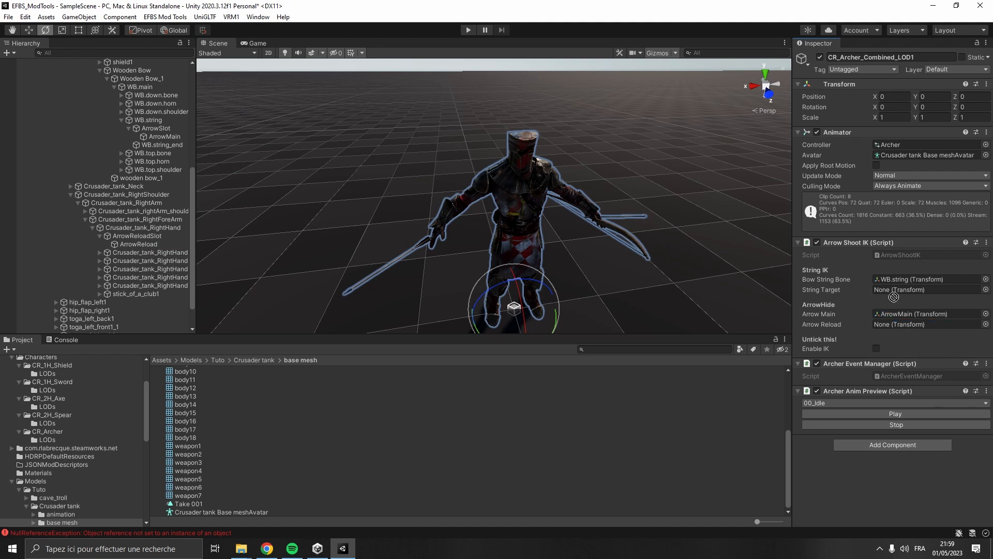
left_click_drag(893, 297, 895, 327)
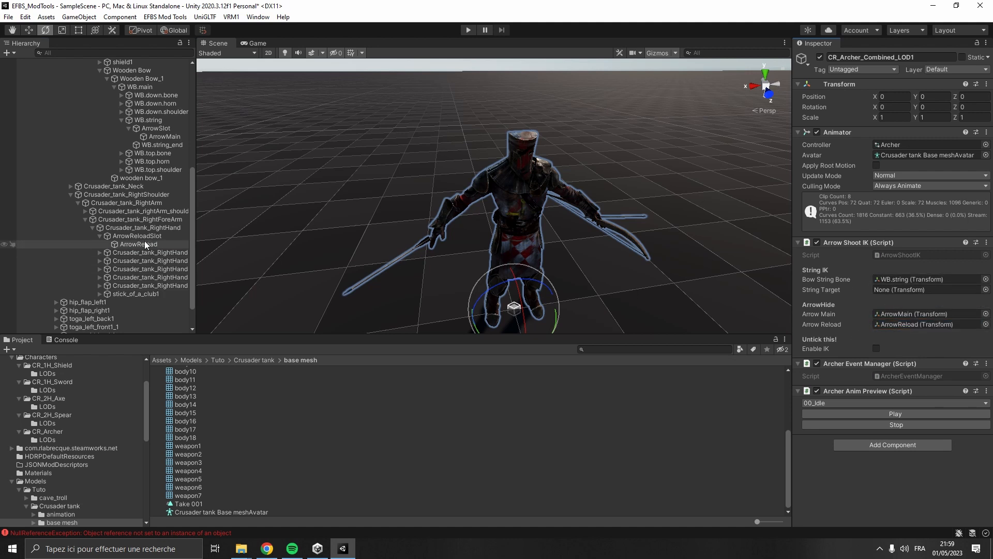
- Create an empty child object named ArrowStringTarget under Crusader_tank_RightHand
left_click_drag(155, 228, 156, 229)
right_click(156, 228)
left_click(201, 350)
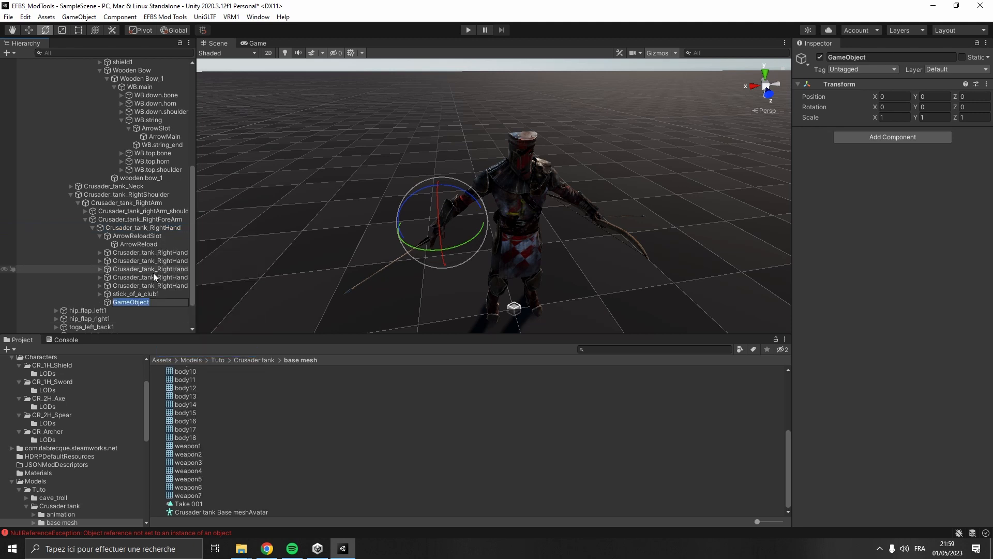
type("ArrowStringTarget")
key("Return")
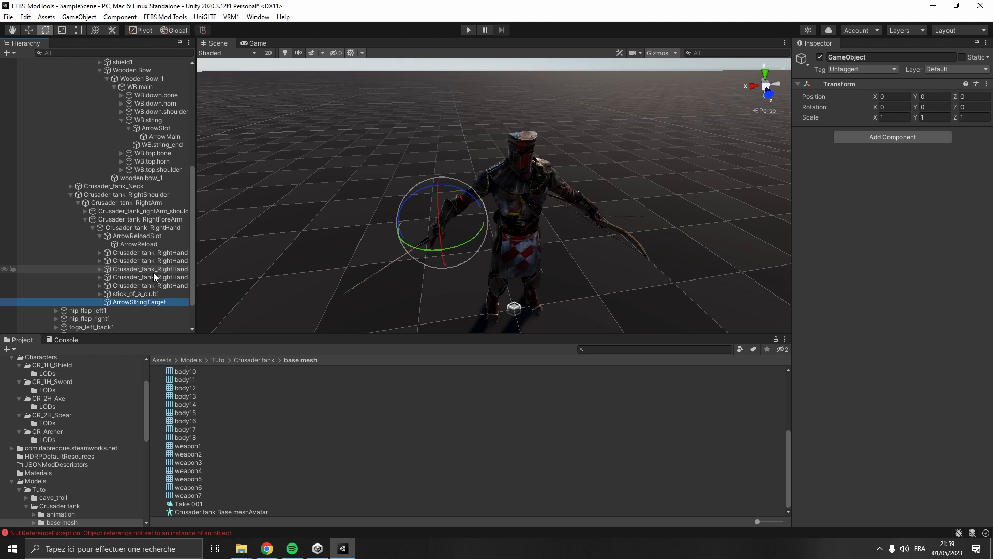
- Assign ArrowStringTarget as the String Target of Arrow Shoot IK on CR_Archer_Combined_LOD1
scroll(146, 268, "up", 8)
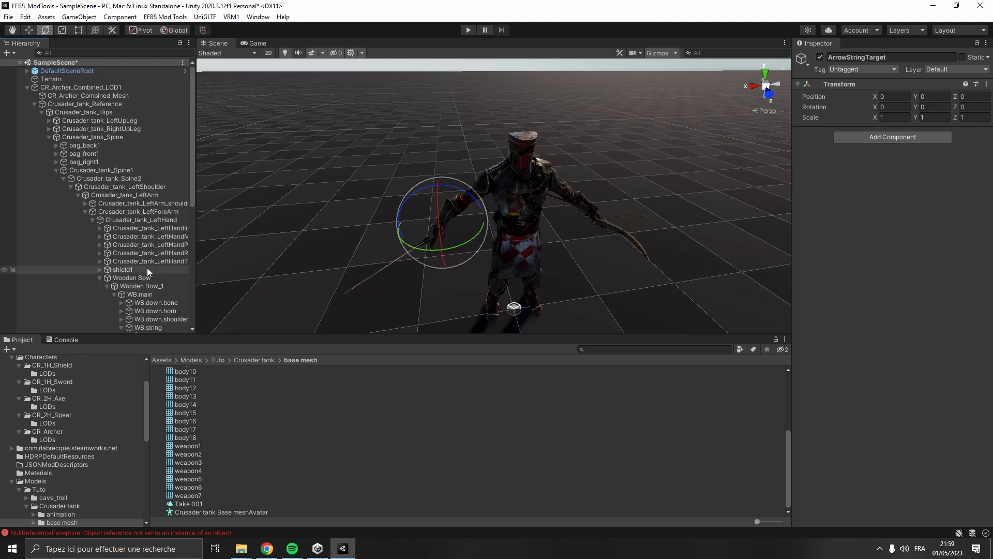
left_click(93, 88)
scroll(156, 258, "down", 9)
left_click_drag(153, 290, 885, 288)
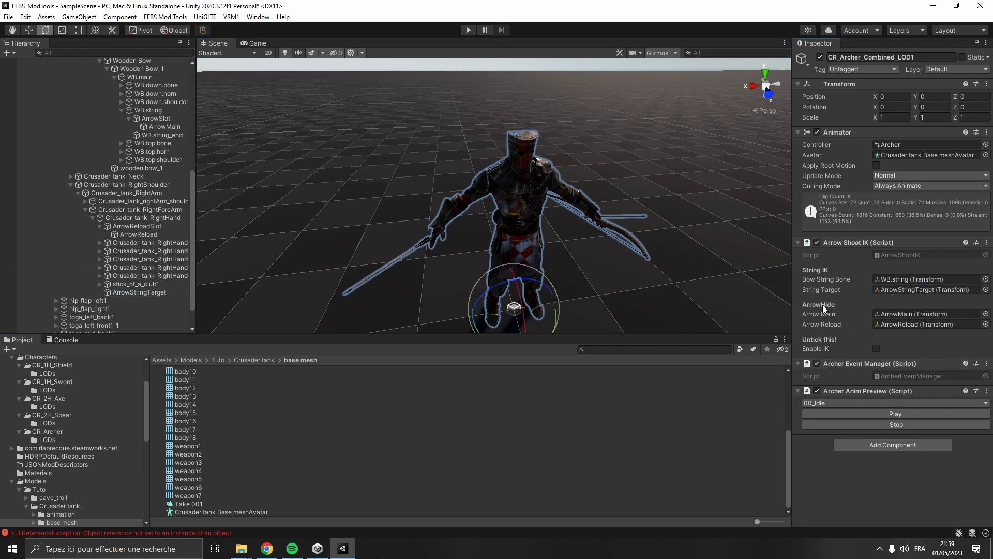
- Play the 06_AimLoop animation preview and examine the bow, string and arrow in the aiming pose
left_click_drag(339, 174, 538, 196, "alt")
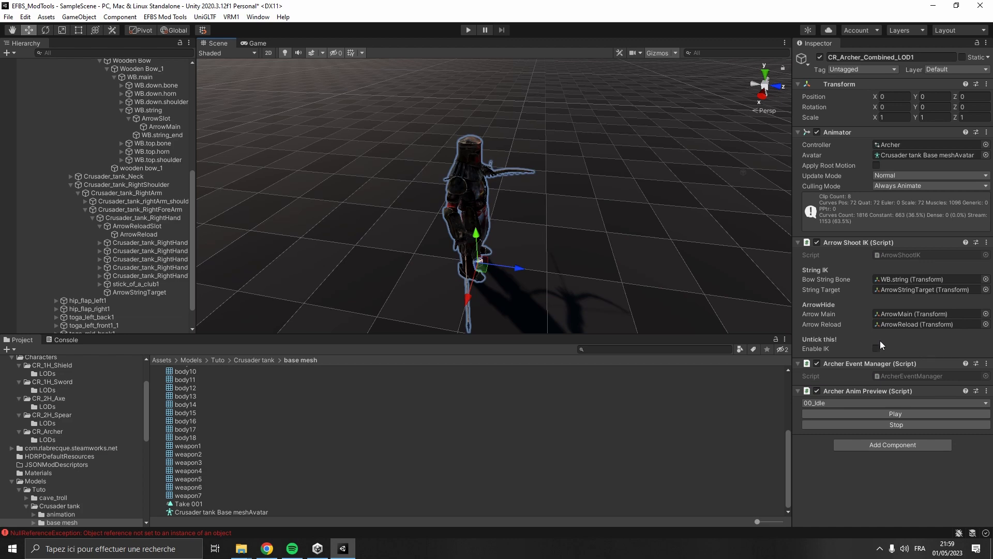
left_click(904, 402)
left_click(837, 483)
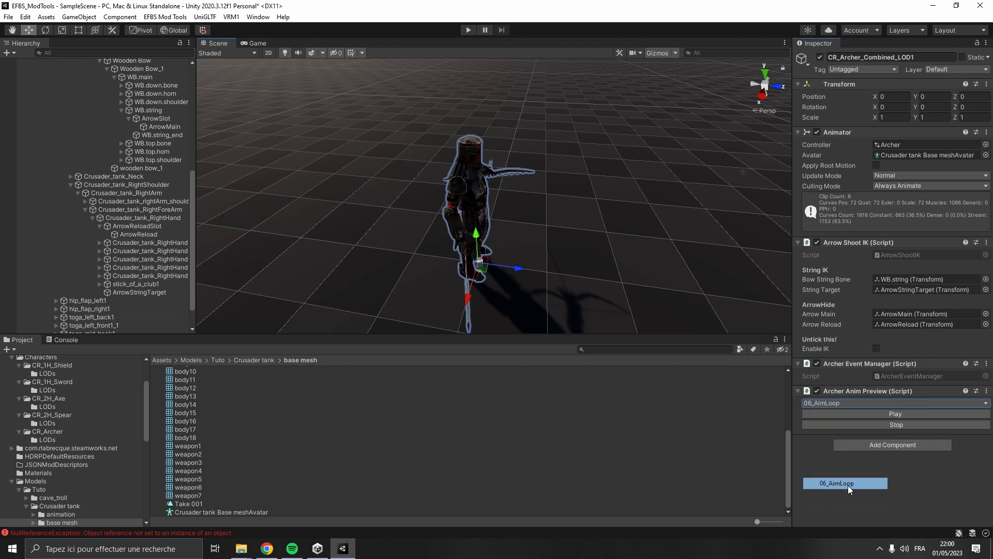
left_click(905, 414)
key("w")
right_click_drag(584, 273, 644, 195)
key("s")
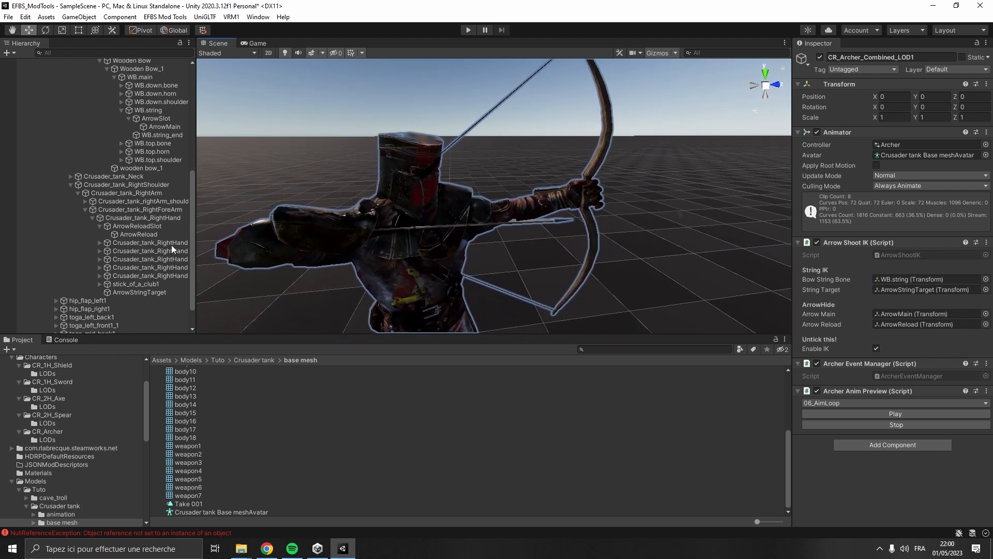
- Move and rotate ArrowStringTarget to the drawing hand, at about position 0.045, -0.061, 0.076 and rotation -2.082, 1.583, 8.241
left_click(153, 290)
mouse_move(461, 248)
right_mouse_down()
mouse_move(444, 259)
mouse_move(466, 259)
mouse_move(454, 244)
right_mouse_up()
key("s")
key("w")
left_click_drag(433, 223, 475, 227)
key("w")
right_click_drag(474, 226, 461, 212)
left_click_drag(420, 168, 425, 176)
left_click(420, 176)
left_click(162, 293)
left_click_drag(421, 225, 457, 222)
key("s")
mouse_move(458, 222)
right_mouse_down()
mouse_move(435, 231)
mouse_move(455, 271)
mouse_move(335, 200)
mouse_move(311, 235)
mouse_move(569, 221)
mouse_move(449, 212)
right_mouse_up()
key("s")
key("e")
left_click_drag(449, 212, 439, 215)
mouse_move(439, 214)
right_mouse_down()
mouse_move(452, 224)
mouse_move(445, 214)
right_mouse_up()
key("w")
left_click_drag(447, 213, 426, 217)
right_click_drag(427, 217, 455, 222)
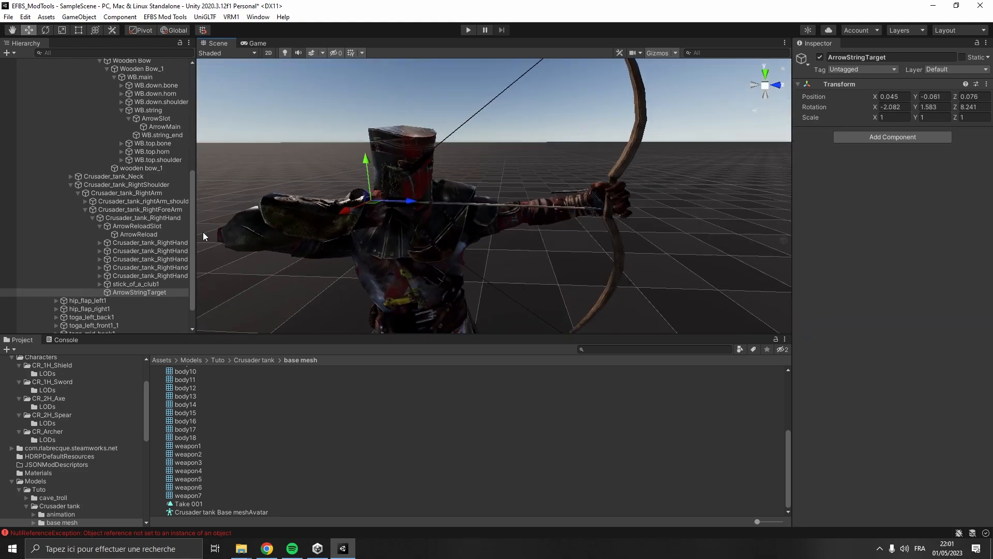
- Play the 07_ShootToIdle animation preview on CR_Archer_Combined_LOD1 and examine the arrow reload motion
scroll(153, 231, "up", 7)
left_click(99, 88)
left_click(882, 403)
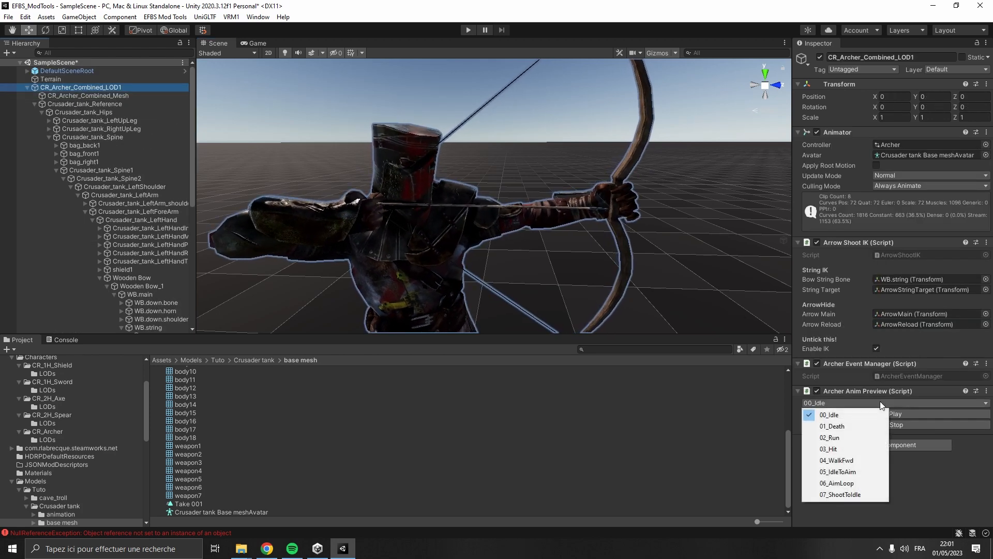
left_click(852, 494)
left_click(885, 413)
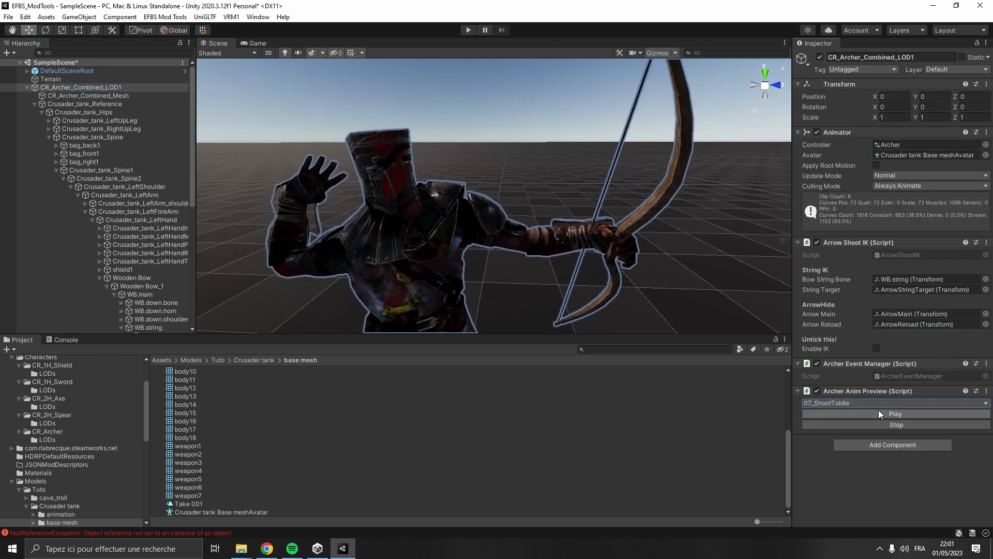
mouse_move(549, 289)
right_mouse_down()
mouse_move(526, 315)
mouse_move(506, 295)
mouse_move(429, 283)
mouse_move(471, 276)
mouse_move(589, 304)
mouse_move(622, 257)
mouse_move(540, 282)
right_mouse_up()
- Move and rotate ArrowReloadSlot into the right hand, at about position 0.019, -0.049, 0.077 and rotation 67.786, 24.796, -37.424
scroll(123, 218, "down", 10)
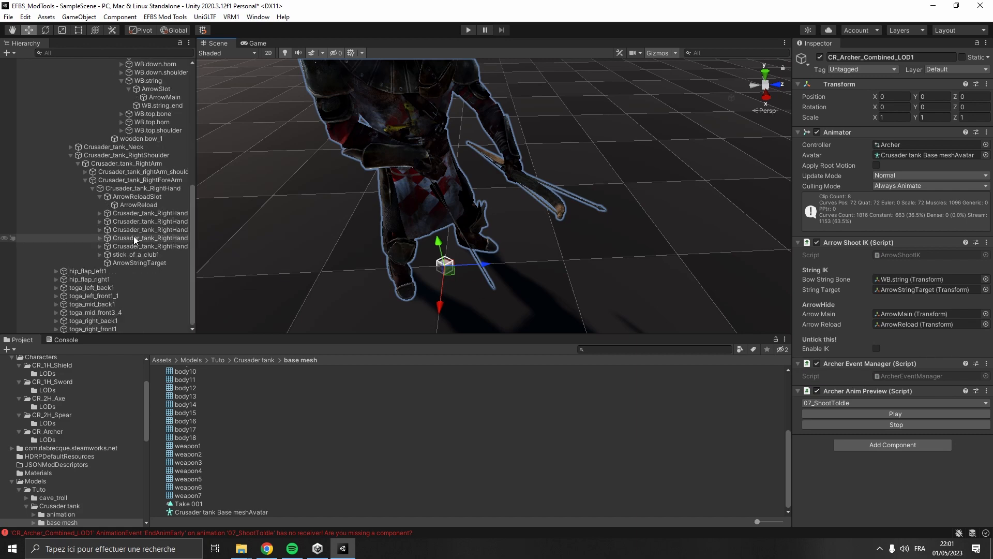
left_click(137, 196)
right_click_drag(372, 190, 386, 197)
key("e")
left_click_drag(401, 174, 366, 139)
key("w")
right_click_drag(414, 186, 380, 204)
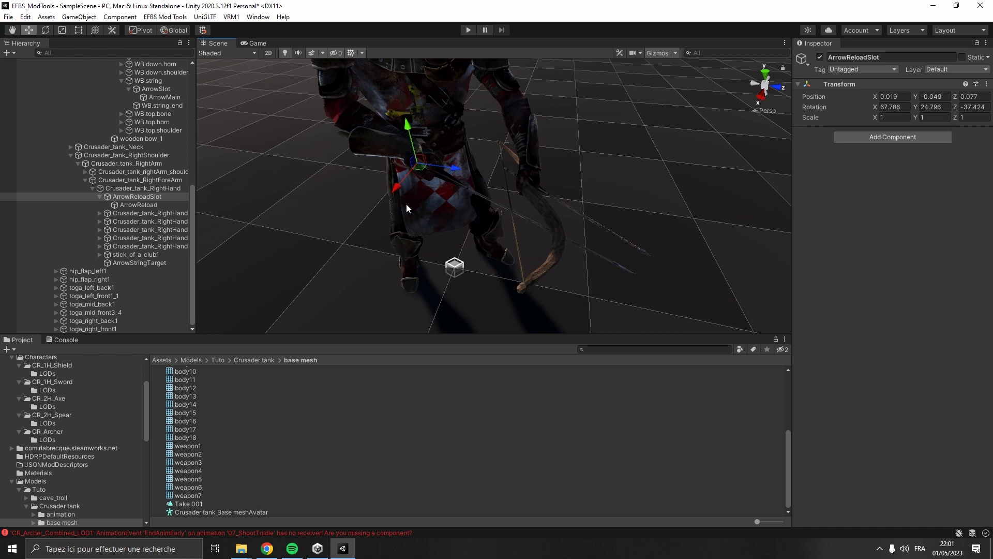
- Play the 00_Idle animation preview on CR_Archer_Combined_LOD1
scroll(128, 184, "up", 10)
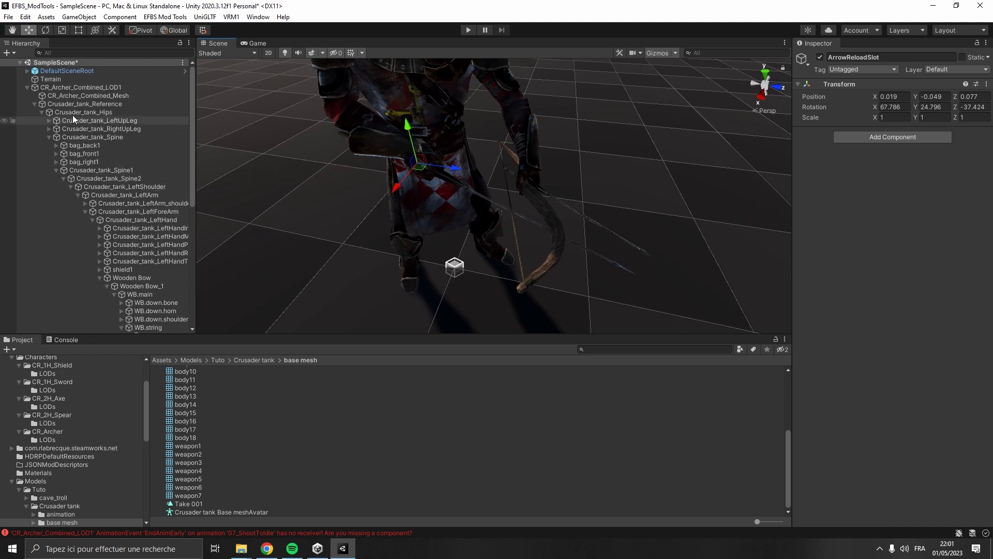
left_click(76, 88)
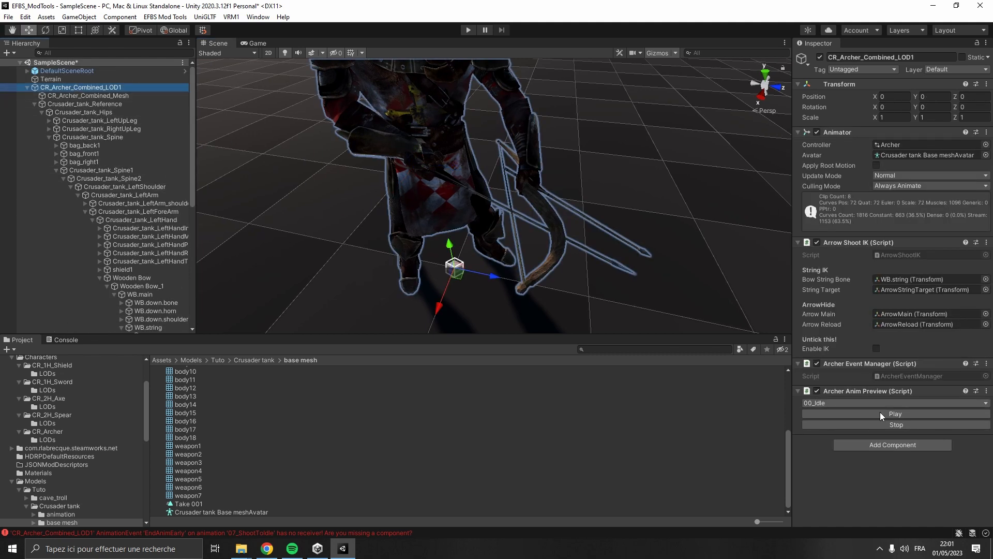
left_click(880, 413)
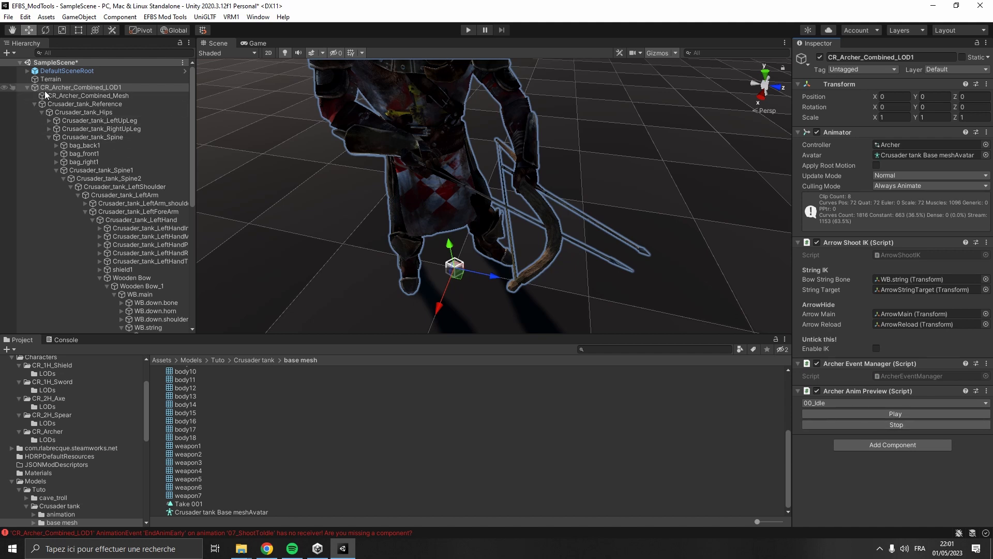
- Save CR_Archer_Combined_LOD1 from the scene as a prefab in the LODs folder of CR_Archer
left_click(27, 89)
scroll(62, 405, "up", 5)
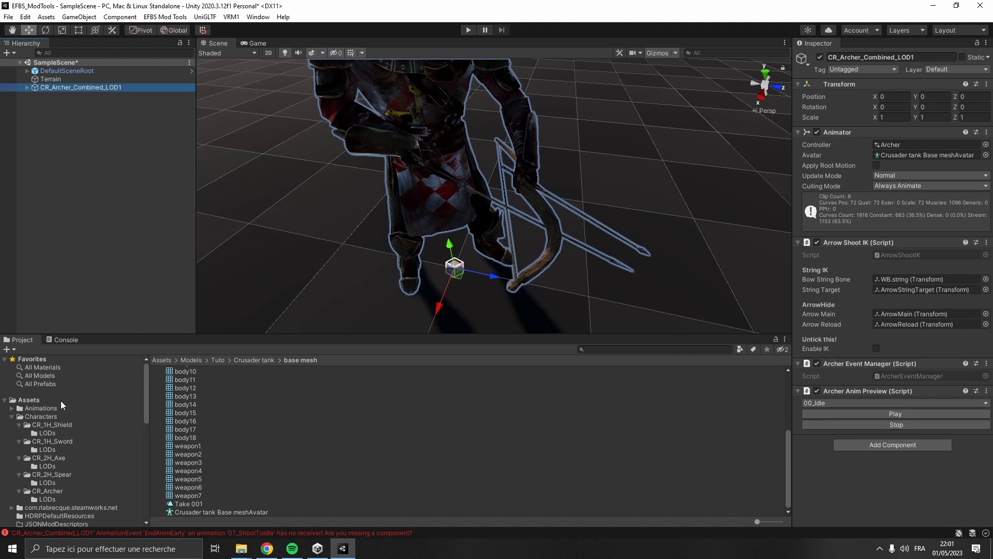
left_click(41, 416)
double_click(184, 409)
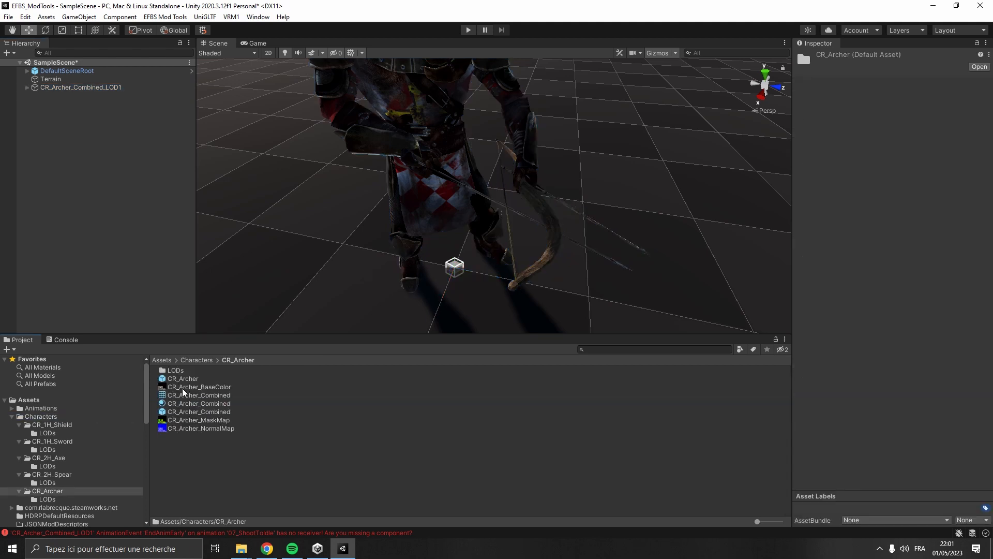
double_click(184, 370)
left_click_drag(103, 88, 237, 455)
- Delete CR_Archer_Combined_LOD1 from the scene and save the scene
left_click(107, 87)
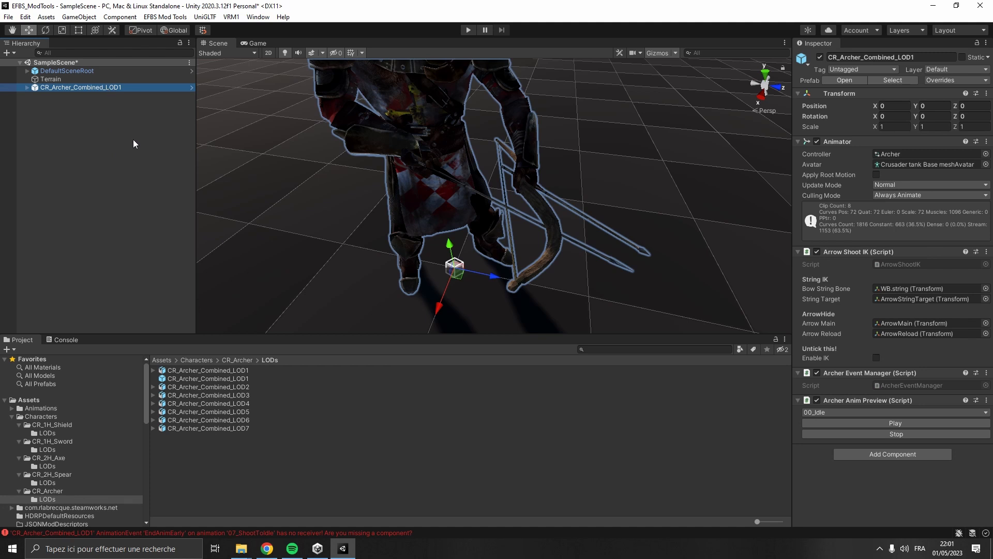
key("Delete")
key("ctrl+s")
- Bake the archer's animations with the Animation Baker, using the CR_Archer_Combined_LOD1 prefab and the LOD2 to LOD7 models, and return to the CR_Archer folder
left_click(165, 16)
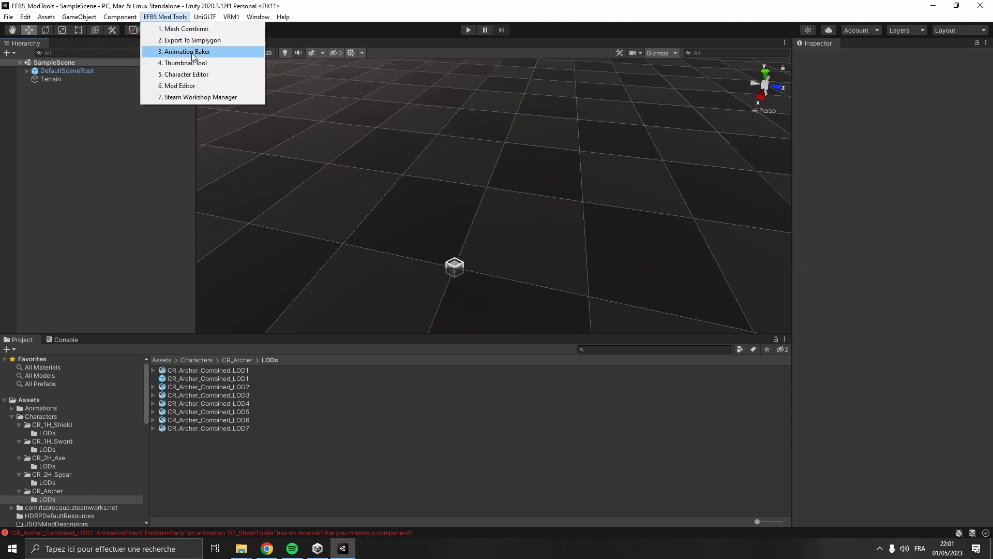
left_click(212, 49)
left_click(237, 378)
left_click(239, 428, "shift")
left_click_drag(250, 382, 463, 105)
left_click(461, 208)
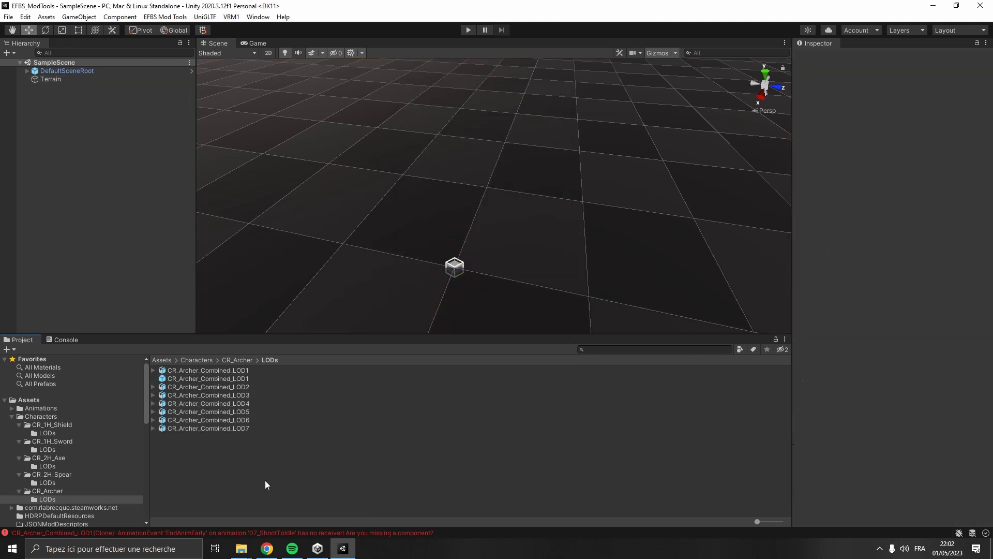
left_click(197, 404)
left_click(199, 456)
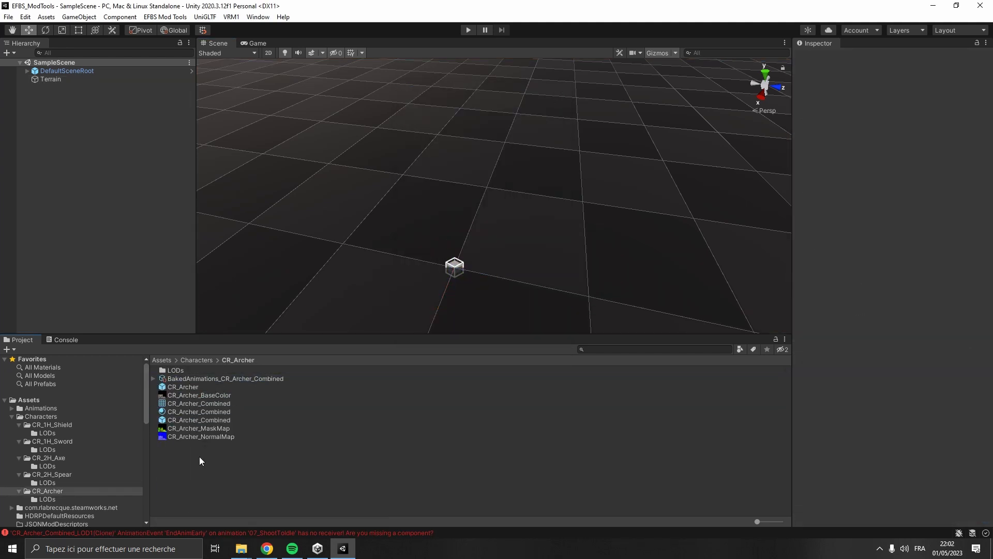
- Save a thumbnail of the CR_Archer_Combined_LOD1 prefab with the Thumbnail Tool, using a Camera Offset X of -0.26
left_click(175, 17)
left_click(184, 63)
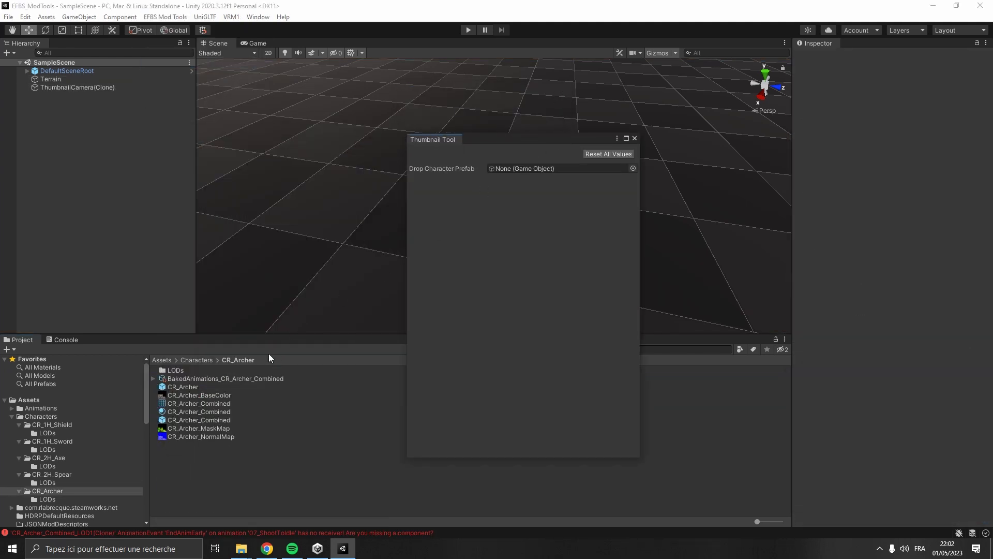
double_click(172, 370)
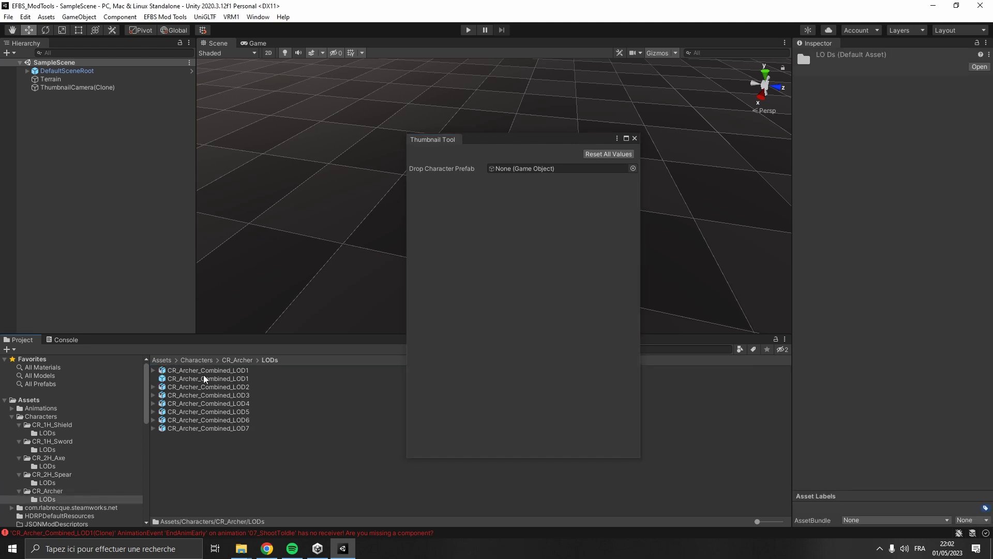
left_click_drag(207, 379, 546, 184)
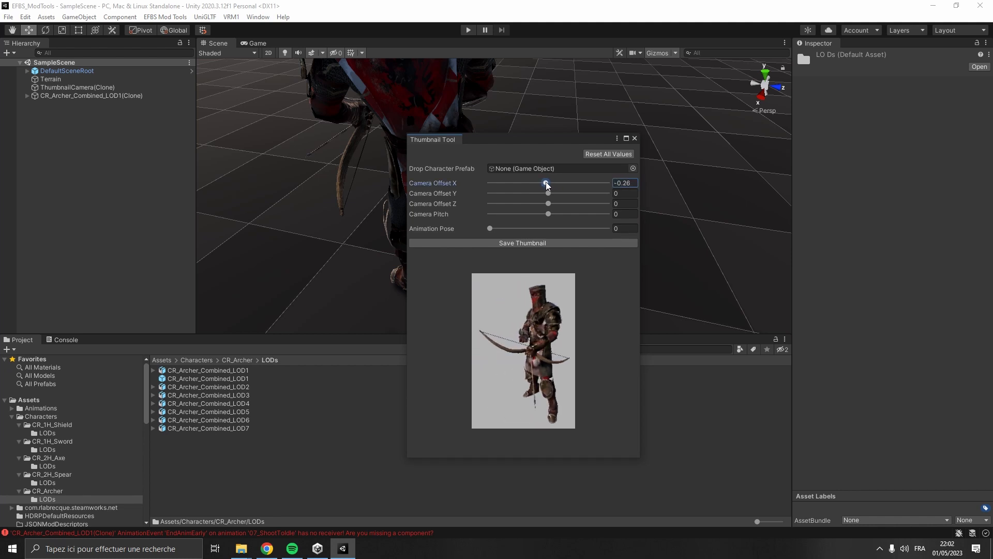
left_click(533, 243)
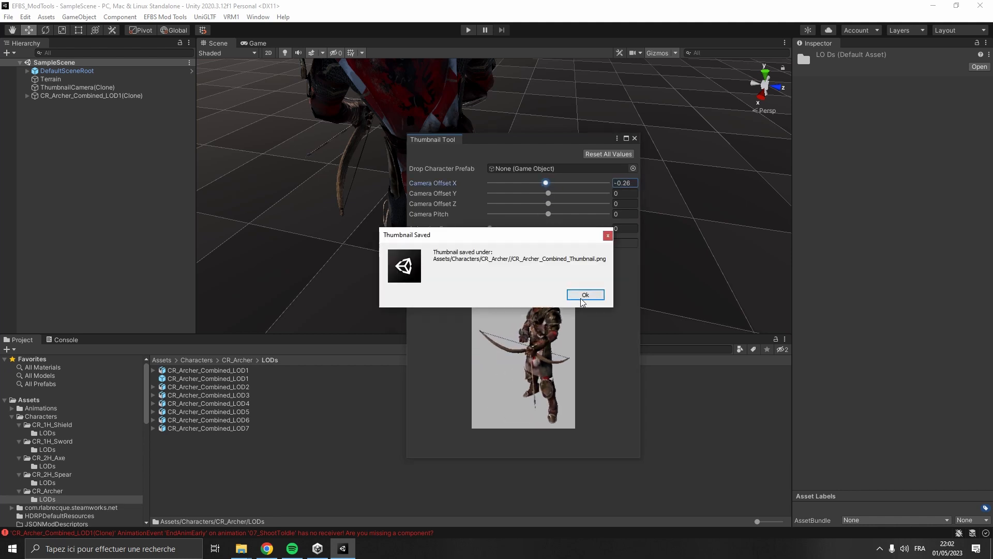
left_click(585, 296)
left_click(635, 138)
left_click(247, 360)
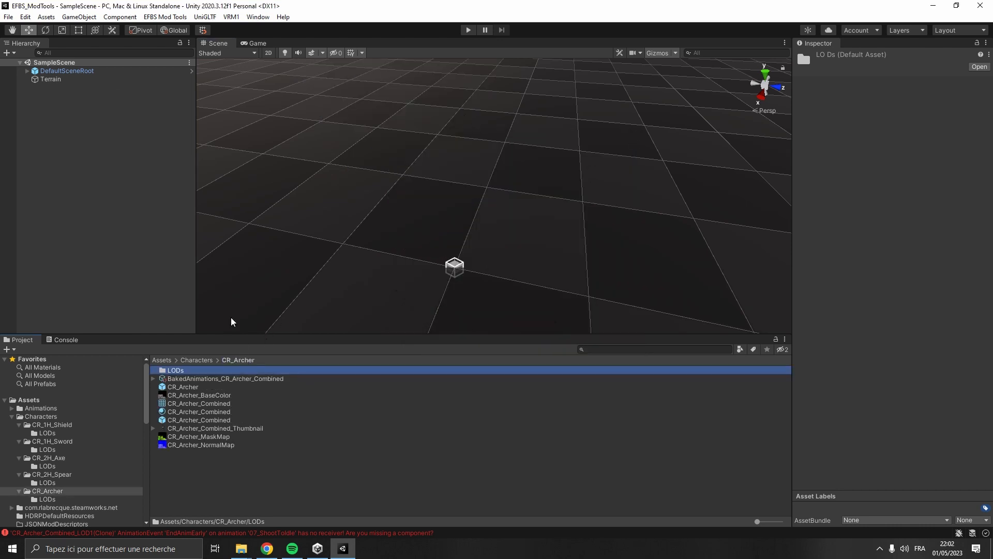
- Start a character descriptor named Crusader Archer, with CR_Archer as base prefab and BakedAnimations_CR_Archer_Combined as baked animations
left_click(166, 17)
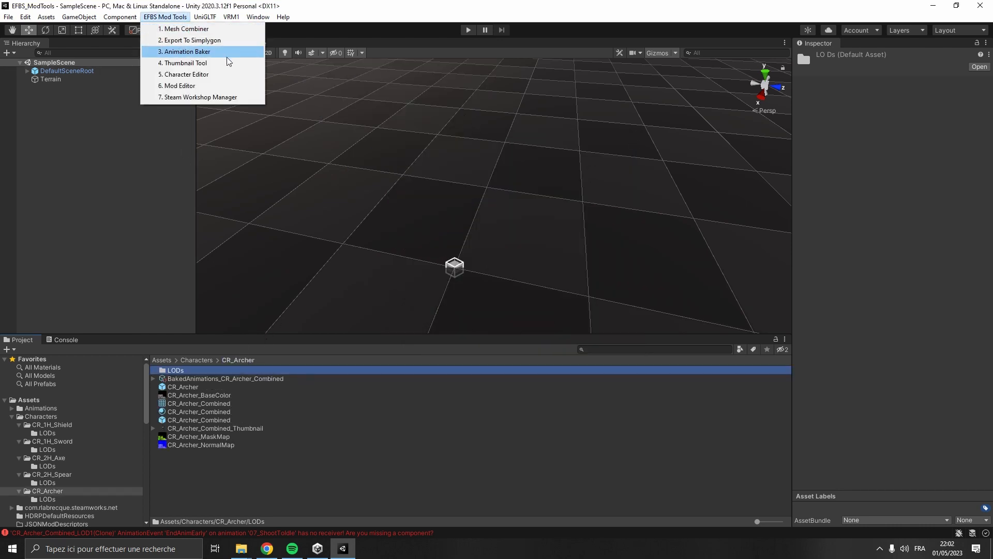
left_click(233, 74)
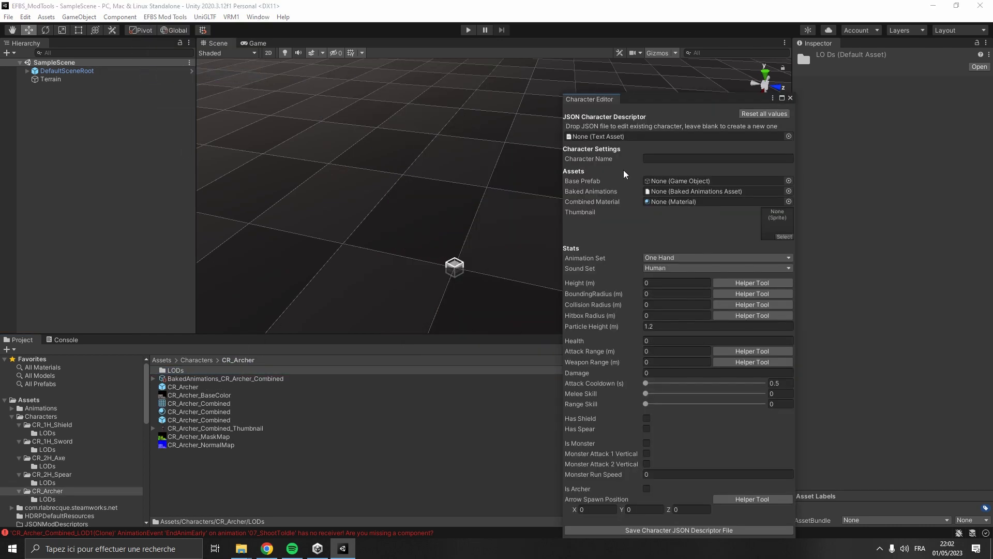
left_click(649, 157)
type("Crusader Archer")
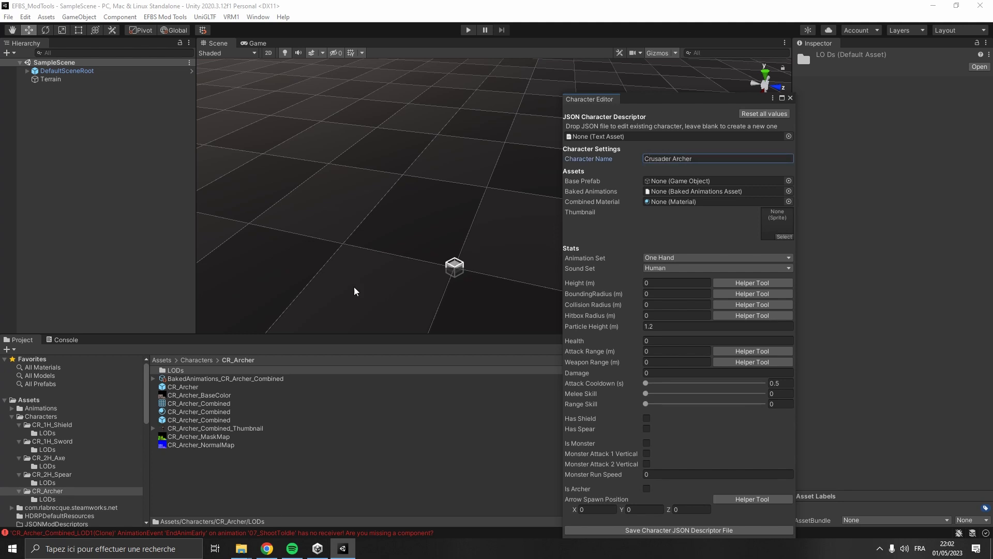
left_click_drag(191, 387, 677, 181)
left_click_drag(258, 379, 683, 192)
- Duplicate the CR_Archer_Combined material as CR_Archer_Combined_Skinned and assign the copy as the descriptor's combined material
left_click(230, 411)
key("ctrl+d")
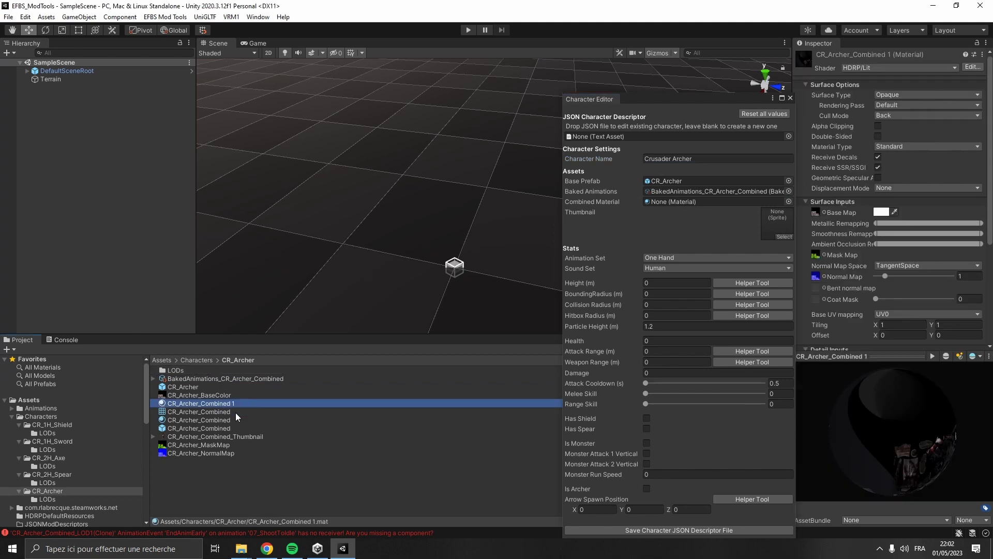
key("F2")
key("Right")
key("BackSpace")
key("BackSpace")
type("_Skinned")
key("Return")
left_click_drag(241, 429, 666, 204)
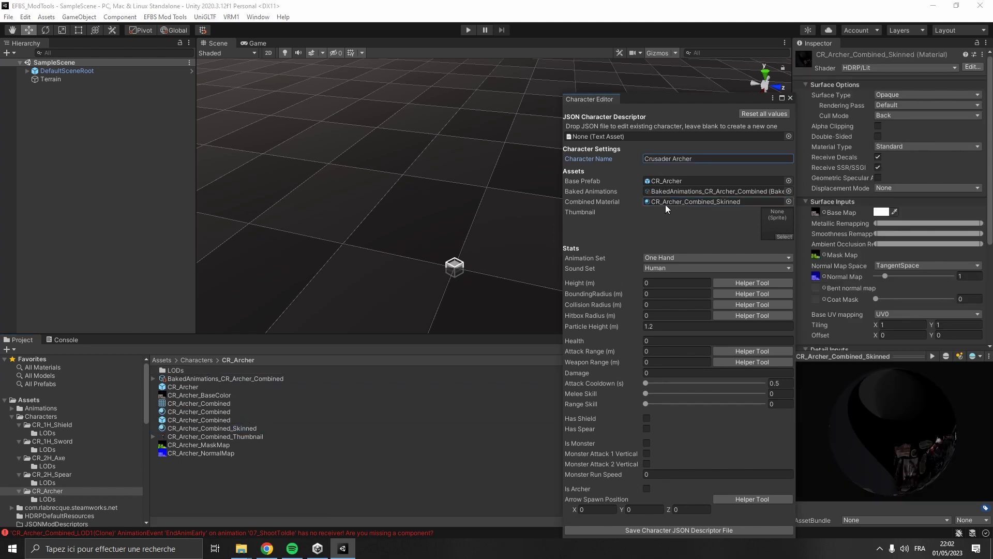
- Assign the archer thumbnail and Archer animation set, and set height 1.35, bounding radius 1, collision radius 0.6 and hitbox radius 0.3
left_click(716, 258)
left_click(686, 312)
left_click(674, 283)
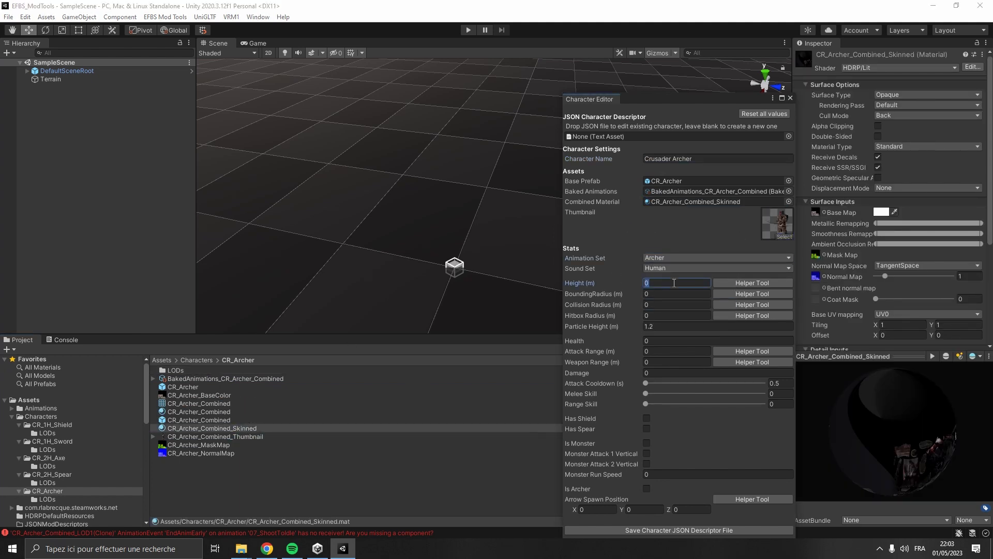
type("1.35")
key("Tab")
type("1")
key("Tab")
type("0.6")
key("Tab")
type("0.3")
key("Tab")
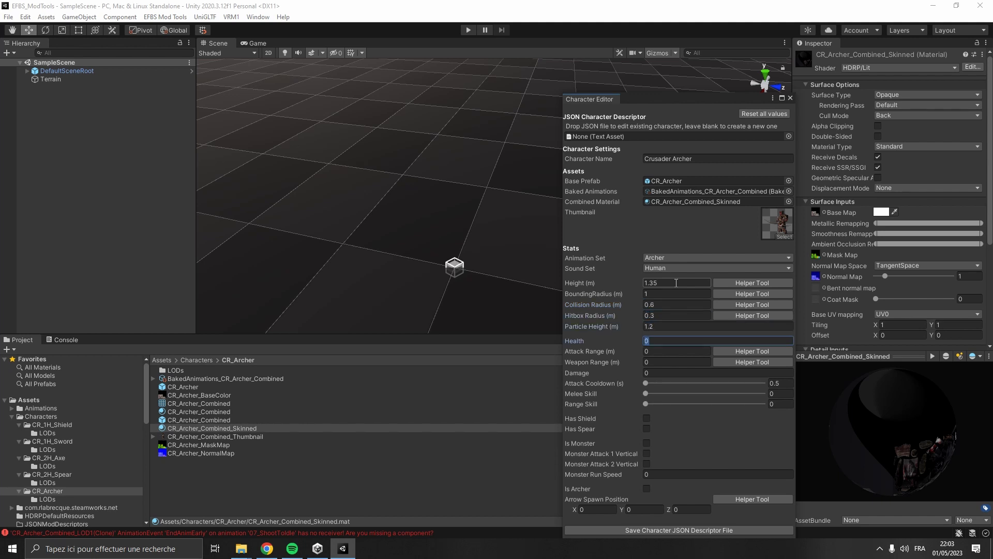
- Set the archer's health to 50, attack range to 100, damage to 50, attack cooldown to 1 and range skill to 50
type("50")
key("Tab")
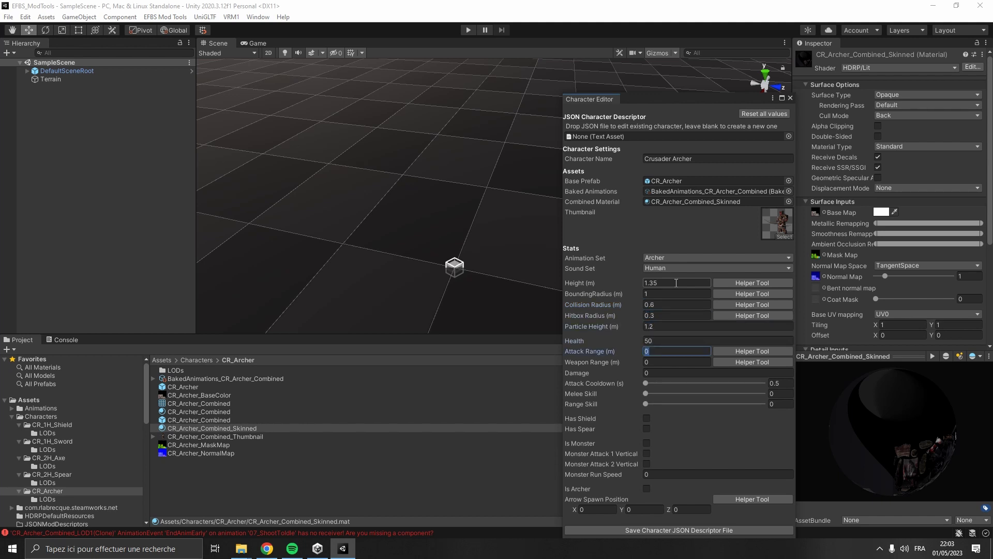
type("100")
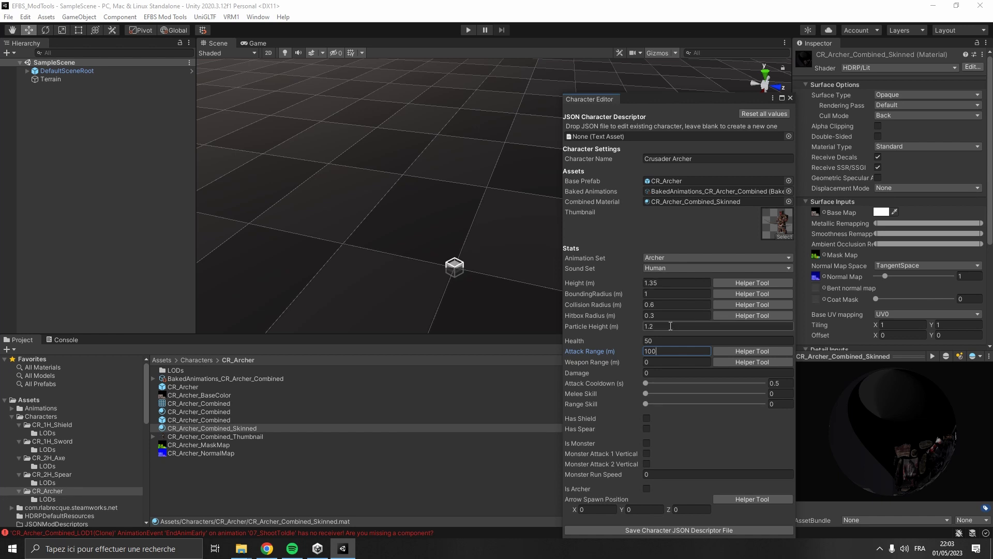
left_click(680, 368)
type("50")
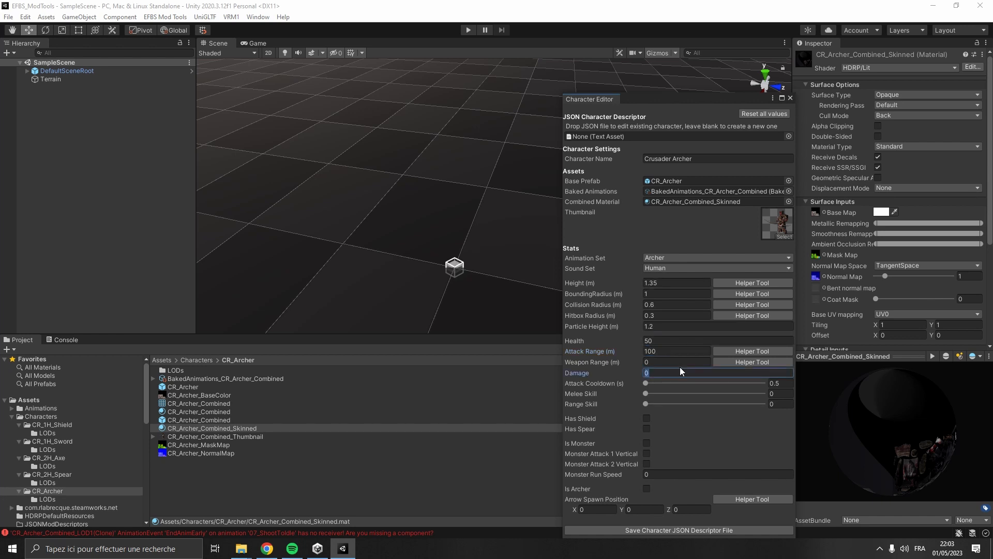
left_click(776, 383)
type("1")
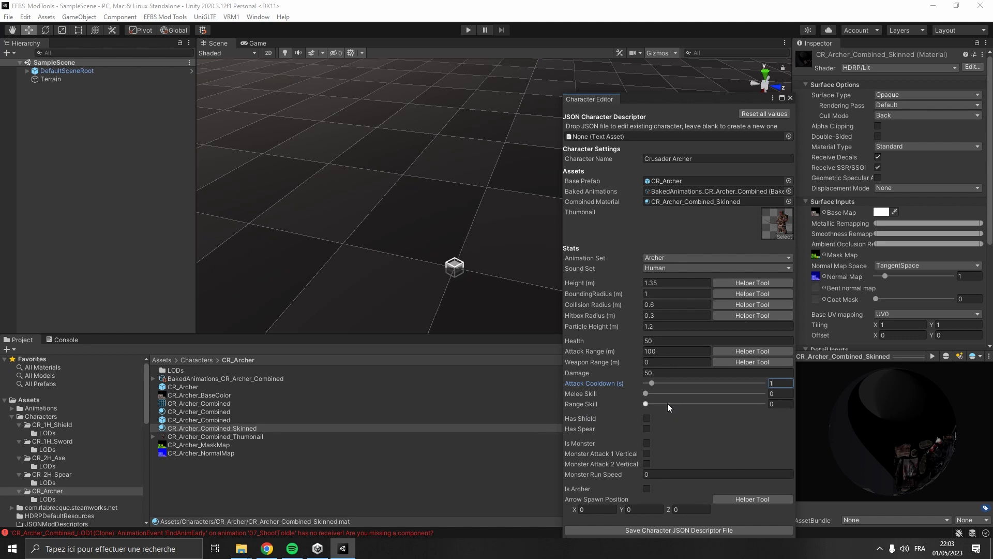
left_click_drag(667, 402, 693, 403)
type("50")
- Mark the character as an archer and load the CR_Archer_Combined_LOD1 prefab into the arrow spawn position helper
left_click_drag(648, 101, 630, 61)
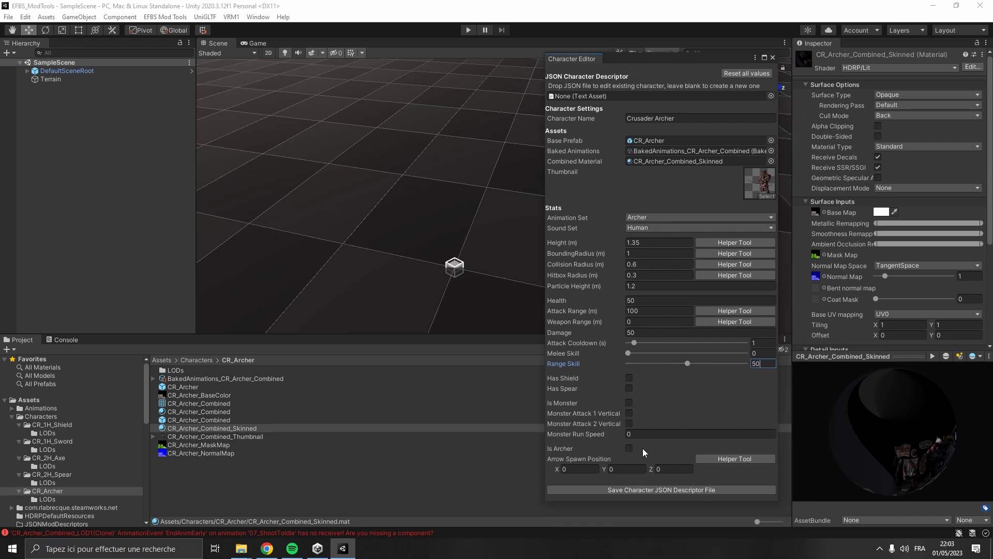
left_click(629, 449)
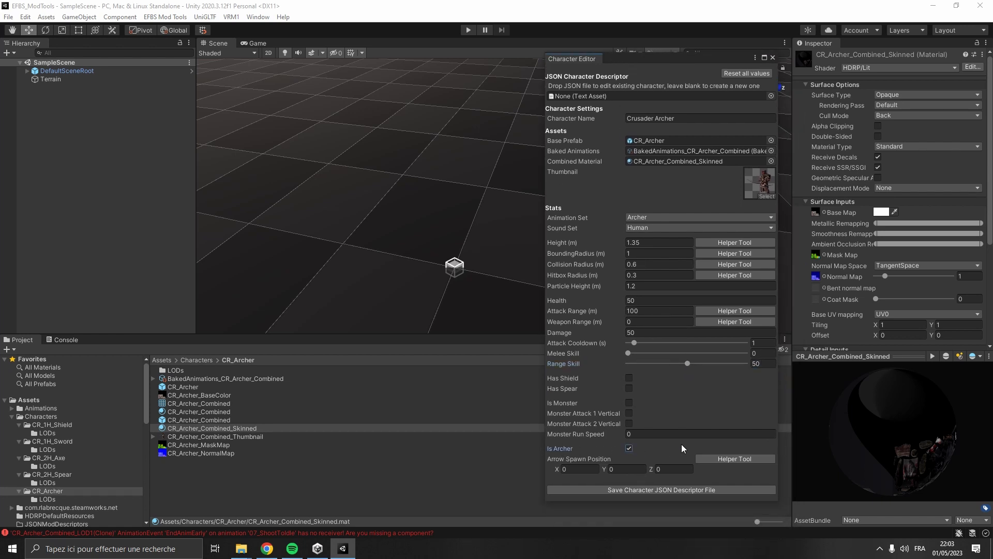
left_click(752, 459)
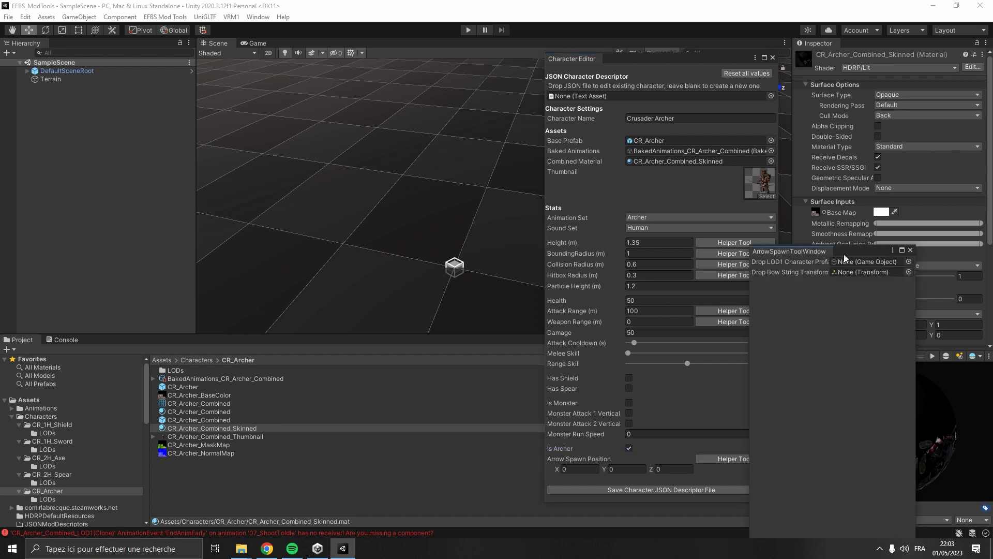
left_click_drag(845, 253, 458, 170)
left_click(191, 371)
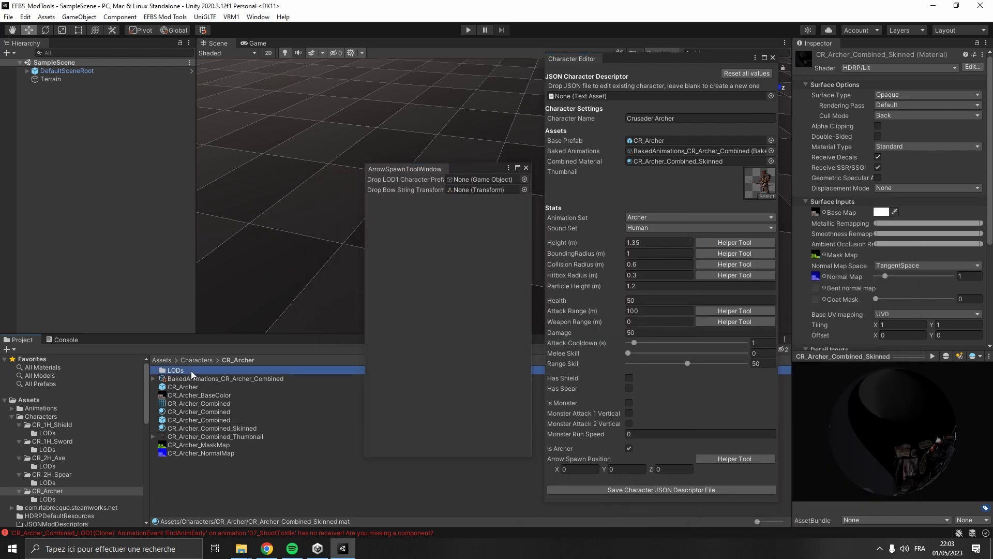
double_click(191, 371)
left_click_drag(207, 378, 473, 175)
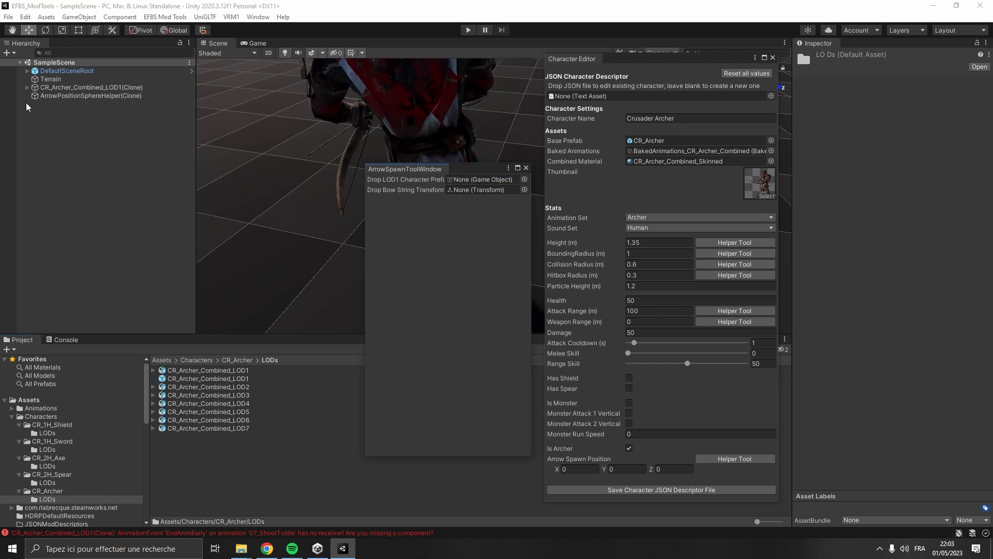
- Find the WB.string object in the scene and assign it as the helper's bow string transform
left_click(105, 52)
type("stri")
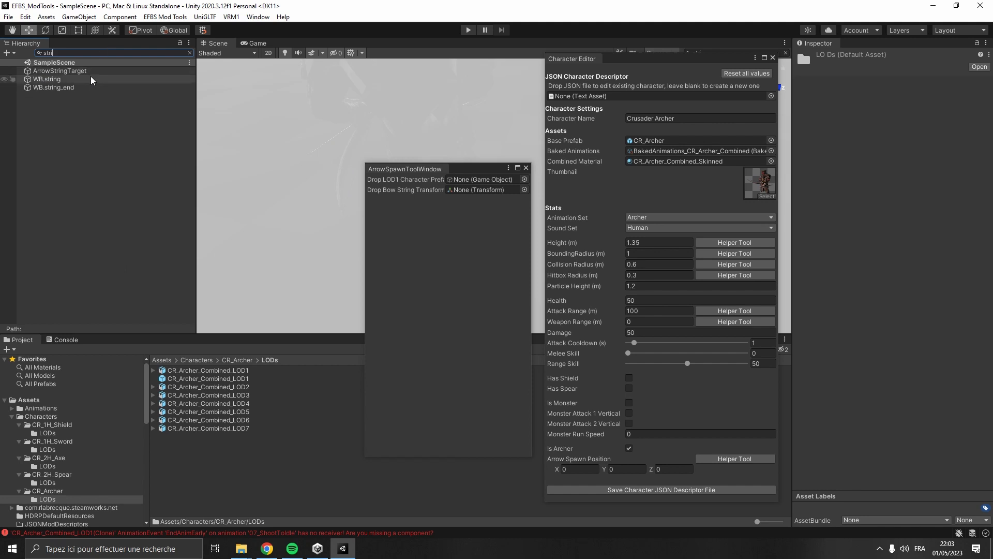
left_click_drag(92, 79, 484, 189)
left_click(191, 54)
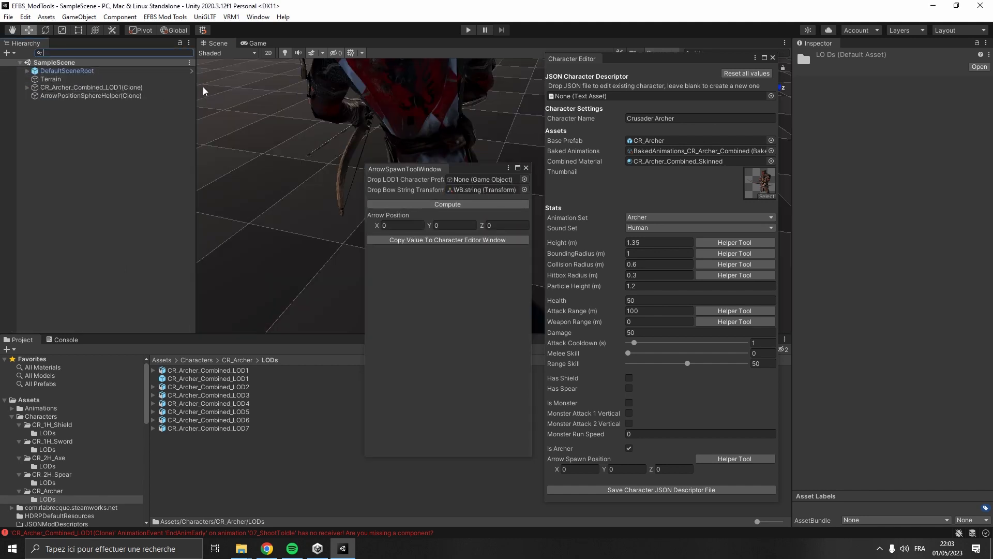
- Compute the arrow position from the bow string, copy it to the character descriptor and close the helper
left_click_drag(207, 110, 640, 113, "alt")
right_click_drag(640, 113, 492, 97)
left_click(460, 204)
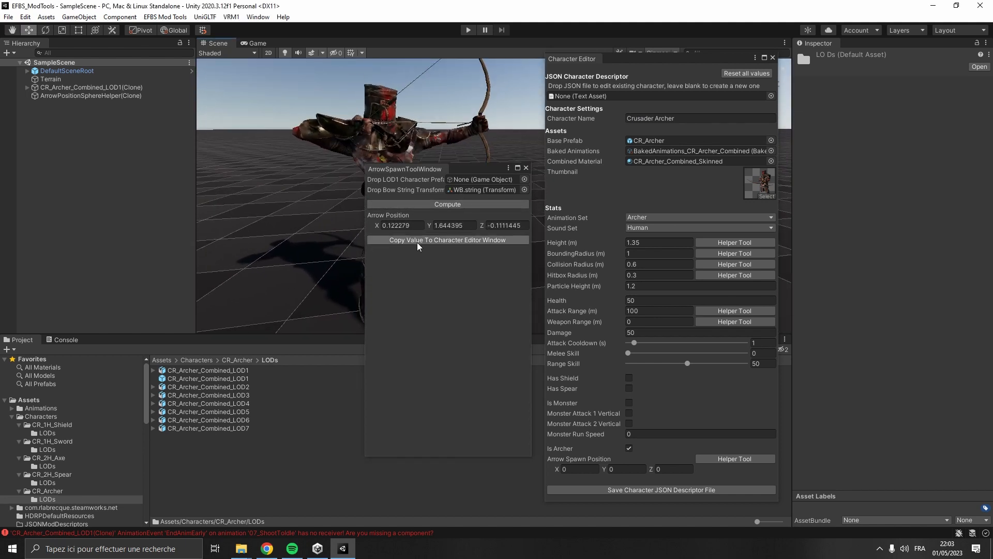
left_click(417, 241)
left_click(527, 167)
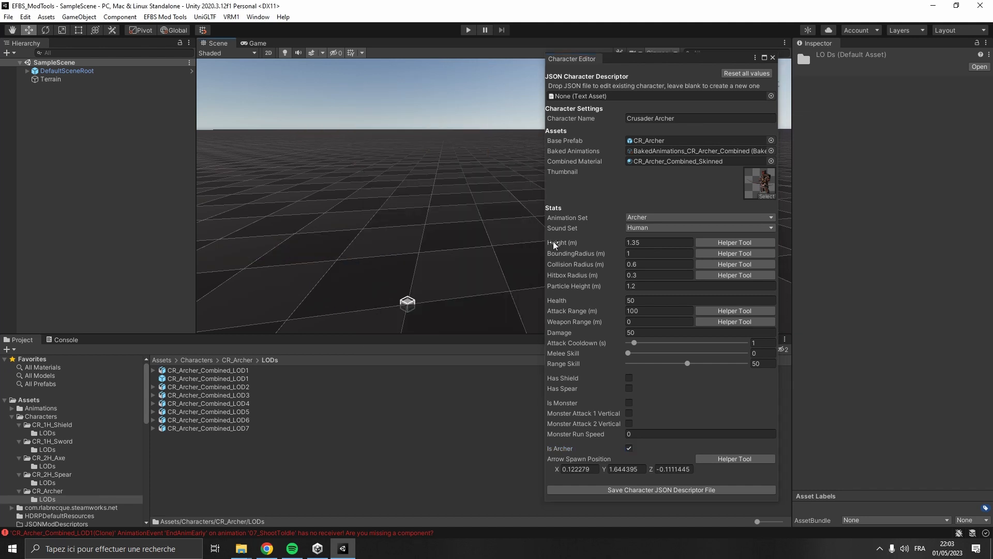
- Save the Crusader Archer JSON descriptor, close the Character Editor and select the descriptor file in the CR_Archer folder
left_click(726, 489)
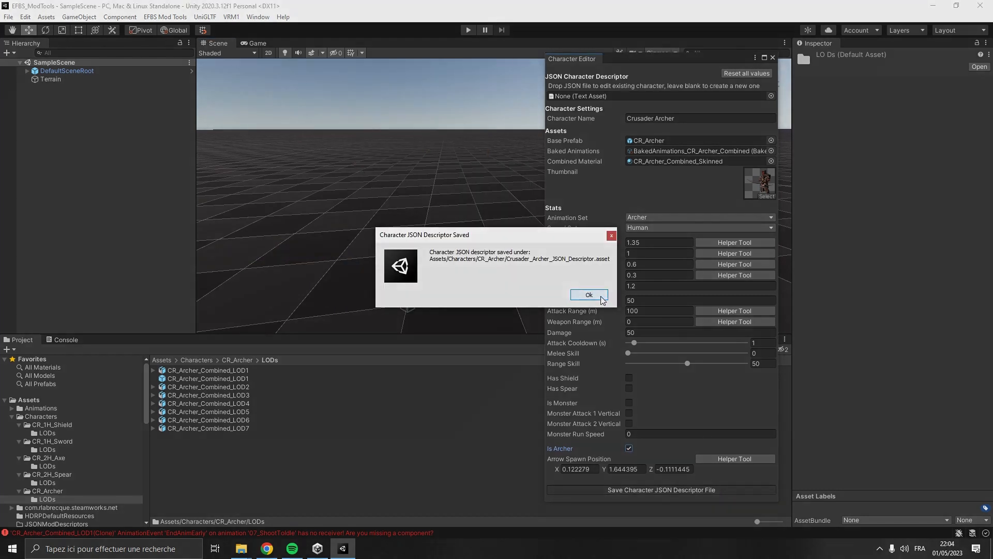
left_click(588, 295)
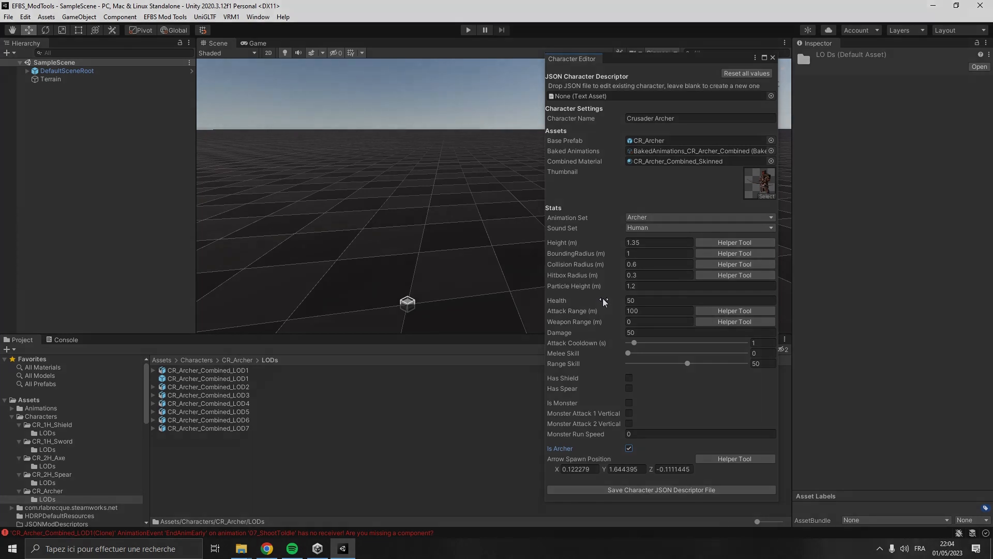
left_click(773, 57)
left_click(225, 358)
left_click(222, 461)
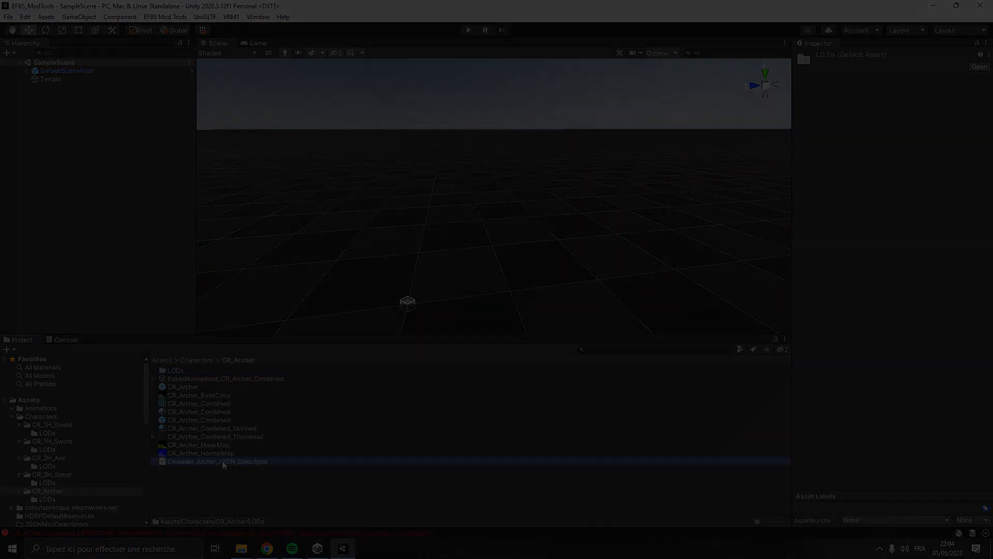